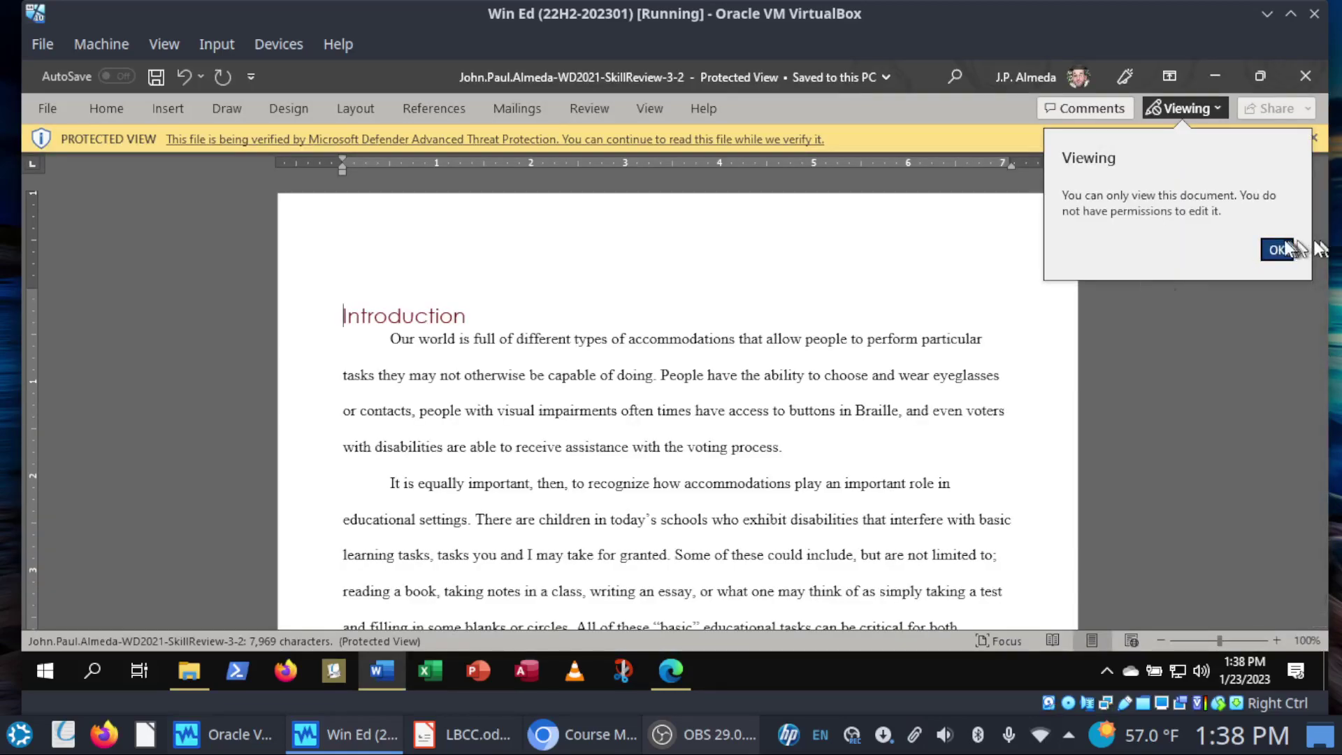
Dismiss the view-only permissions notice on the report, then bring up the SIMnet instructions.
click(1277, 249)
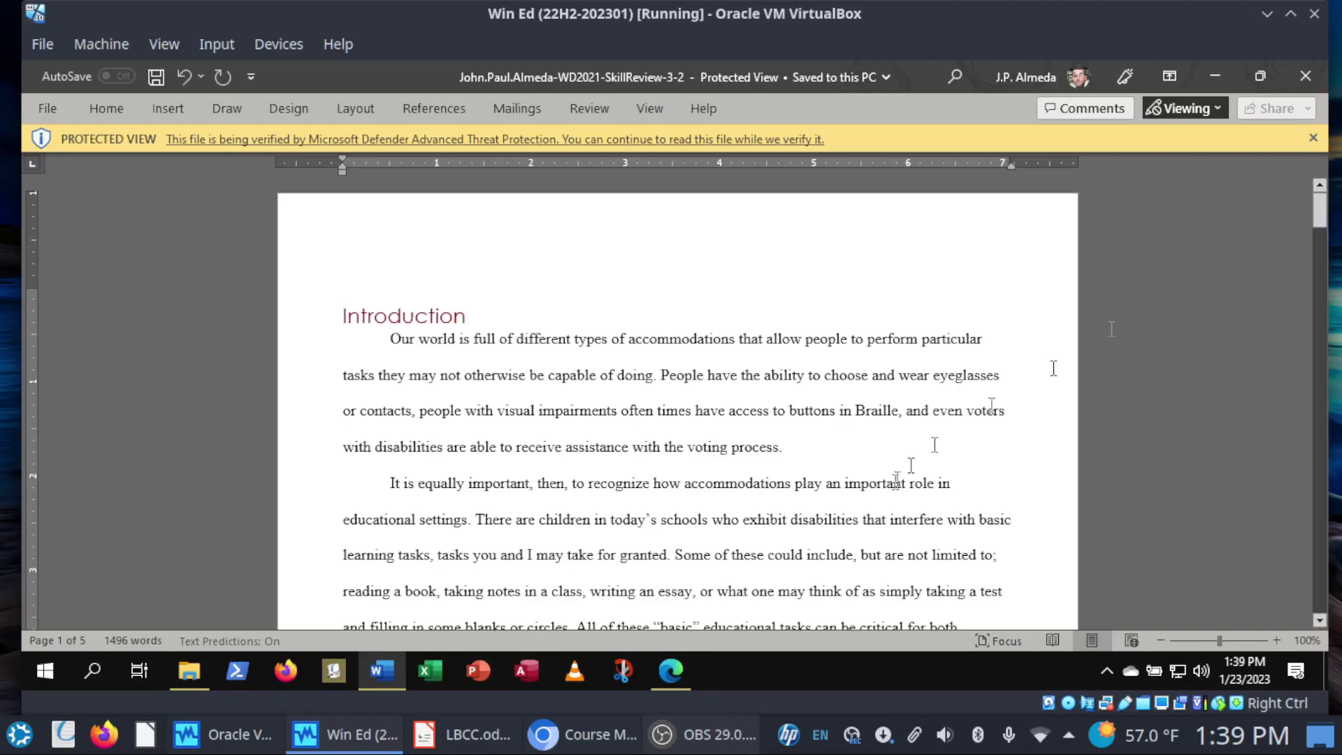
click(673, 671)
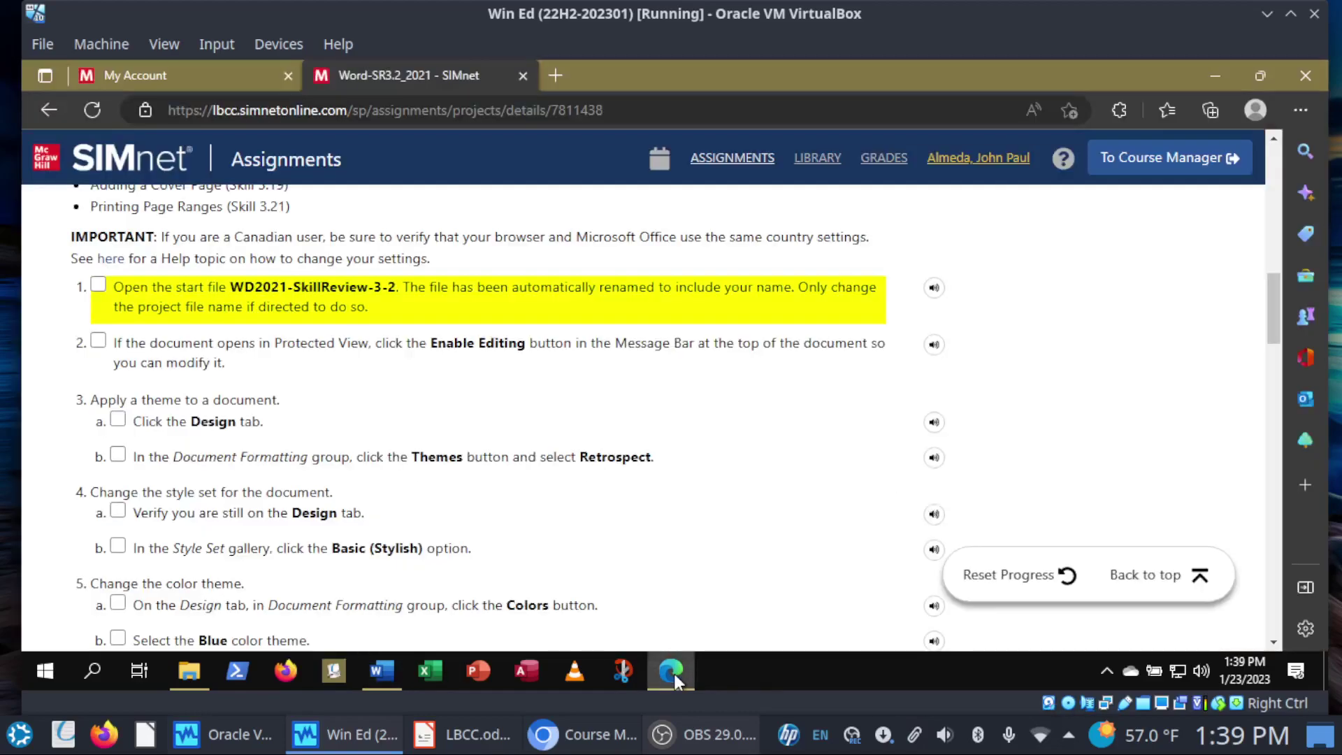
Tick SIMnet checklist steps 1 and 2, then return to the Word report.
click(99, 286)
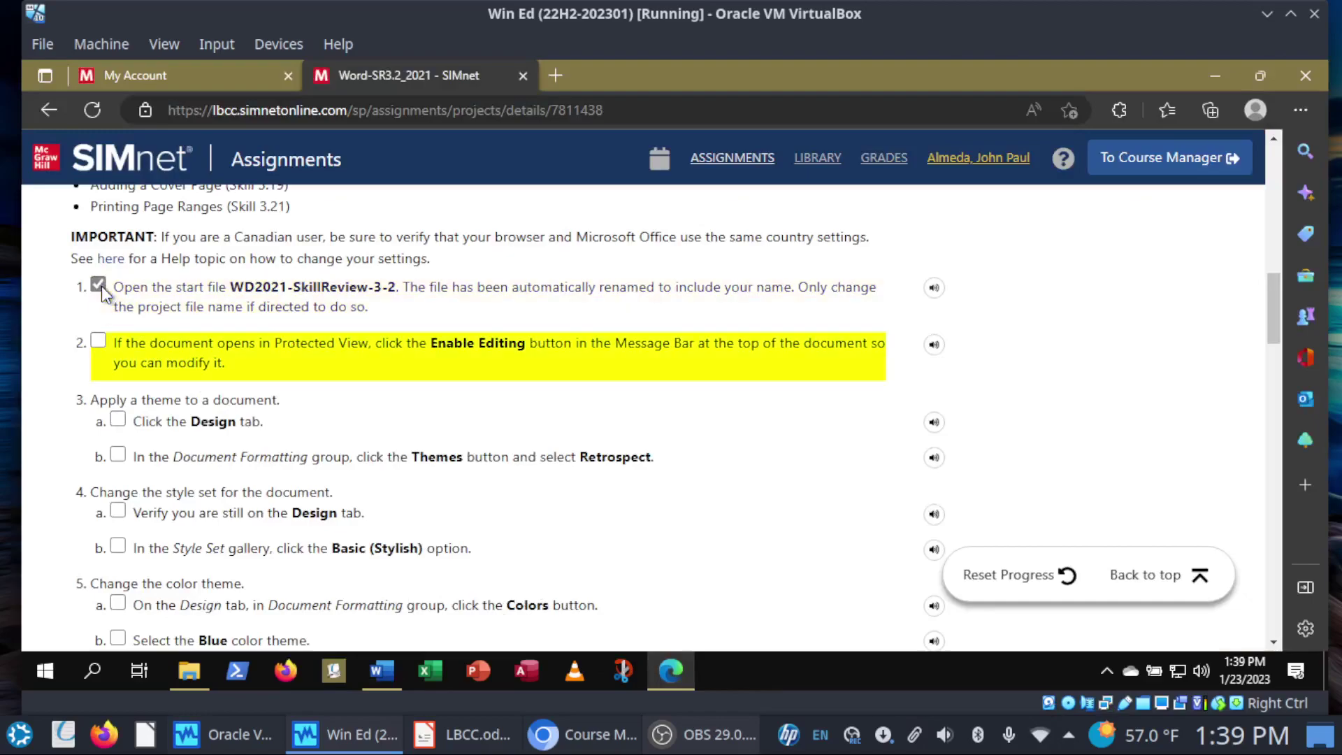
click(99, 342)
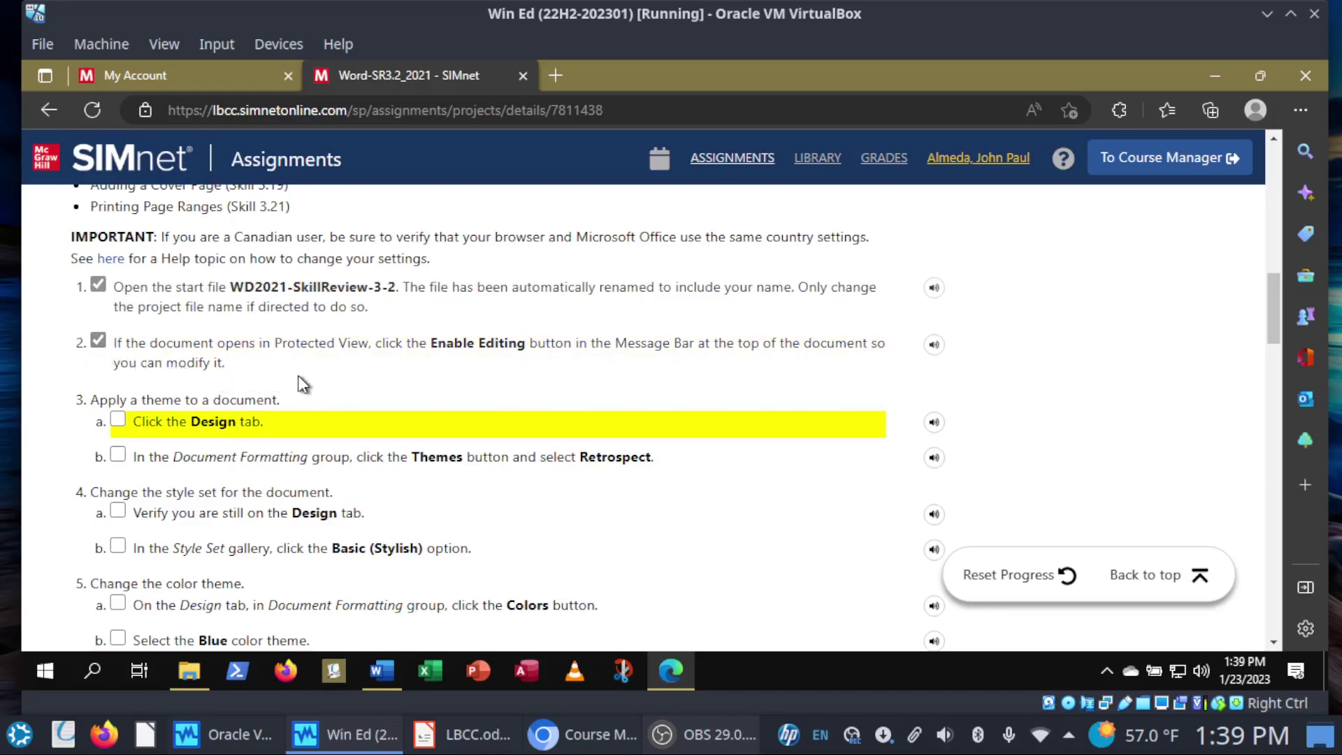
click(383, 673)
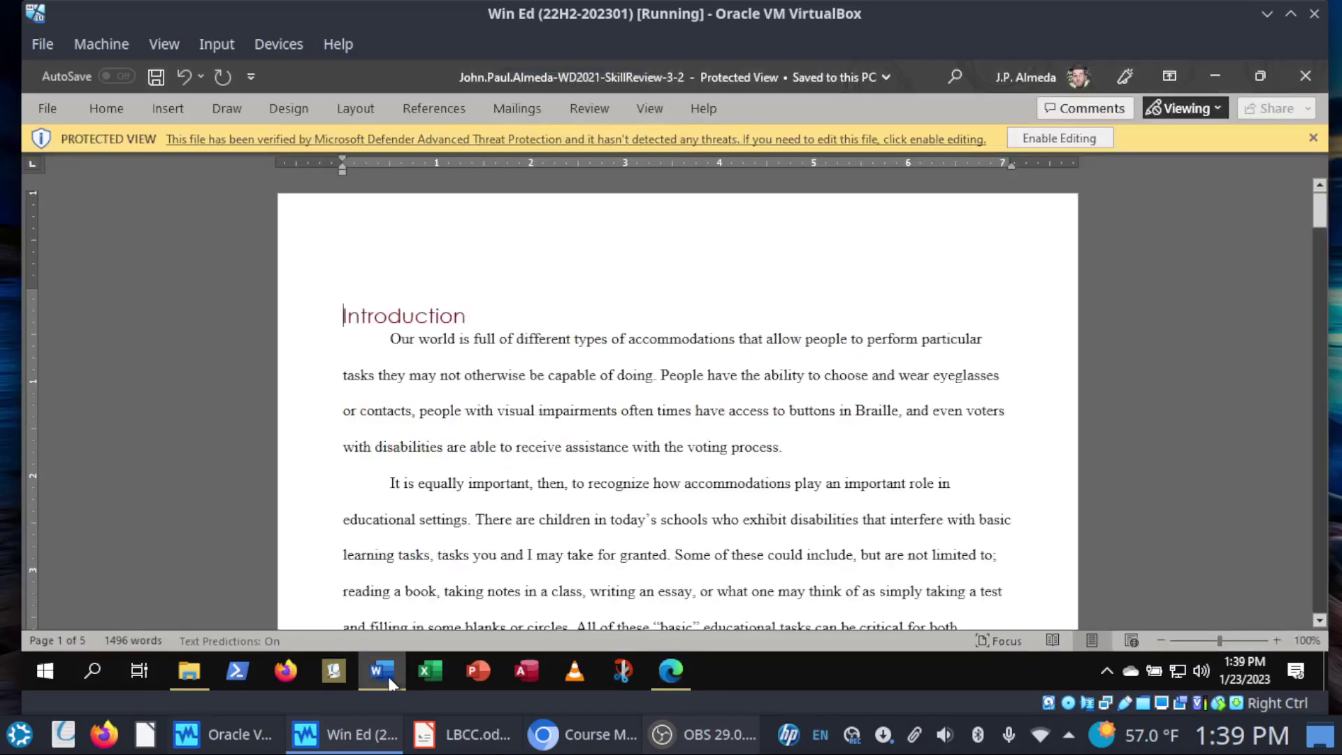
Enable editing on the report and bring up the Design tab's Themes gallery, then check SIMnet.
click(1038, 138)
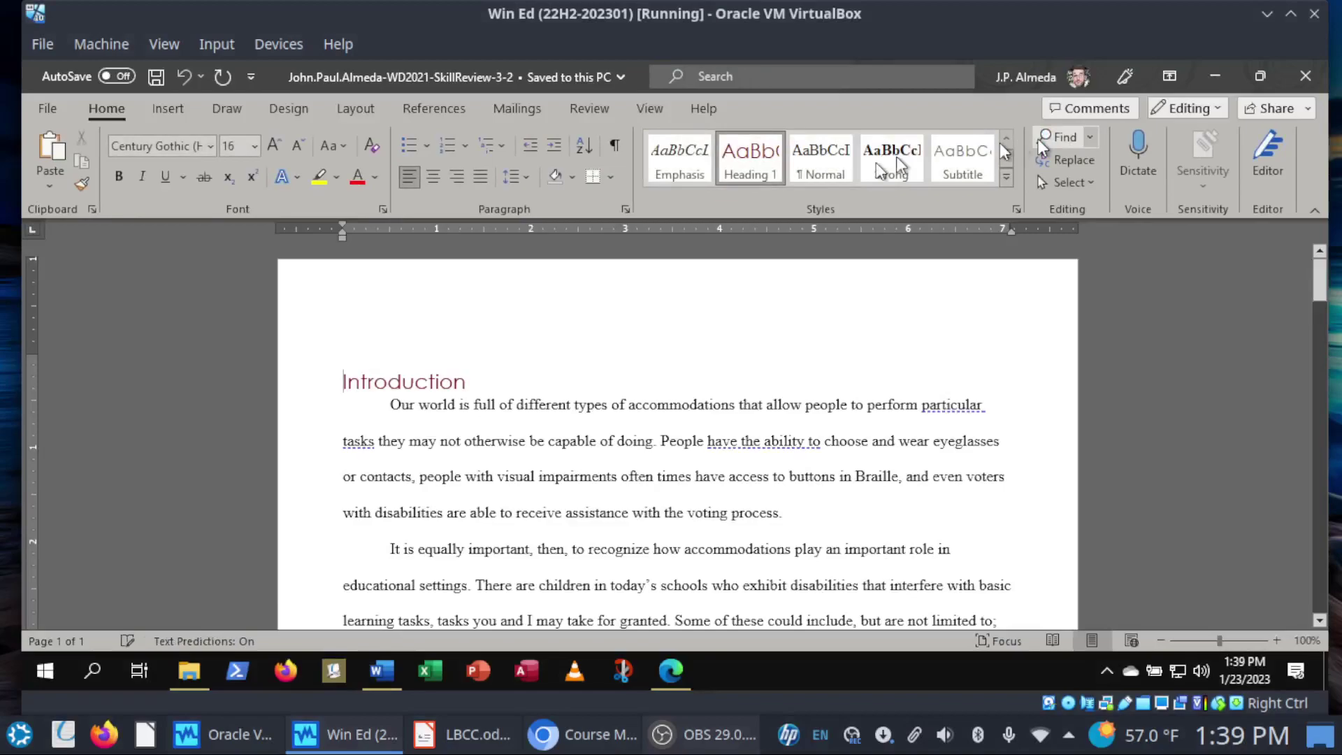
click(274, 108)
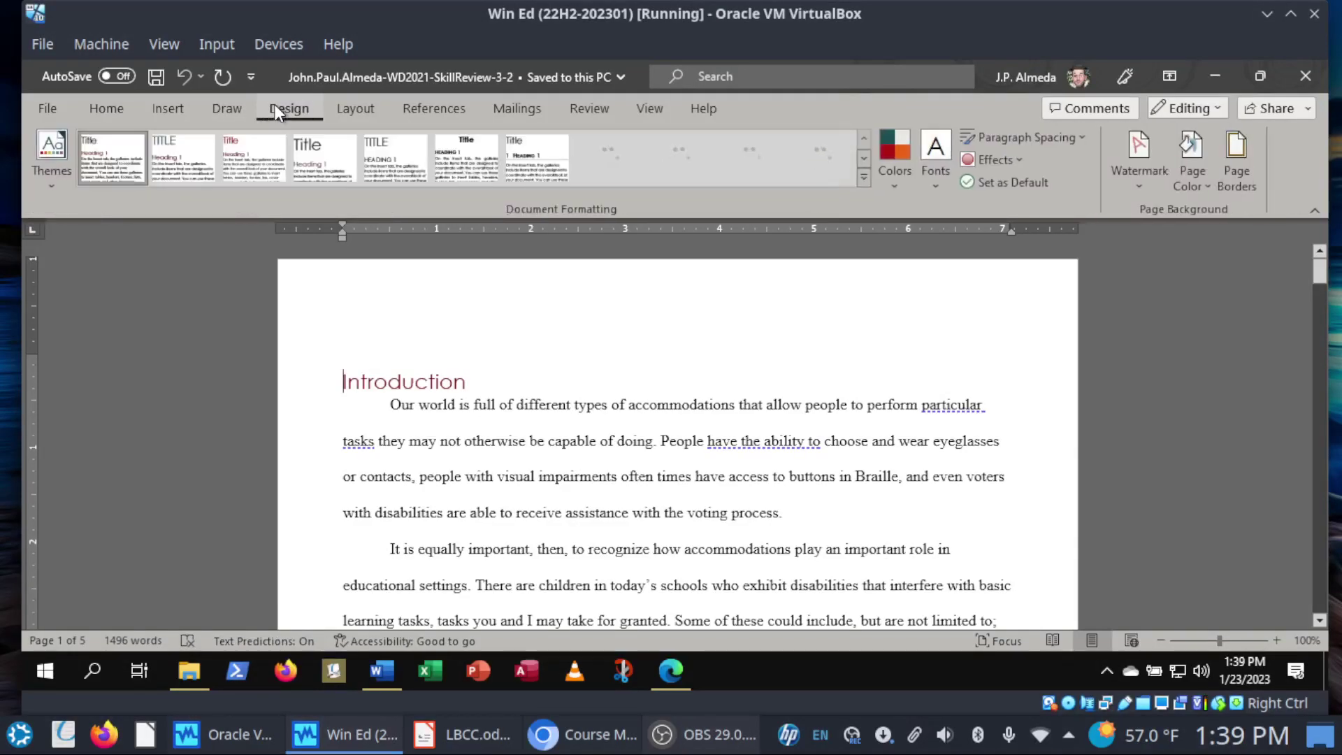
click(50, 183)
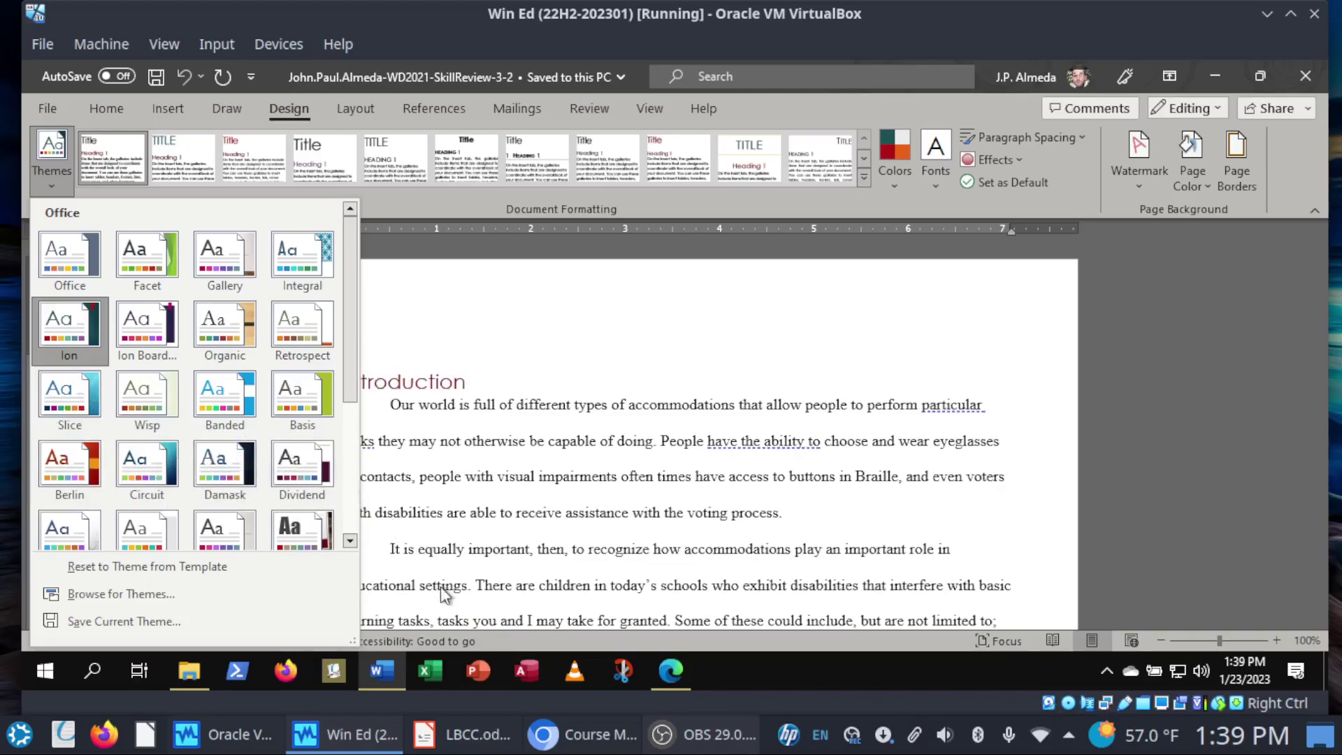
click(667, 672)
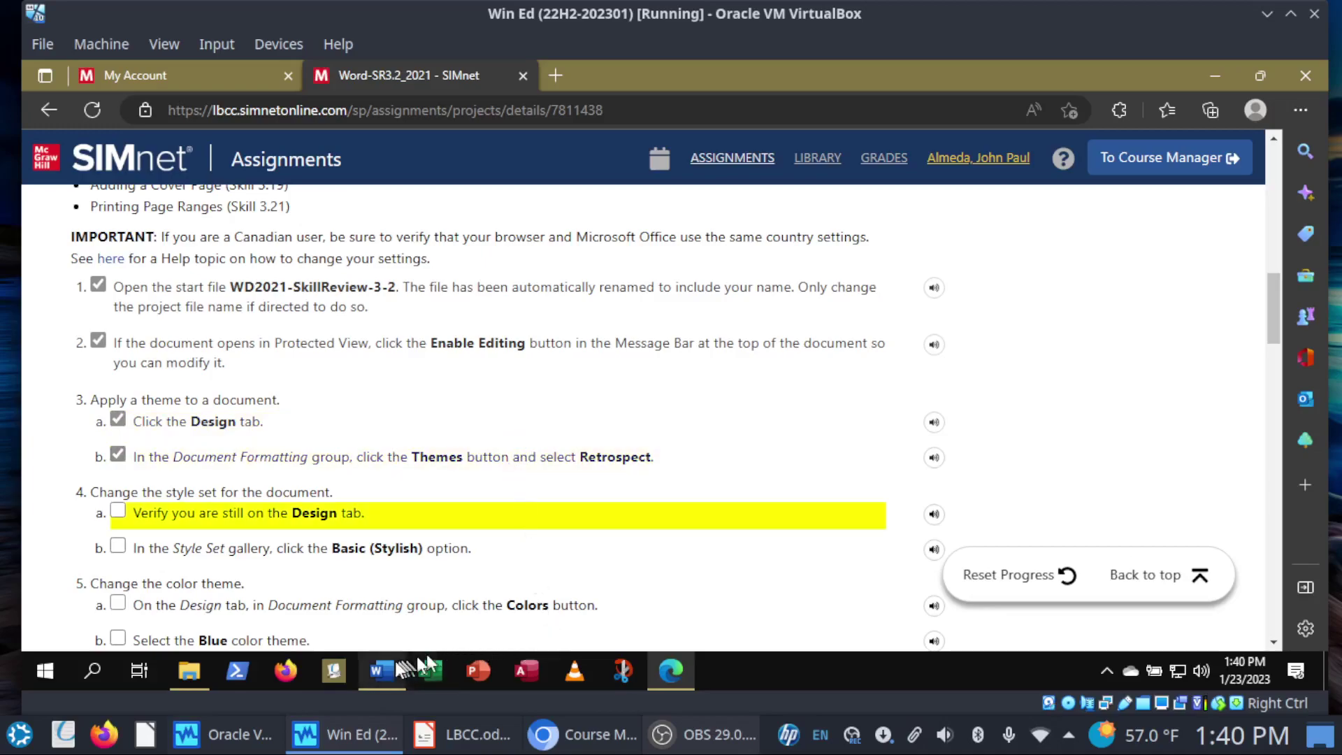
Apply the Retrospect theme from the Themes gallery, then go back to SIMnet.
click(381, 673)
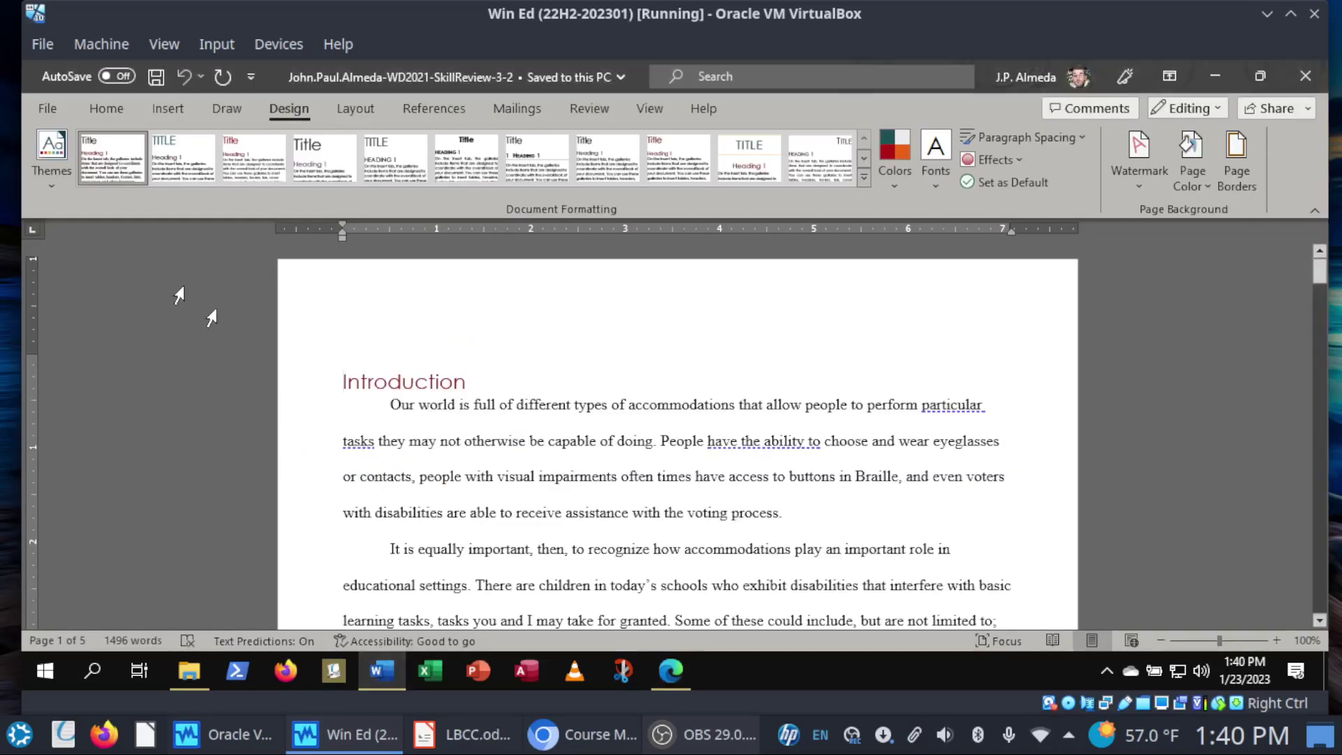
click(52, 191)
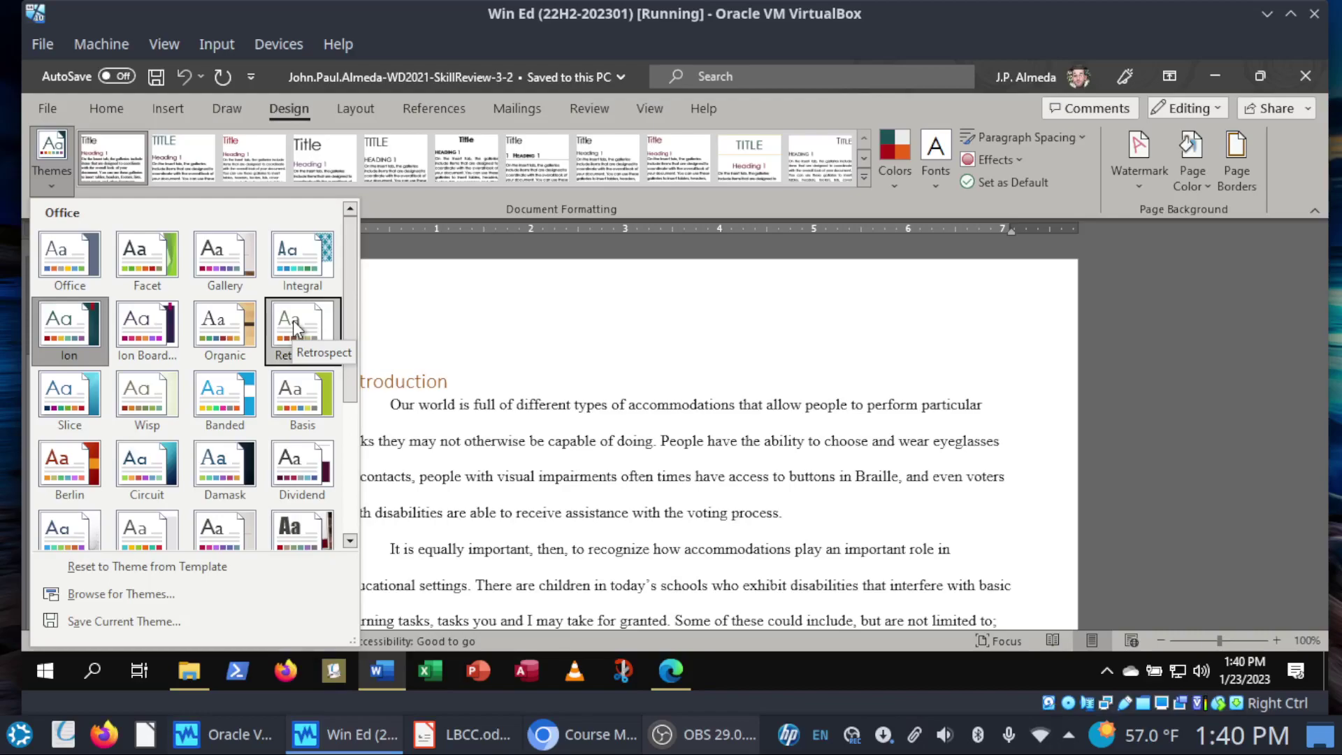
click(293, 327)
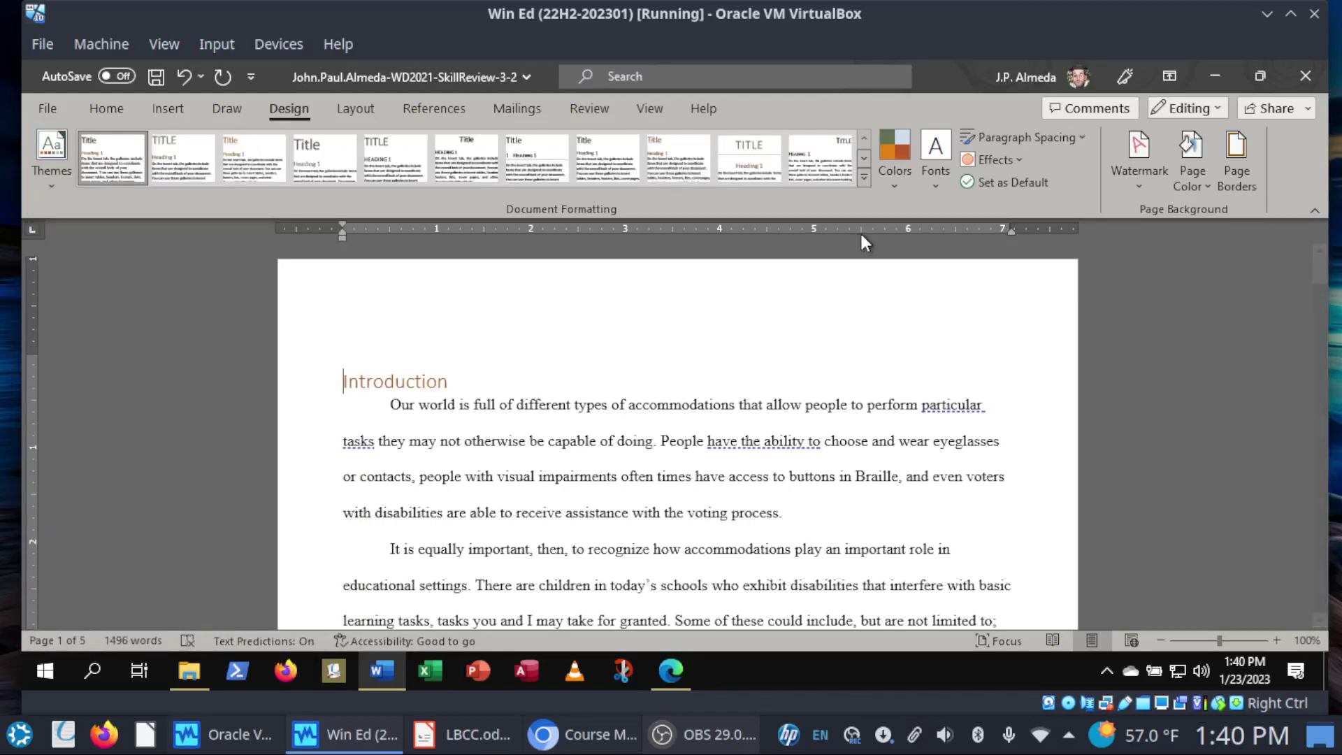
click(105, 109)
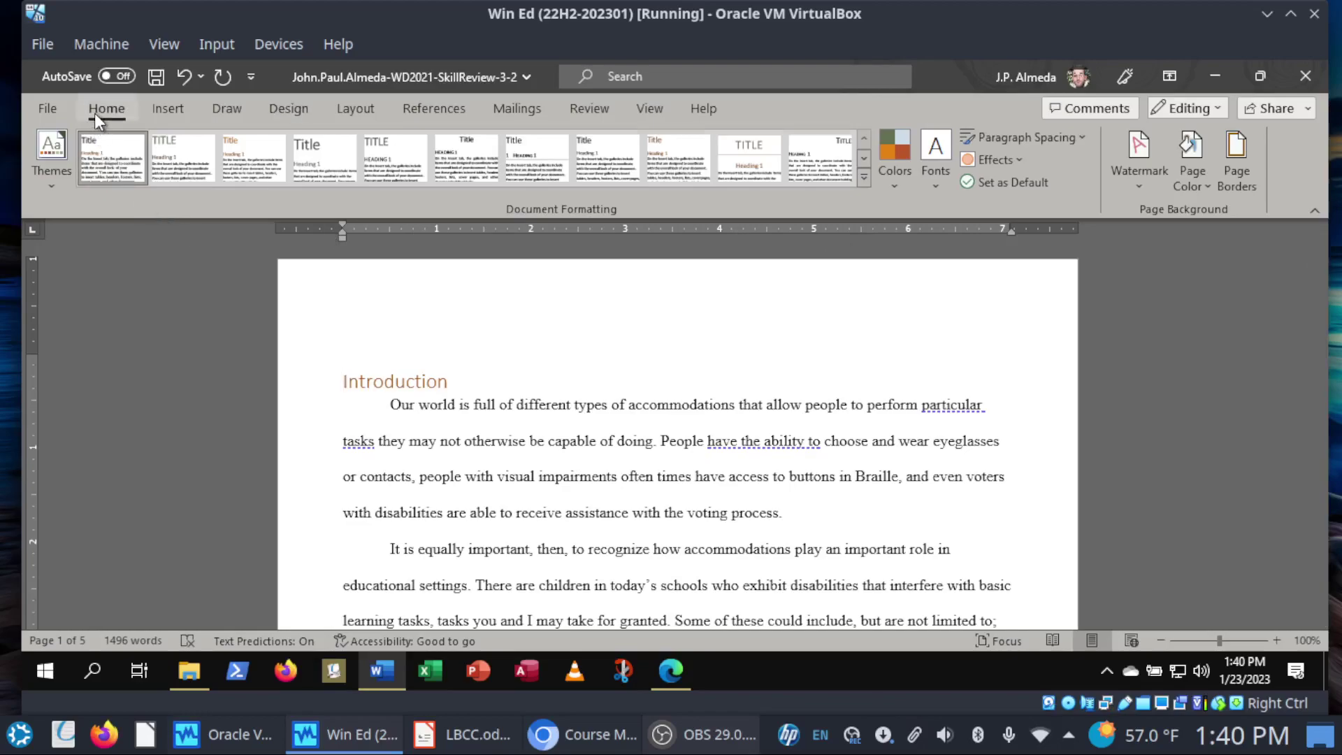
click(671, 671)
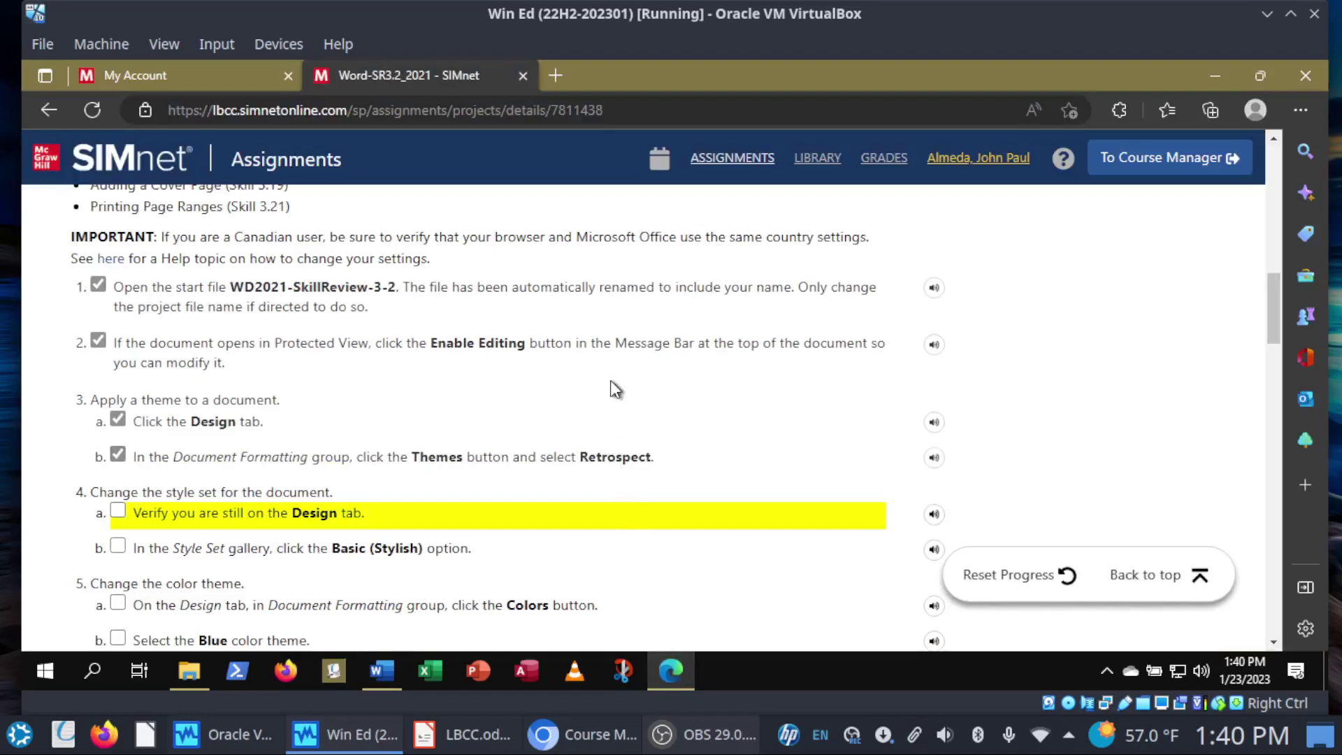
Scroll SIMnet down to steps 4–7, then return to the Word report.
scroll(610, 381, down, 2)
scroll(611, 380, down, 1)
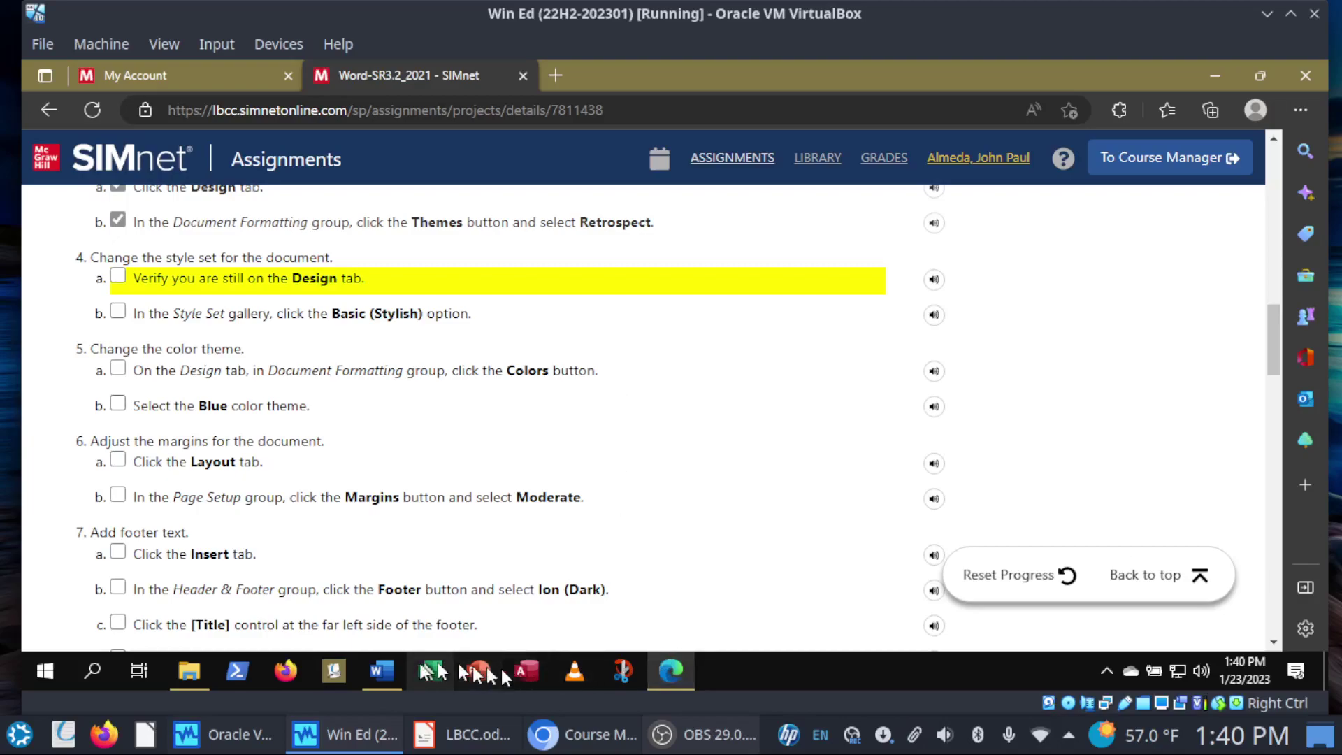
click(378, 669)
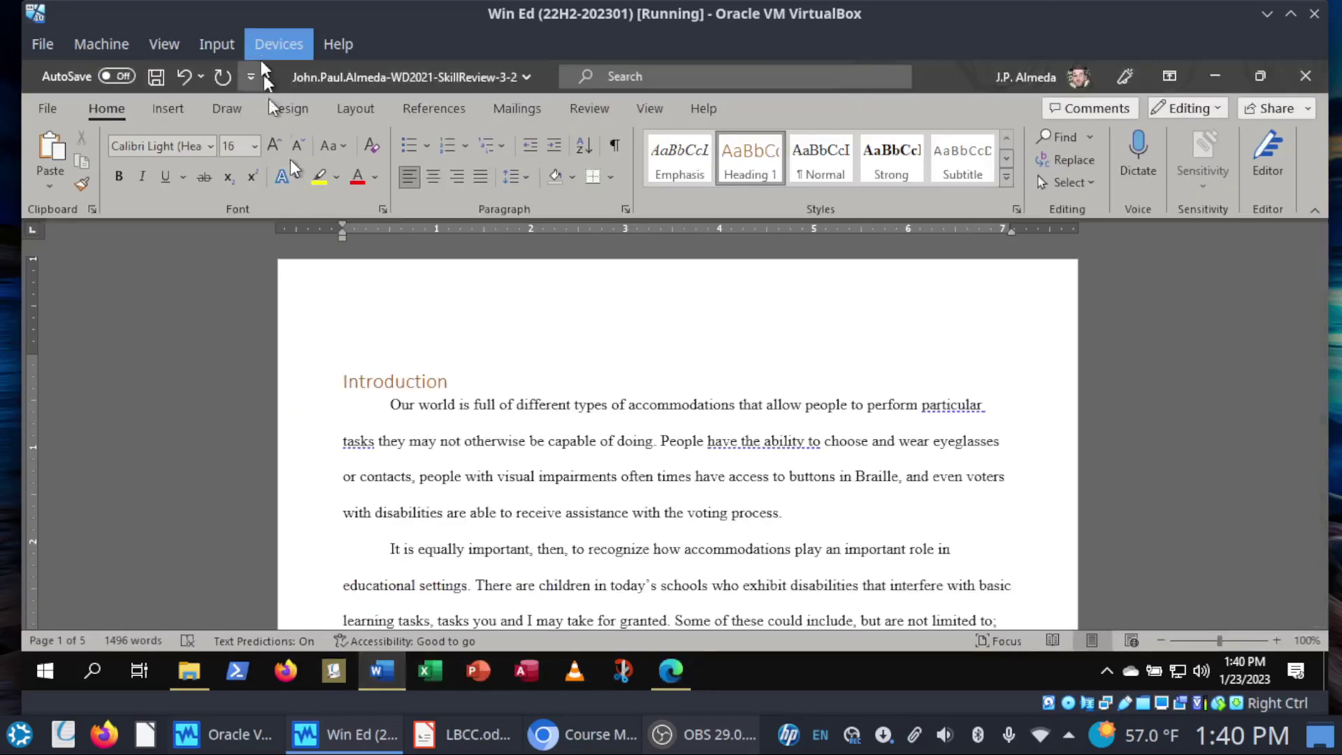
Apply the Basic (Stylish) style set on the Design tab, checking SIMnet before and after.
click(296, 106)
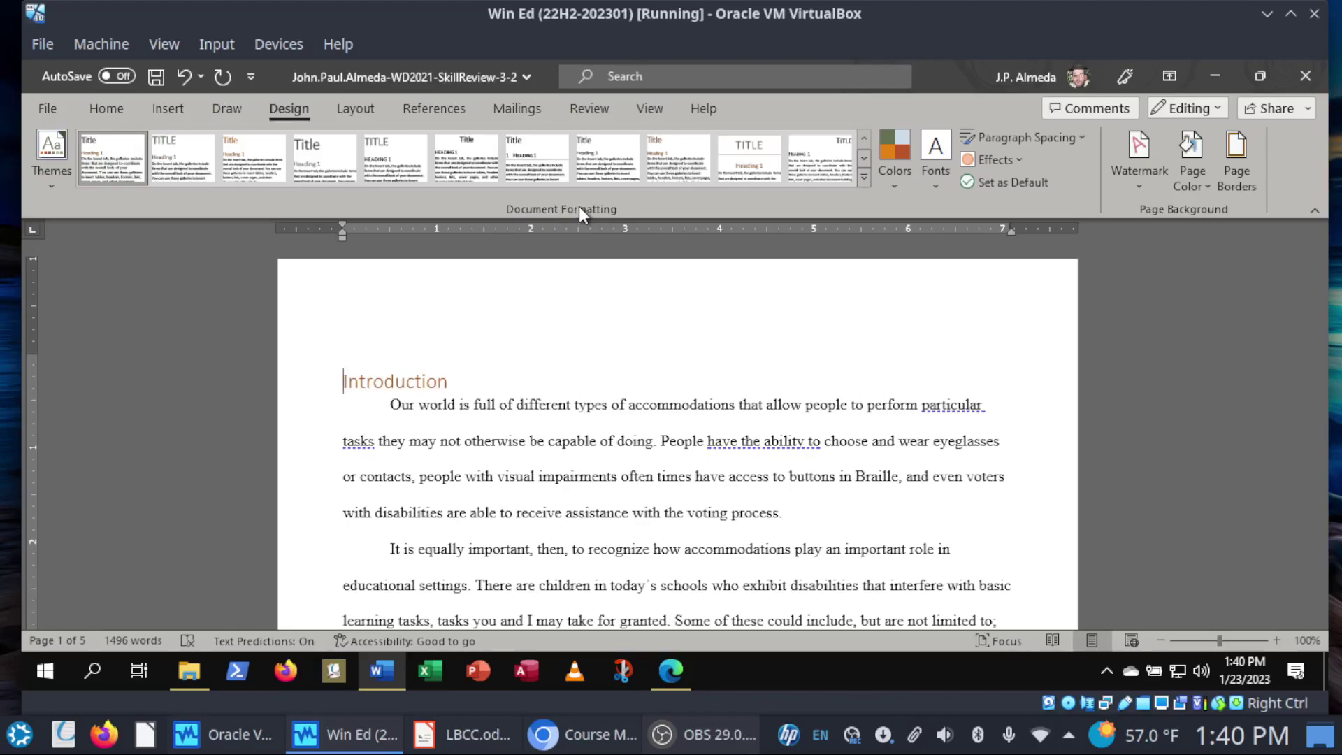
click(656, 674)
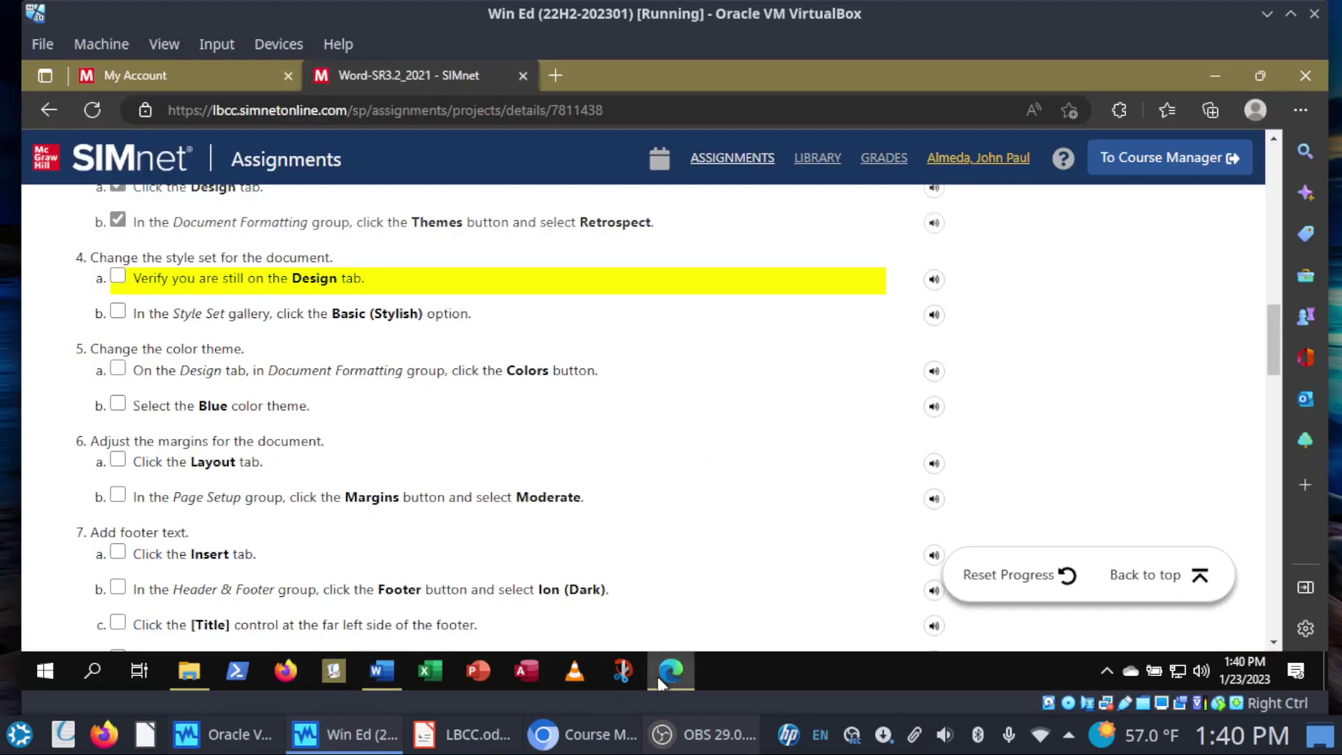
click(658, 675)
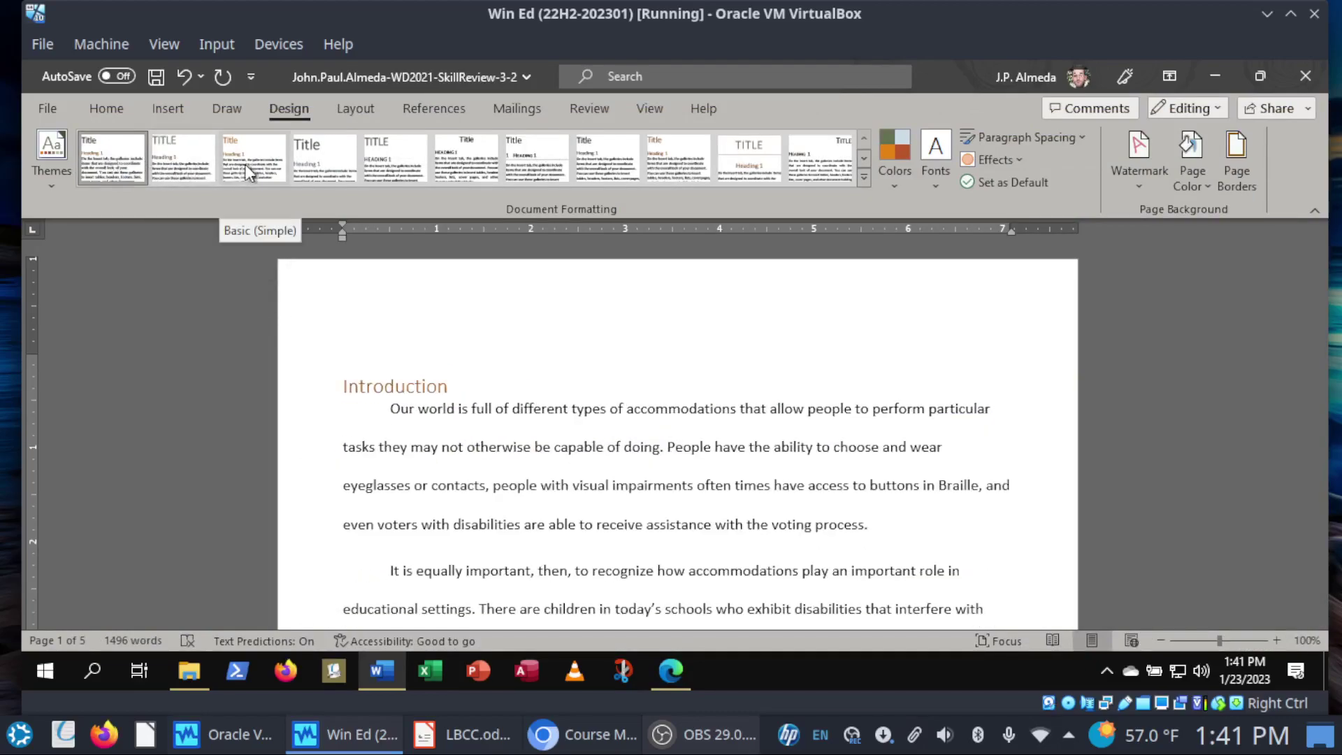
click(321, 170)
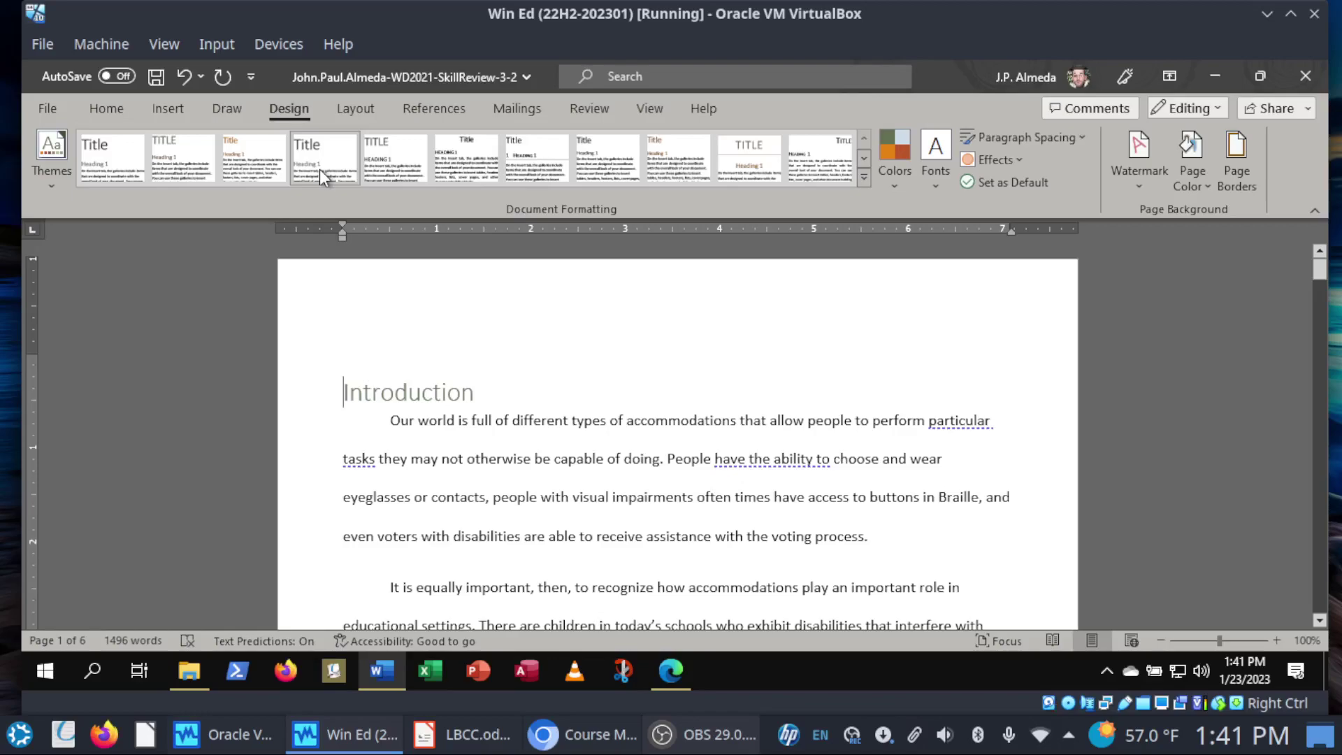
click(672, 687)
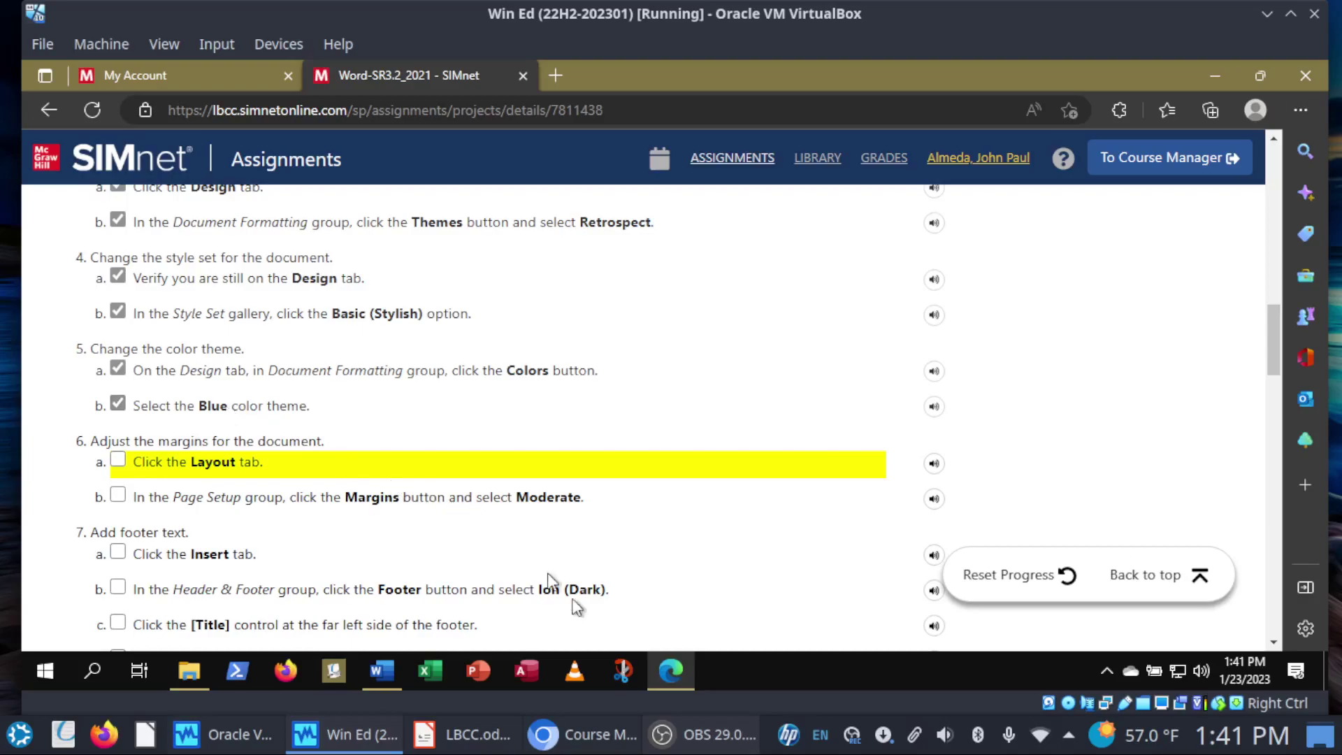
Switch the report's colours to the Blue palette, then return to SIMnet.
click(383, 671)
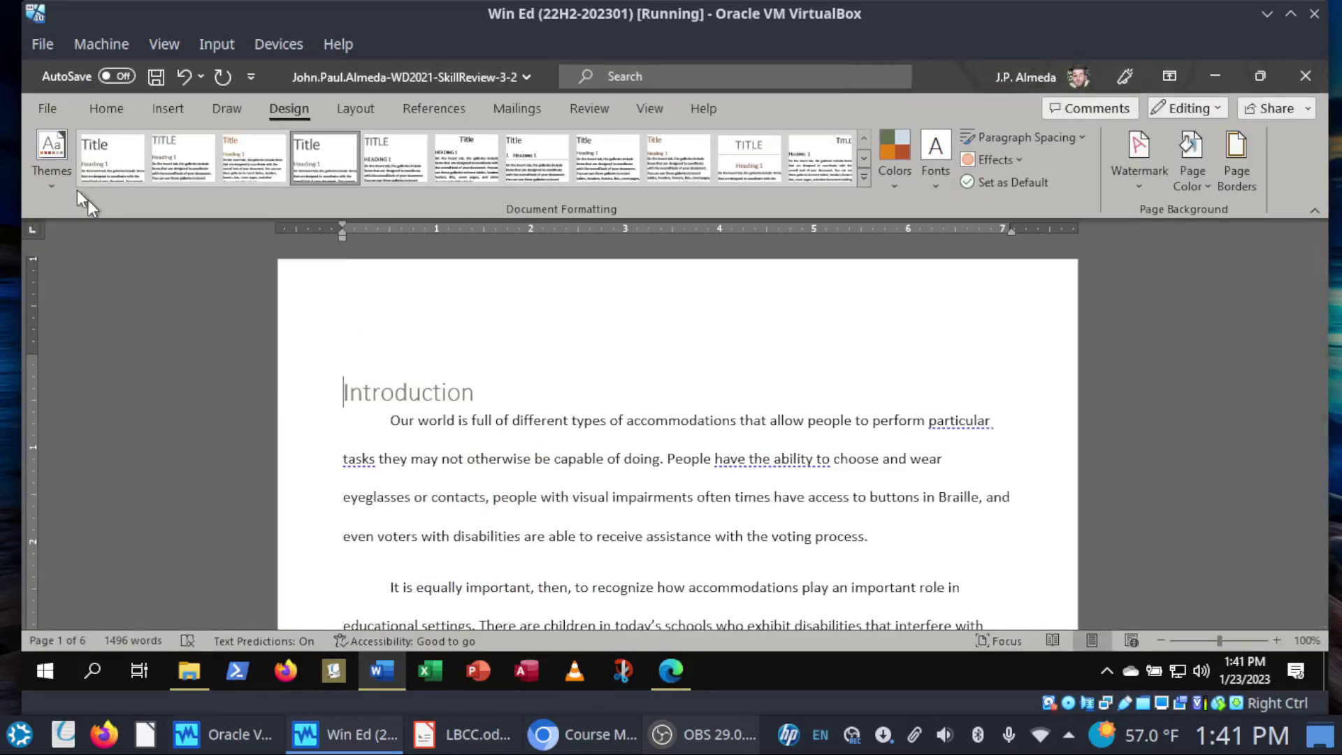
click(886, 179)
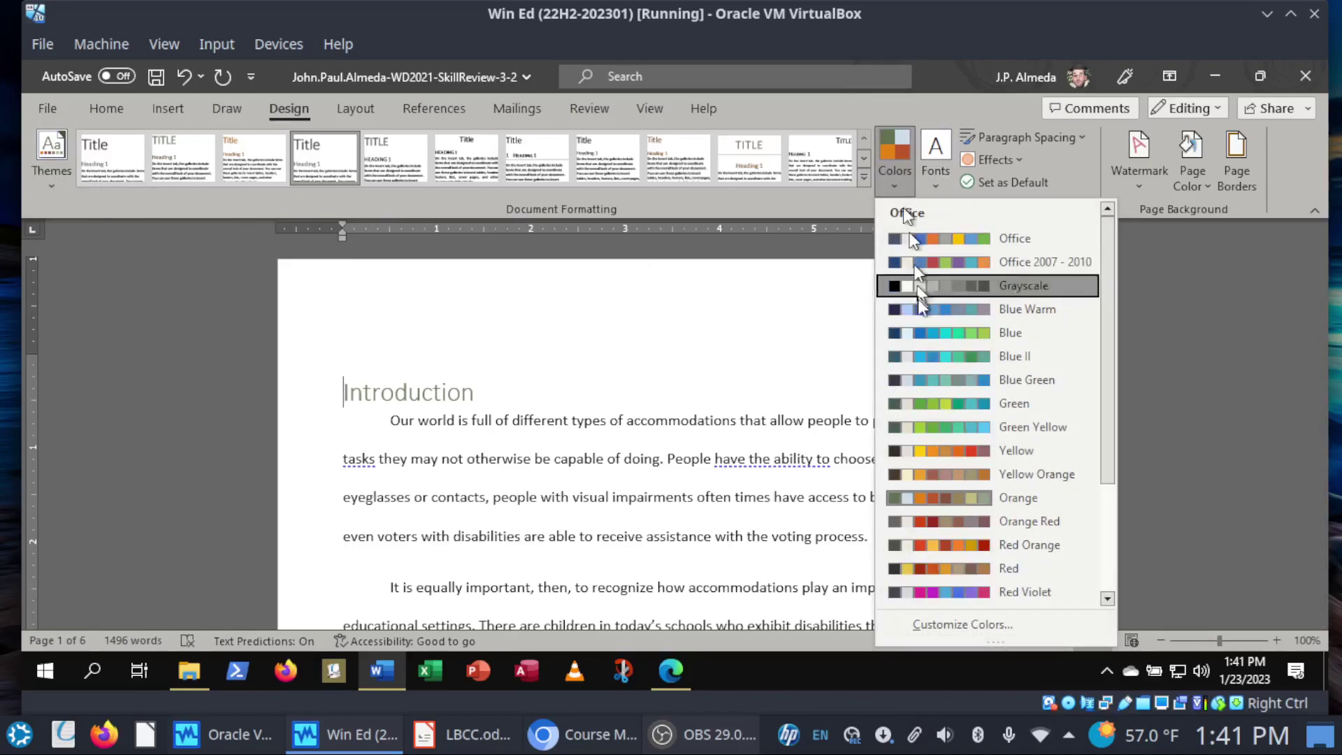
click(910, 341)
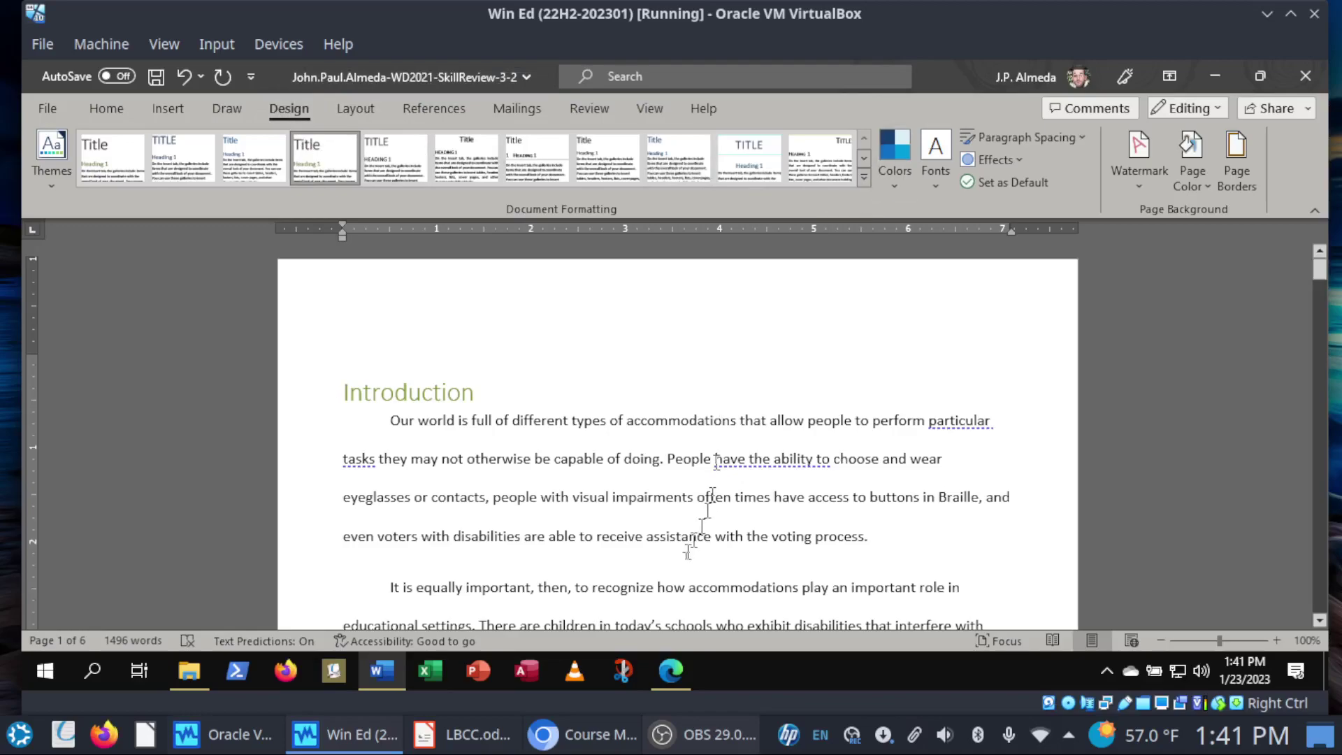
click(670, 671)
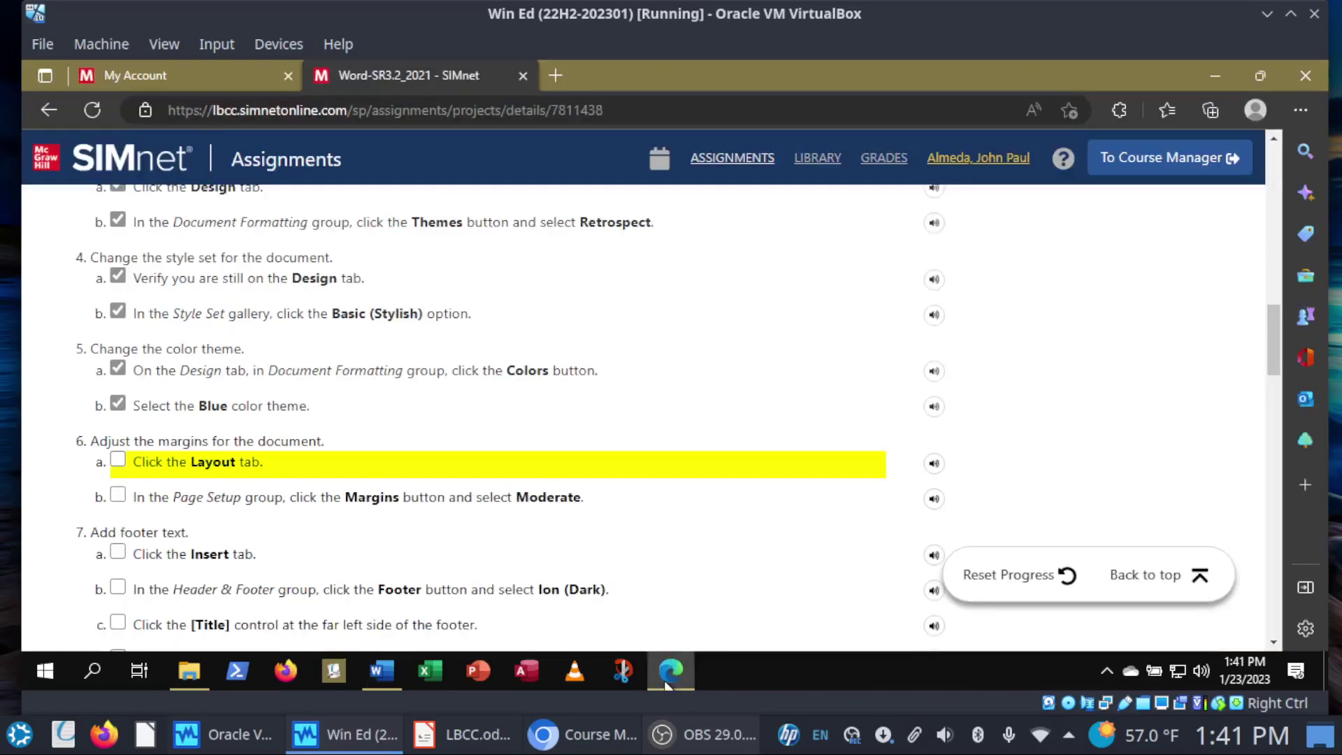
Tick SIMnet step 6a, then view the report's Layout tab and Page Setup without changes.
click(212, 466)
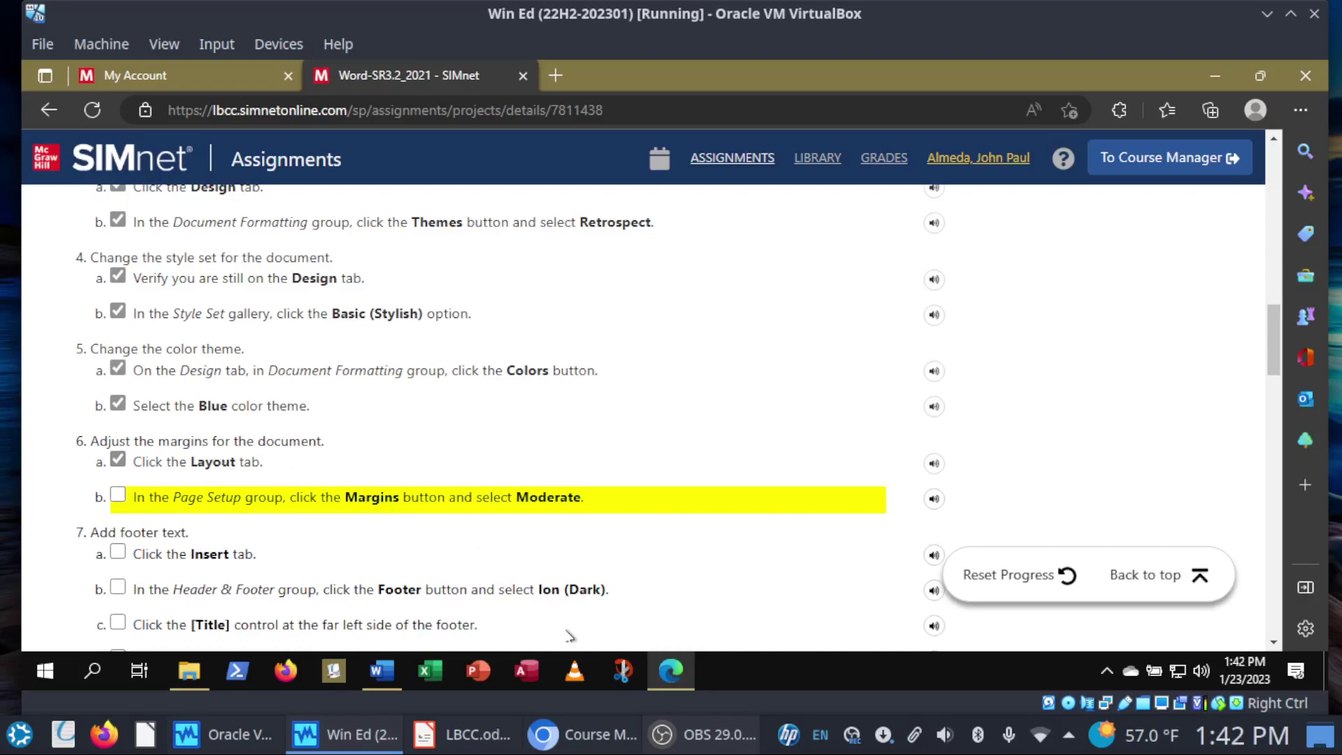
click(381, 673)
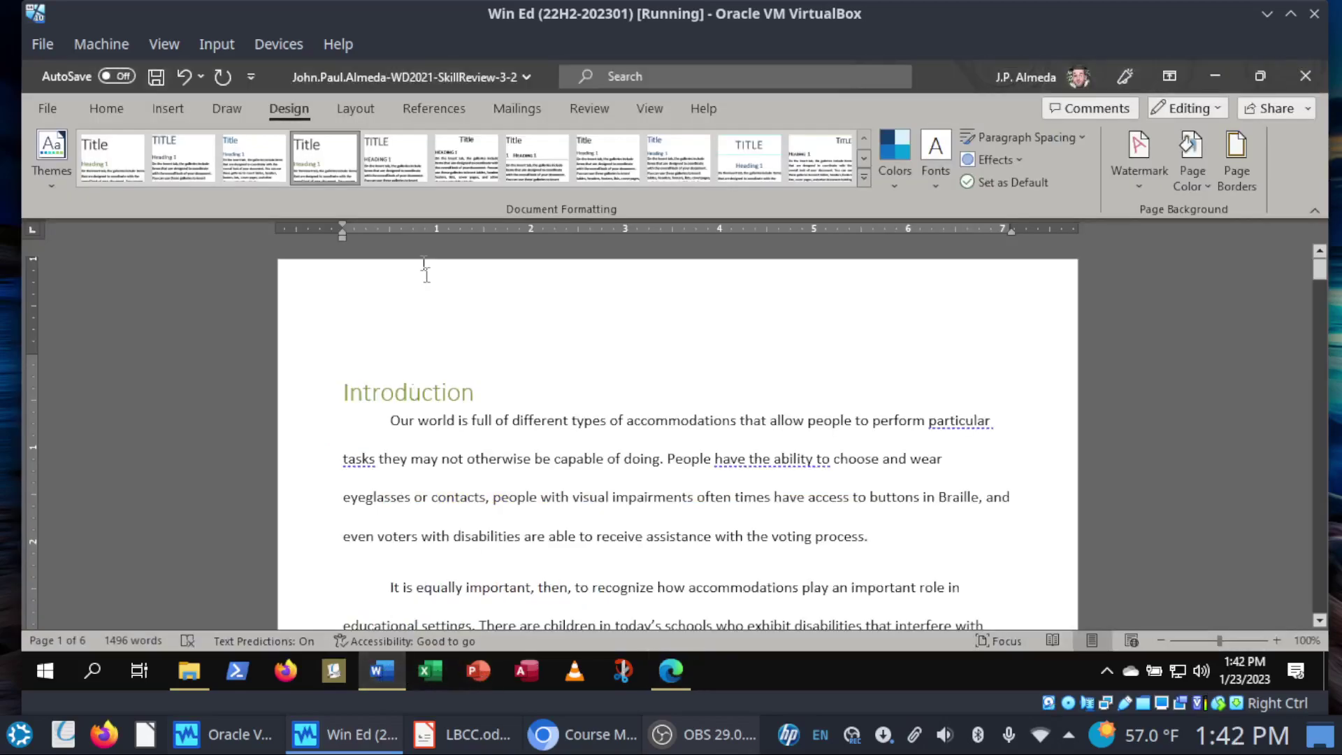
click(348, 104)
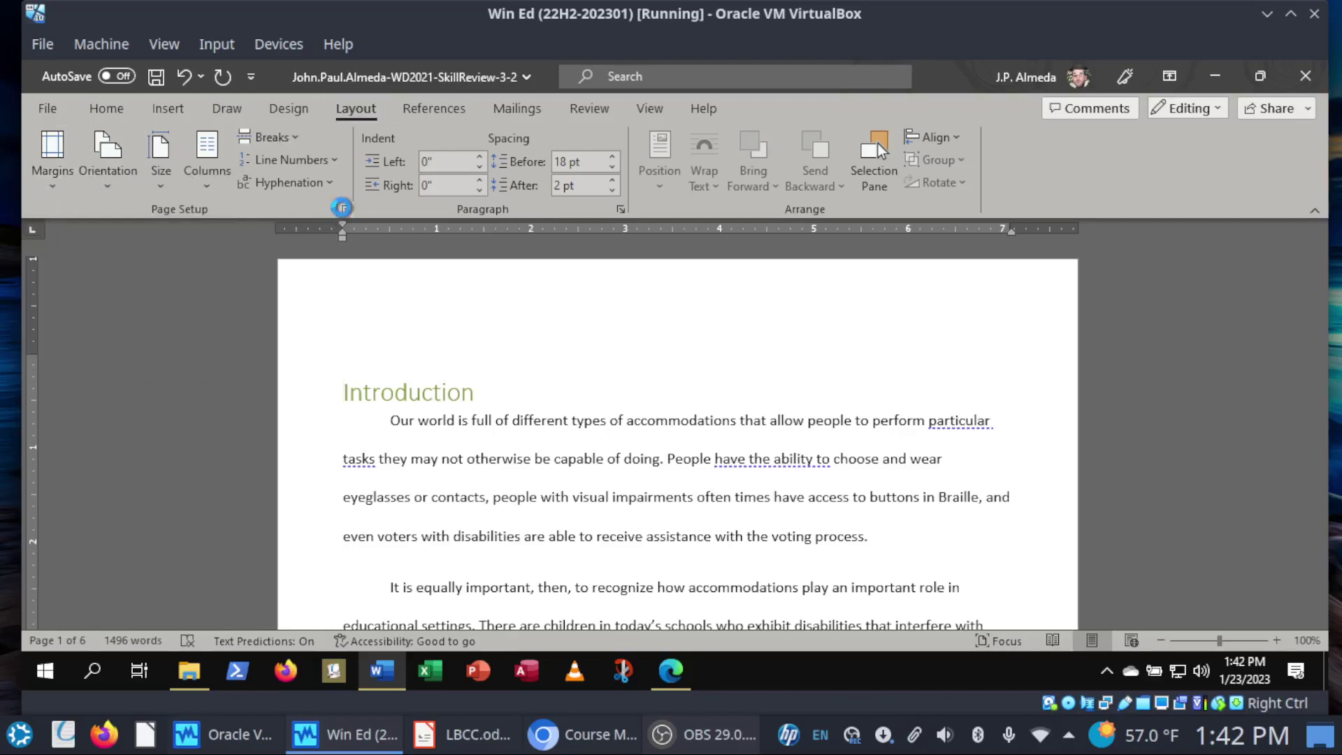
click(344, 210)
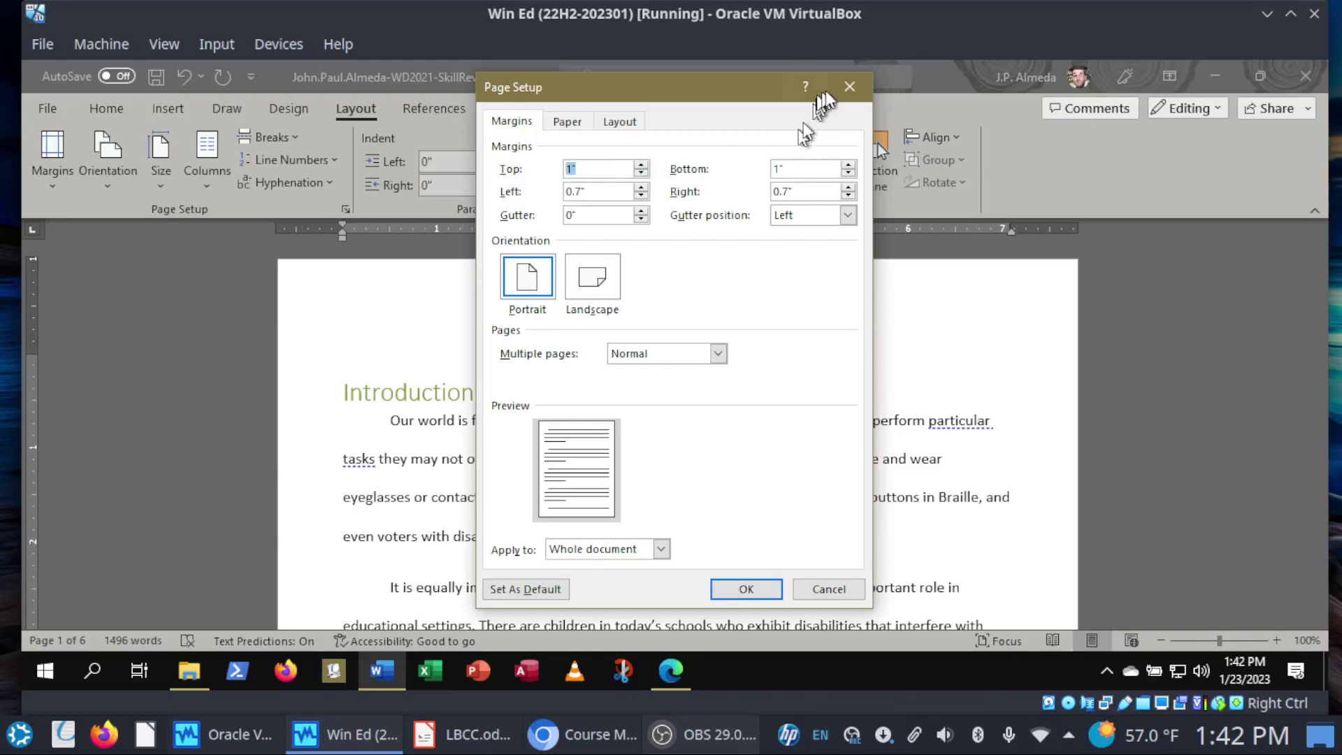
click(848, 91)
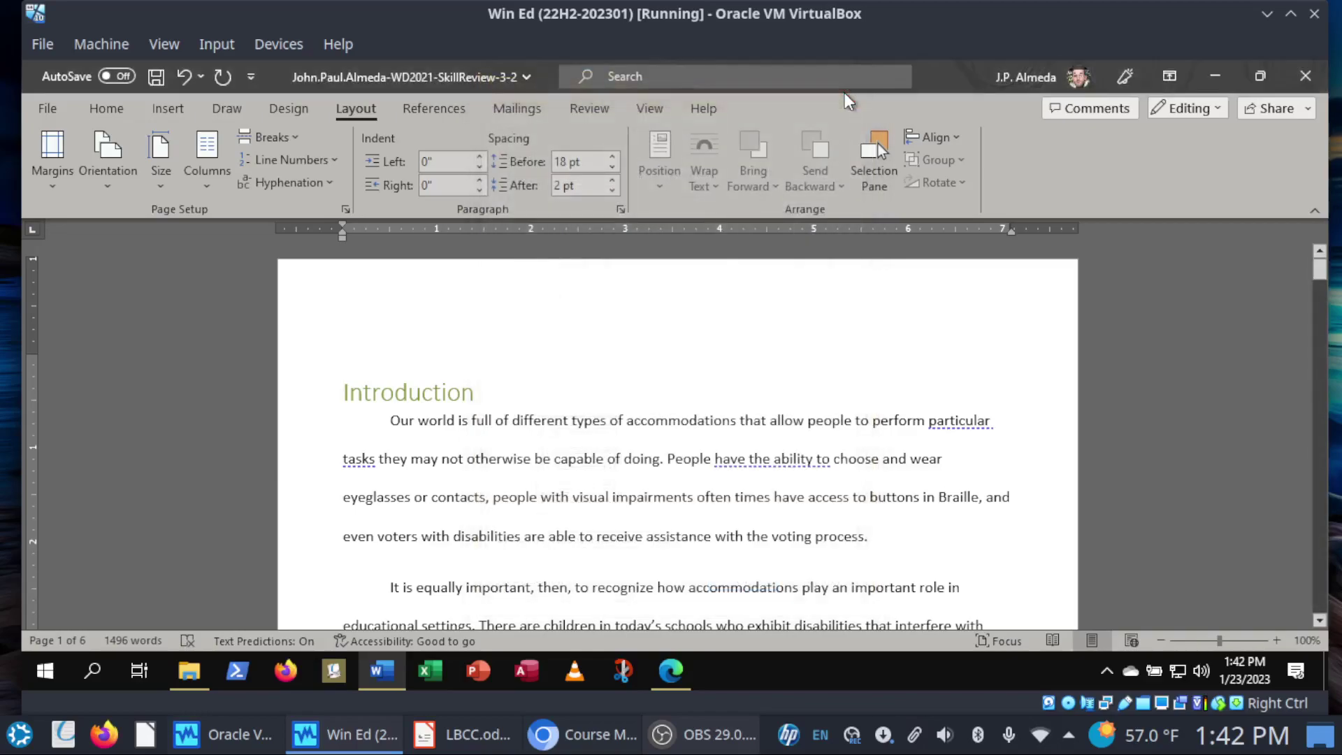
click(667, 672)
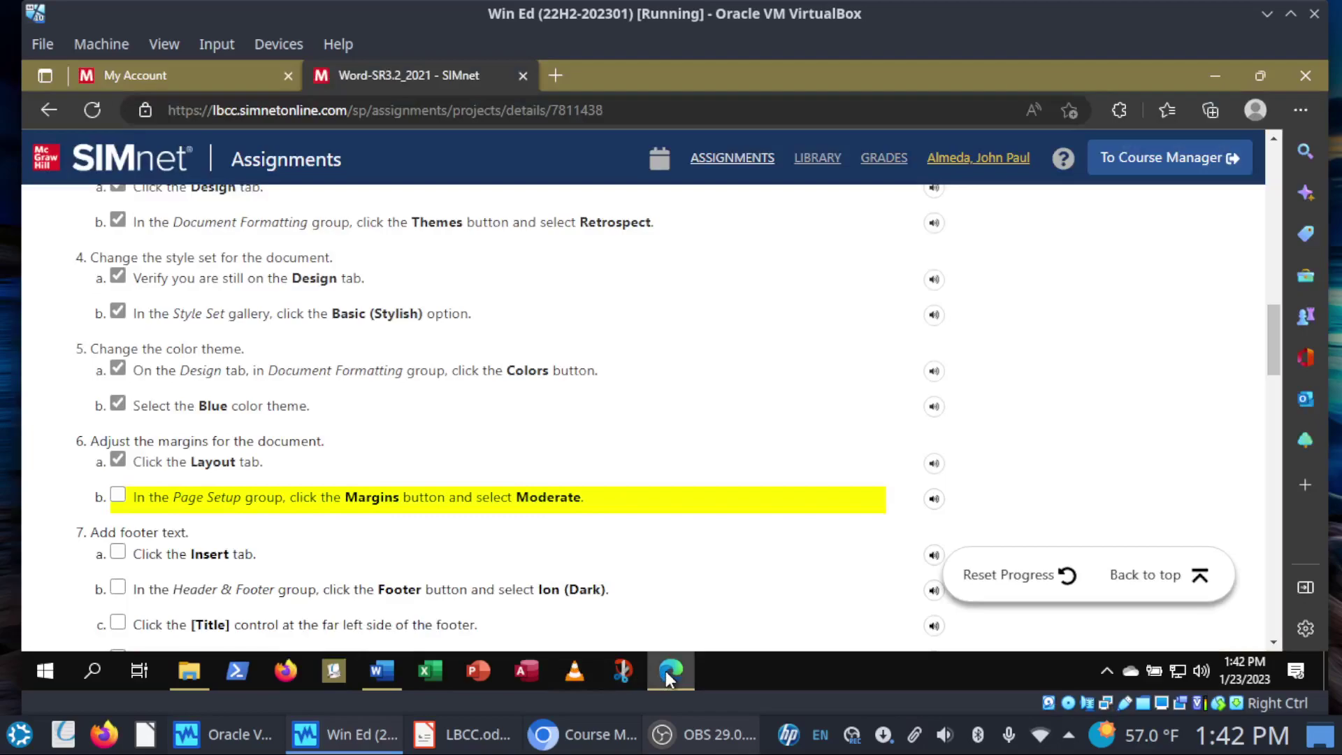
click(667, 673)
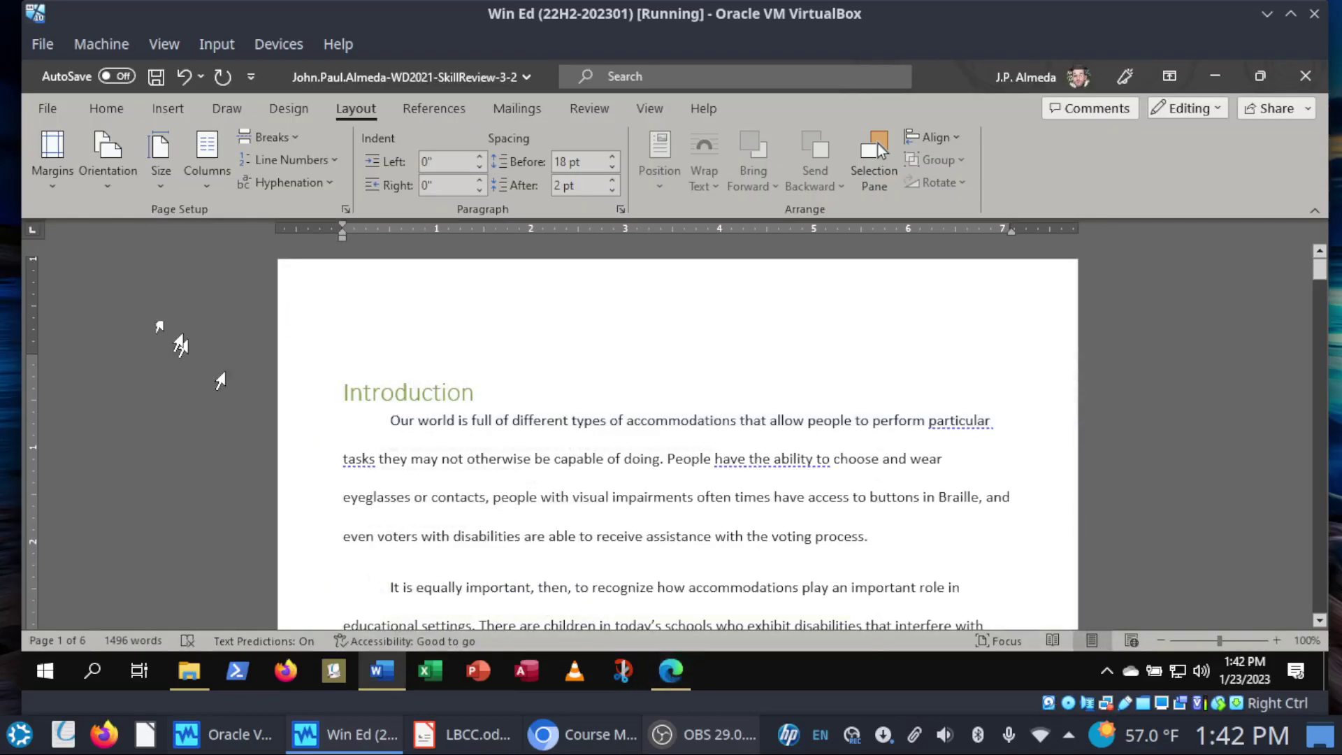
Apply Moderate margins, verifying 1" top/bottom and 0.75" left/right in Page Setup.
click(44, 172)
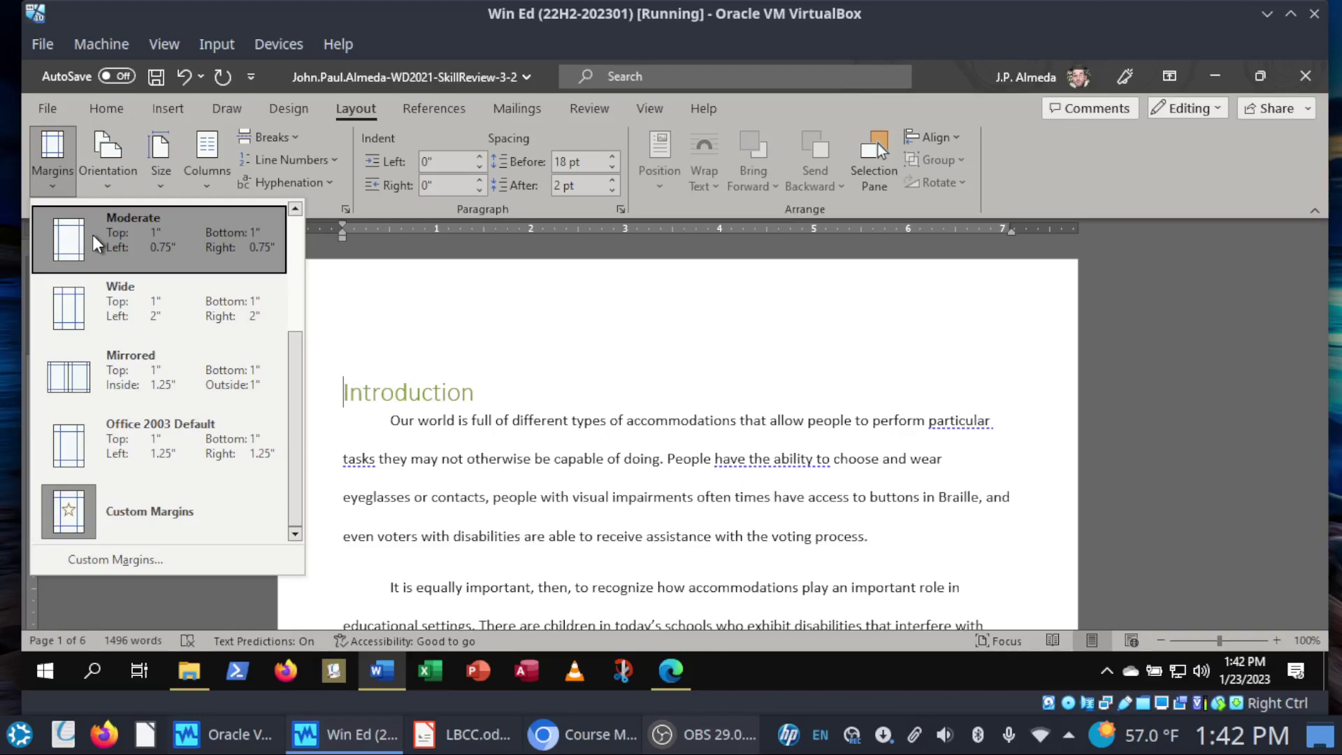
click(92, 235)
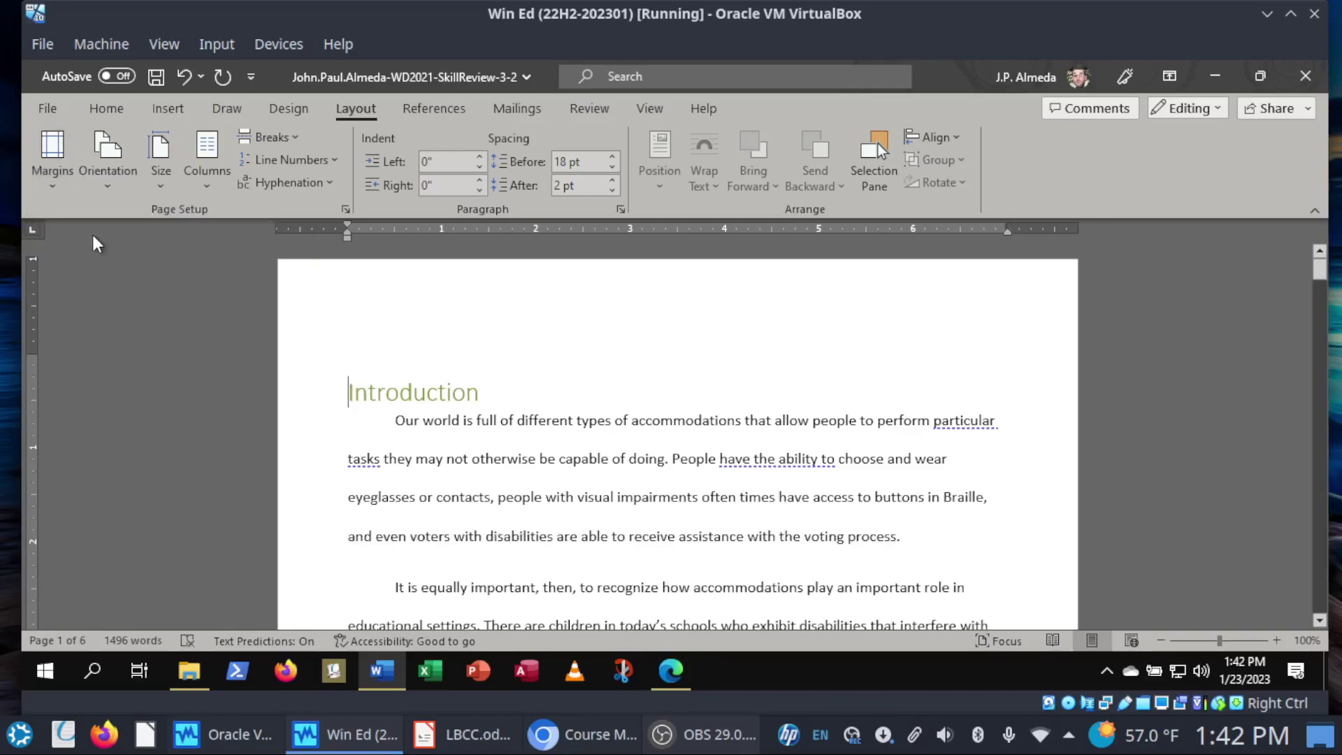
click(346, 208)
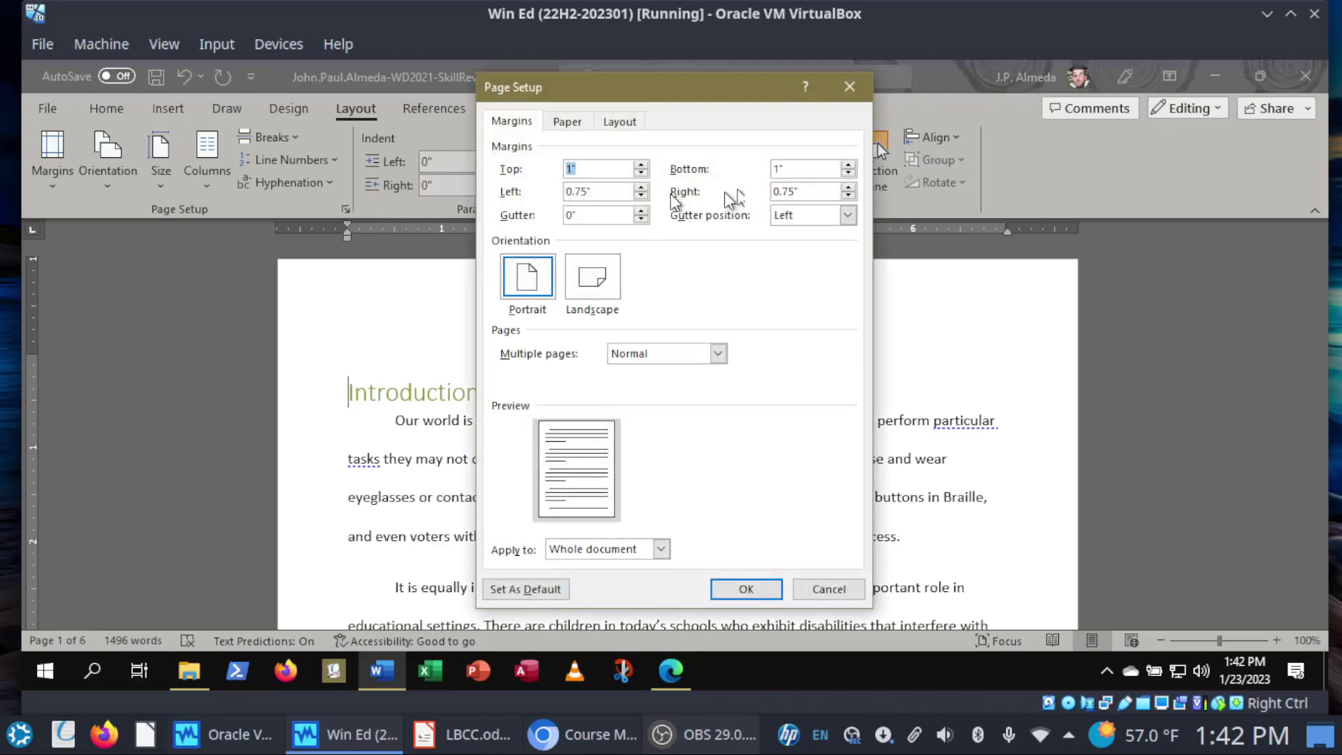
click(822, 592)
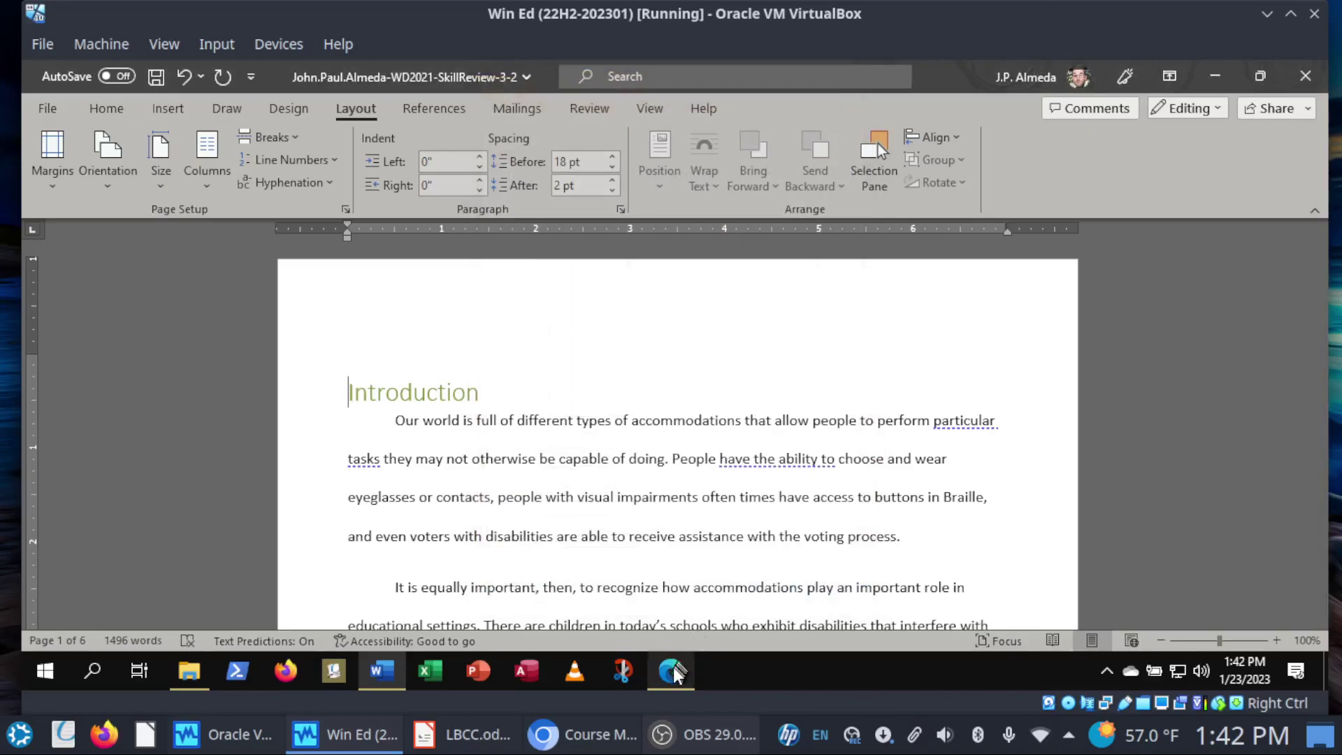
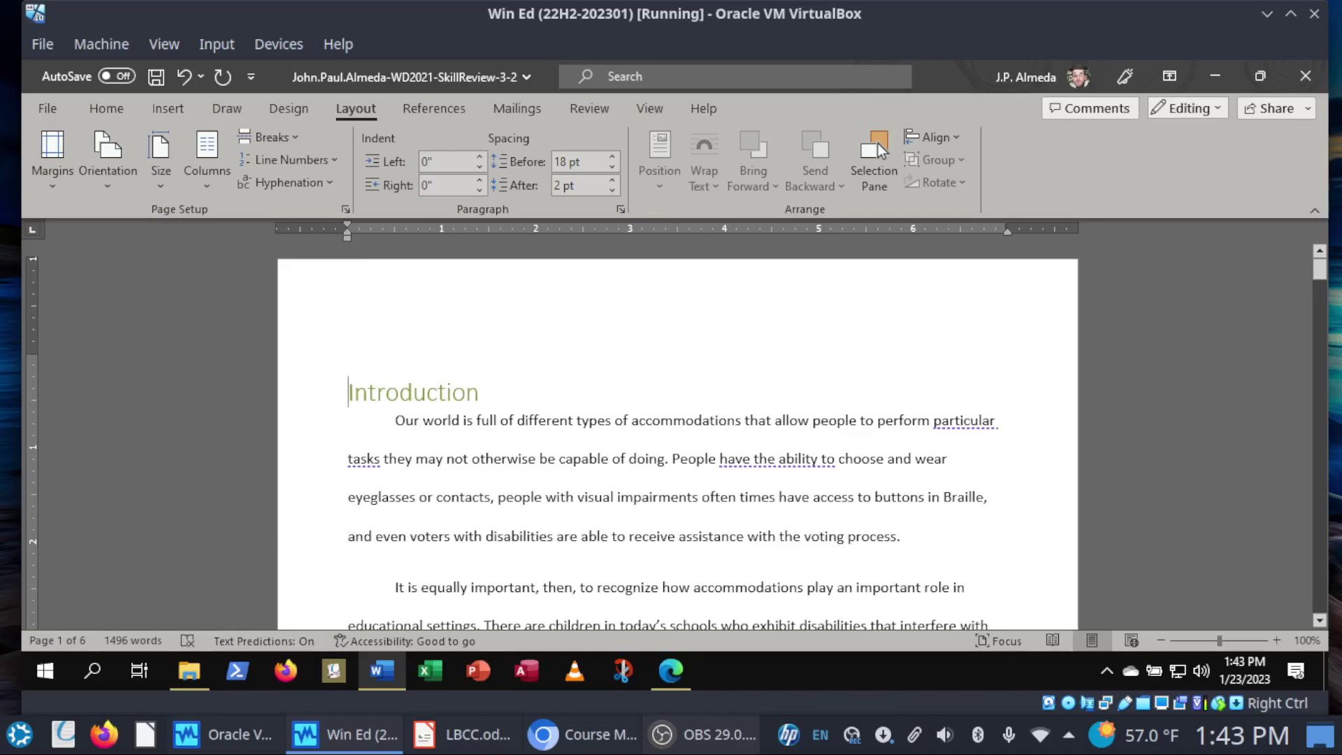
scroll(1114, 402, down, 12)
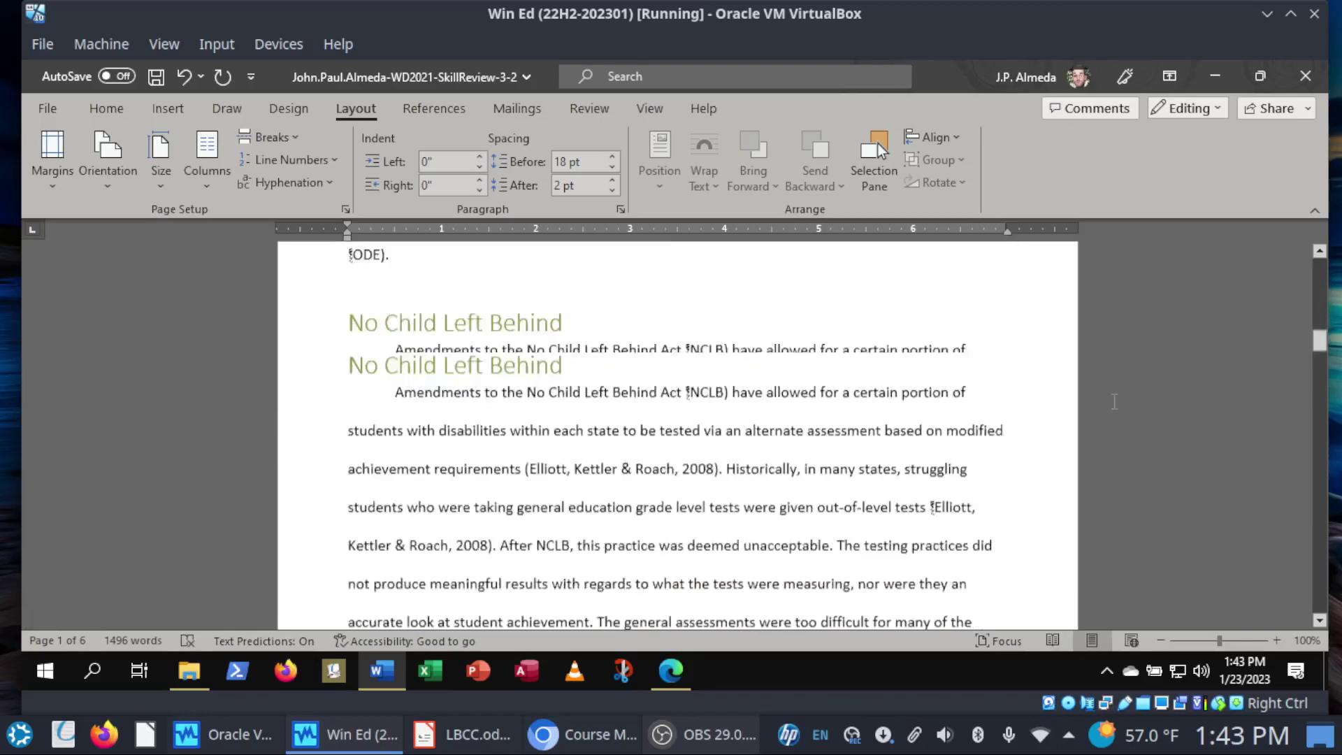
scroll(1114, 402, up, 3)
scroll(1114, 401, up, 3)
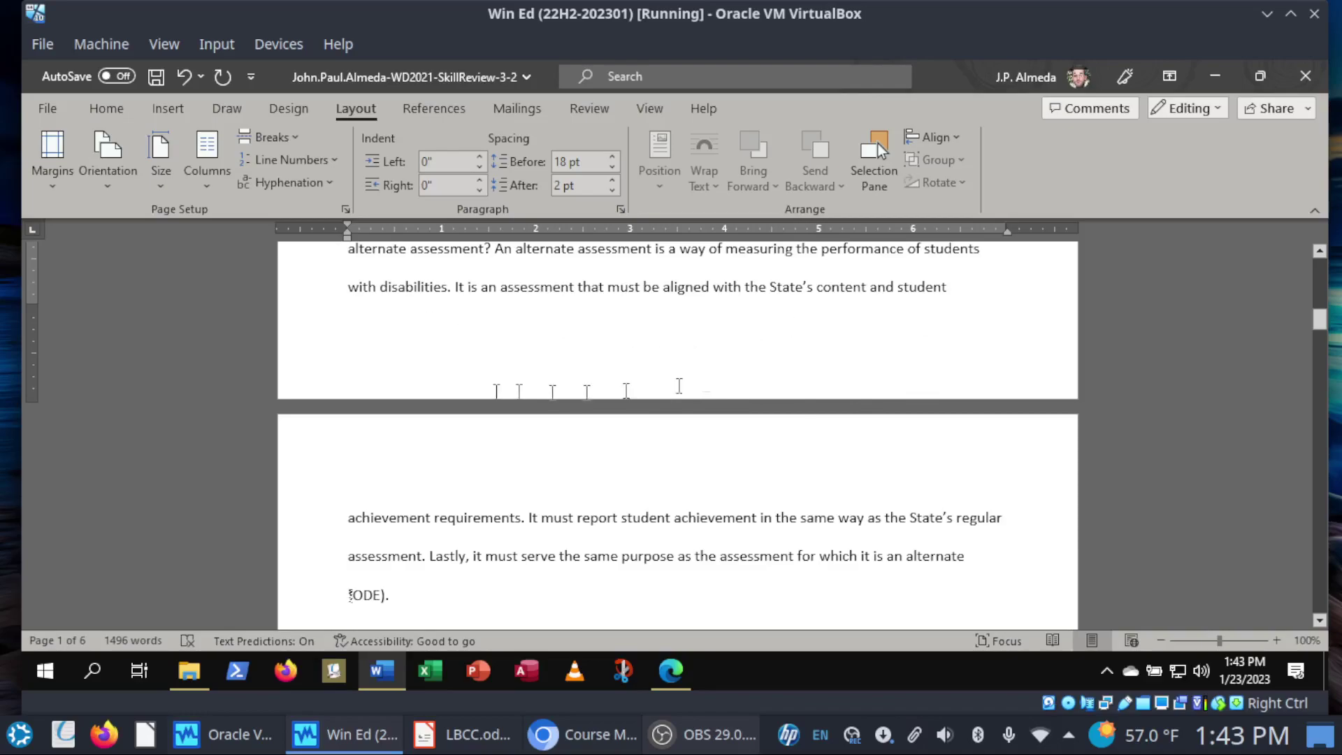
scroll(860, 378, up, 3)
scroll(859, 378, up, 5)
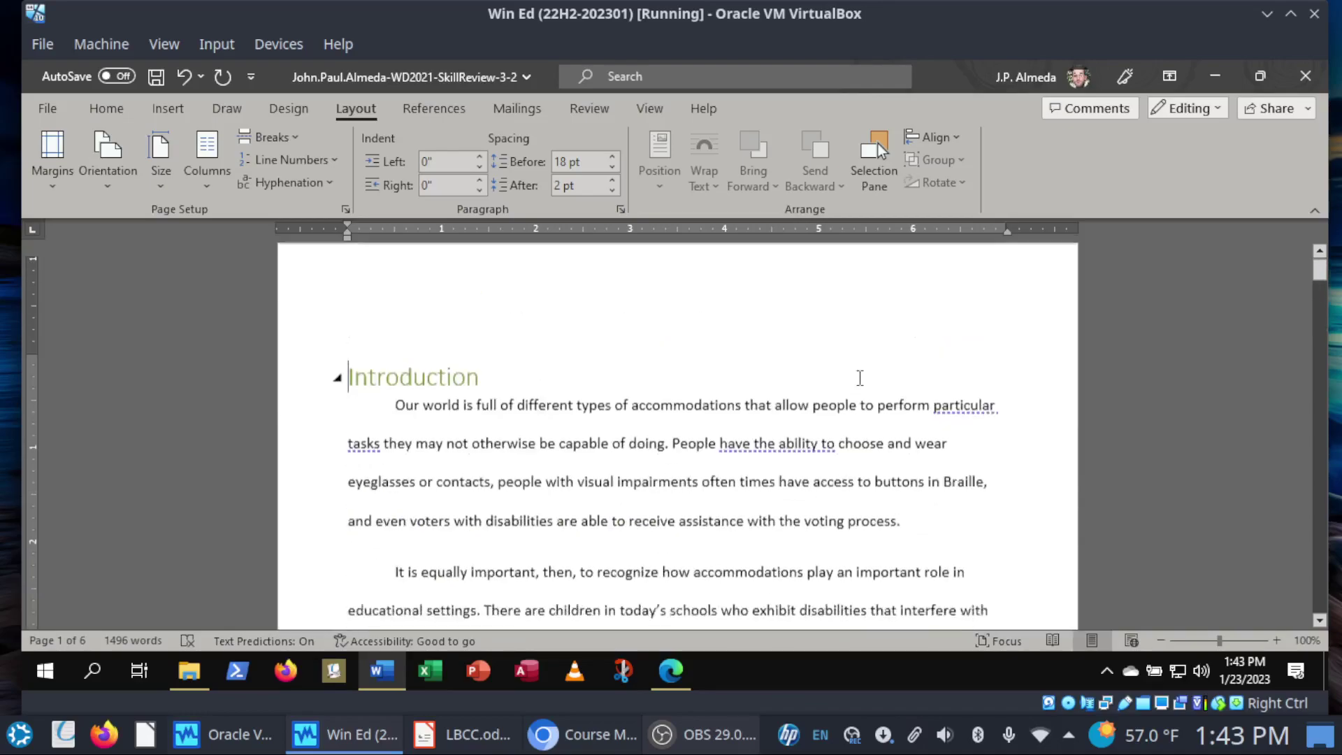
click(669, 677)
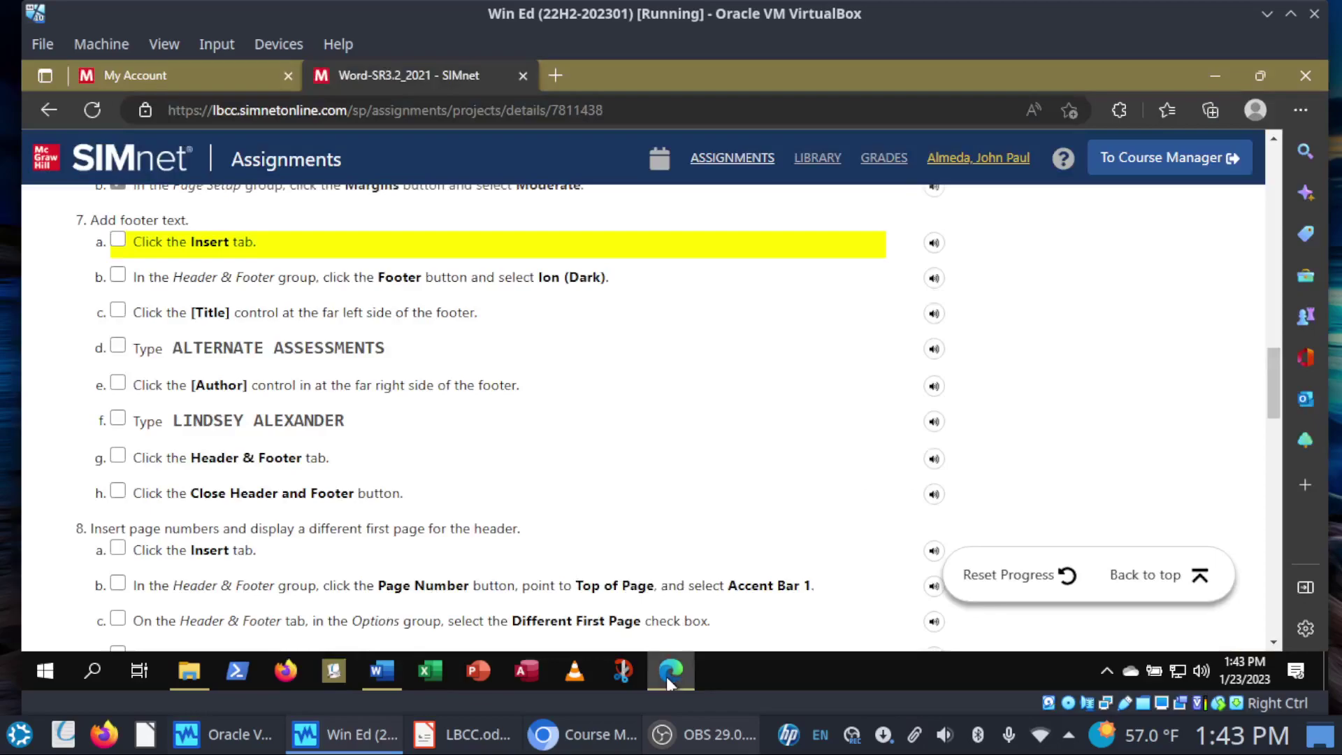
click(137, 241)
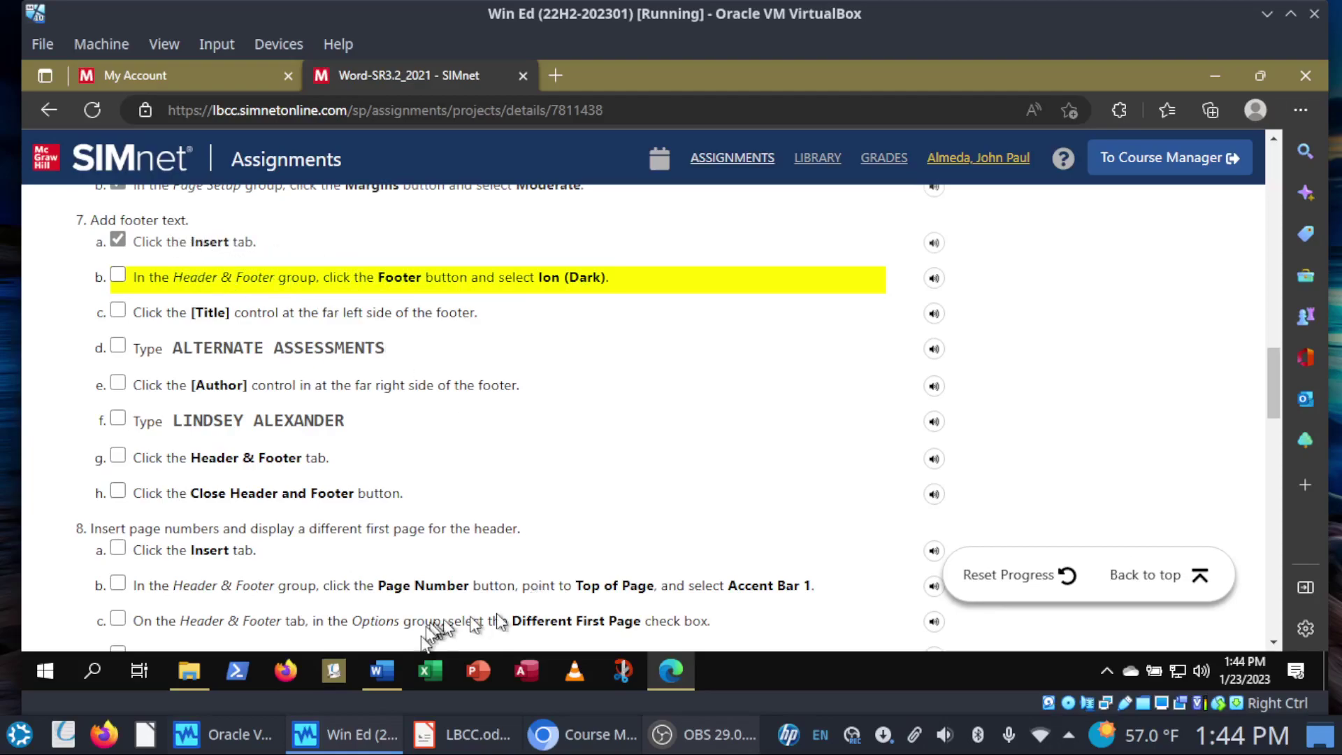
click(387, 669)
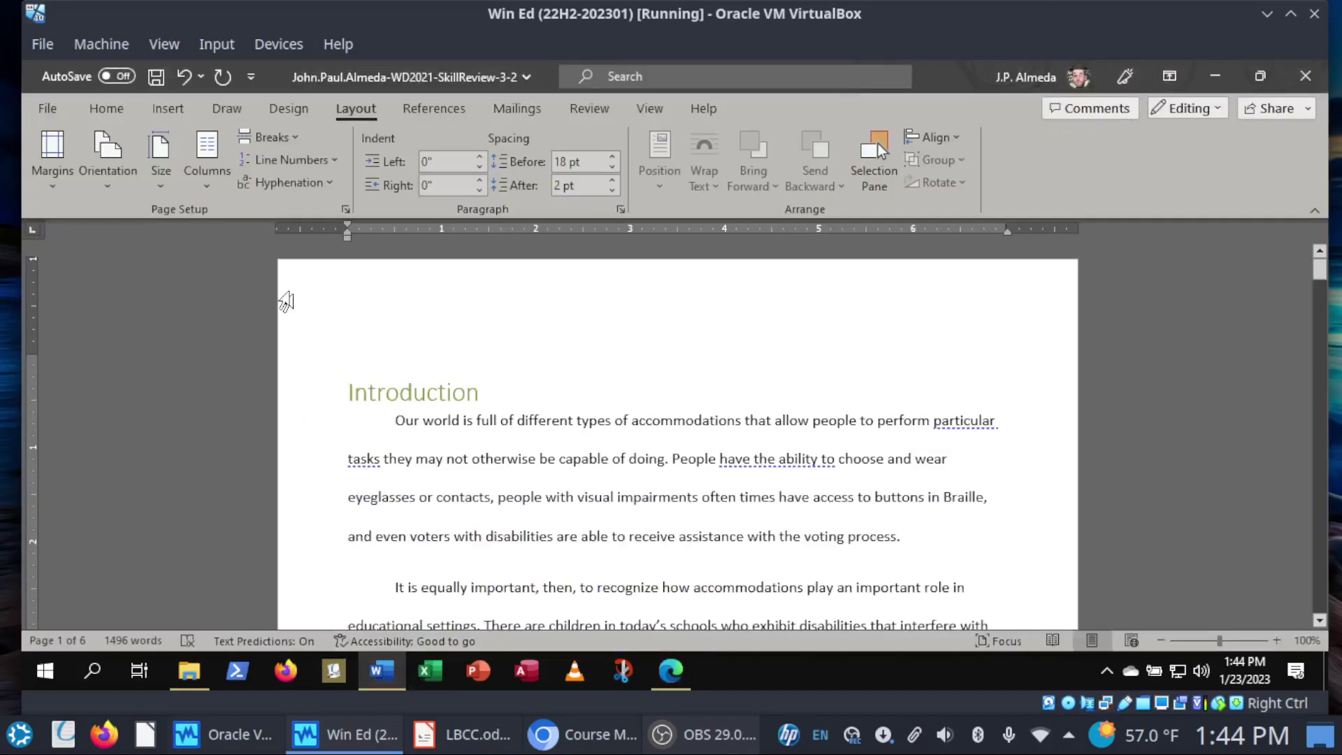
Insert the built-in Ion (Dark) footer from the Insert tab's Footer gallery.
click(149, 110)
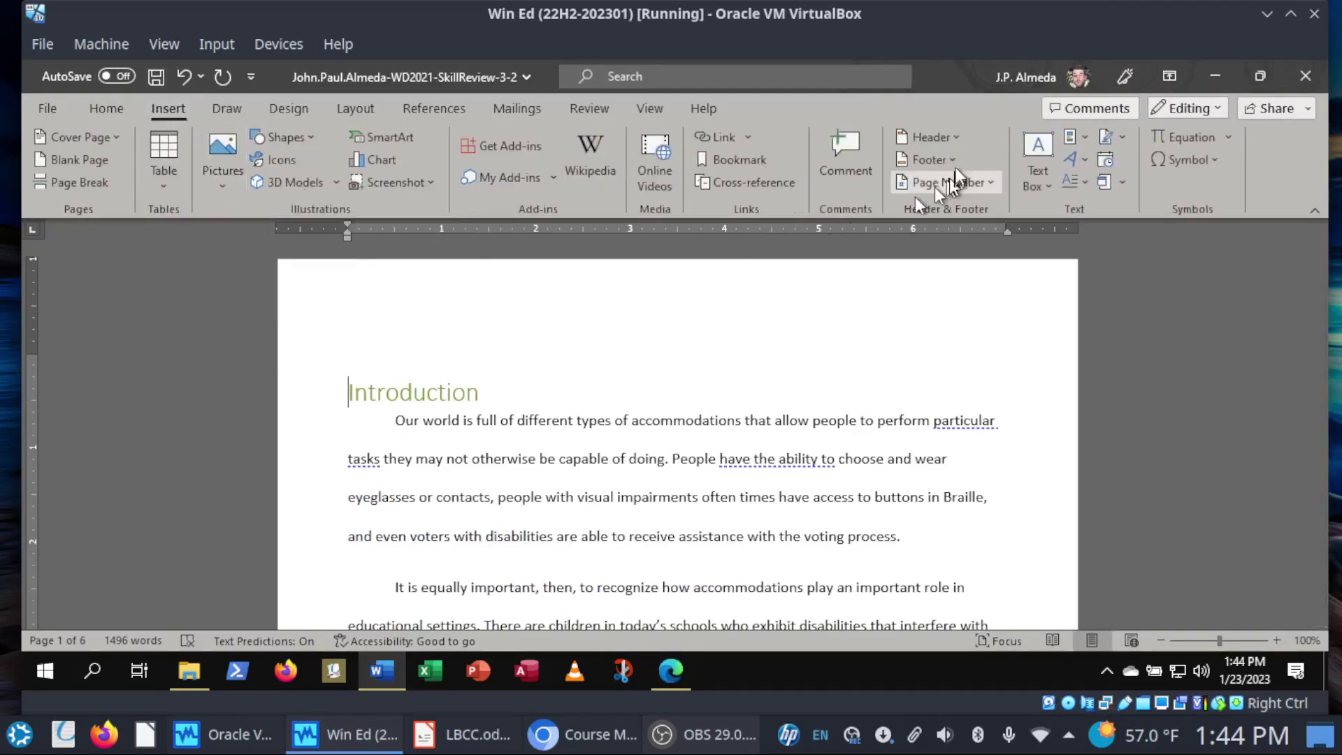
click(954, 166)
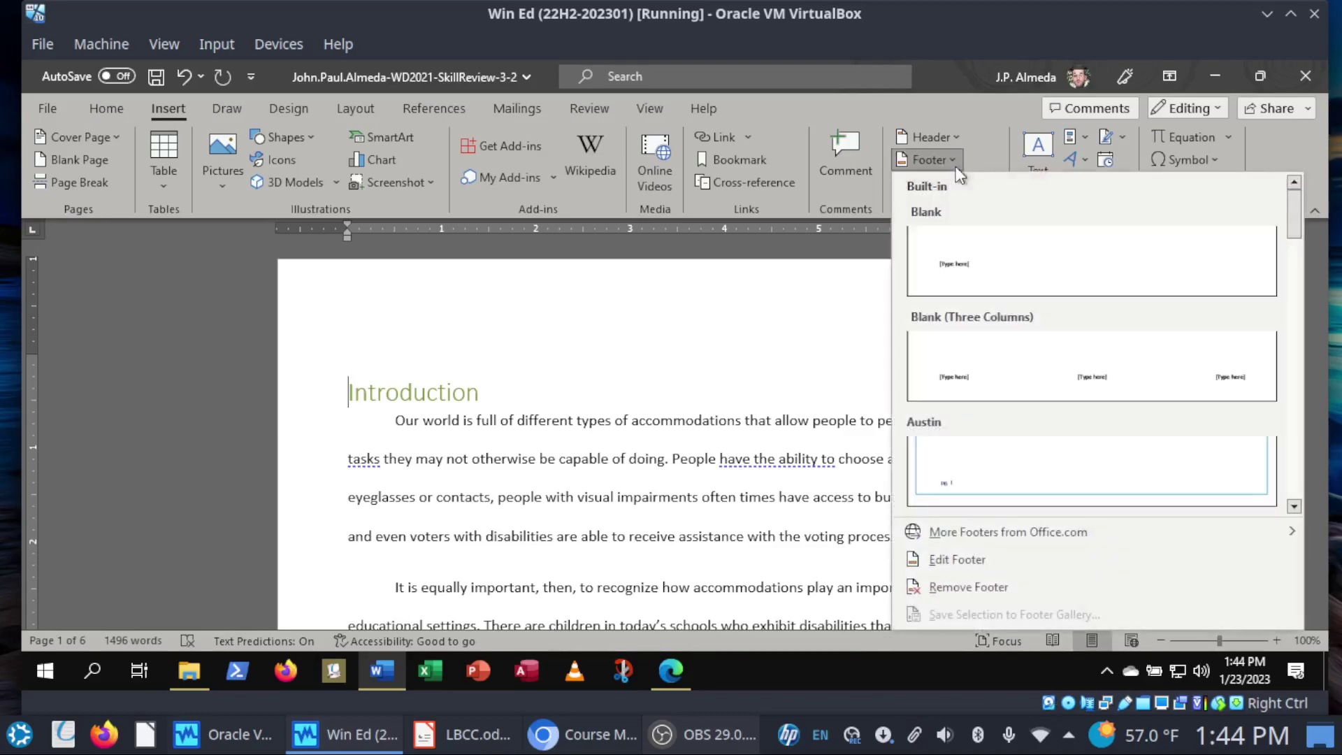
scroll(1298, 433, down, 3)
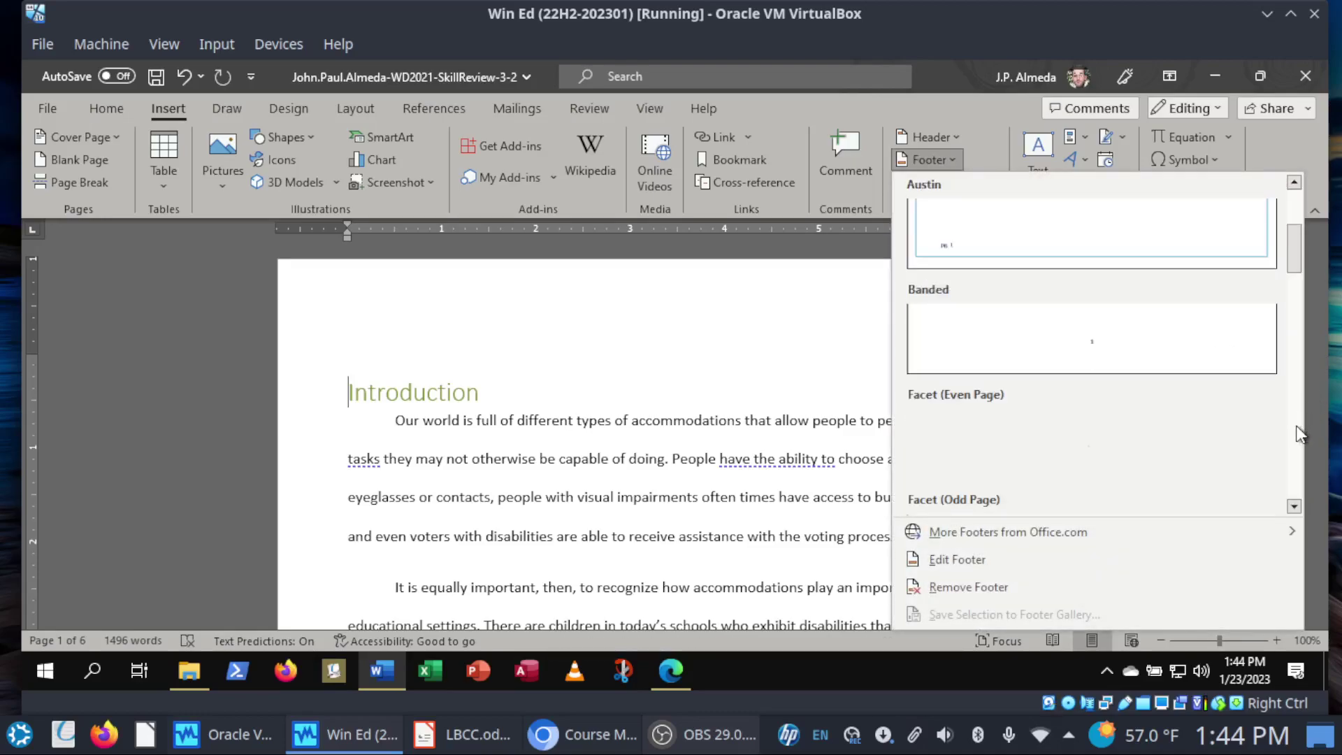
scroll(1299, 433, down, 5)
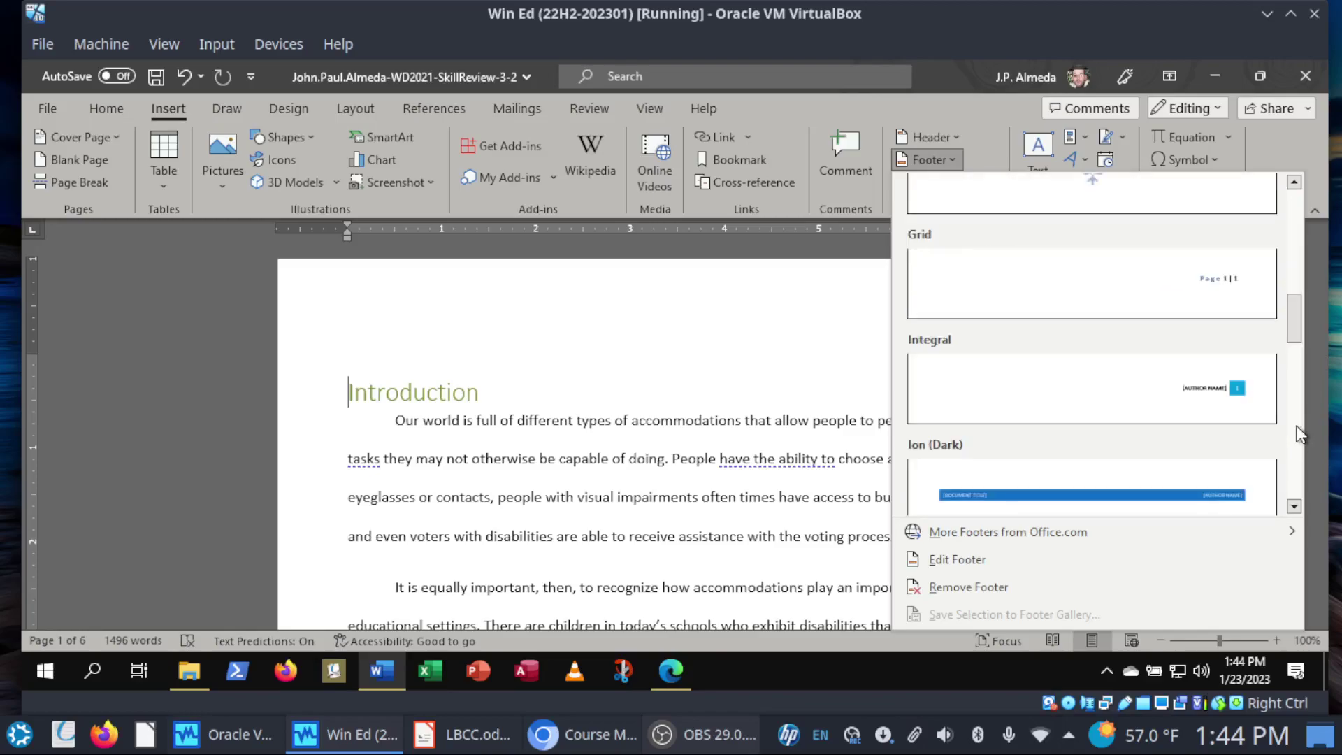
click(1089, 462)
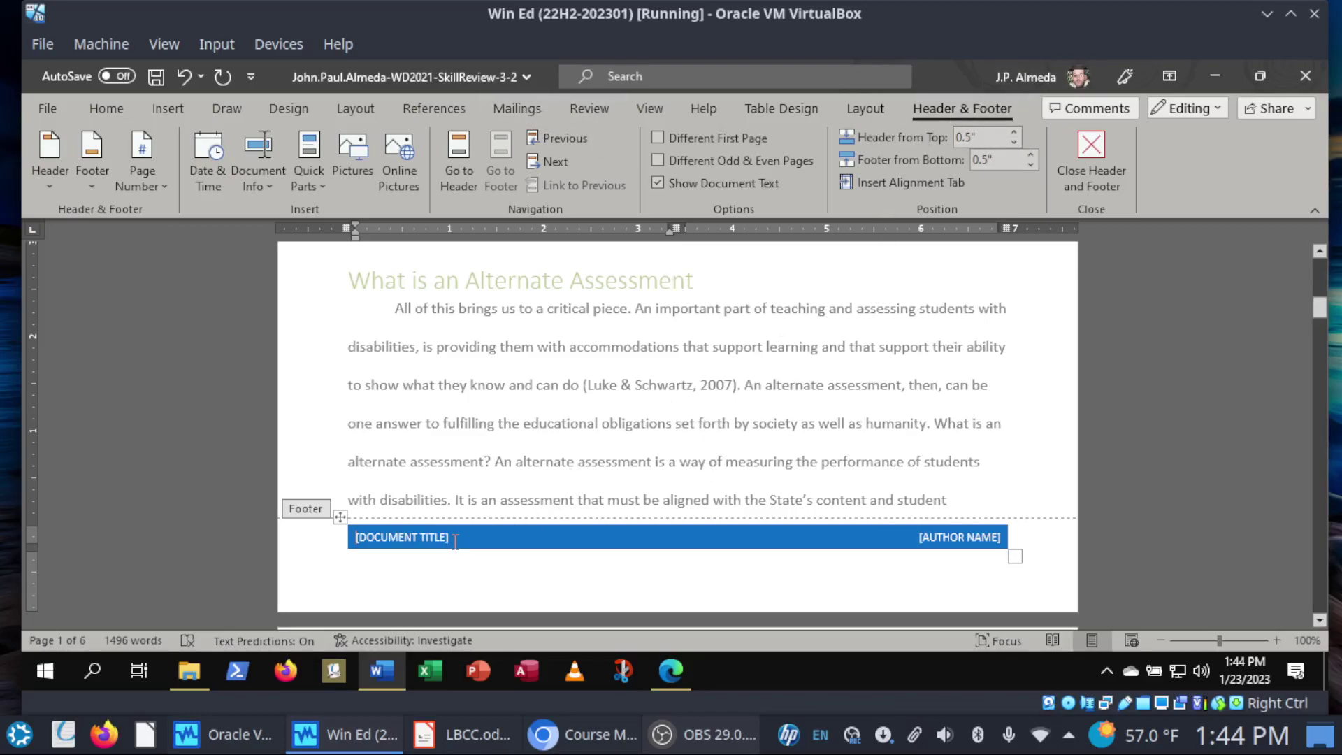
Type ALTERNATE ASSESSMENTS into the footer's document title placeholder.
click(377, 673)
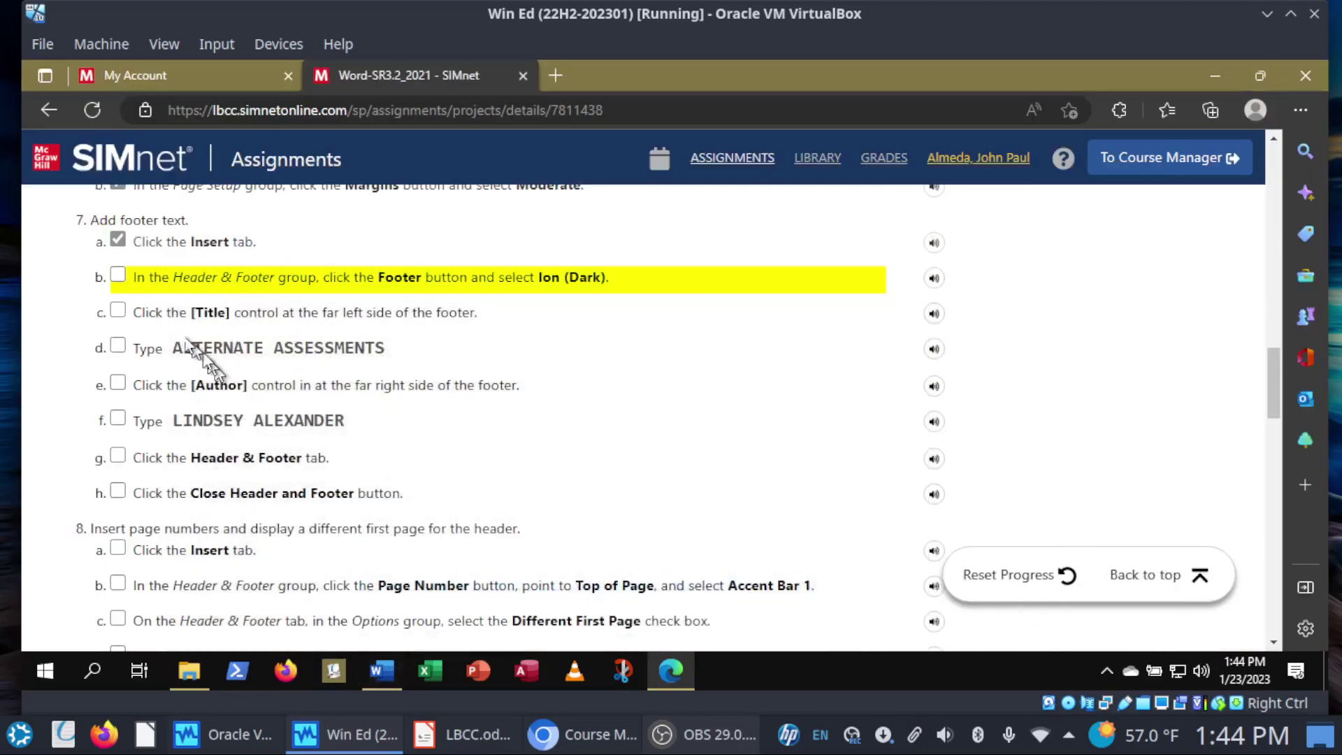
click(147, 284)
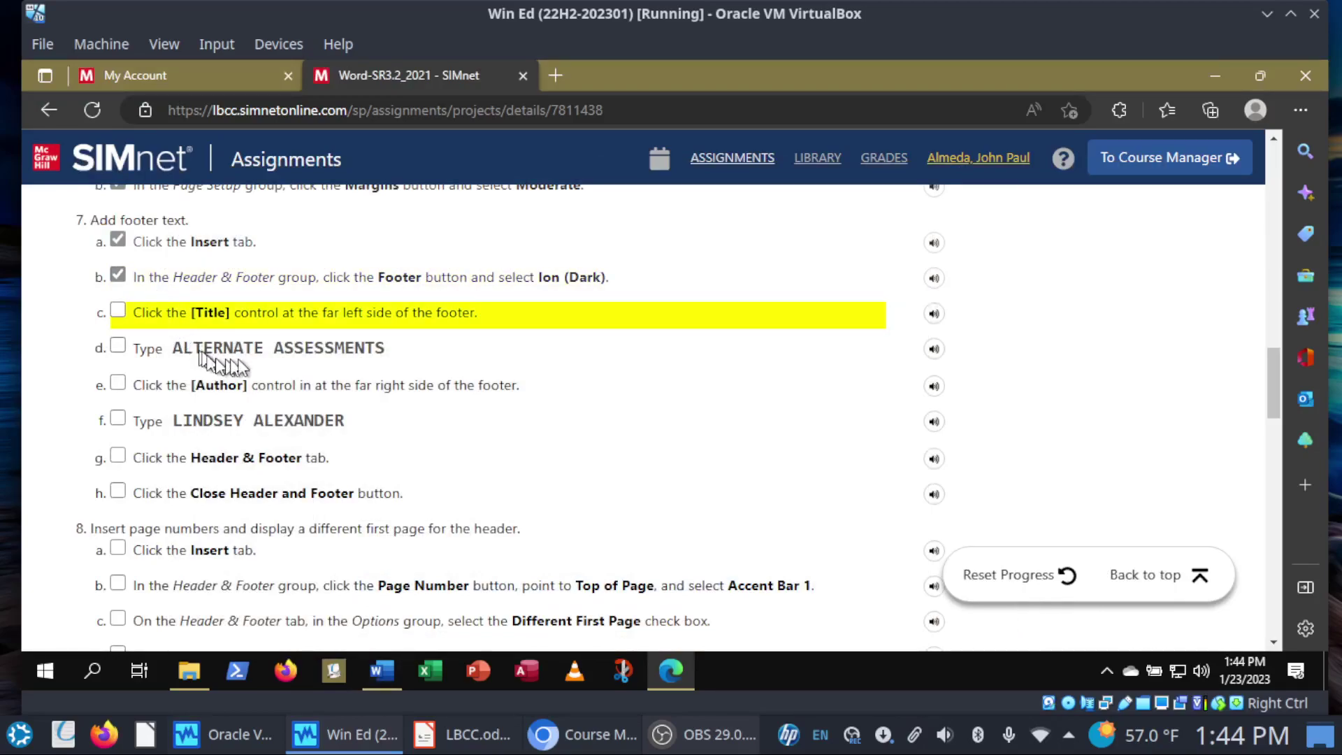
click(383, 668)
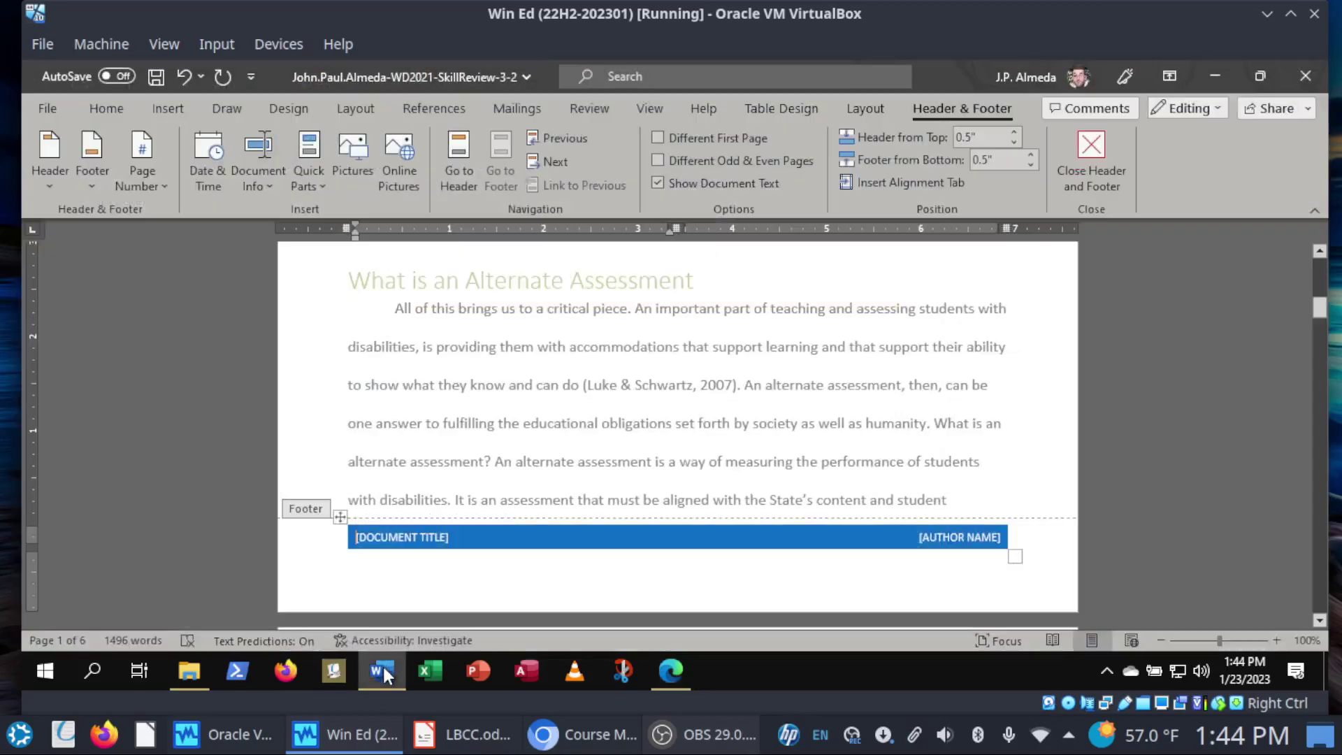
click(410, 537)
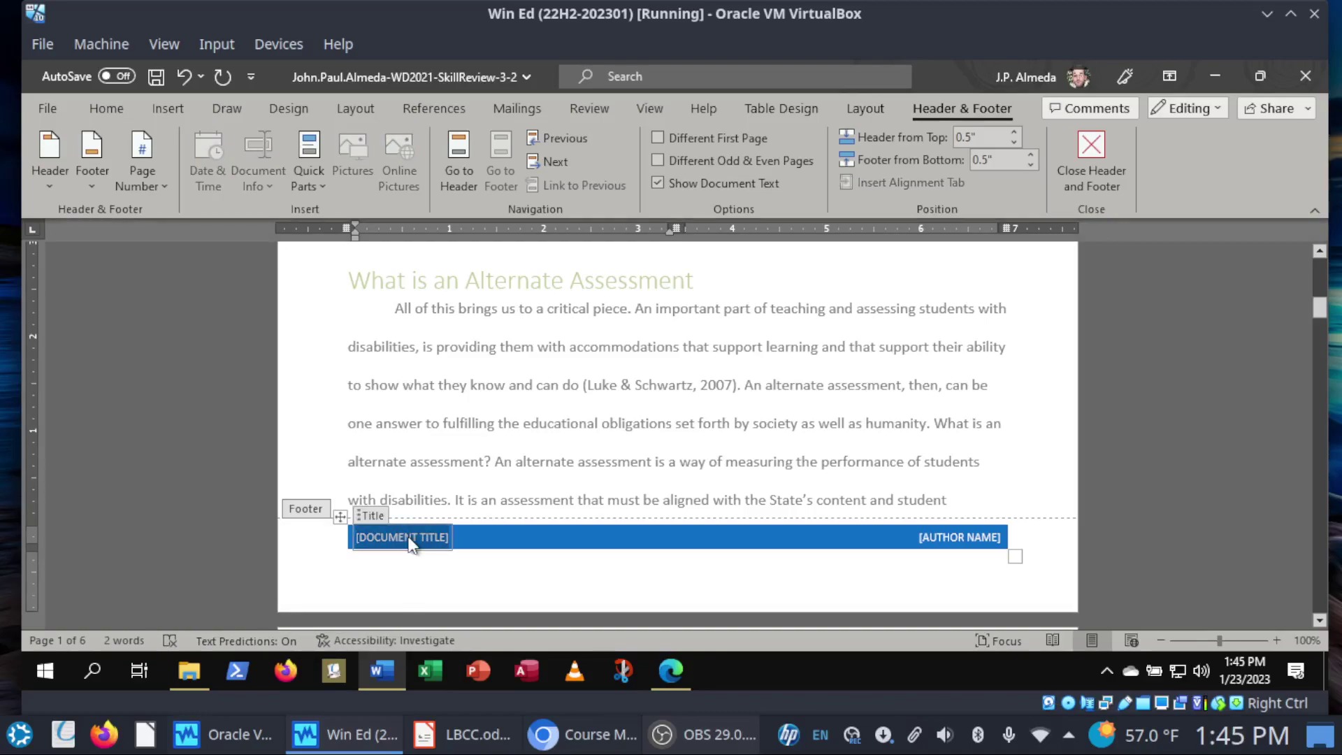
text(ALTERNATE ASSESSMENTS)
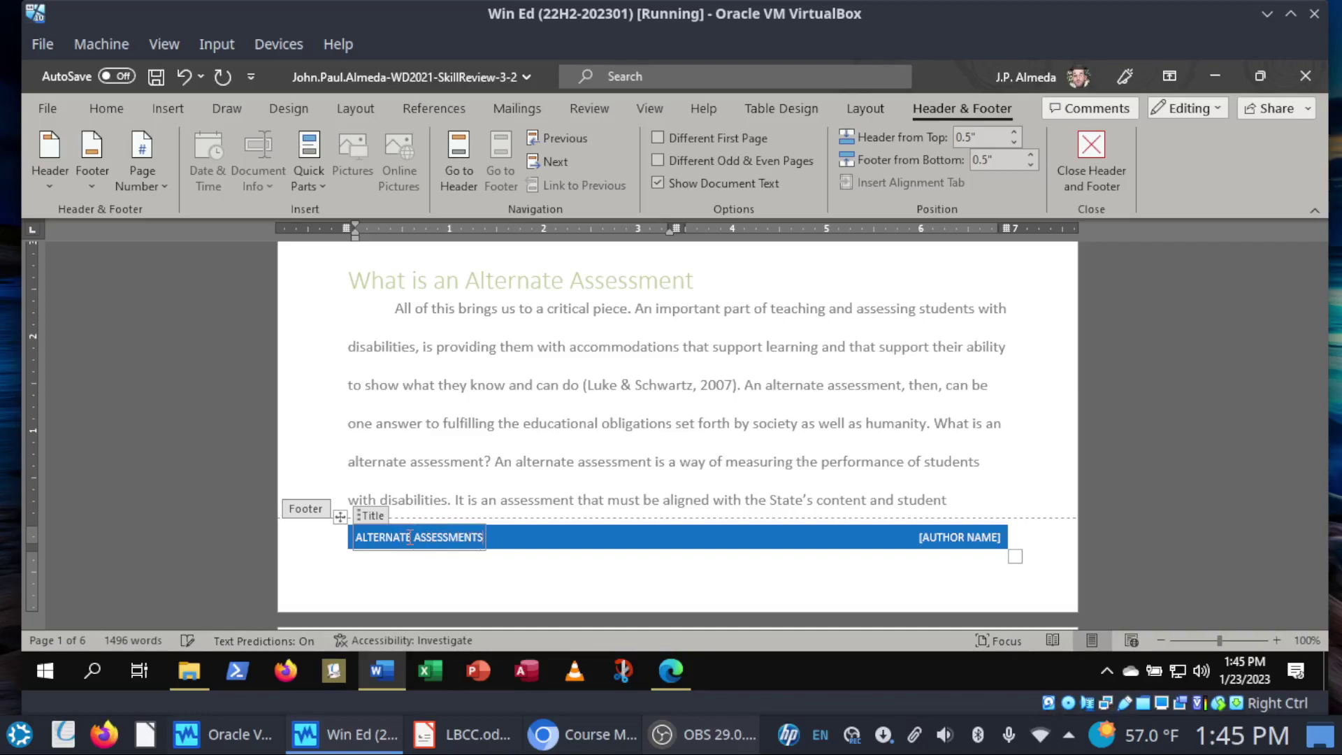
Enter the author's name into the footer's author placeholder on the right.
click(669, 673)
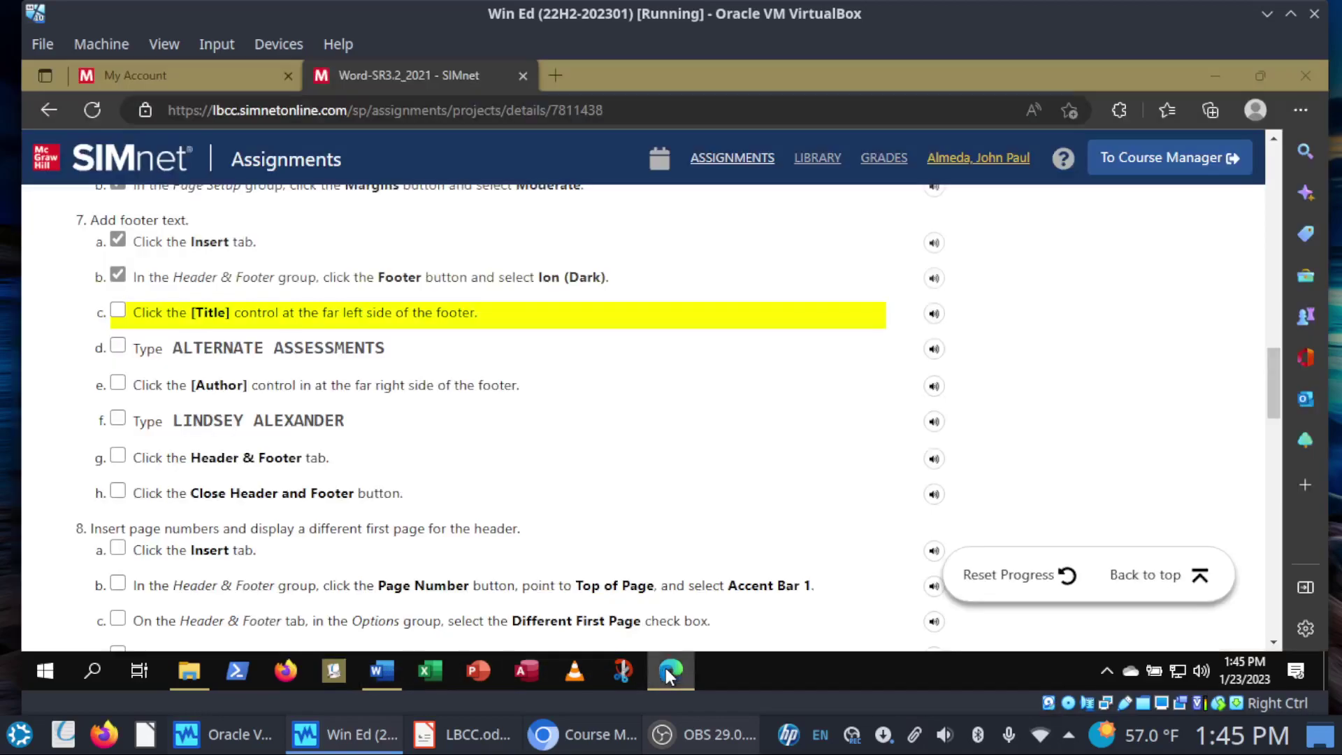
click(156, 316)
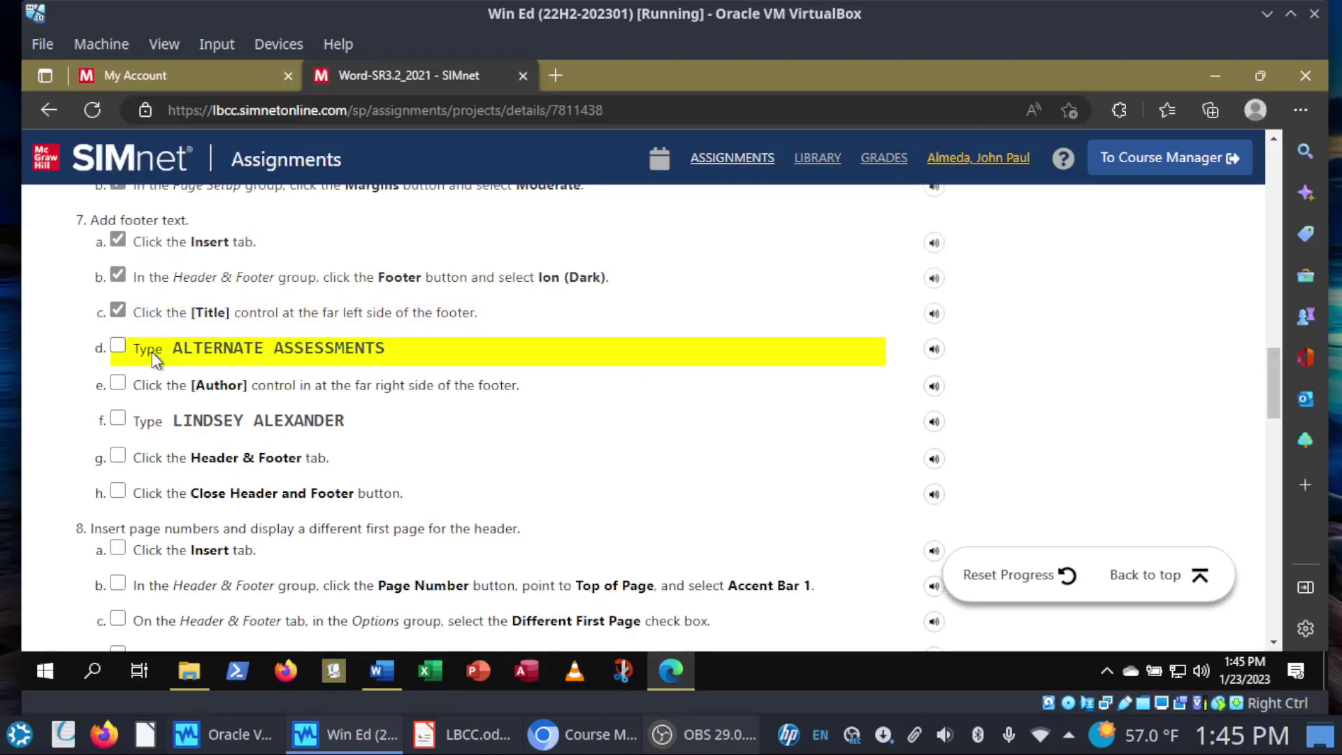
click(152, 351)
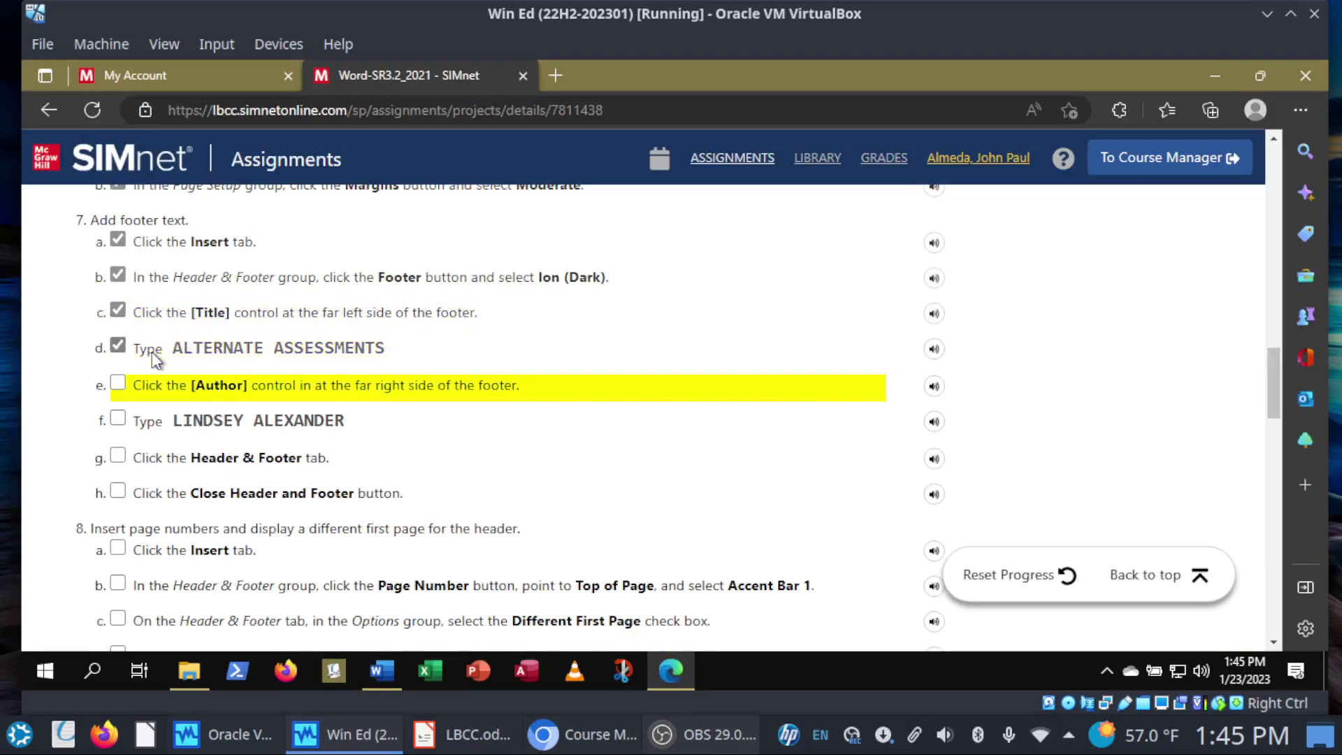
click(154, 389)
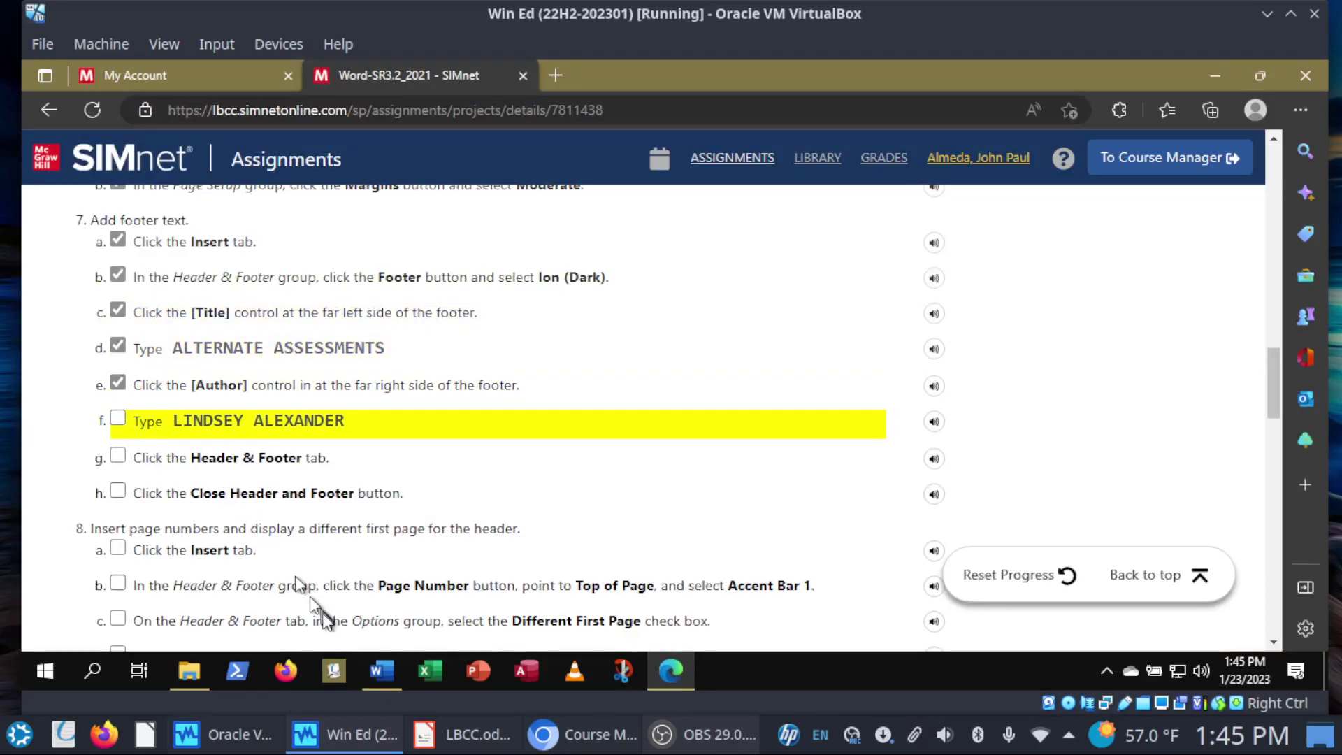
click(383, 669)
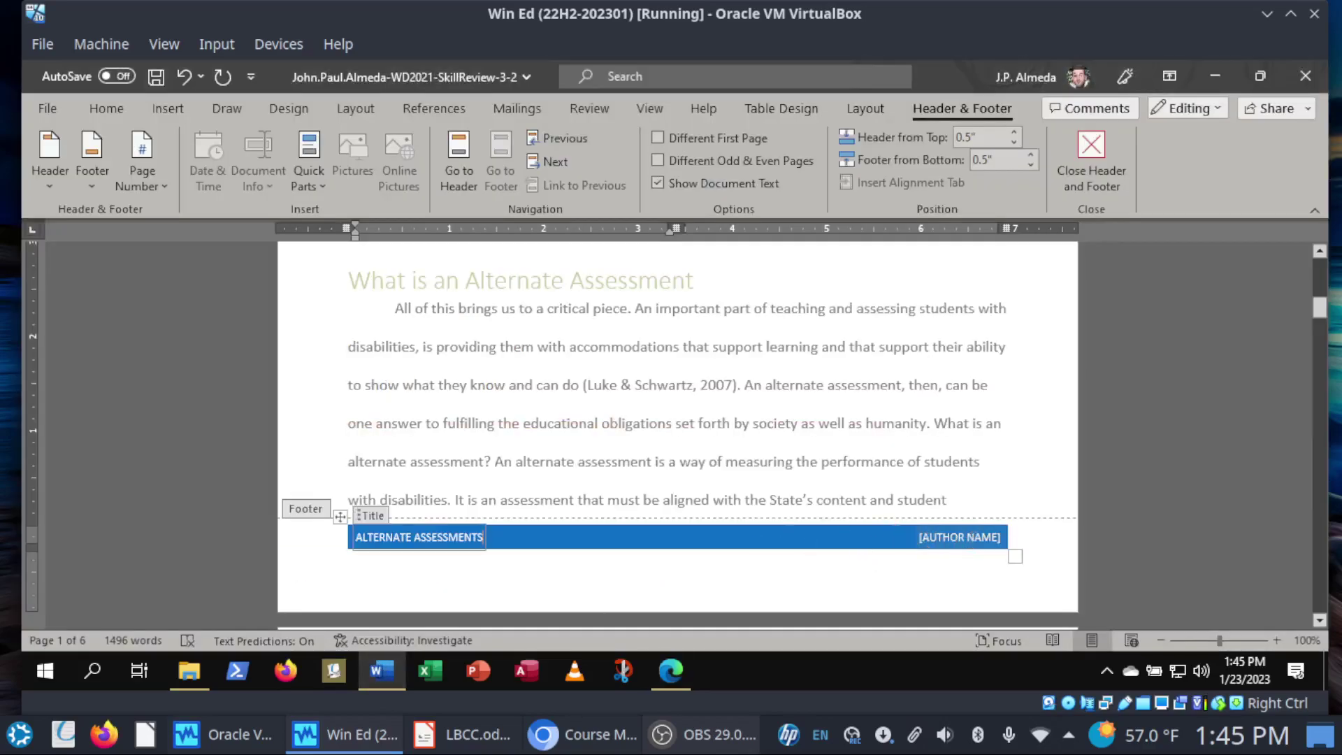
click(975, 542)
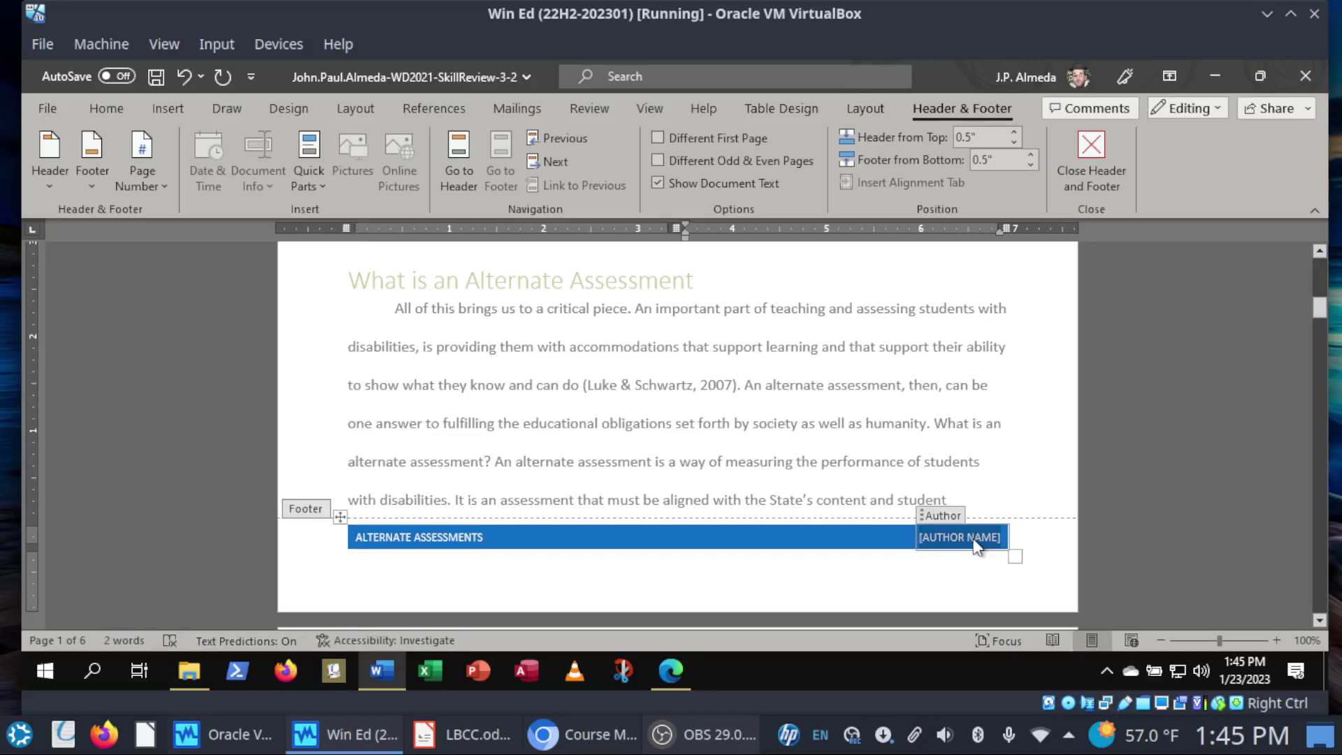
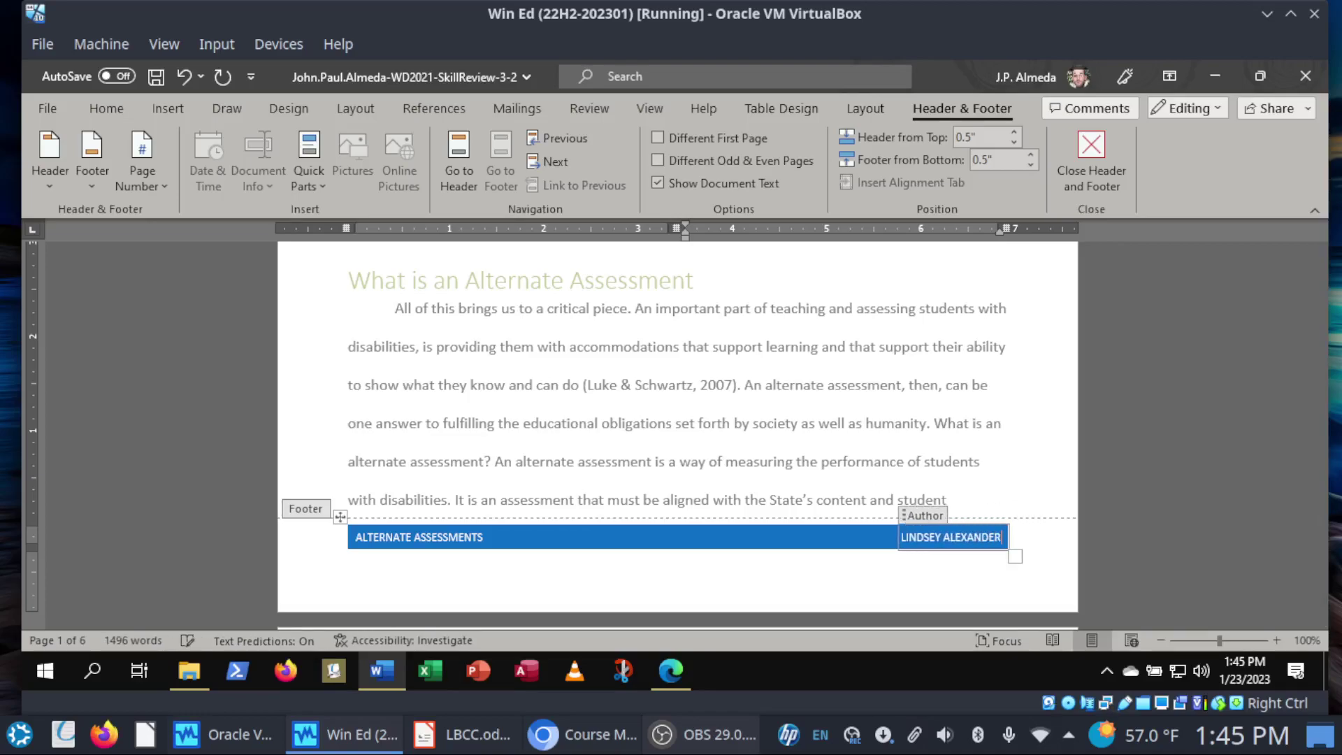
click(684, 680)
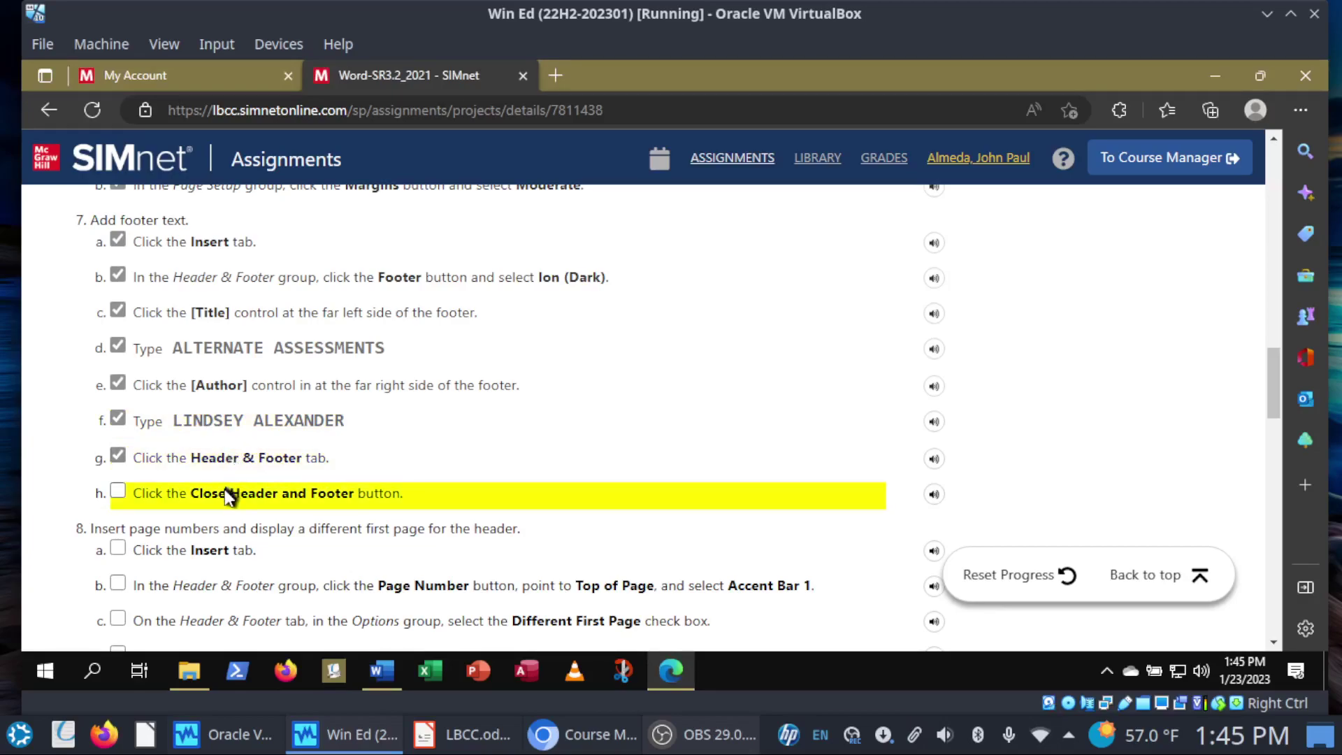
Close footer editing and bring up SIMnet's page-number instructions for step 8.
click(388, 665)
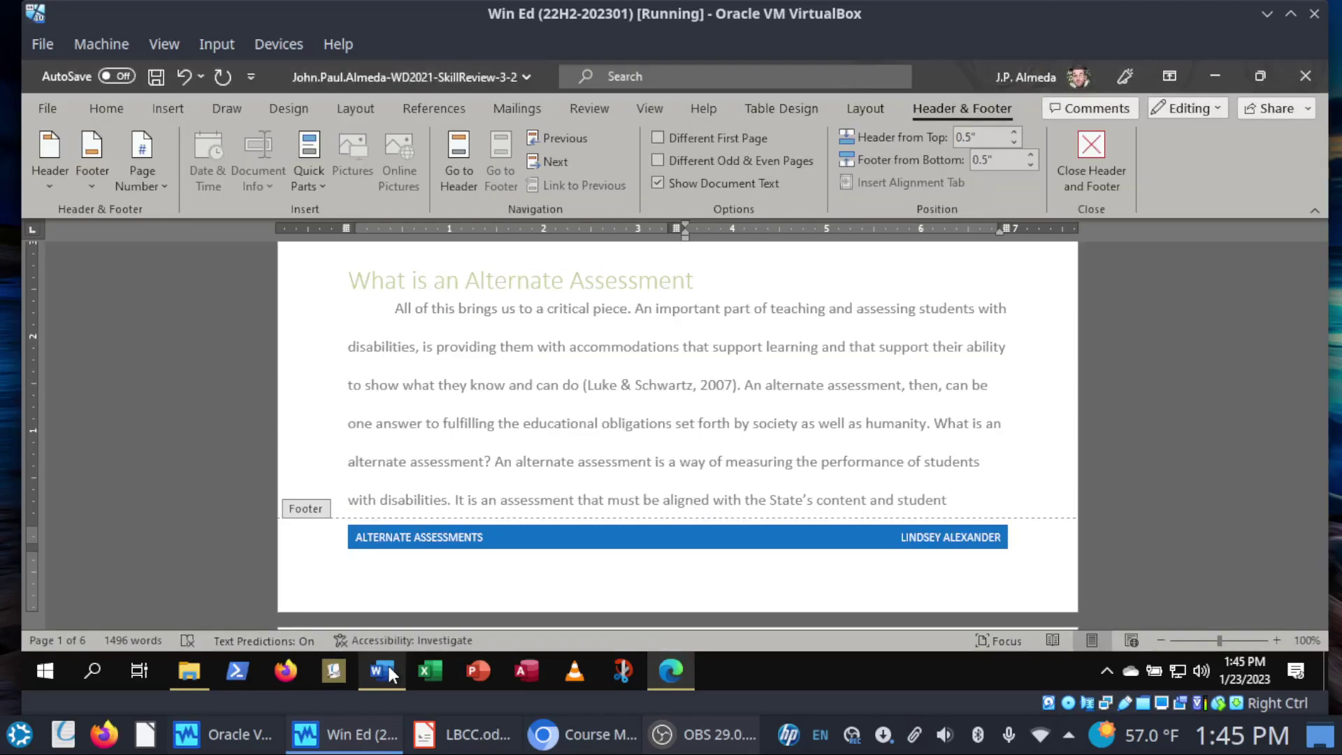
click(1103, 166)
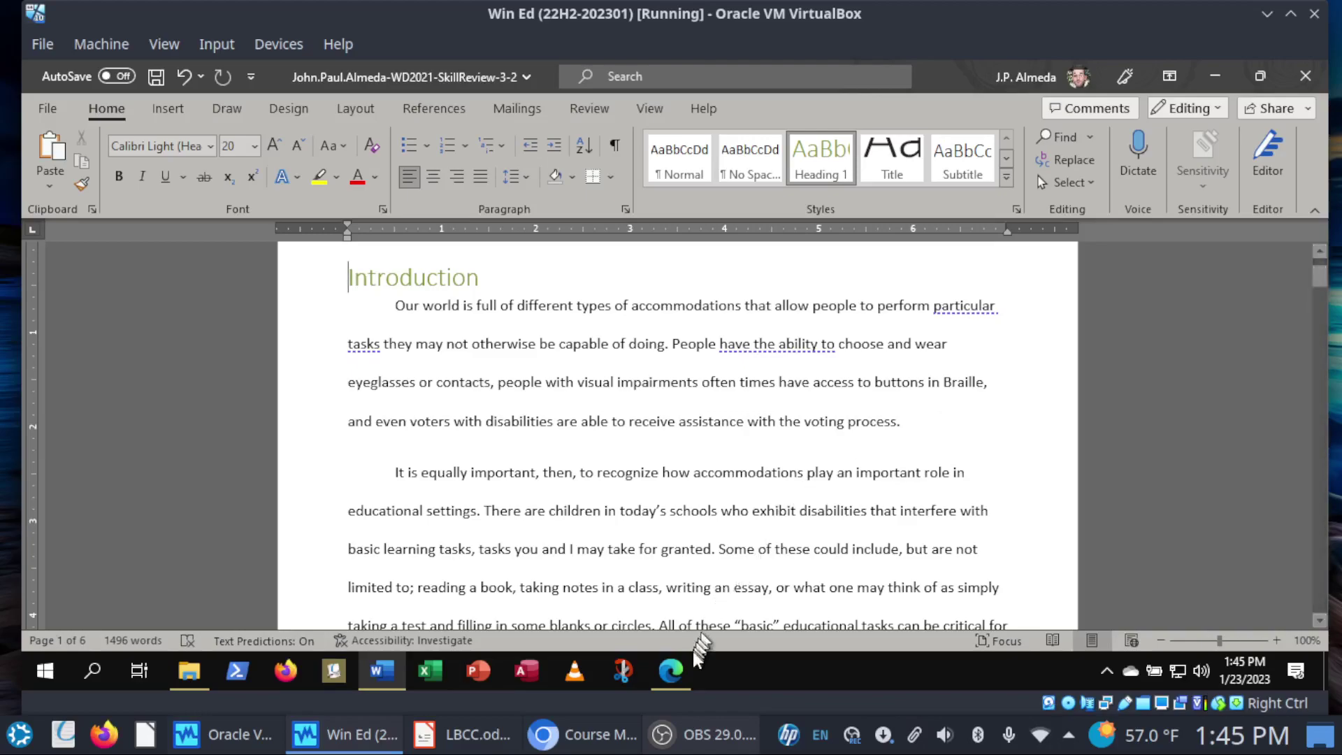
click(667, 673)
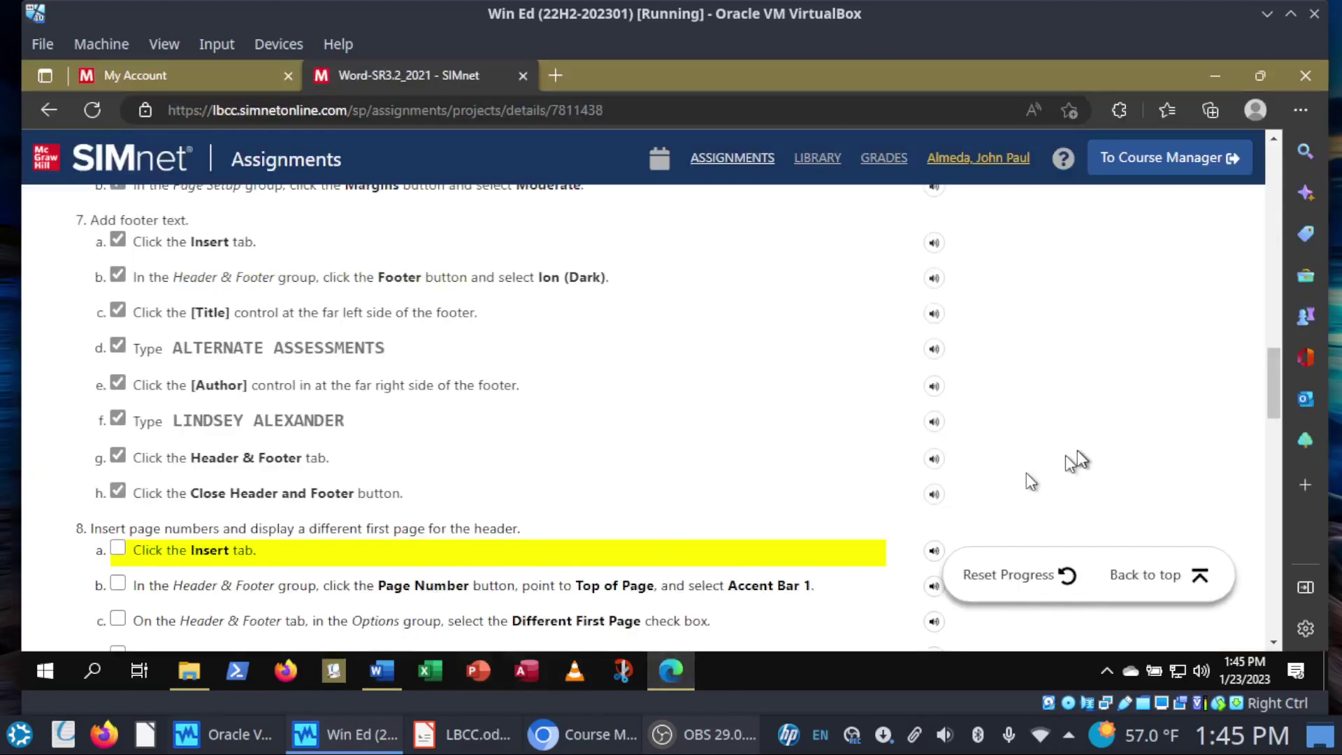
click(1337, 379)
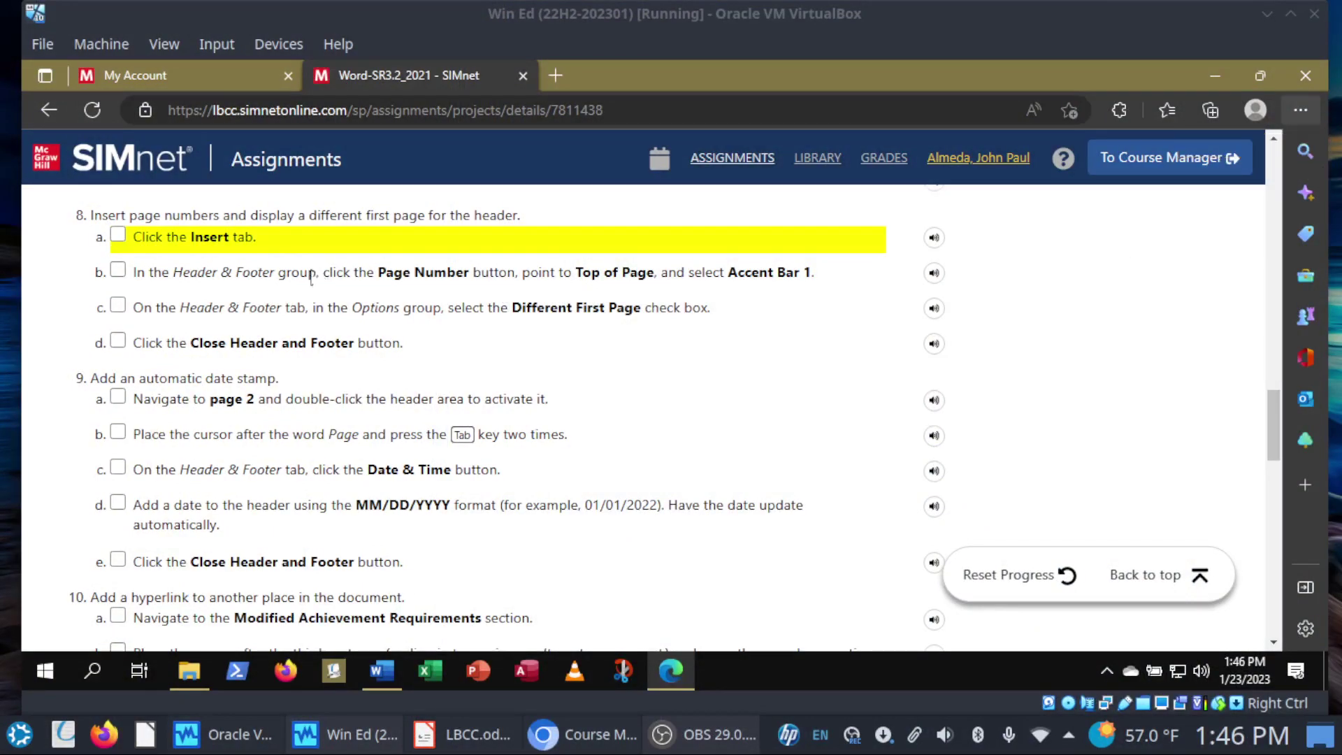
Tick the first page-number steps in SIMnet and switch Word to the Insert tab.
click(184, 241)
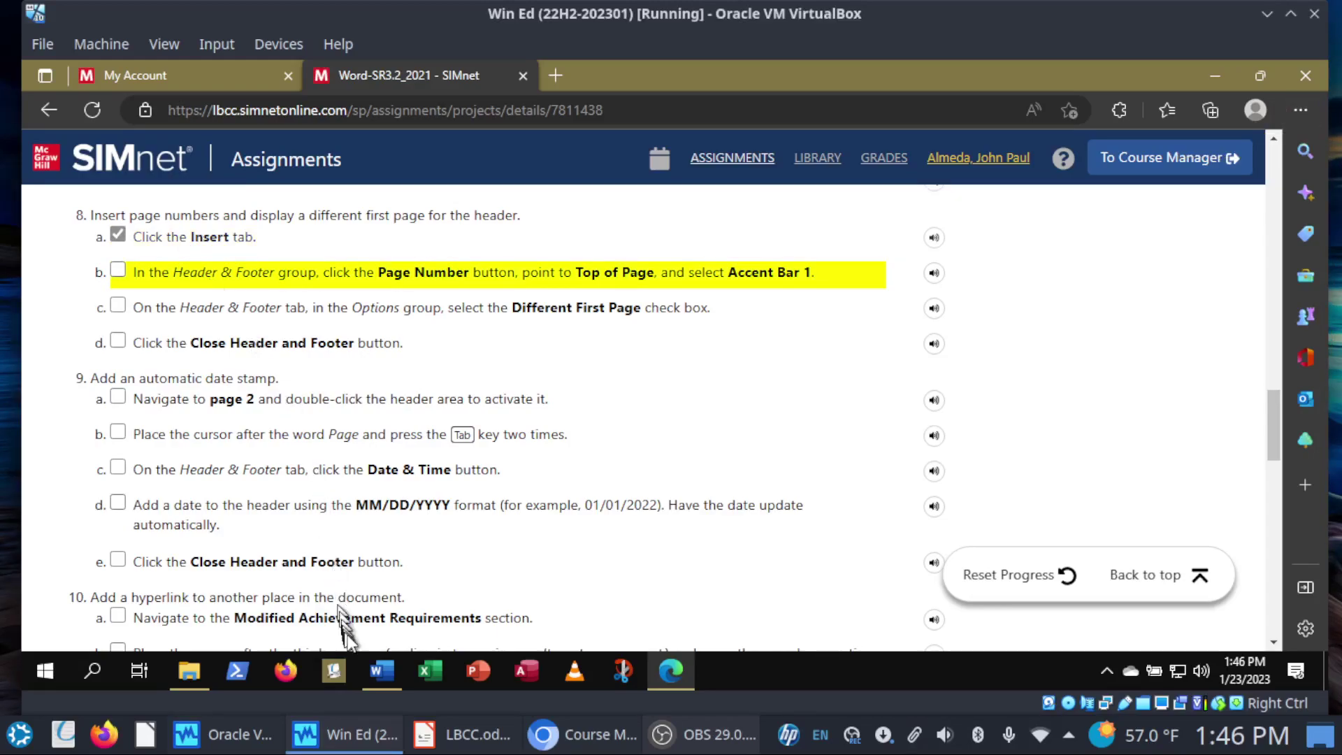
click(381, 670)
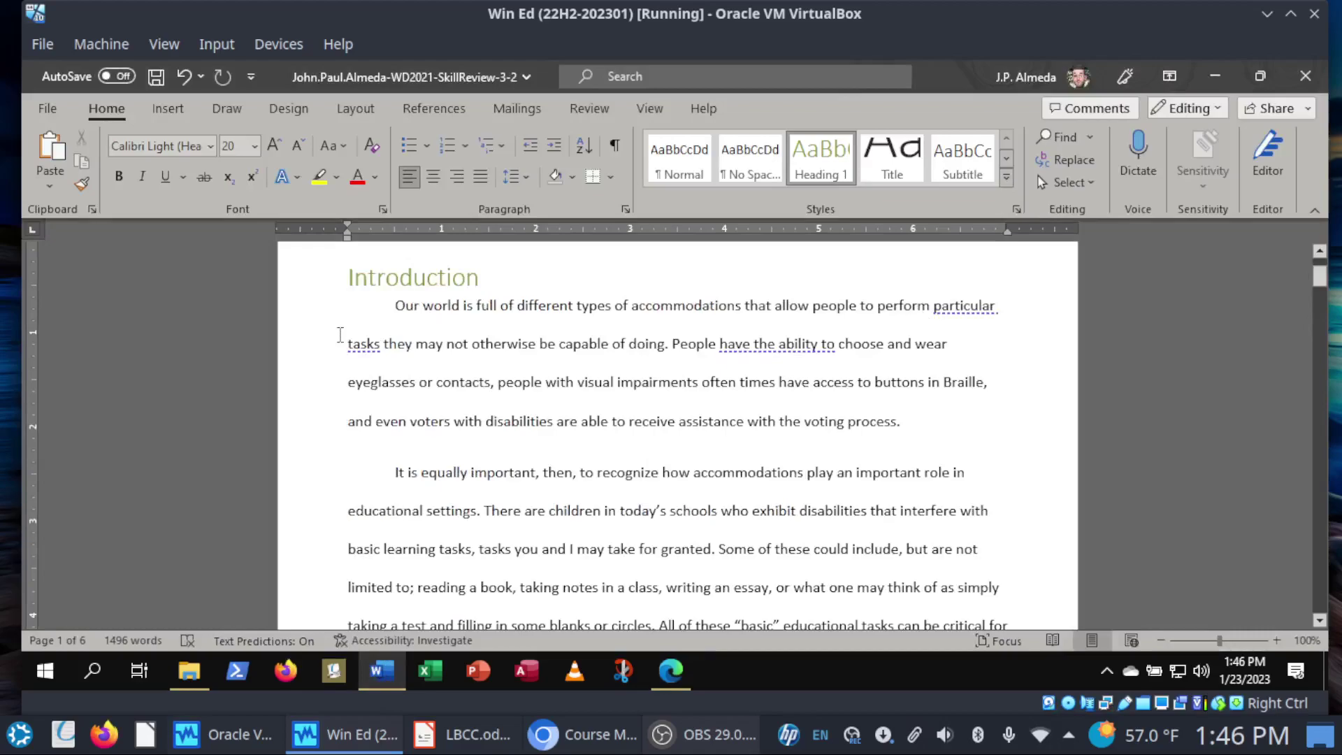
click(151, 102)
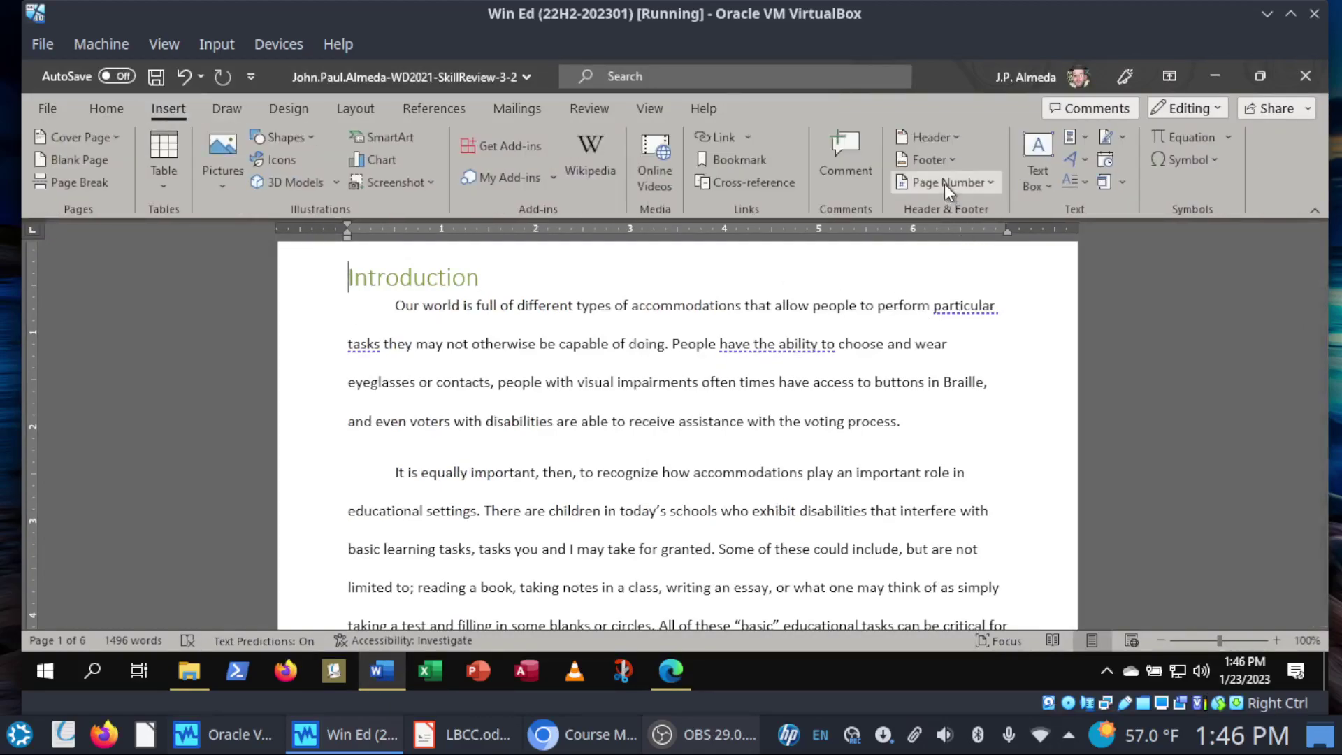
click(678, 669)
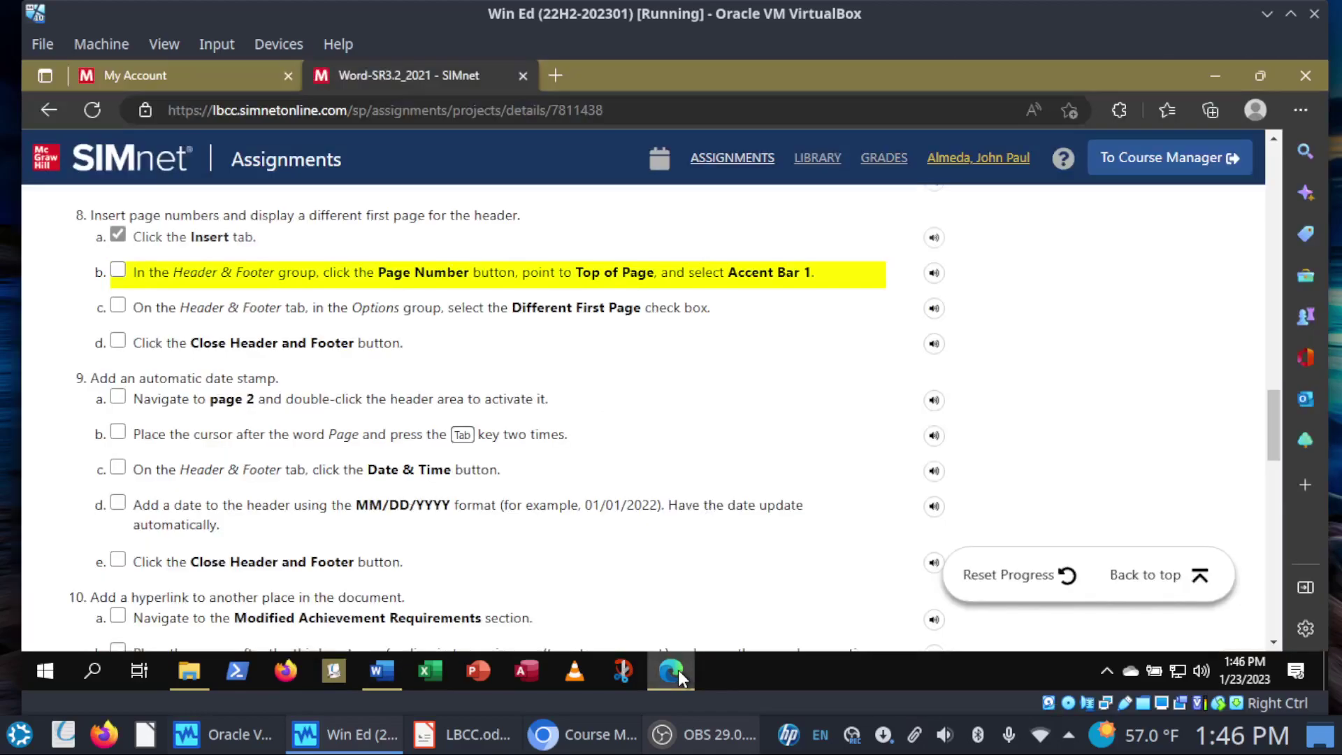
click(404, 269)
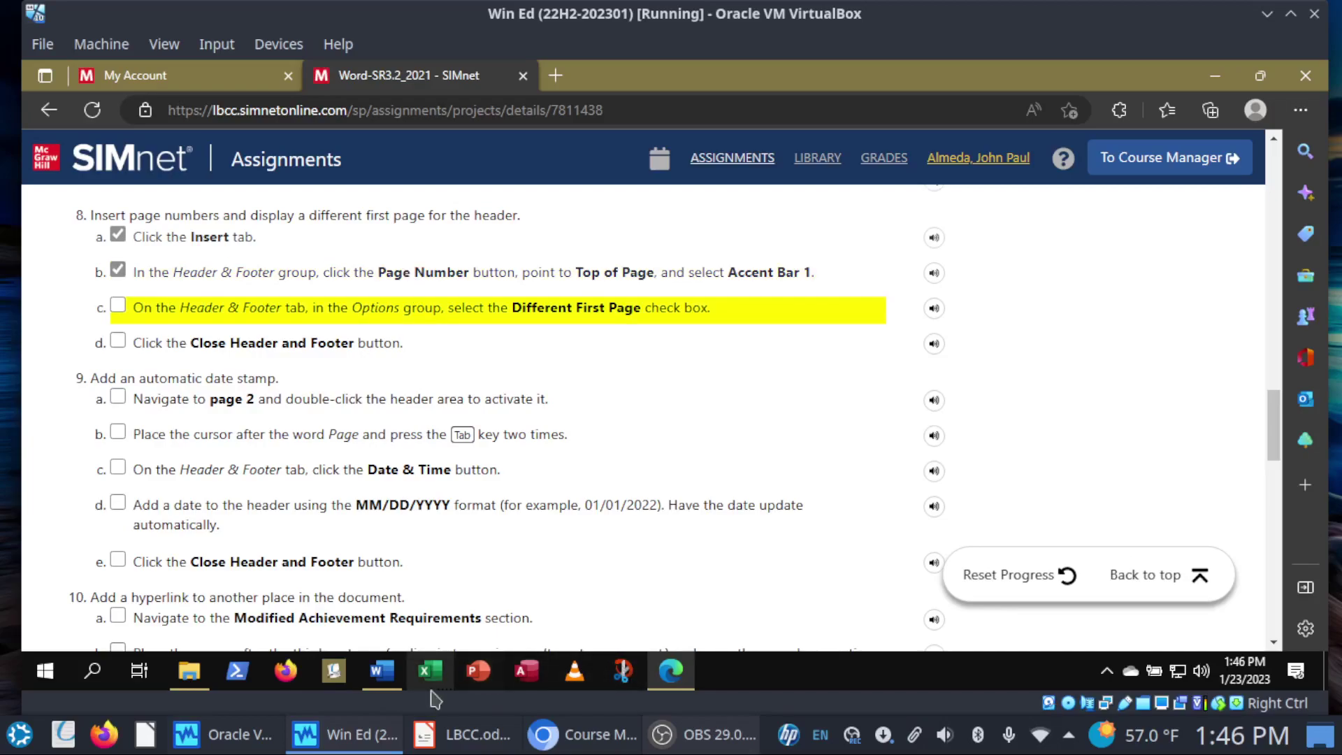
click(382, 670)
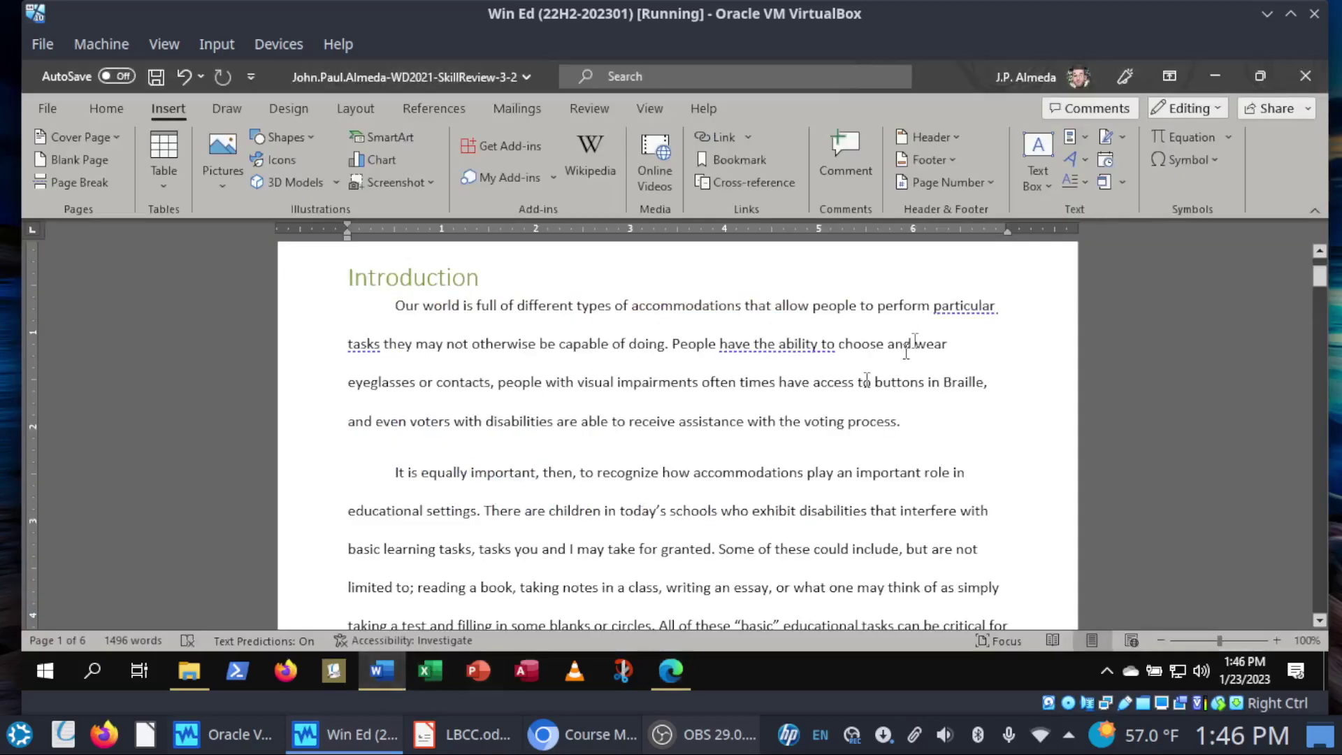
Insert the Accent Bar 1 page number at the top of the page, showing '1 | Page'.
click(991, 183)
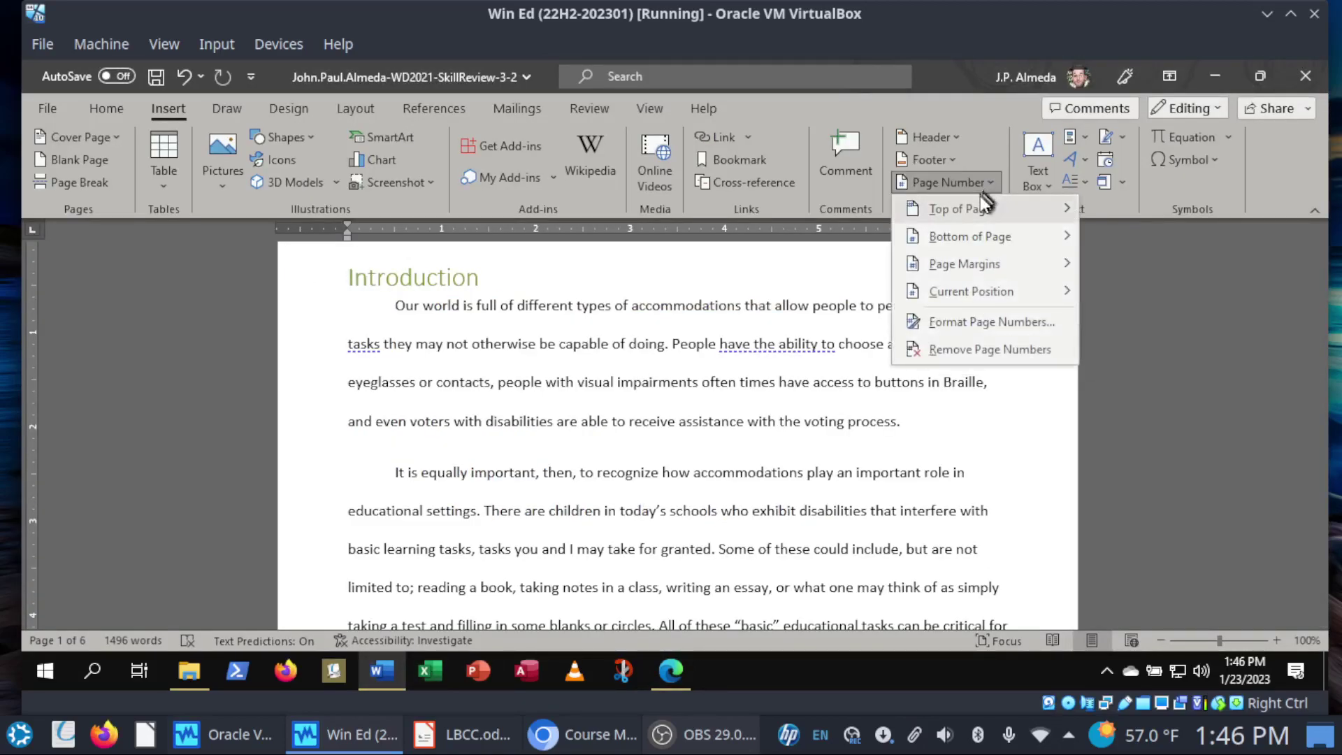
mouse_move(983, 209)
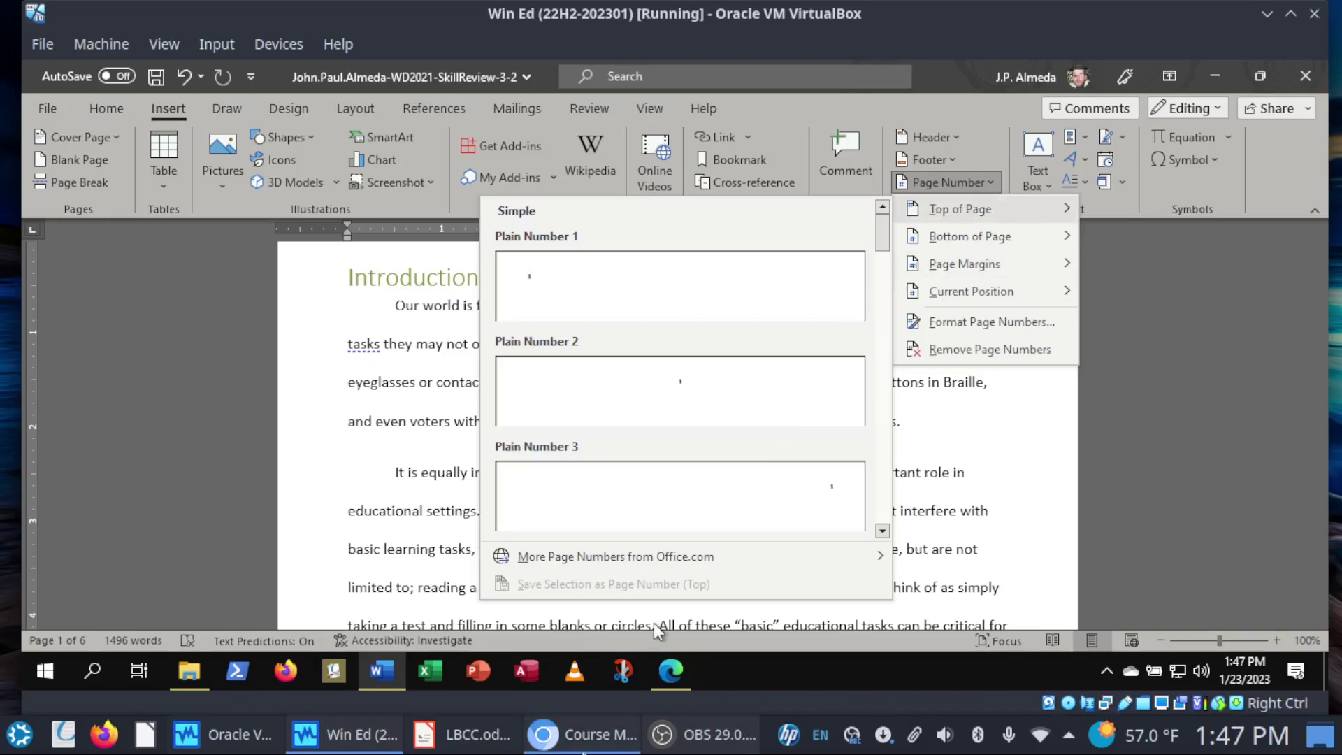
click(669, 673)
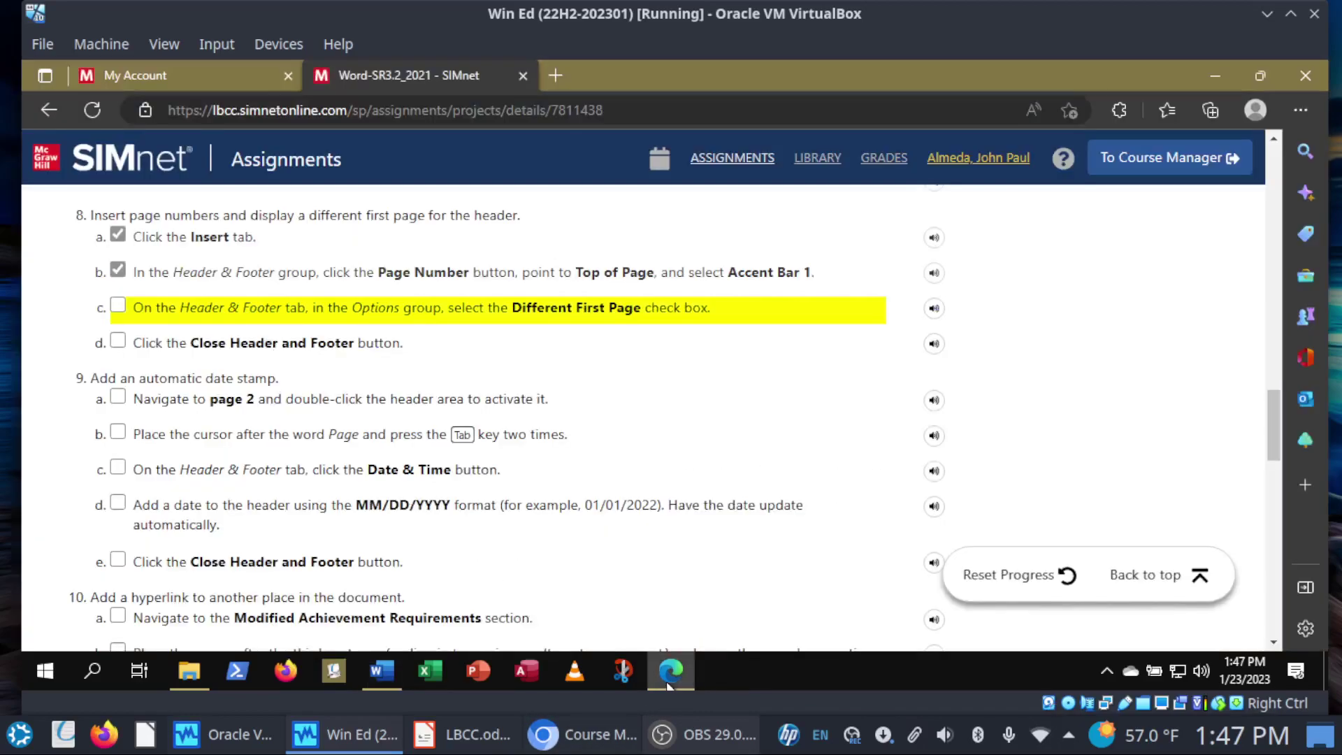
click(383, 671)
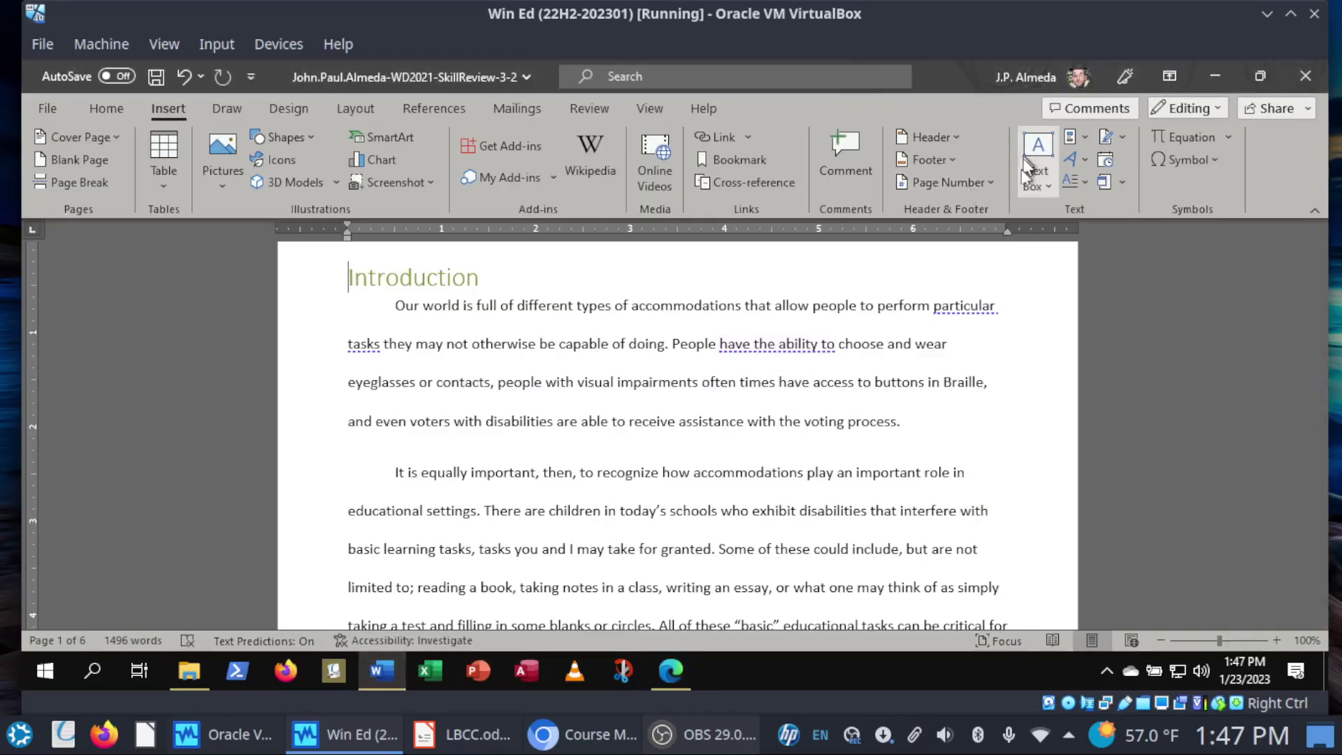
click(983, 188)
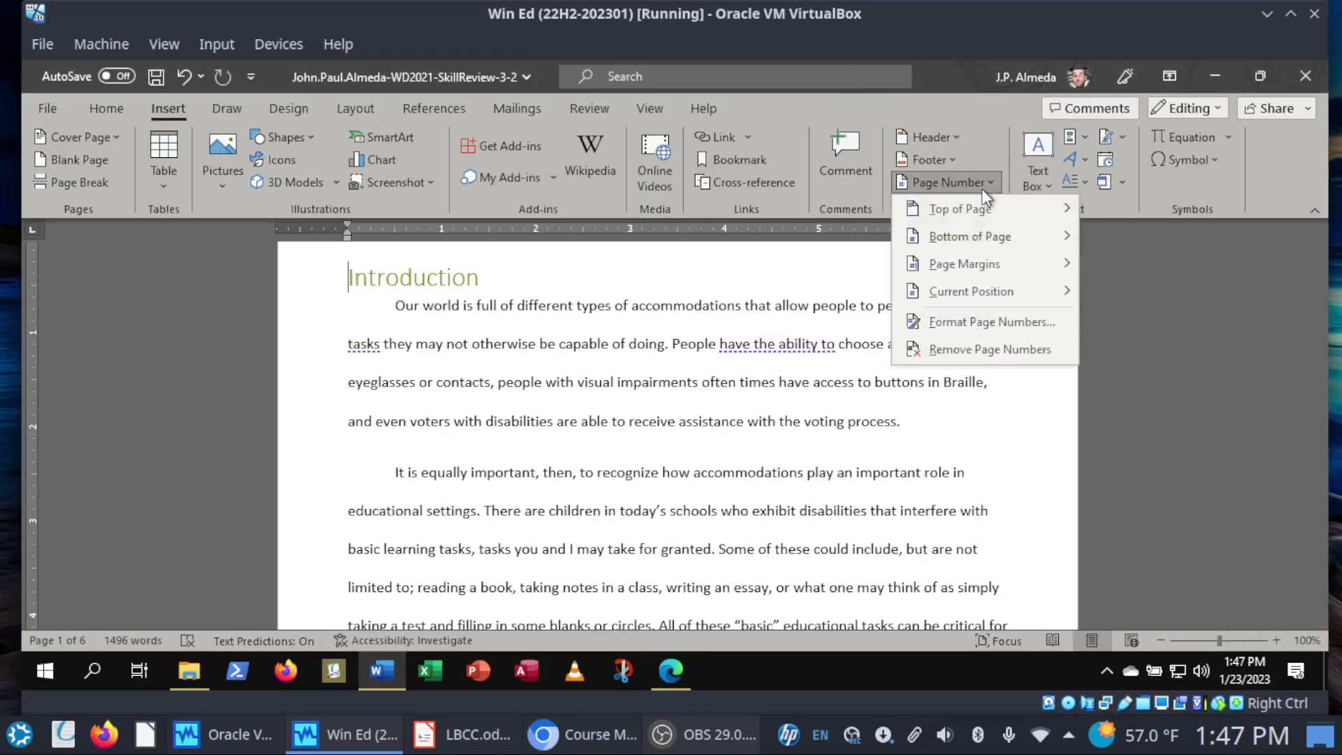
mouse_move(975, 199)
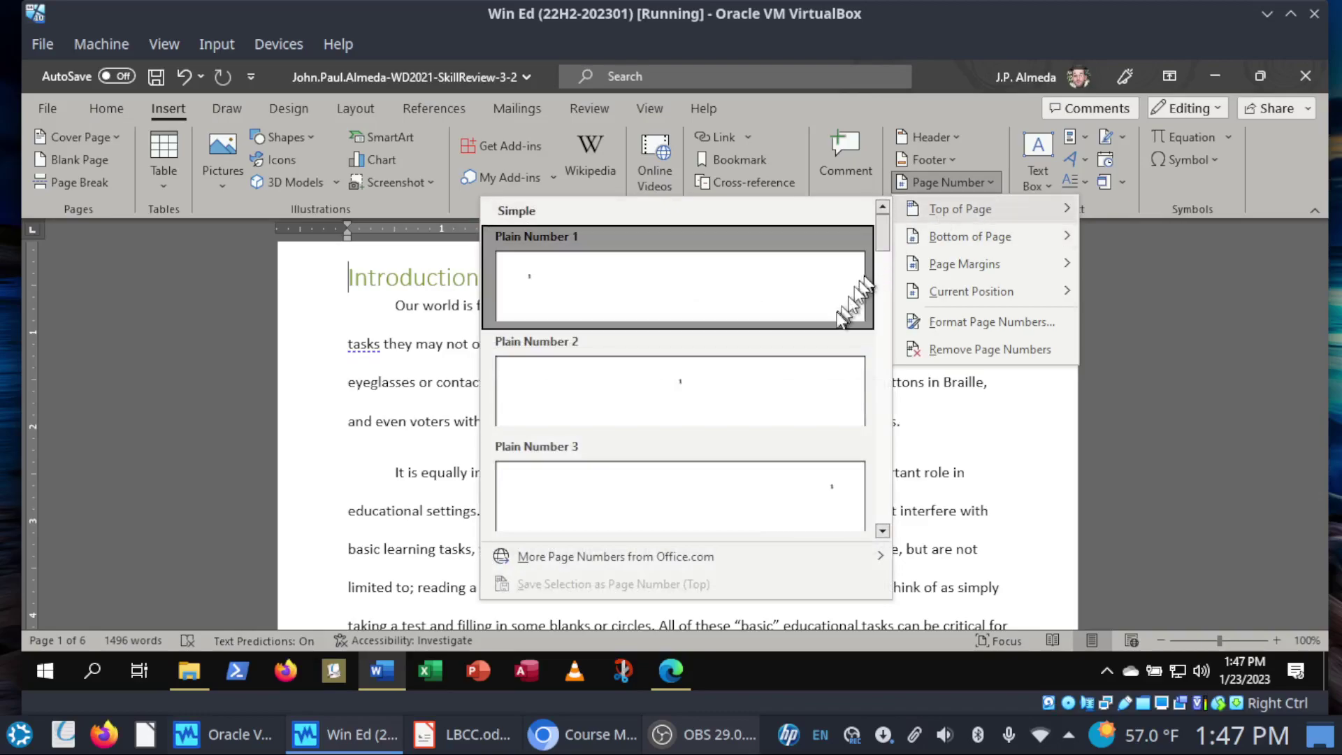
scroll(842, 318, down, 6)
scroll(841, 322, up, 3)
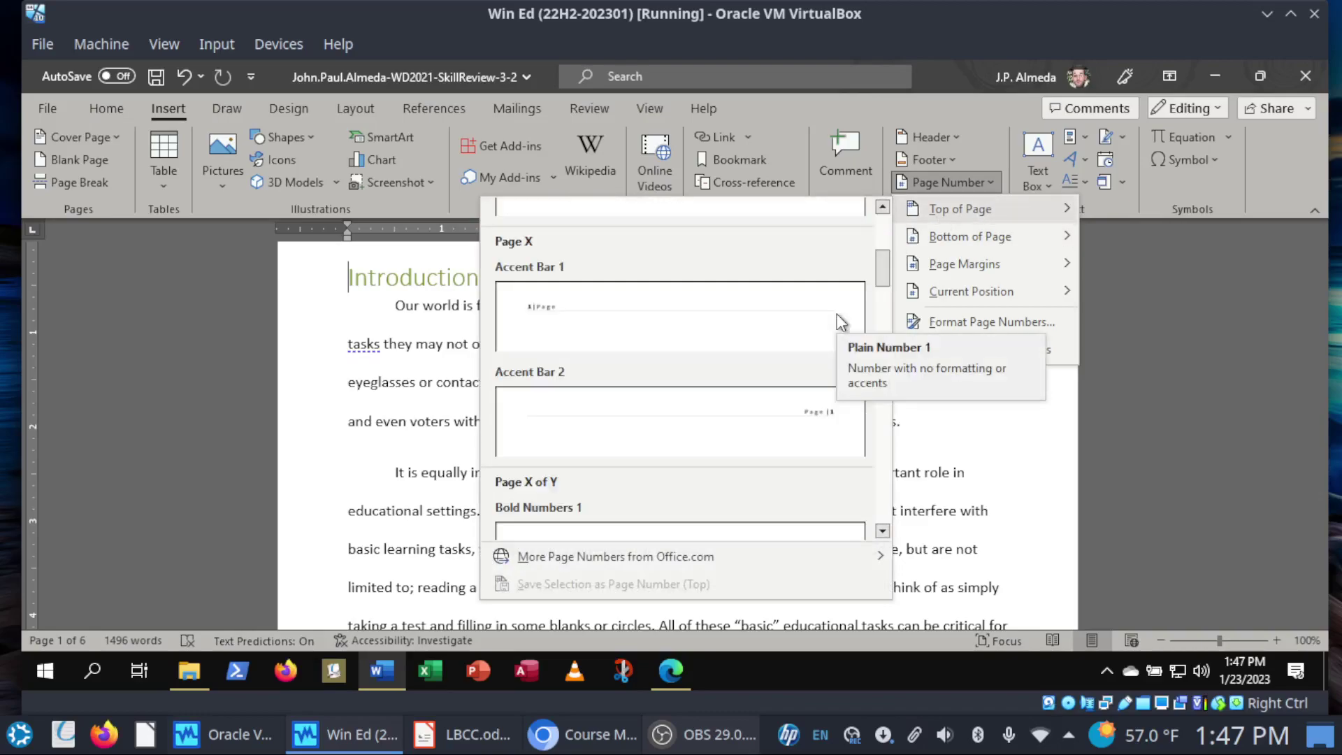
click(646, 331)
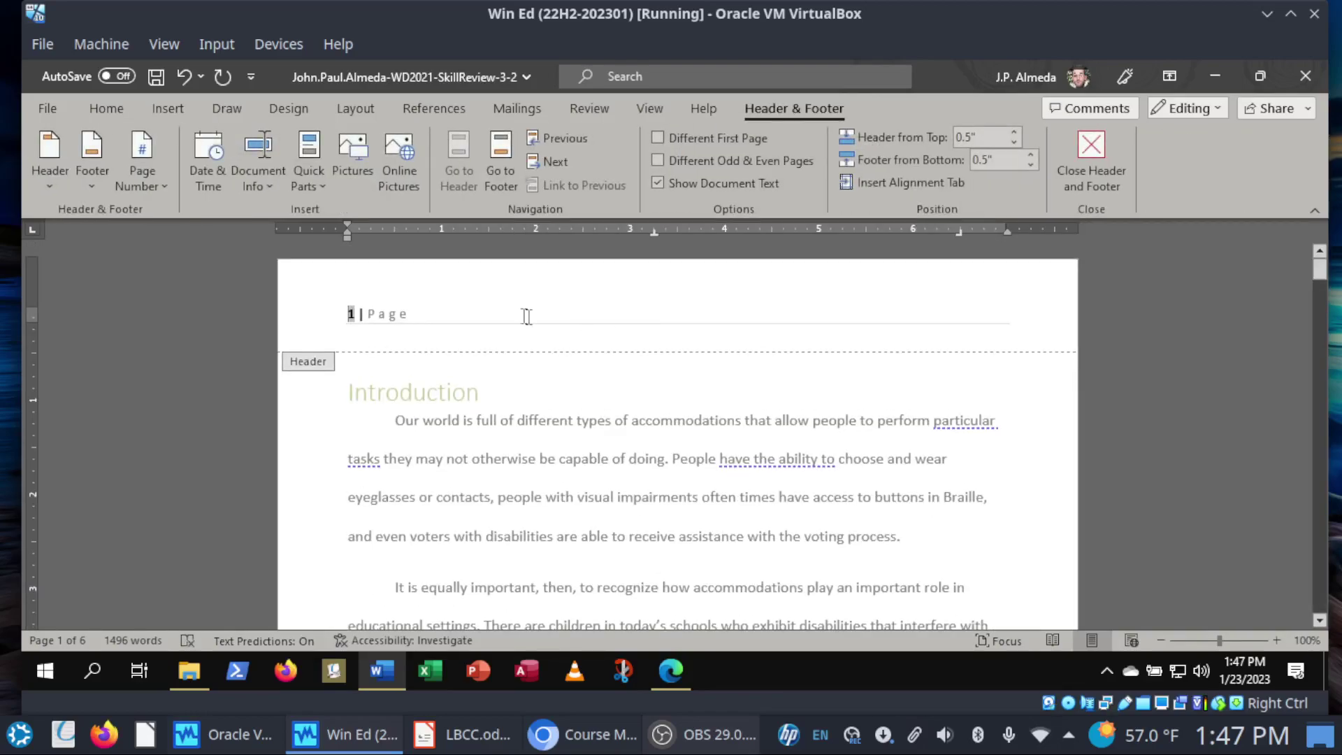
click(377, 670)
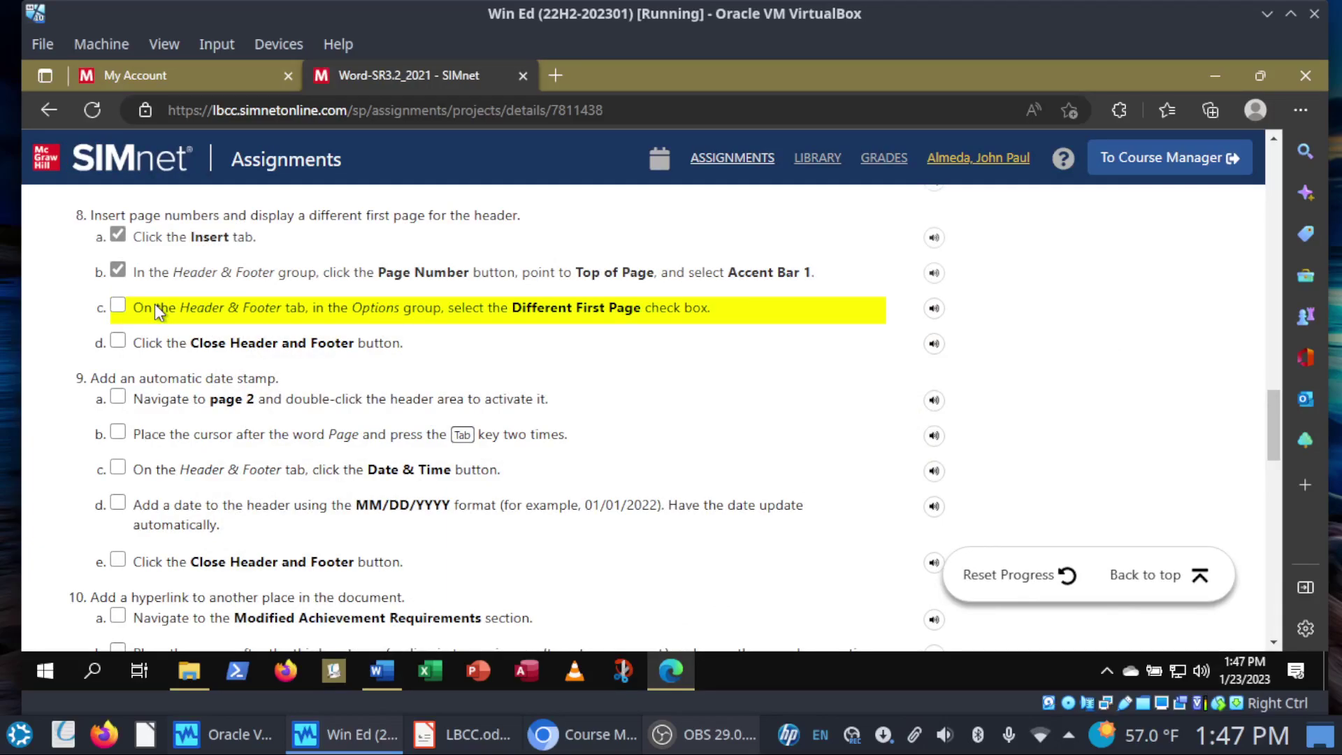
Turn on Different First Page, leaving page 1's header blank and later pages showing 2 | Page.
click(159, 313)
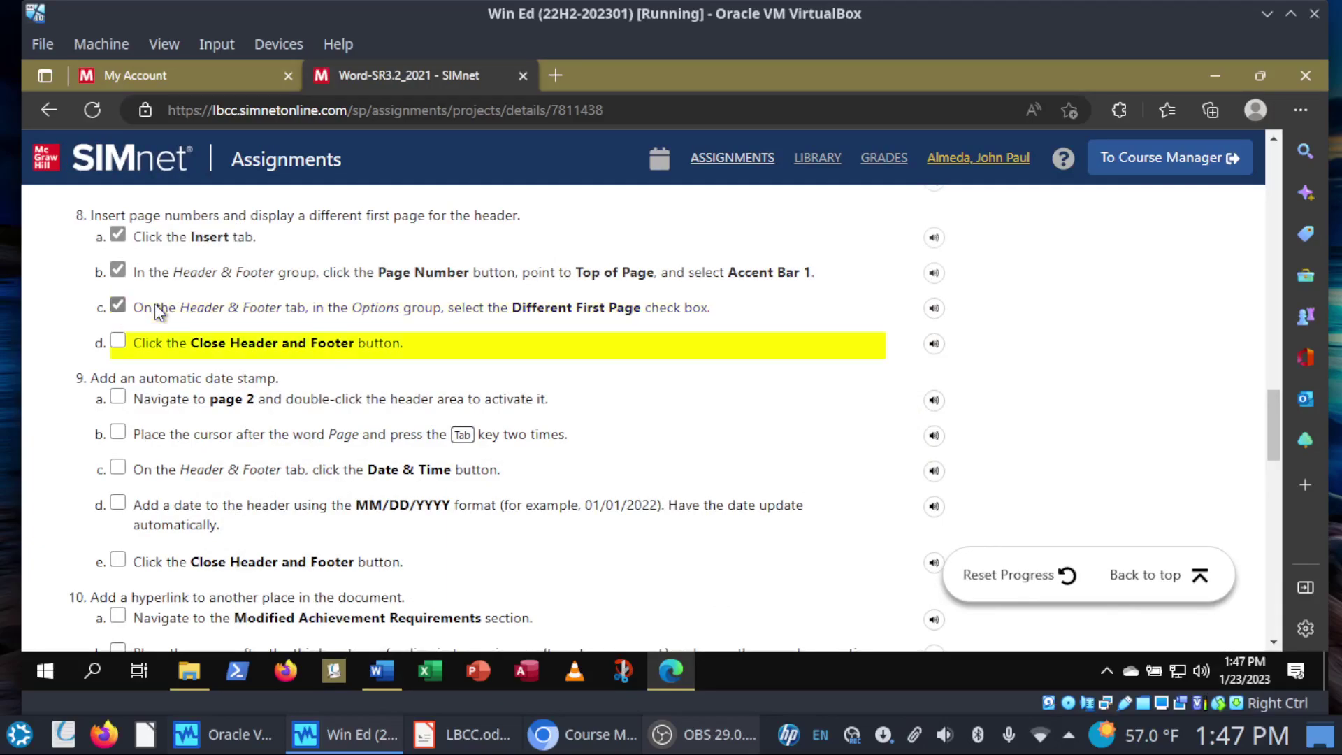
click(387, 667)
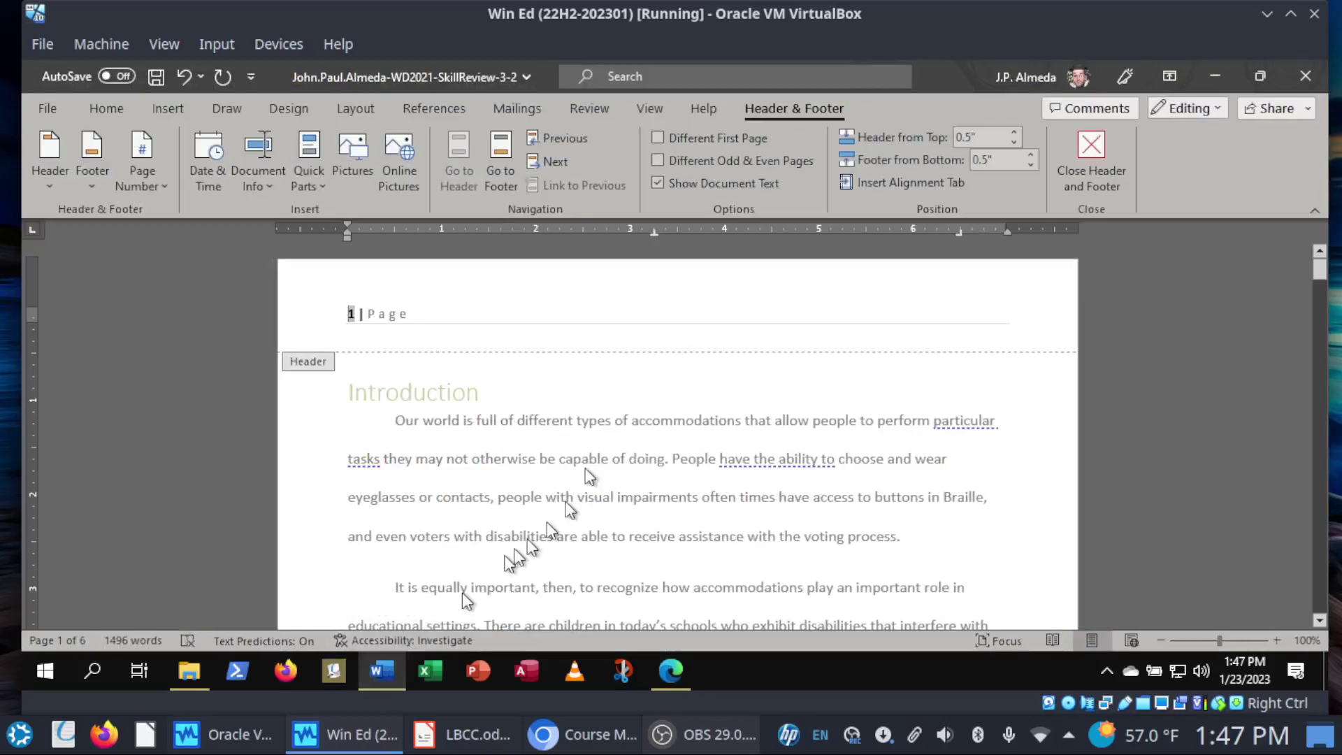
click(697, 131)
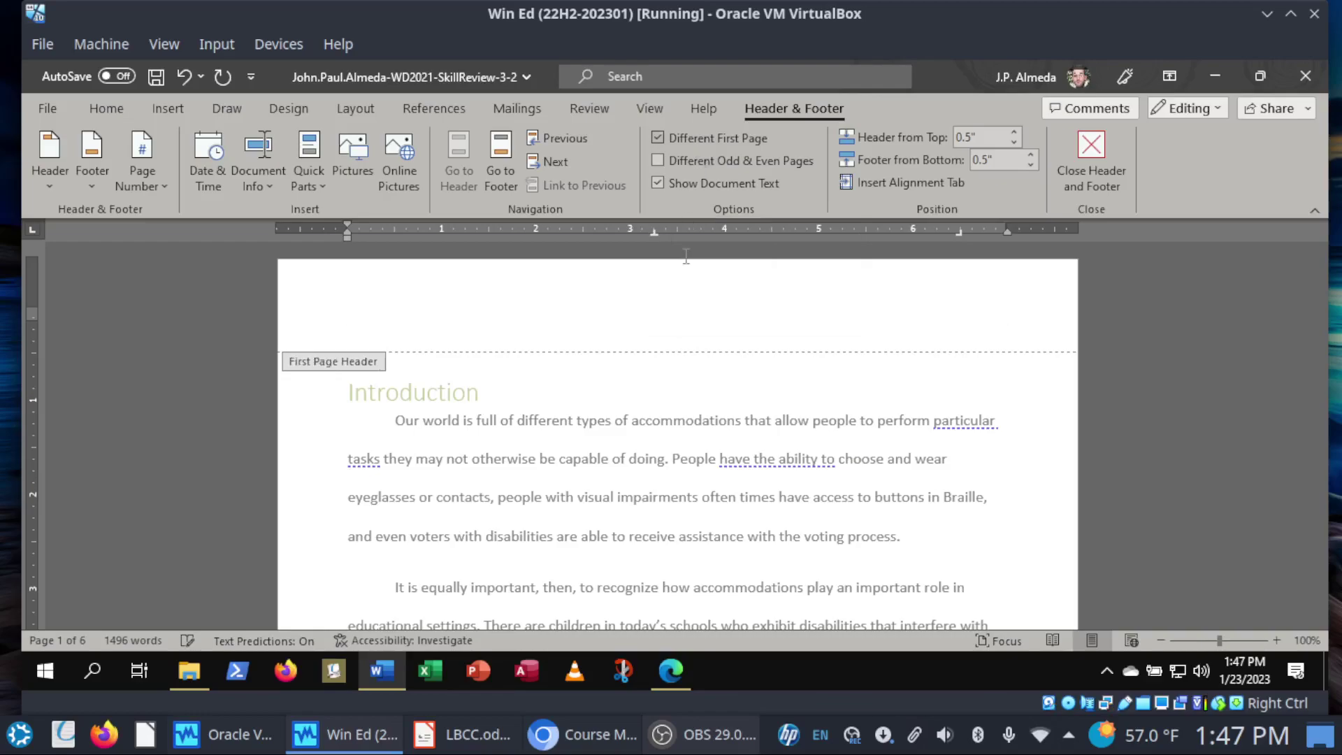
scroll(1147, 380, down, 15)
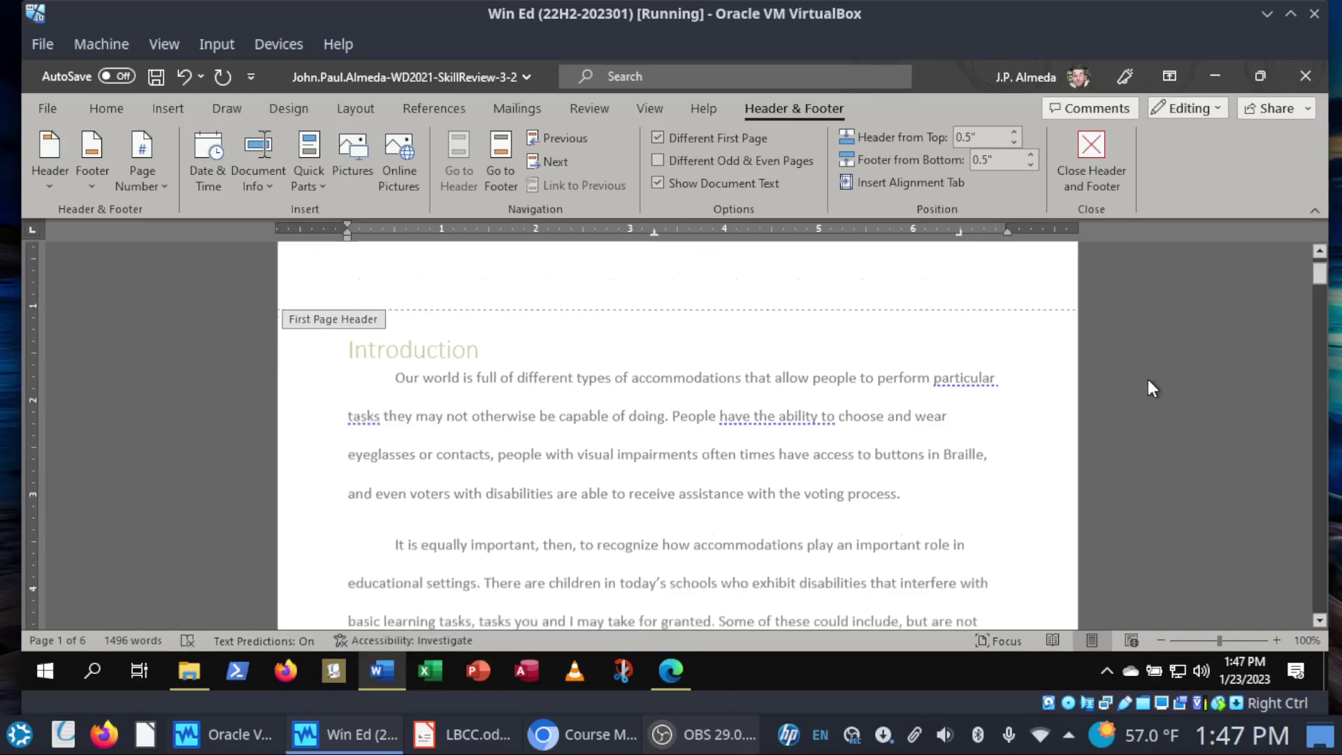
scroll(1148, 380, down, 5)
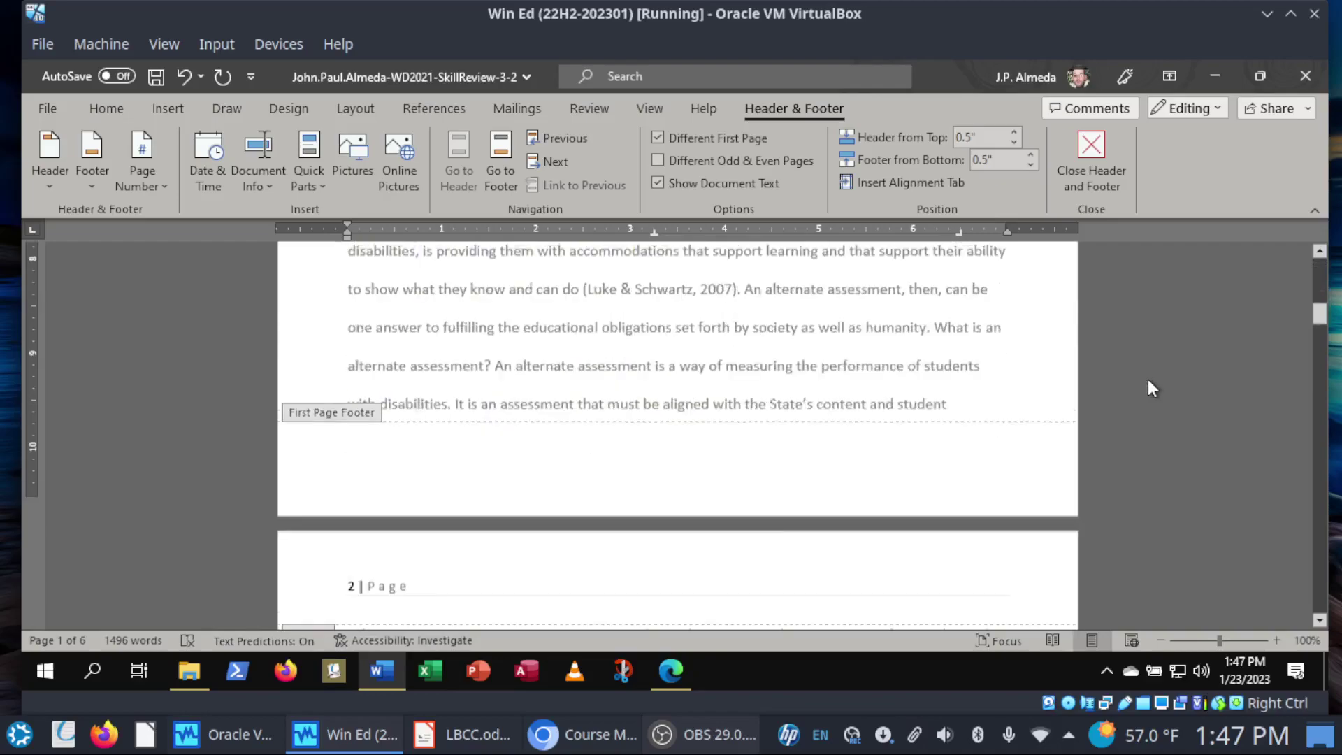
scroll(1148, 380, up, 1)
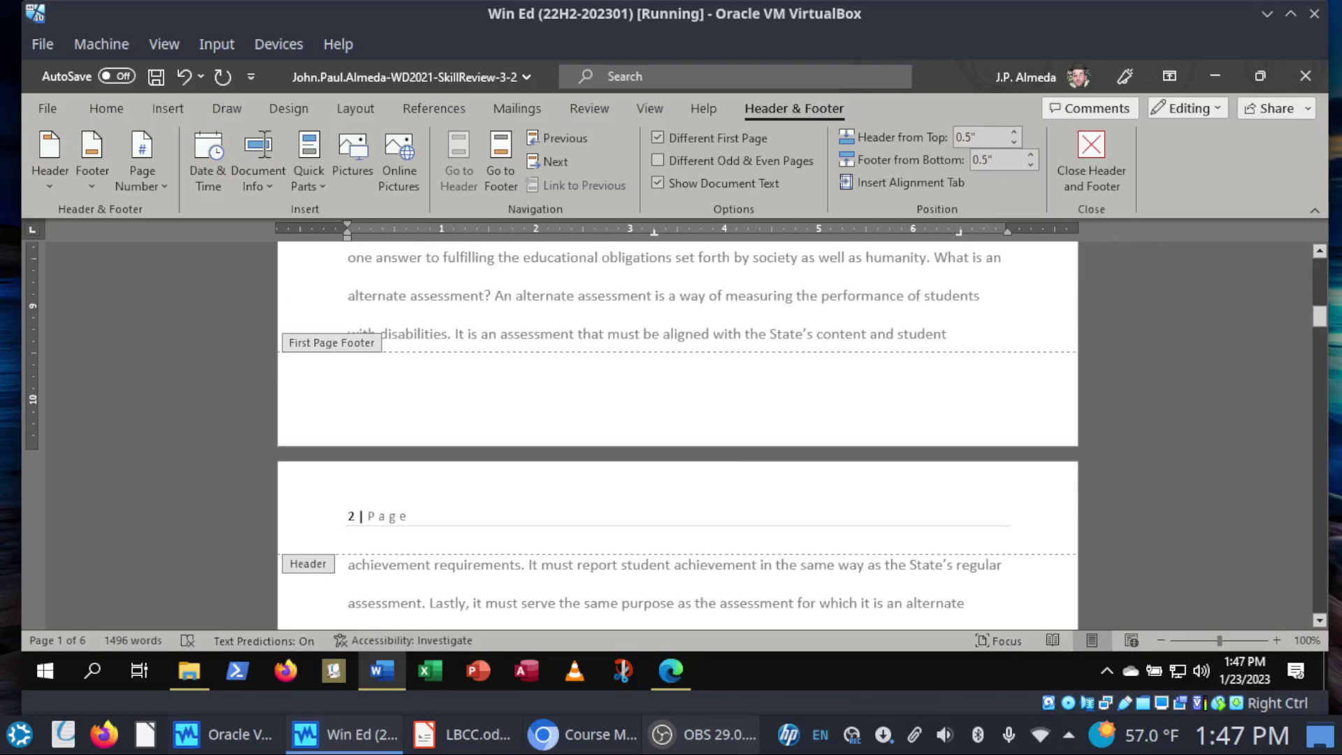
scroll(1143, 407, down, 3)
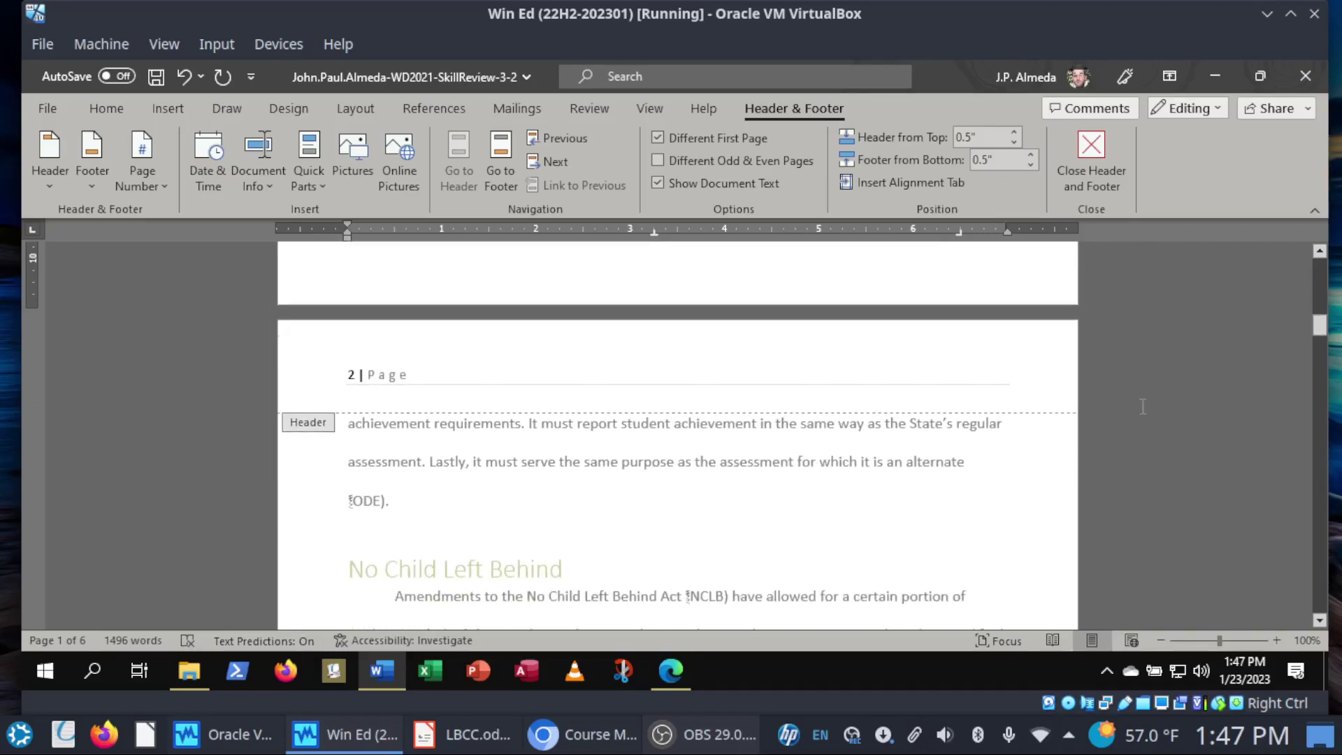
scroll(1143, 407, down, 10)
scroll(1141, 407, down, 9)
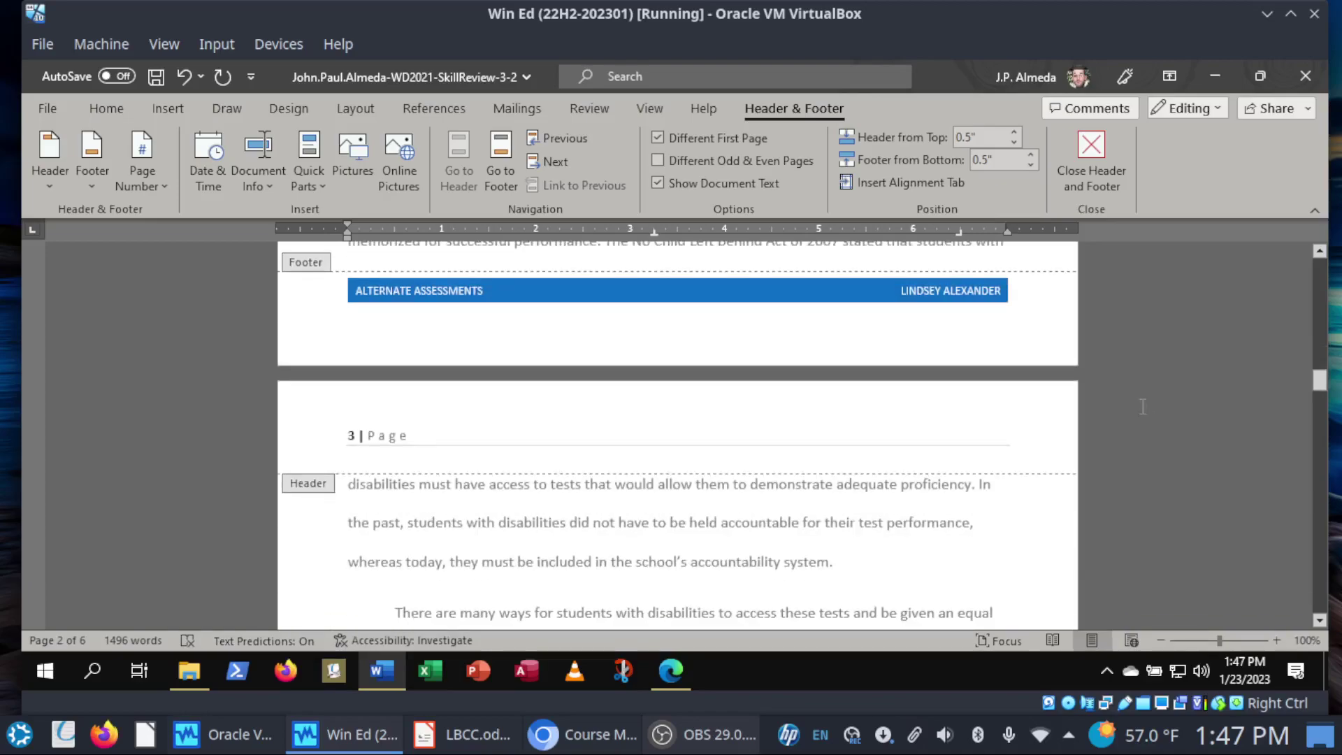
scroll(1142, 406, up, 15)
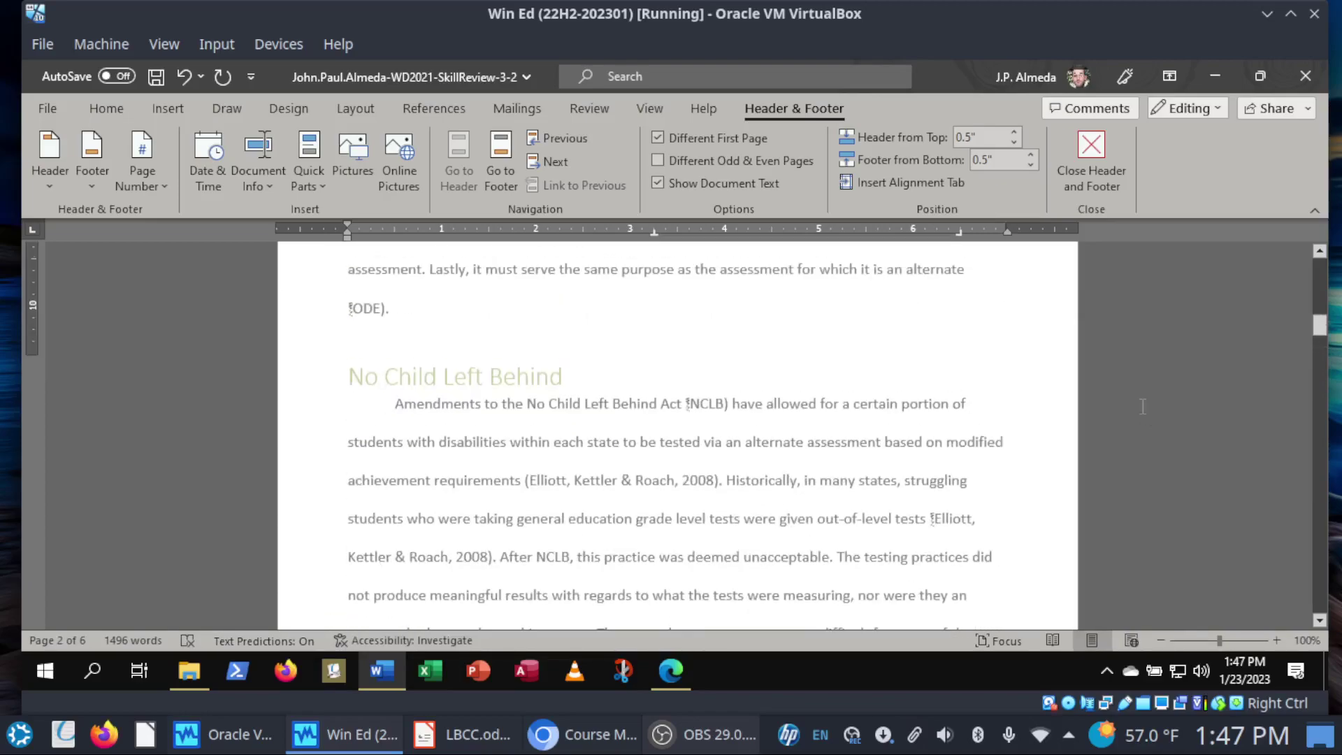
scroll(1141, 406, up, 5)
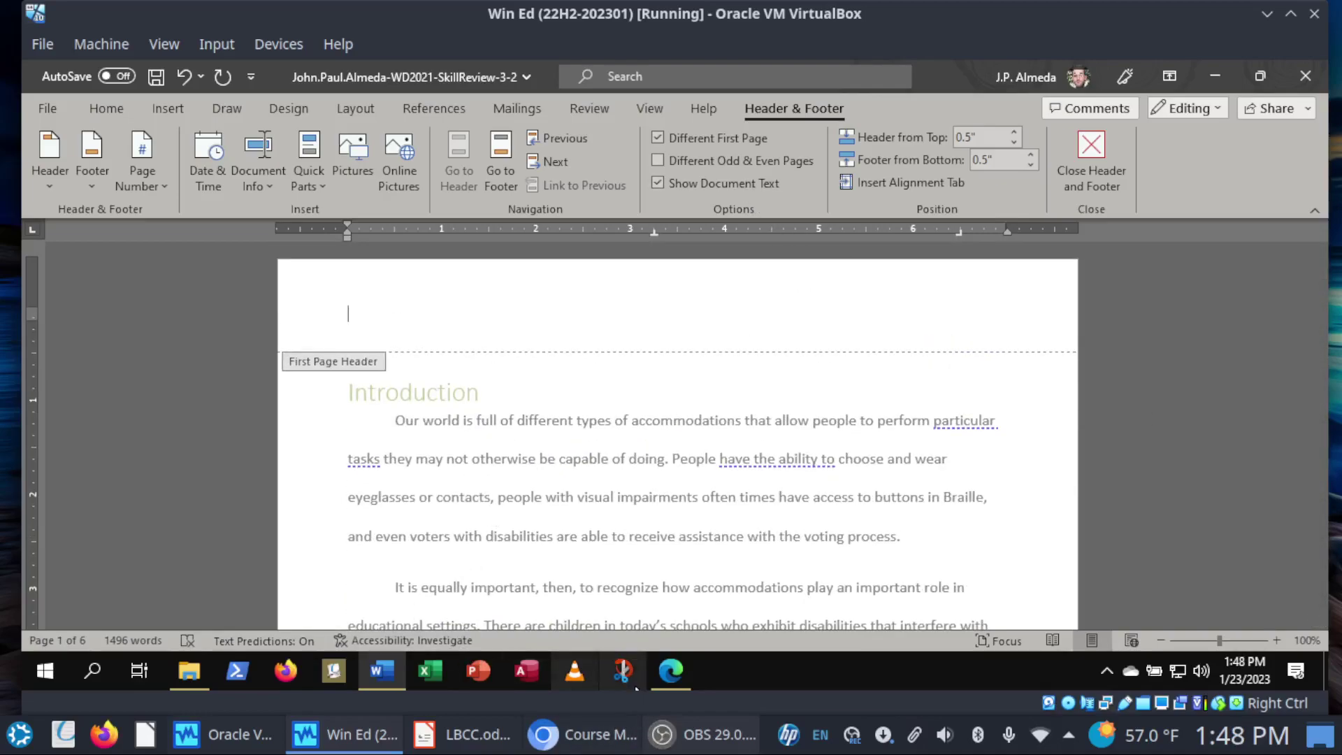
Tick step 8d, close header editing, and save the report.
click(683, 672)
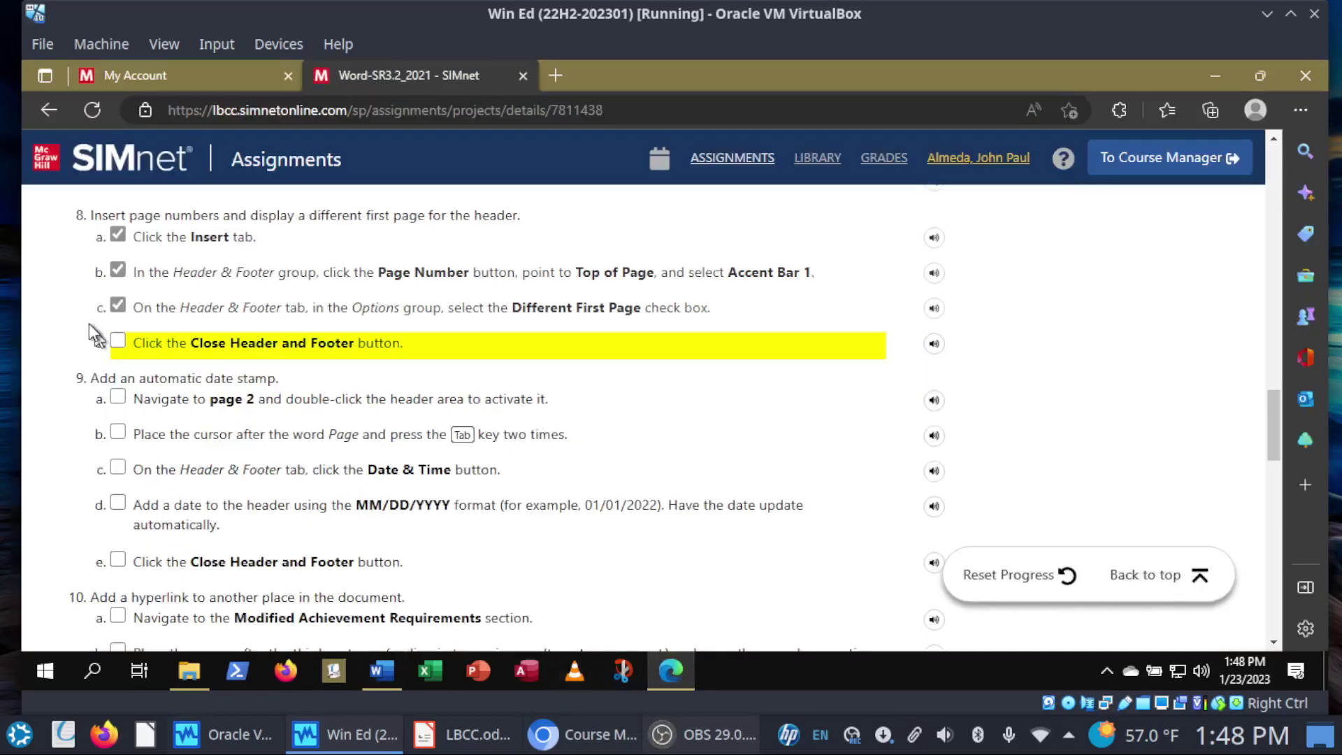
click(178, 349)
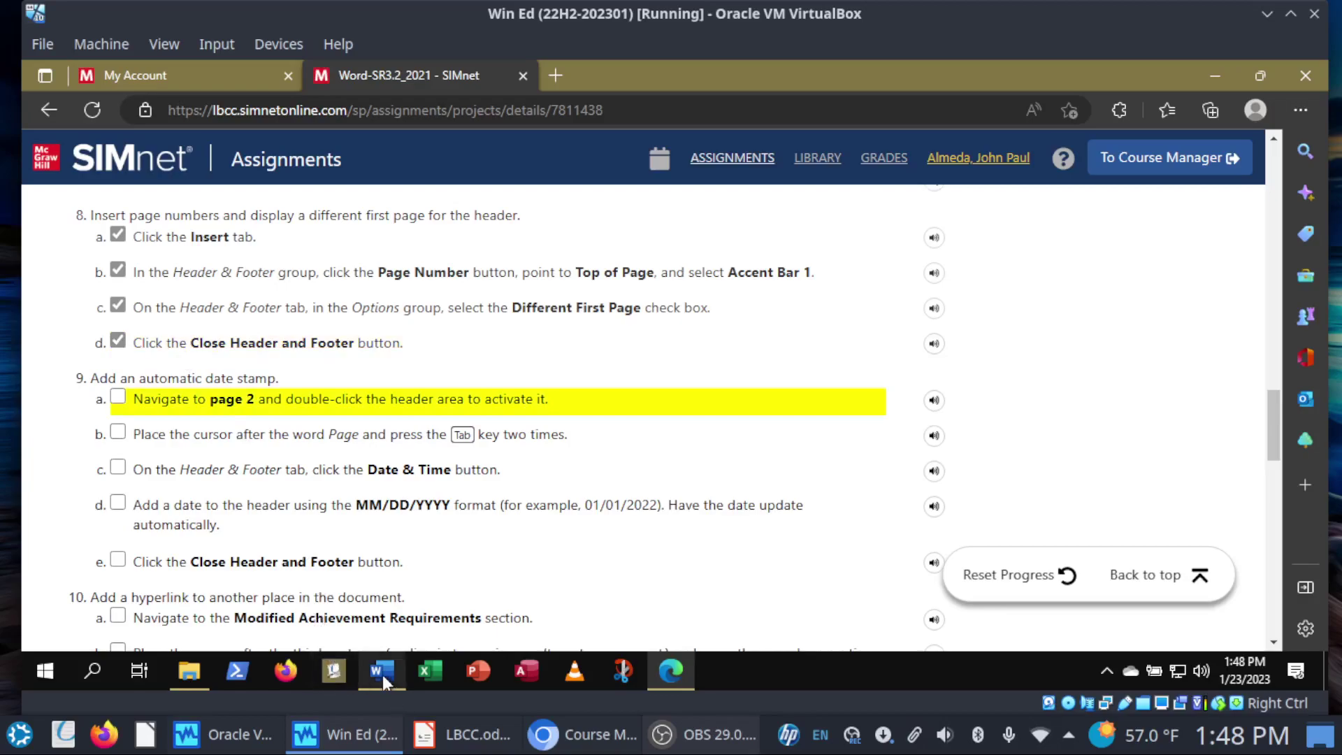
click(383, 674)
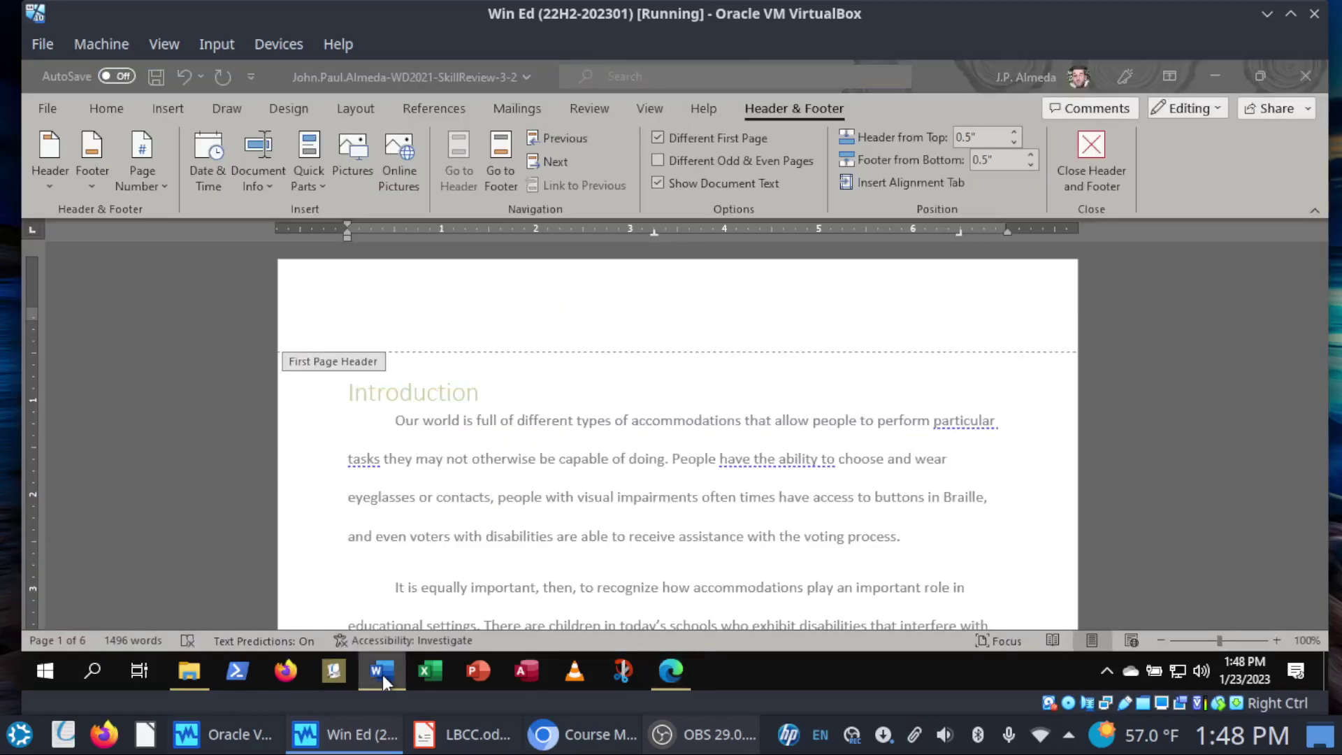
click(1104, 152)
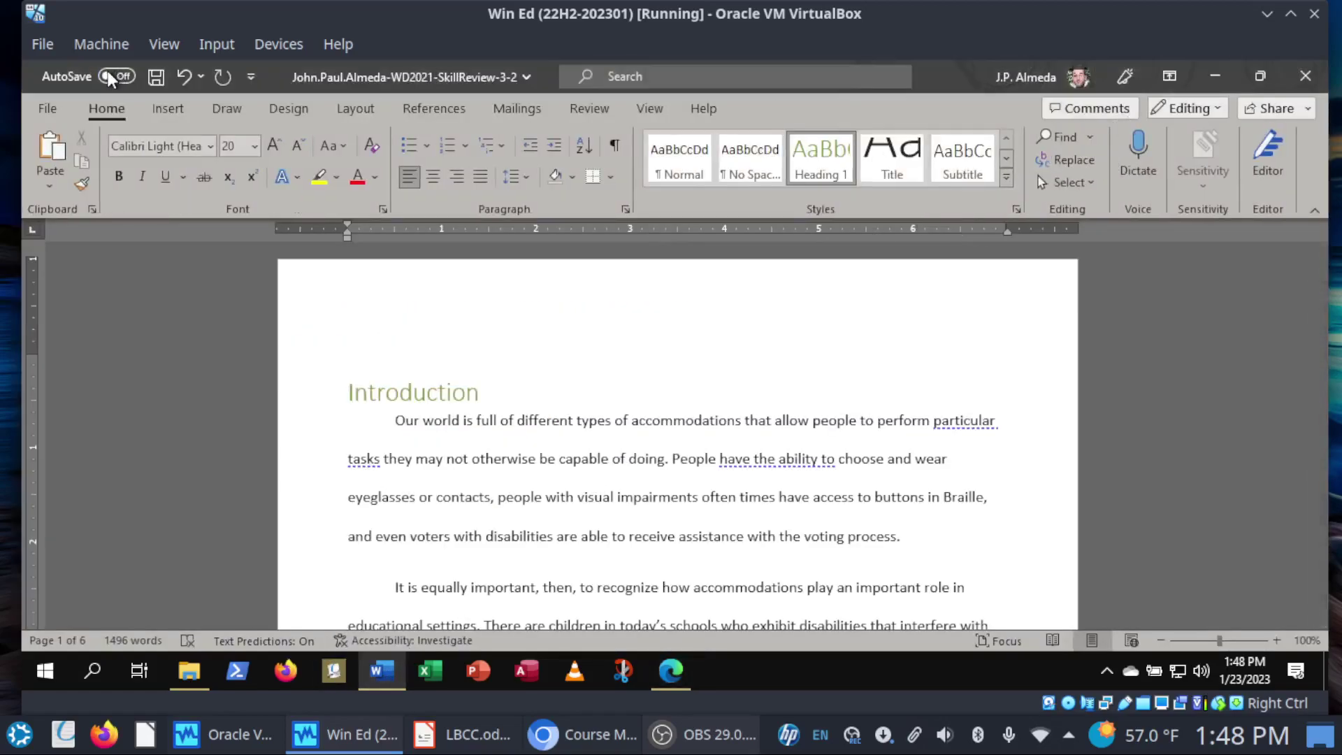
click(156, 77)
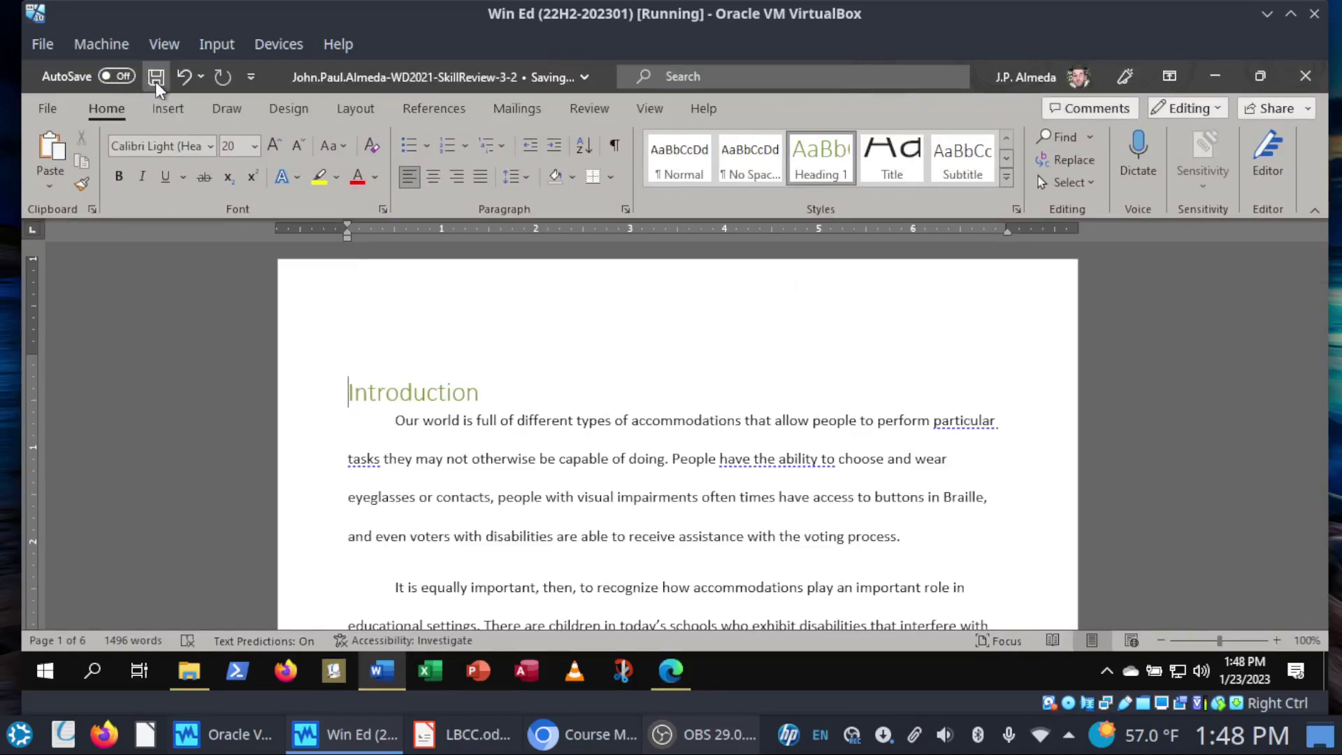
Move down through the report body to page 2.
click(669, 671)
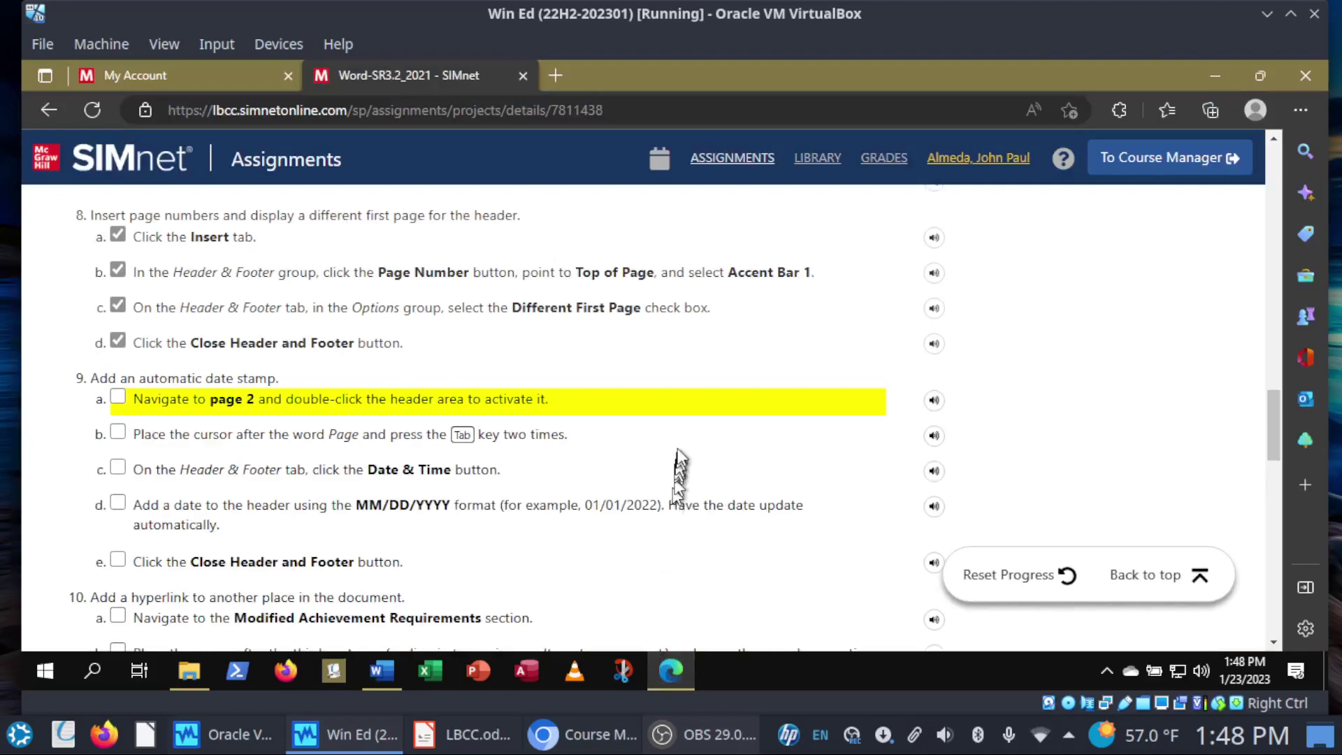
scroll(681, 455, down, 1)
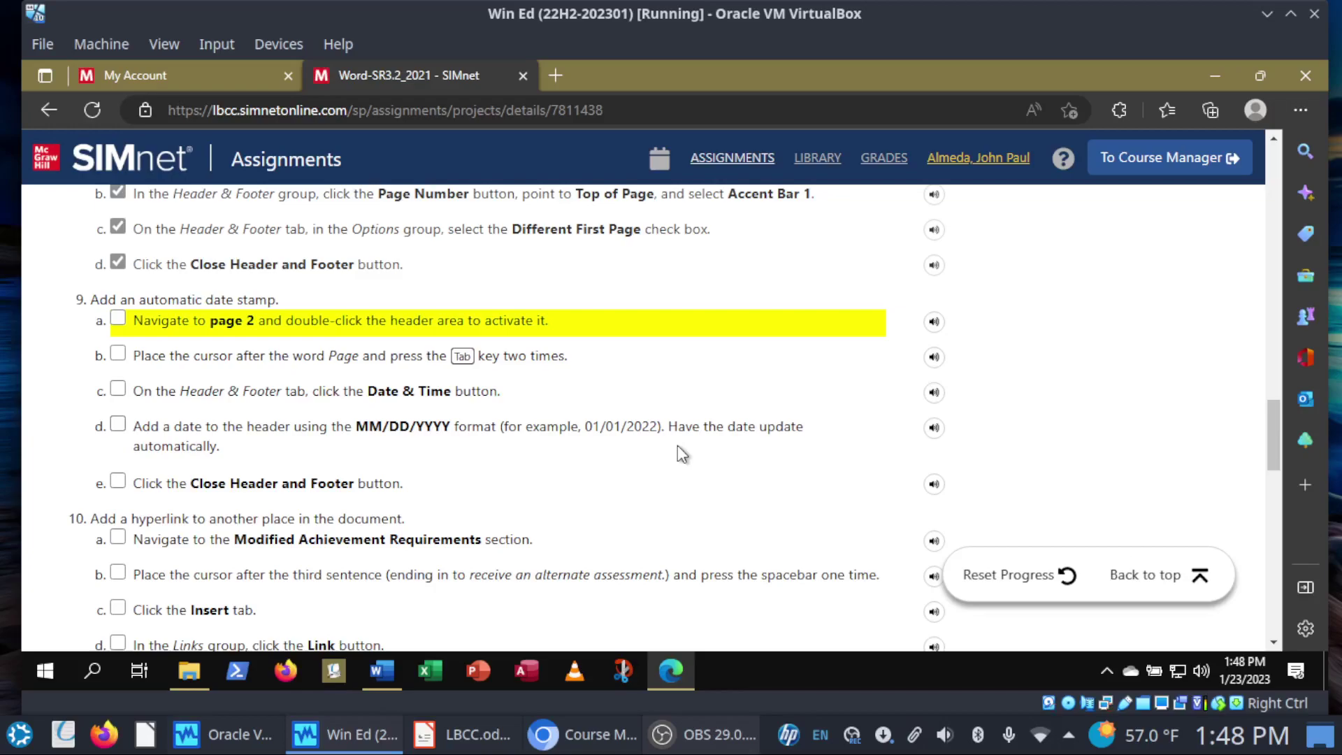
click(377, 673)
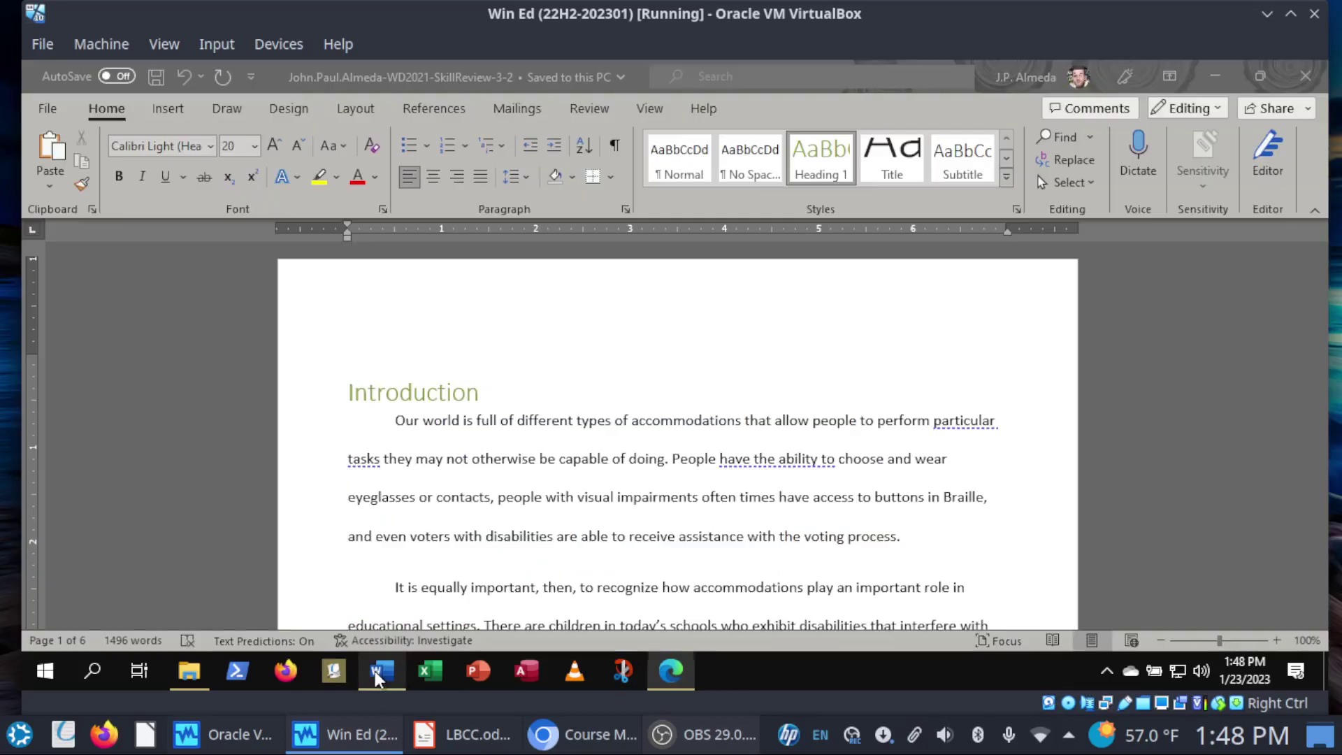
click(1161, 423)
scroll(1161, 423, down, 5)
scroll(1160, 423, down, 15)
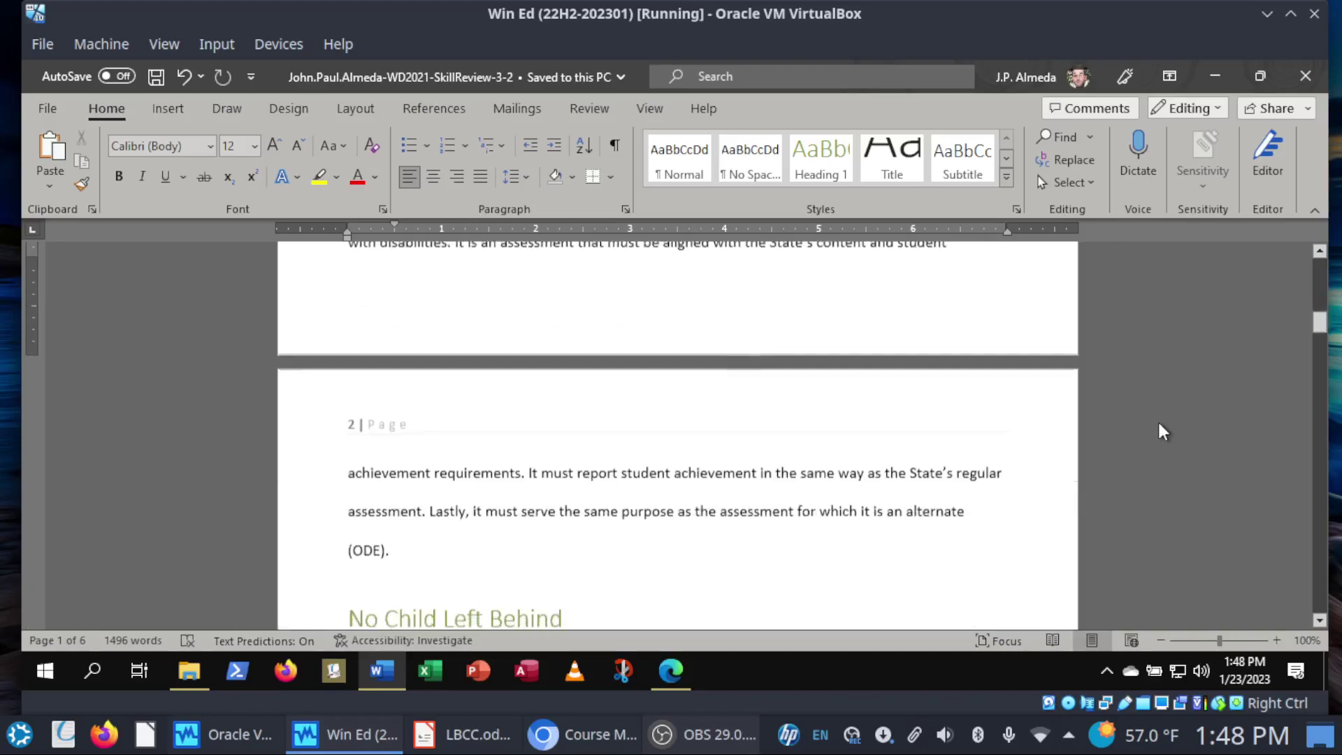
Reopen page 2's header and tab to its right-aligned position after 'Page'.
double_click(758, 420)
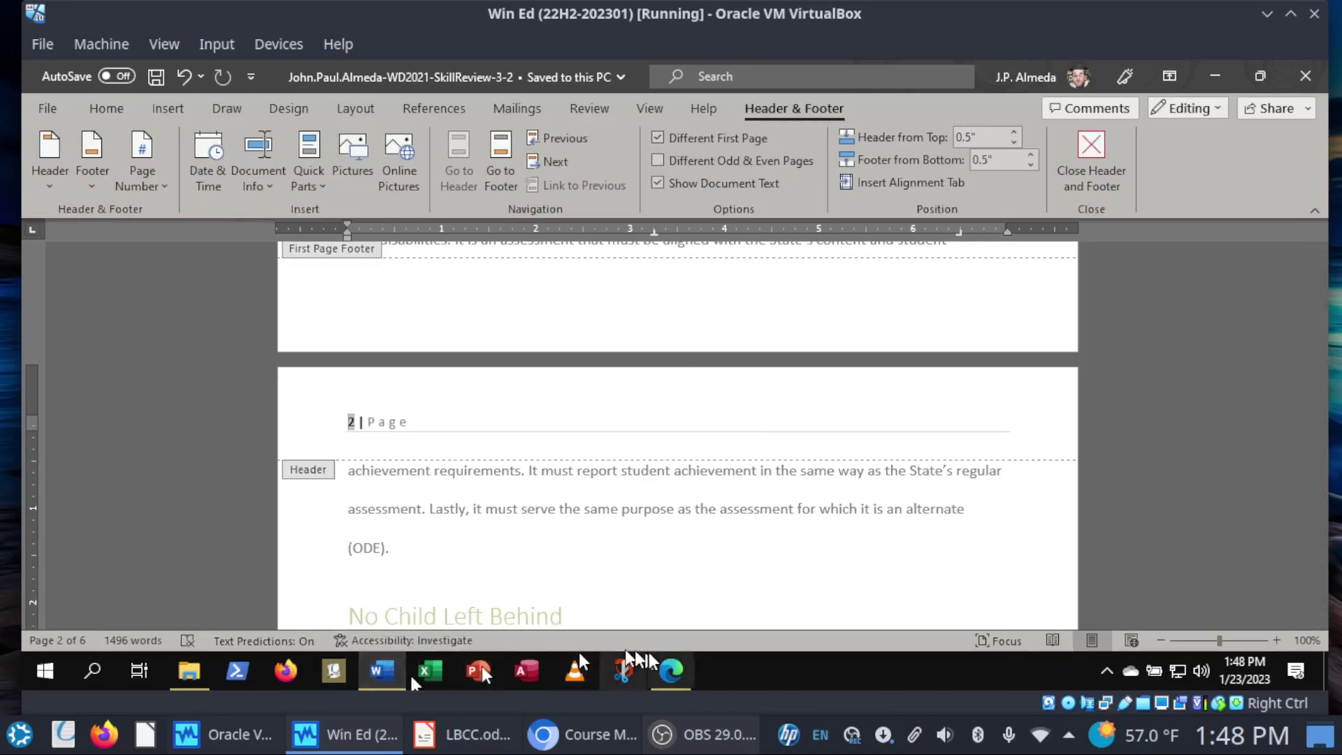
click(669, 673)
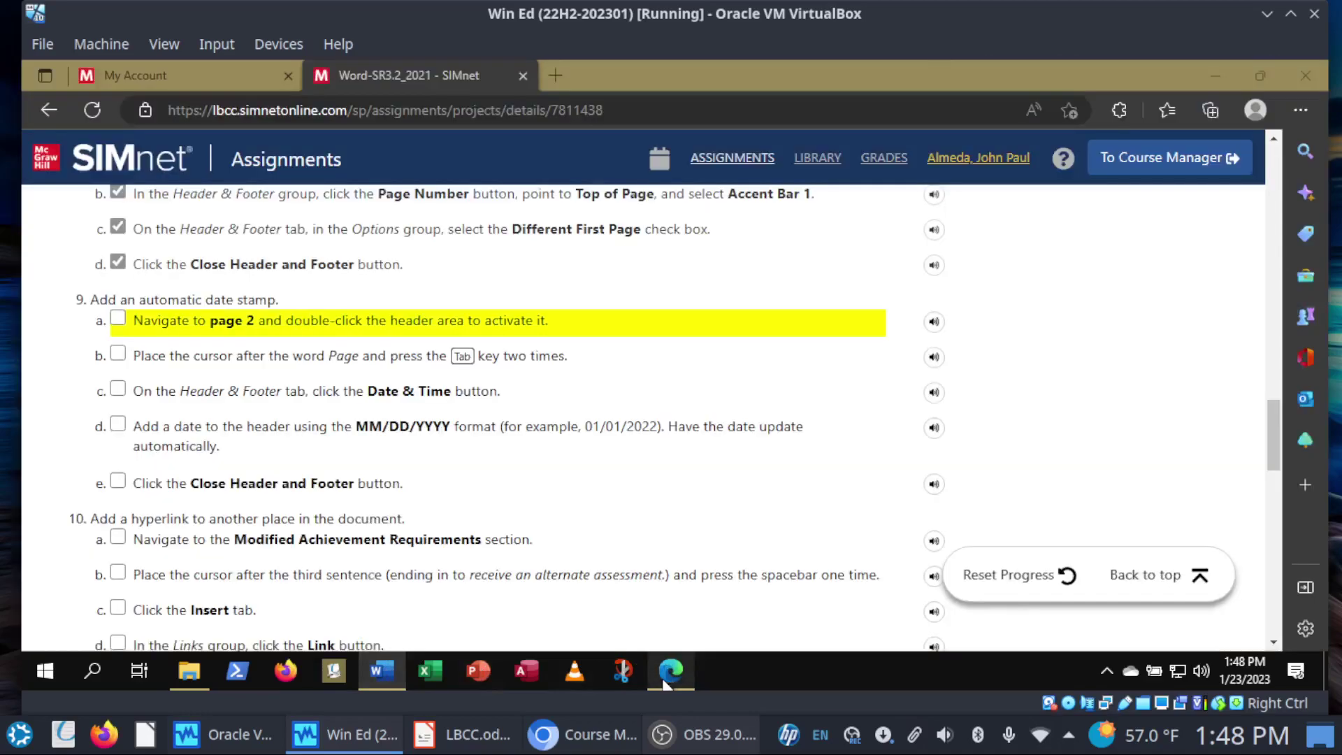
click(158, 322)
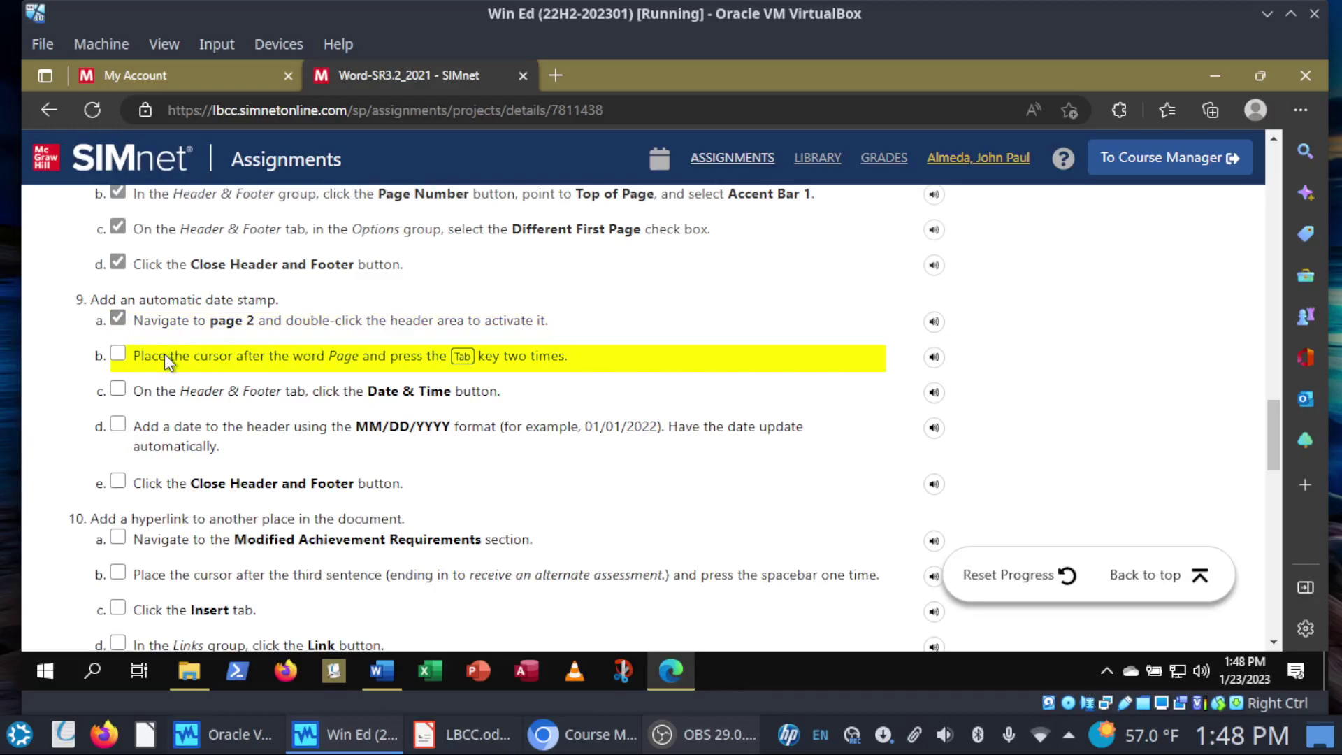
click(165, 354)
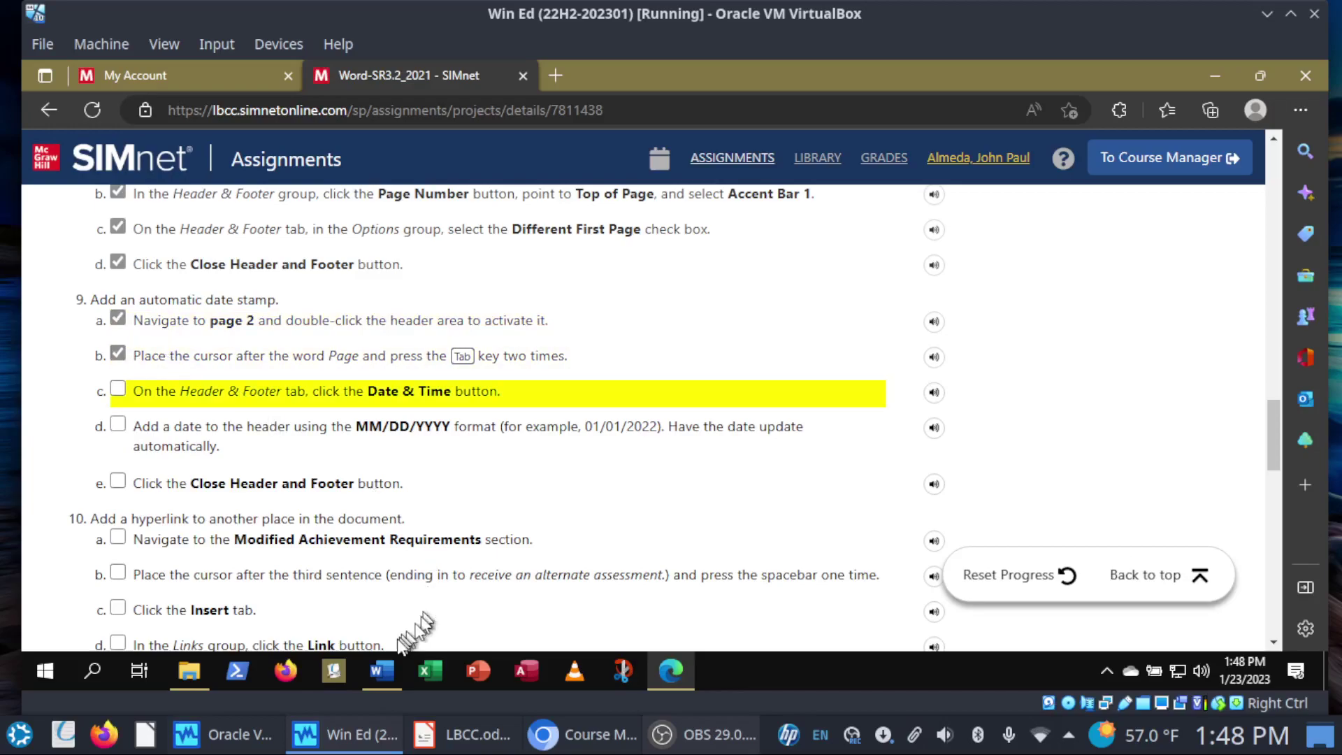
click(380, 670)
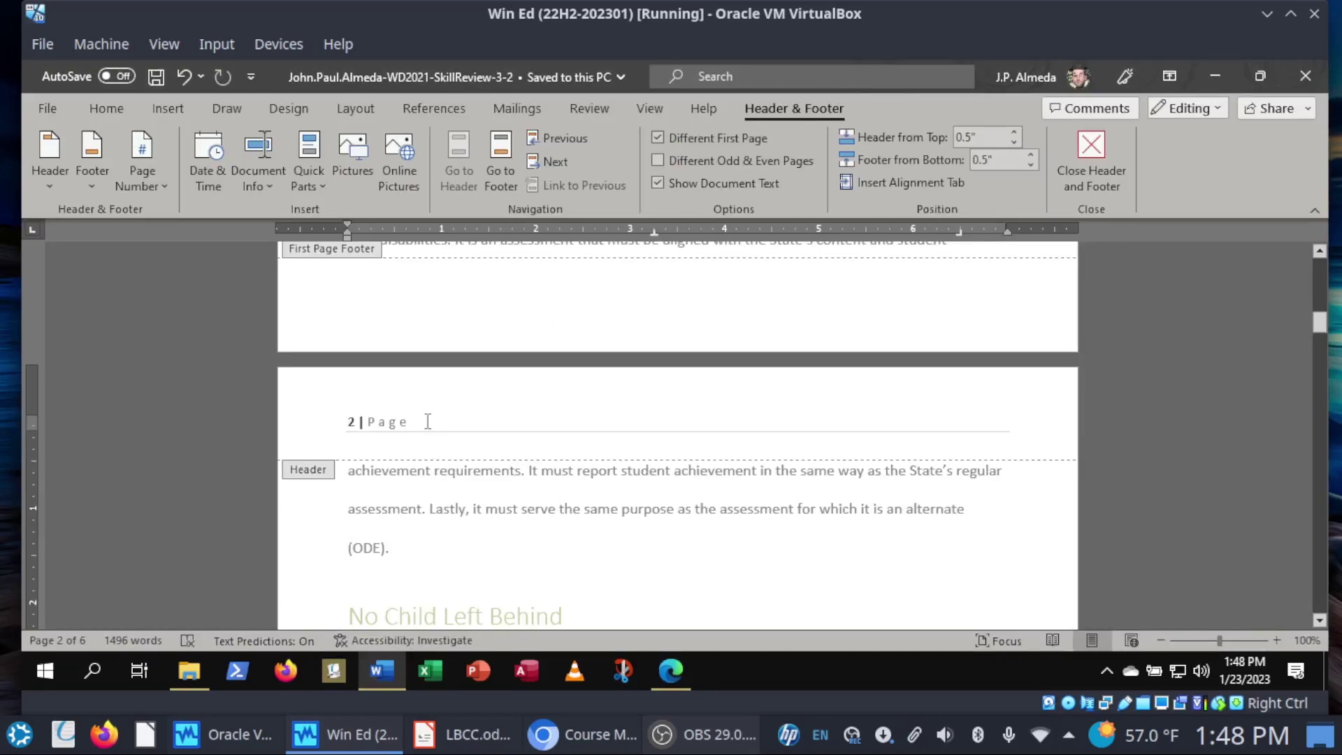
key(Tab)
key(Tab)
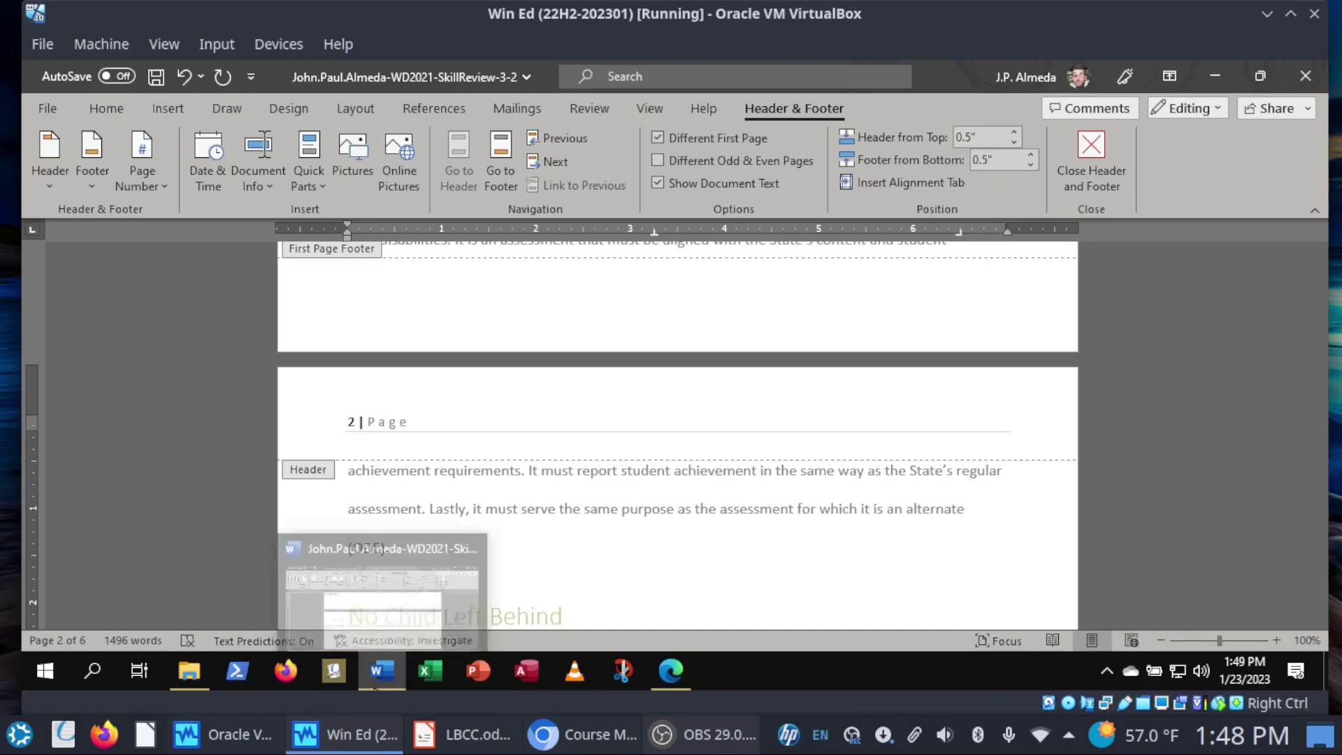
click(669, 682)
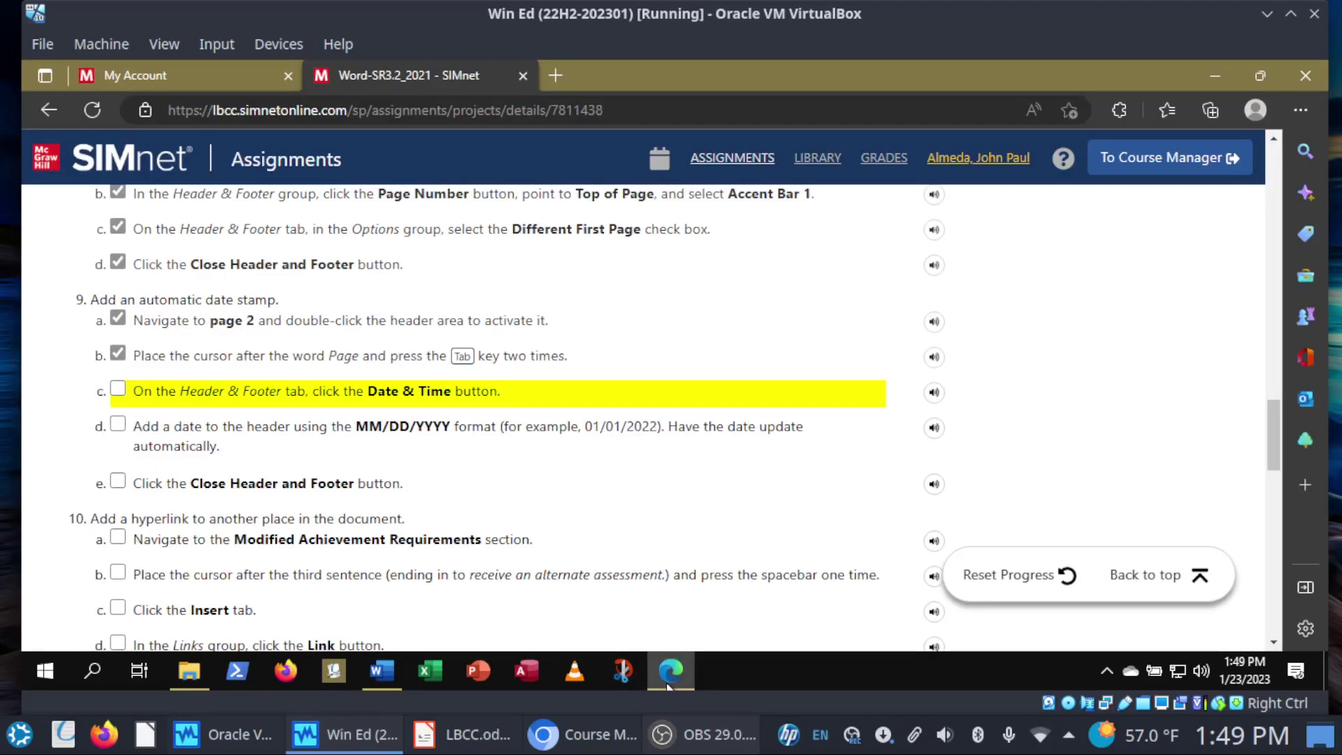
click(389, 685)
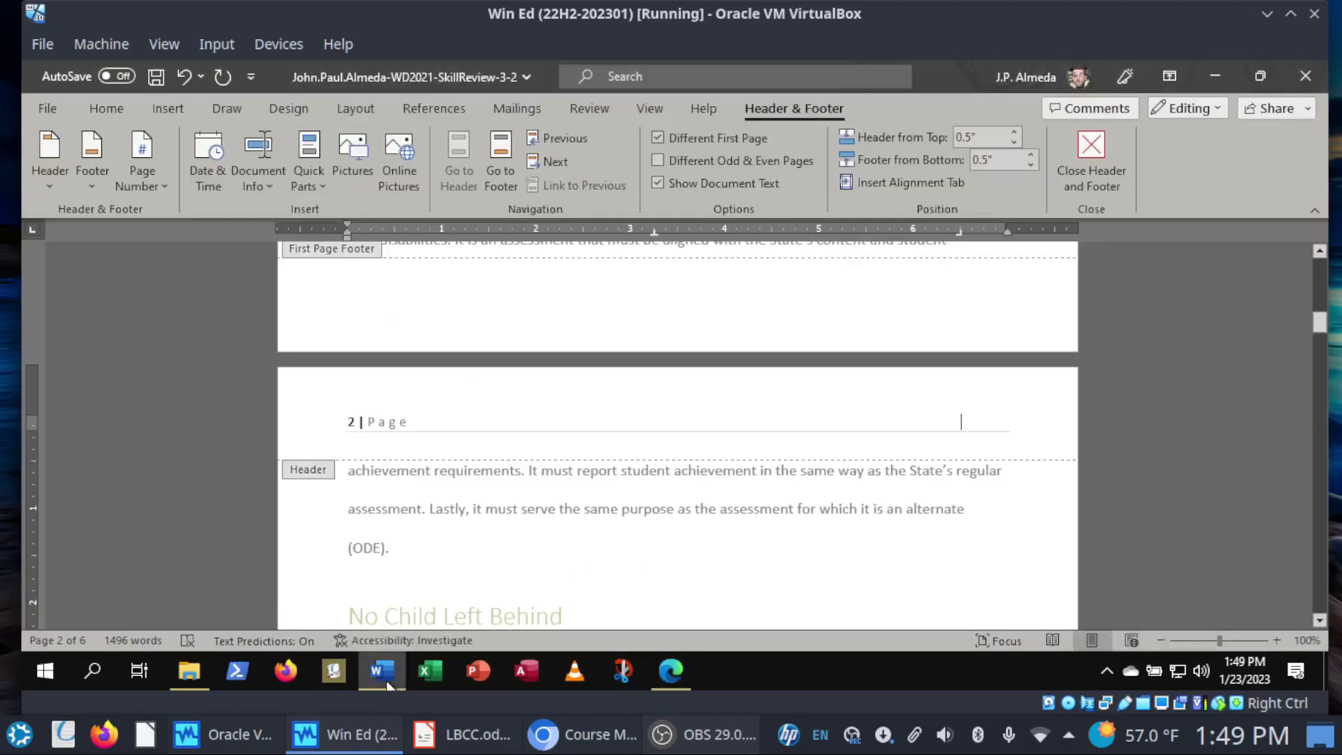
Insert the date 1/23/2023 in M/D/YYYY format into page 2's header, updating automatically.
click(215, 182)
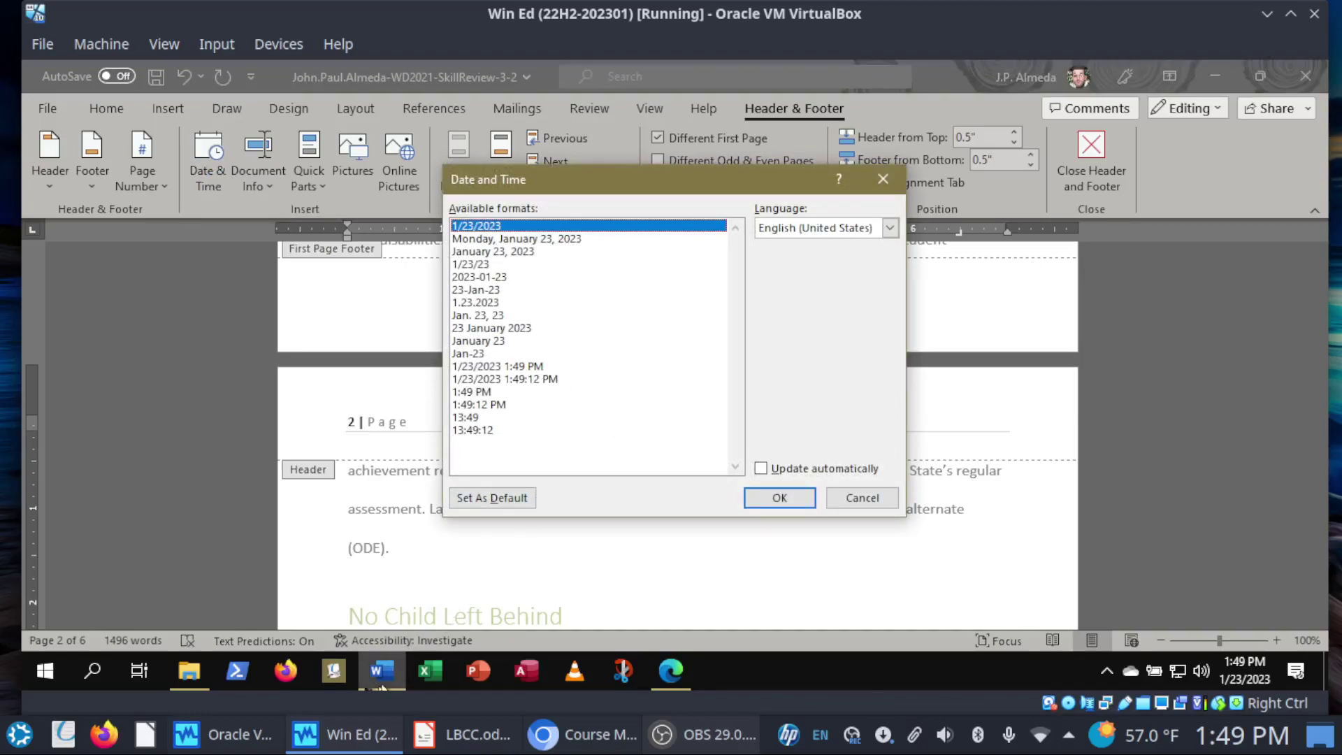
click(677, 672)
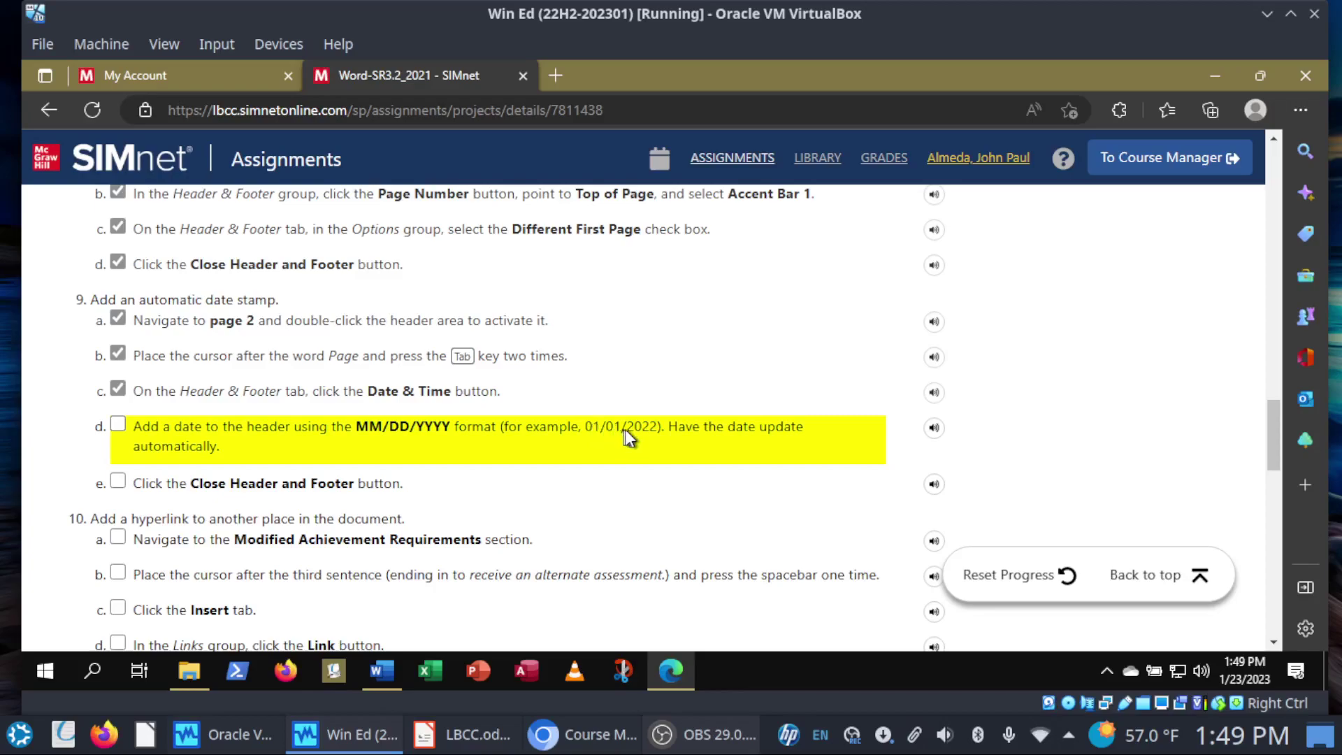
click(383, 670)
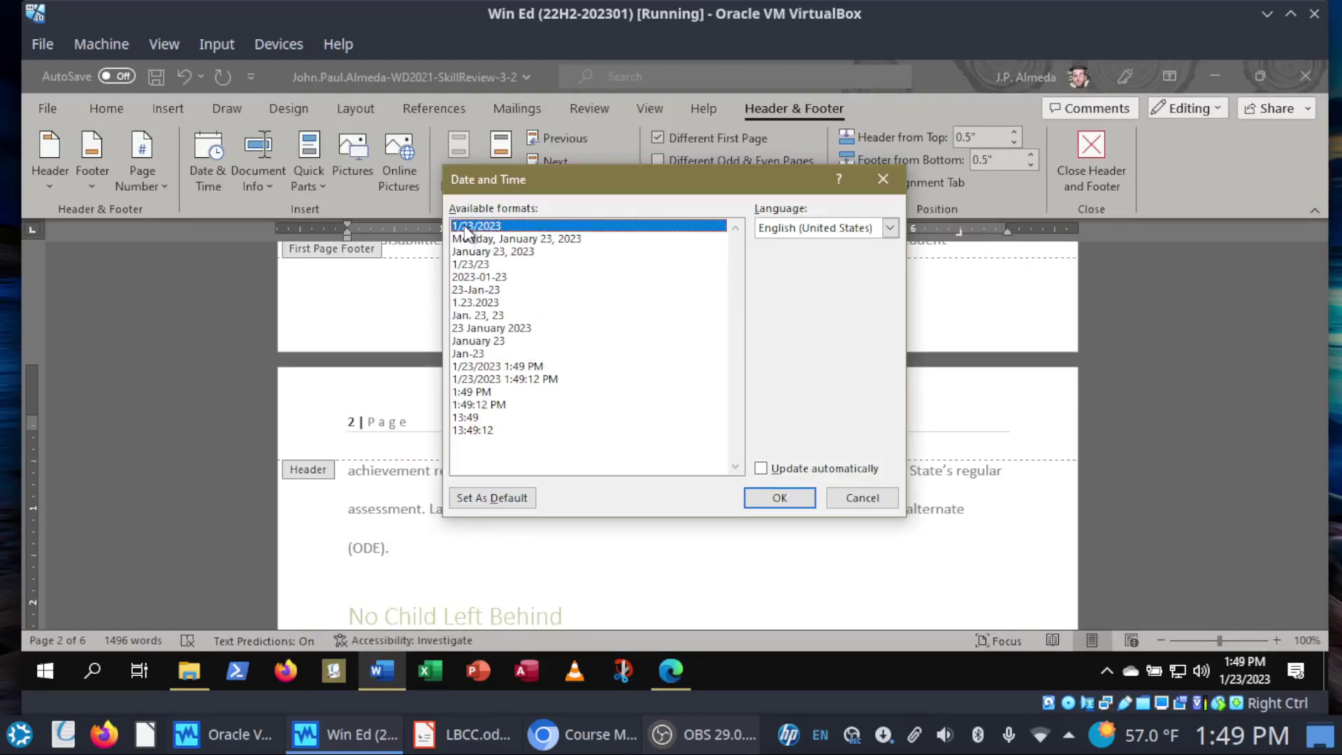
click(674, 675)
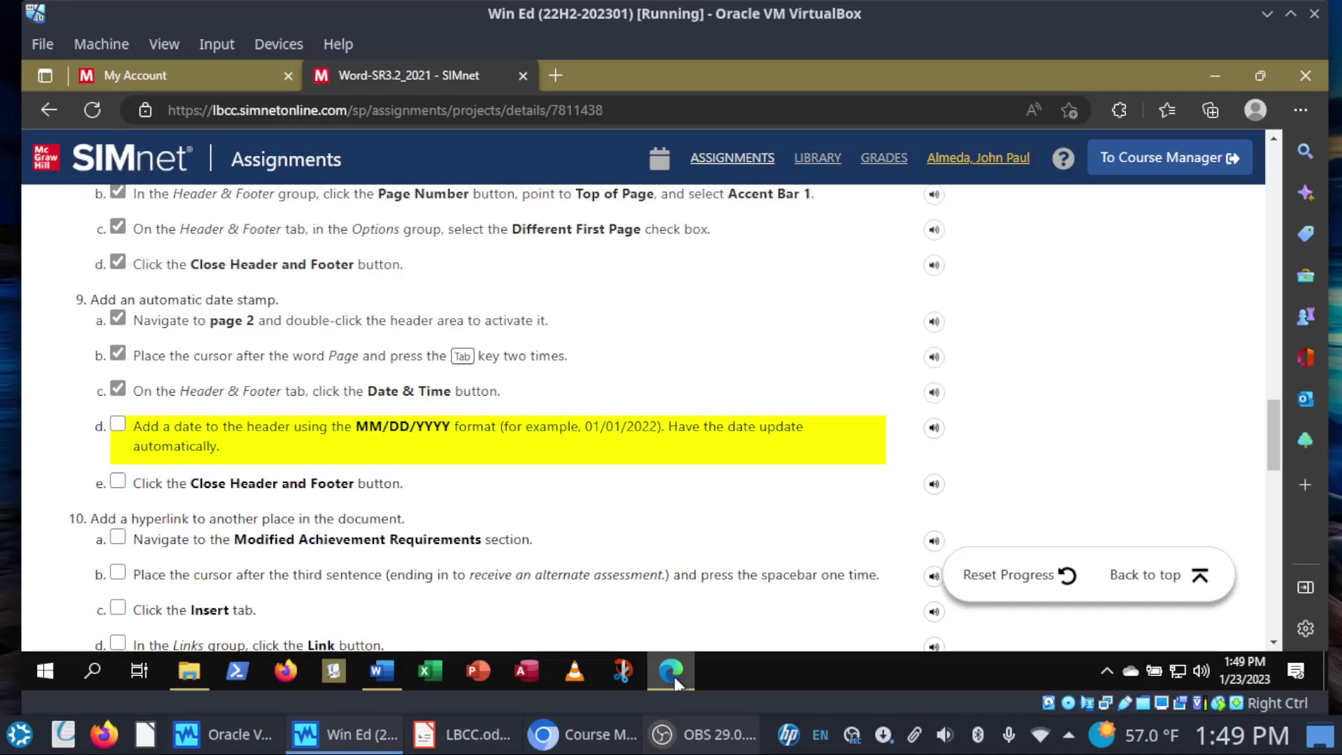
click(392, 673)
click(761, 468)
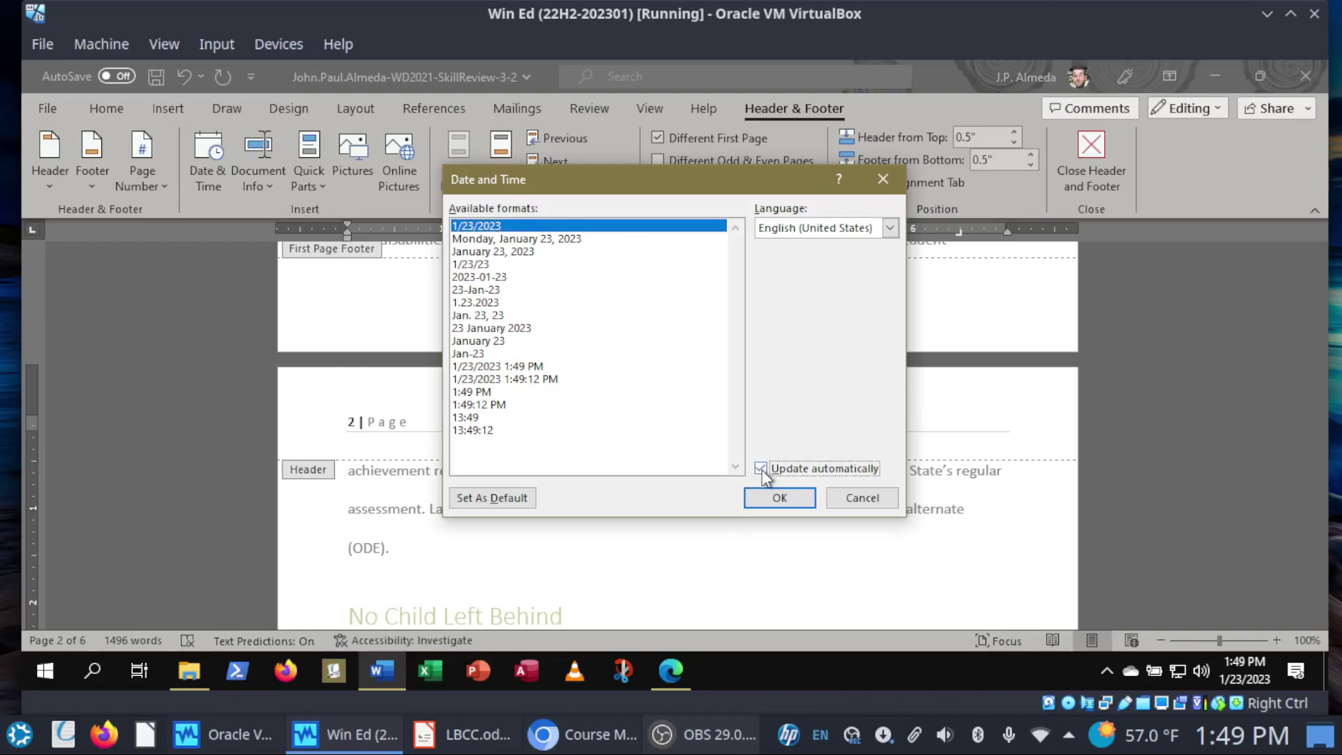
click(770, 498)
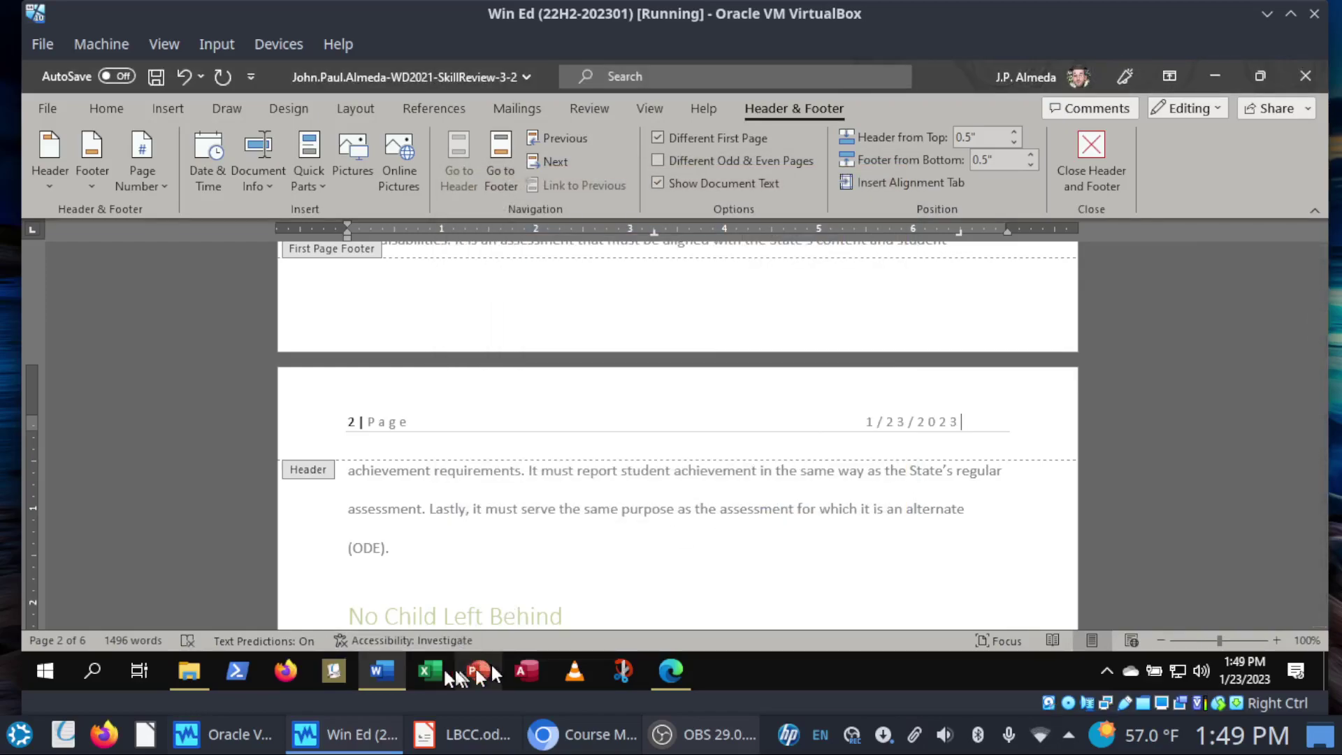
click(672, 668)
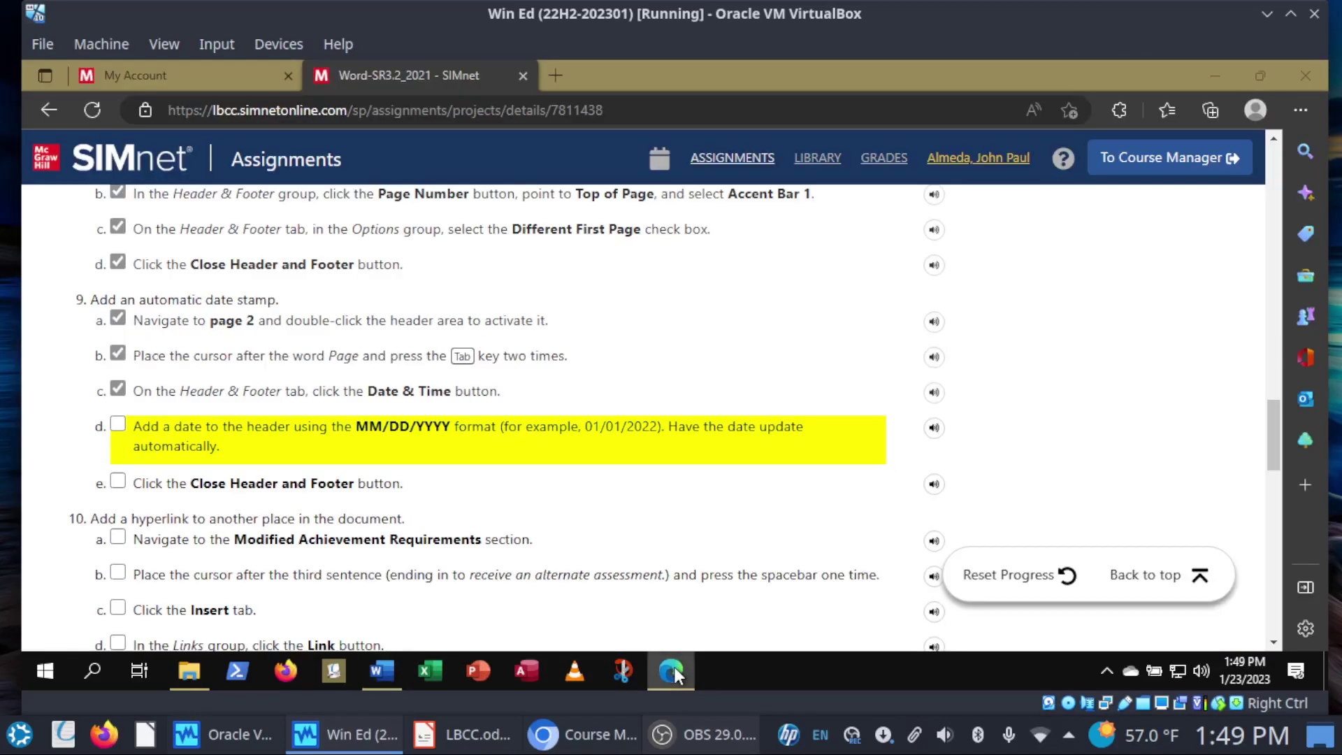
Tick SIMnet steps 9d and 9e and close the Header and Footer view.
click(152, 425)
click(158, 487)
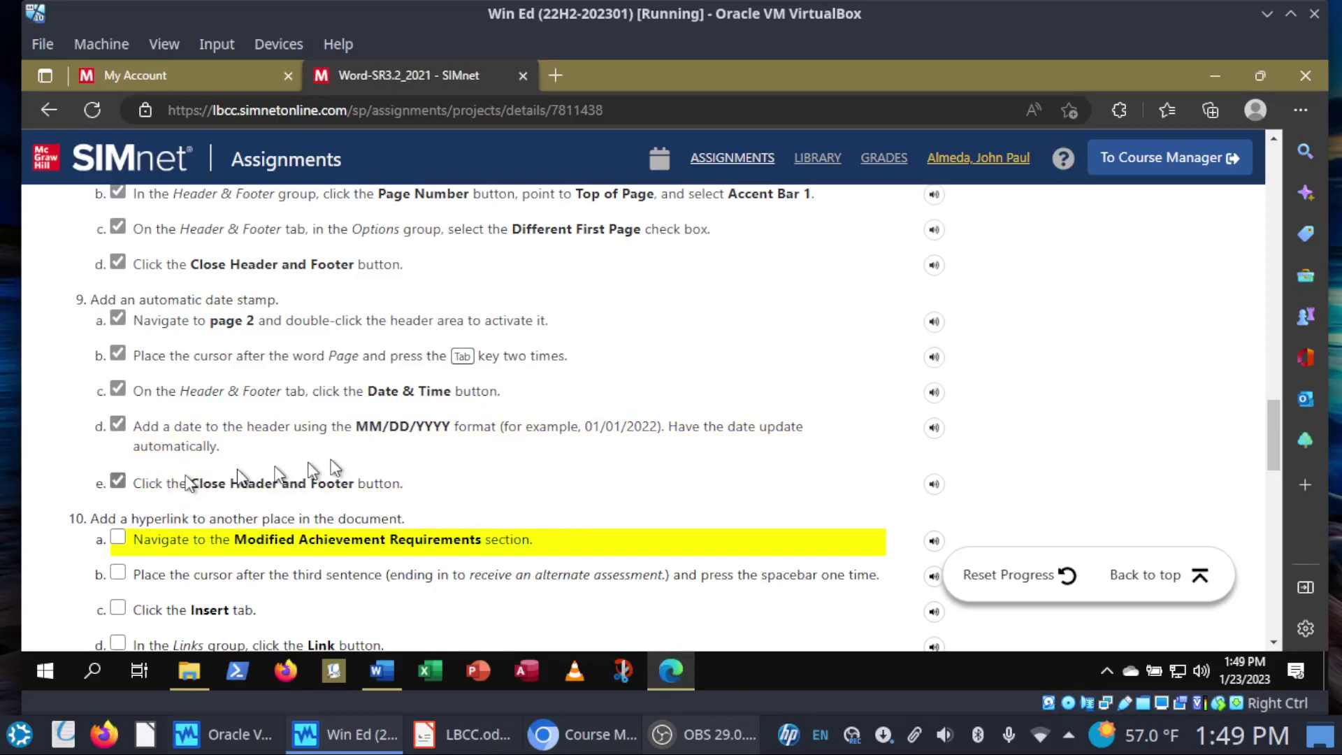
scroll(483, 407, down, 2)
scroll(482, 409, down, 1)
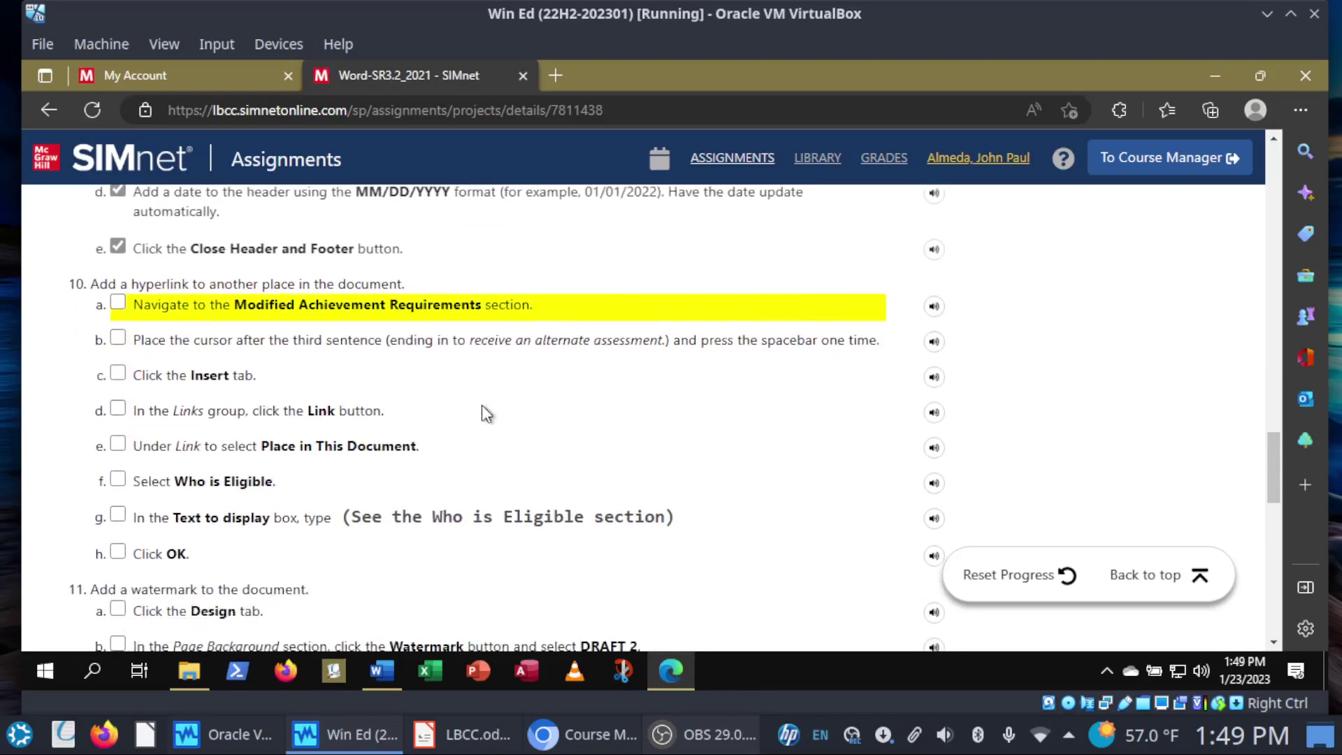
click(387, 684)
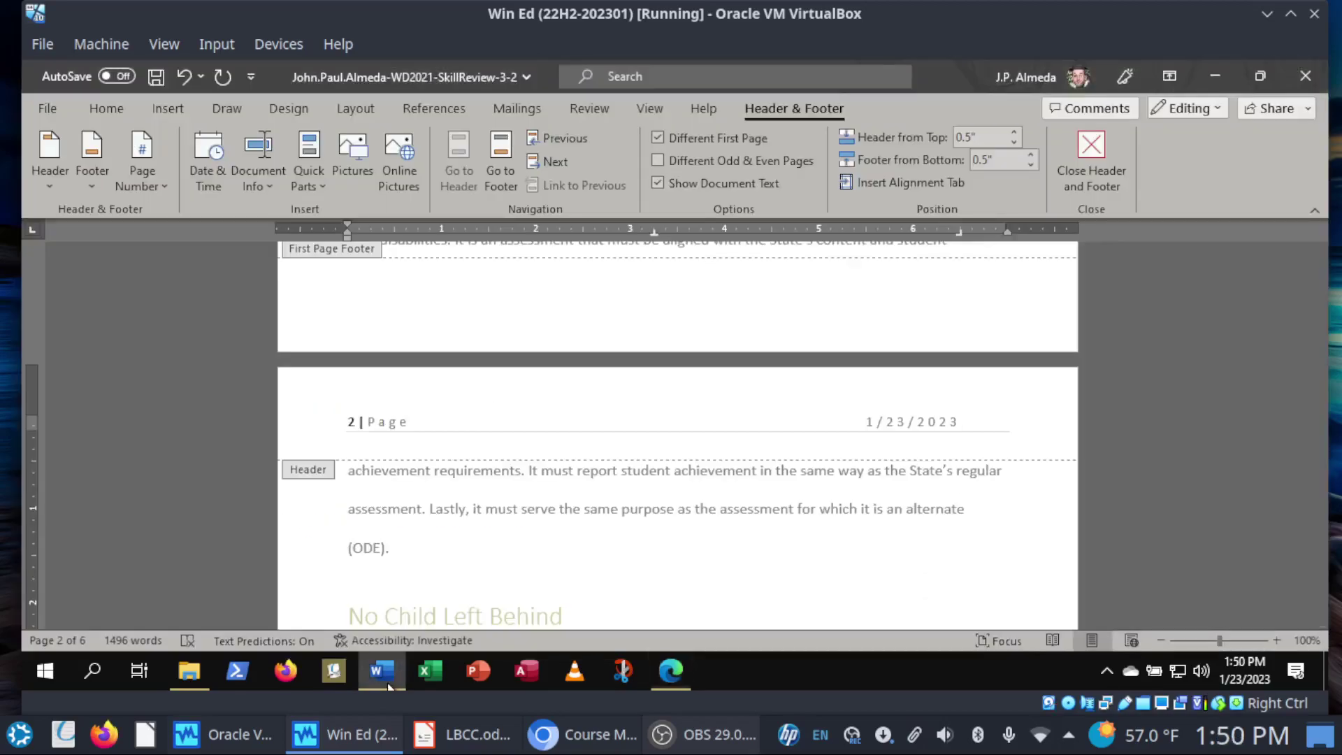
click(1077, 180)
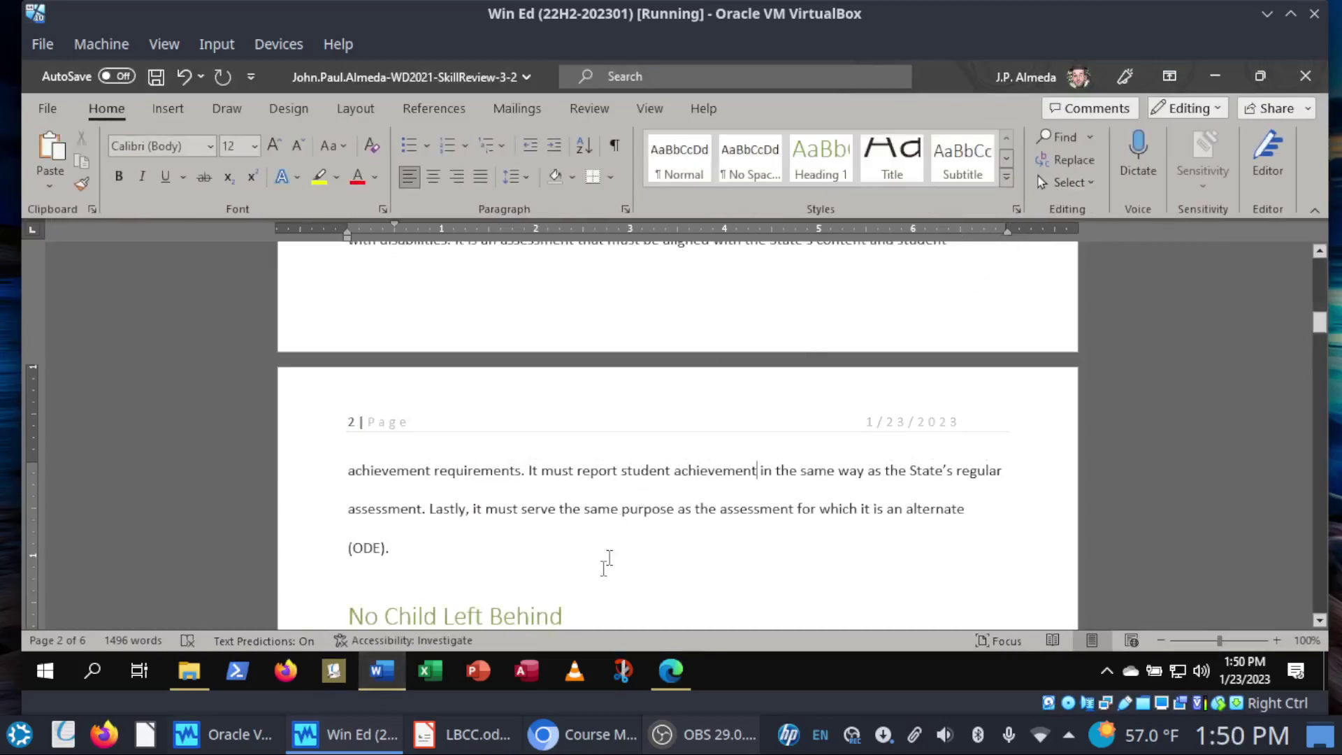
click(669, 673)
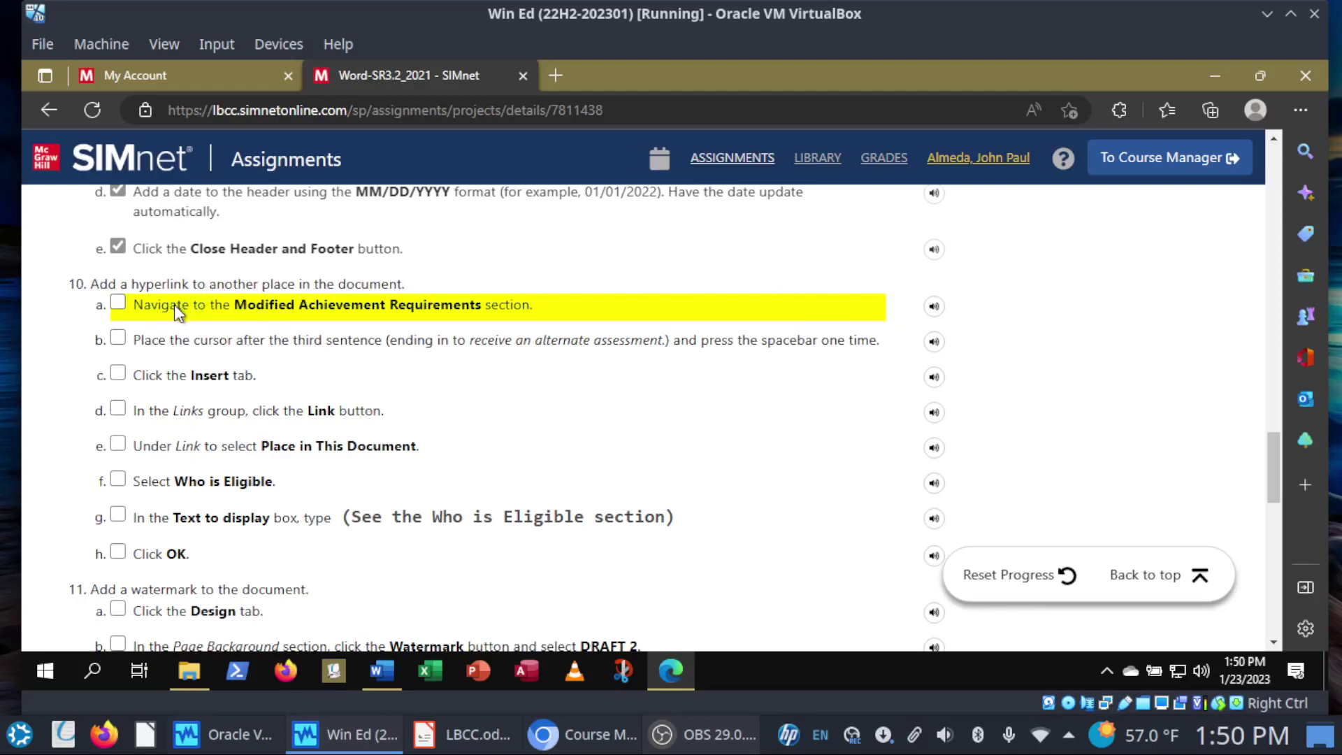
click(381, 671)
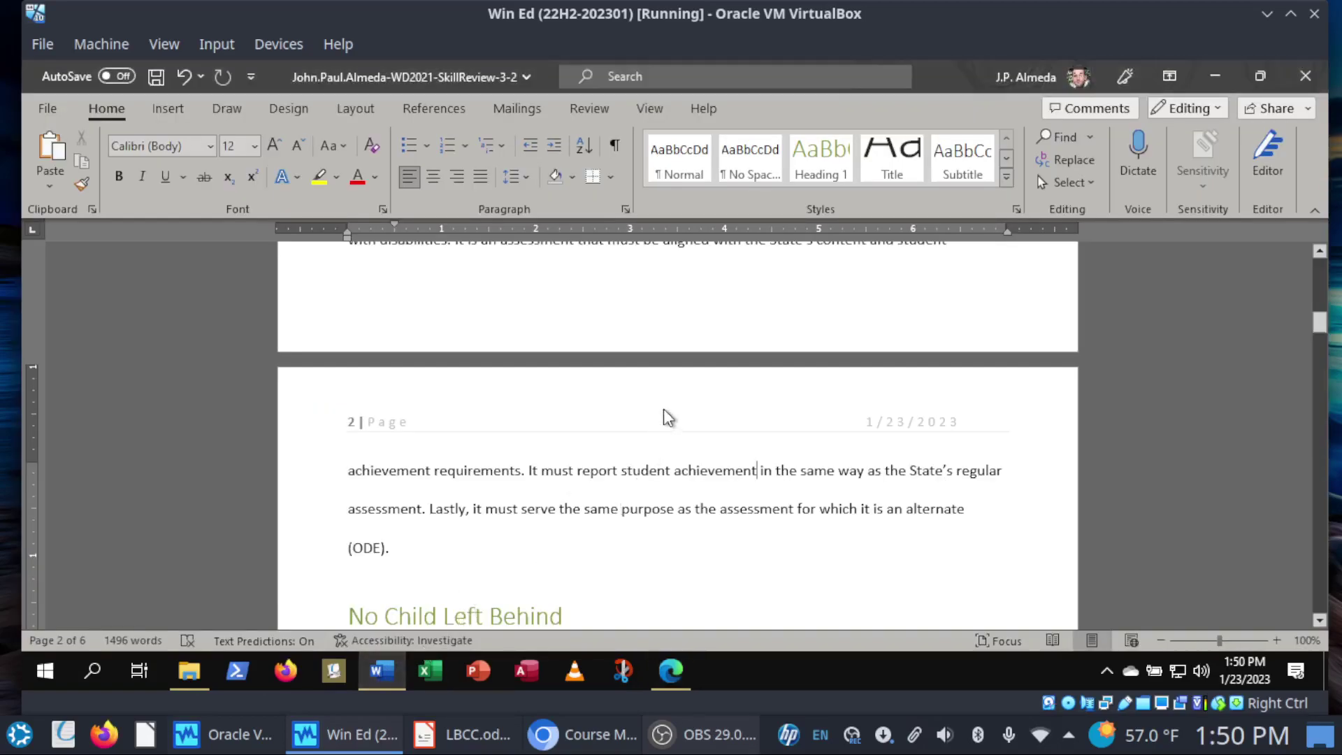
Scroll to Modified Achievement Requirements and place the cursor after 'an alternate assessment.'.
scroll(666, 417, up, 6)
scroll(665, 411, down, 10)
scroll(665, 411, down, 5)
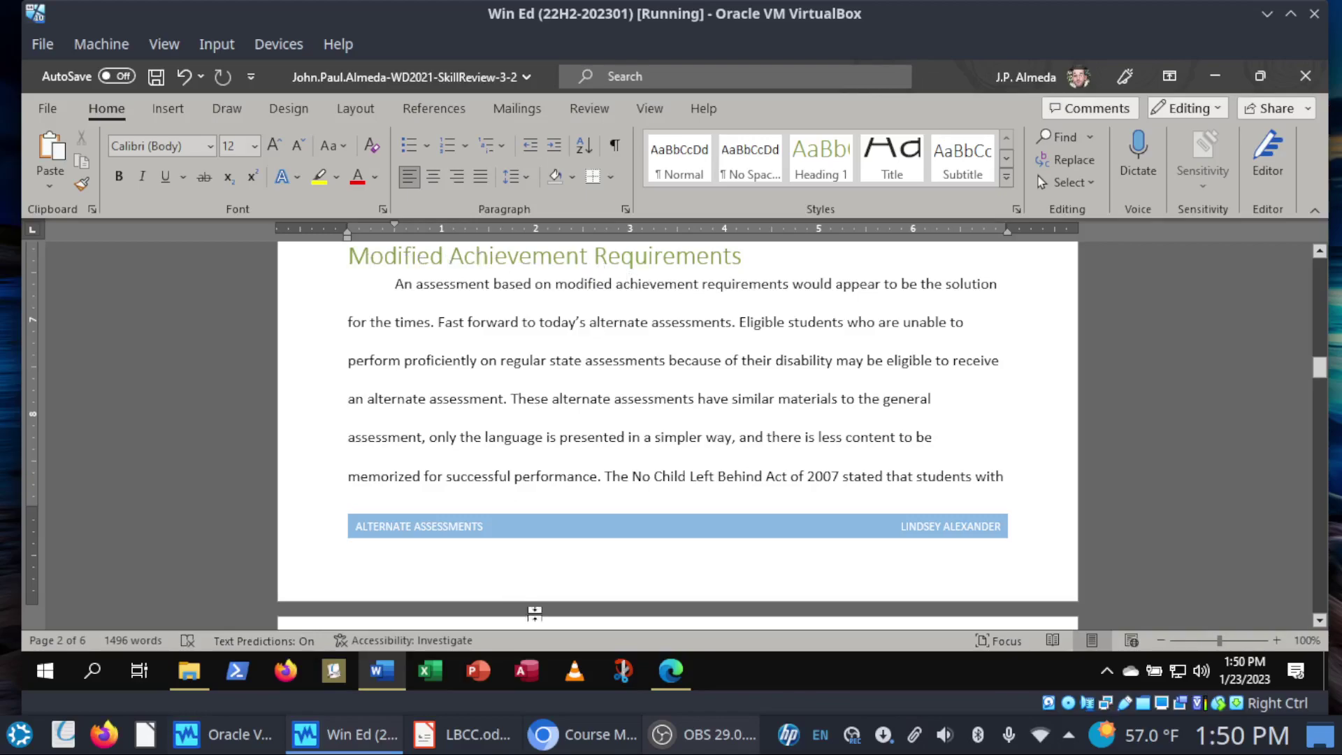
click(670, 671)
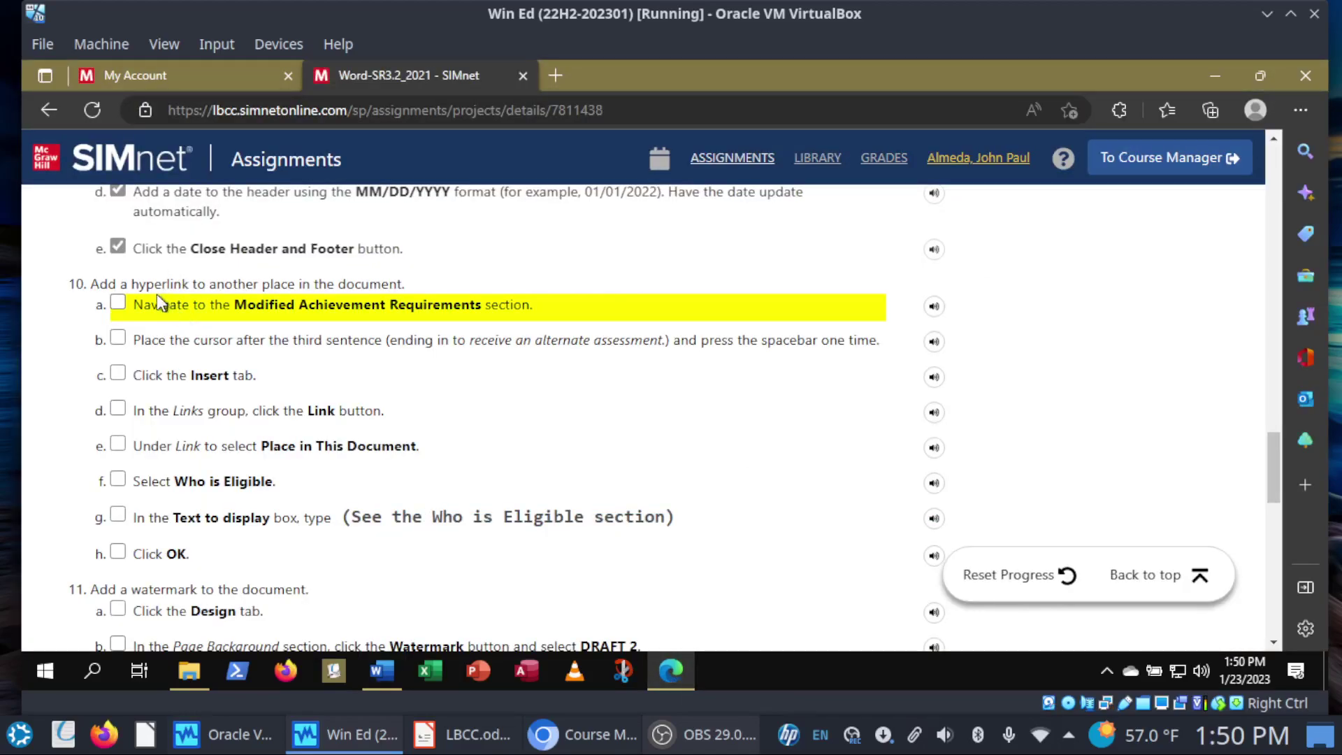
click(158, 298)
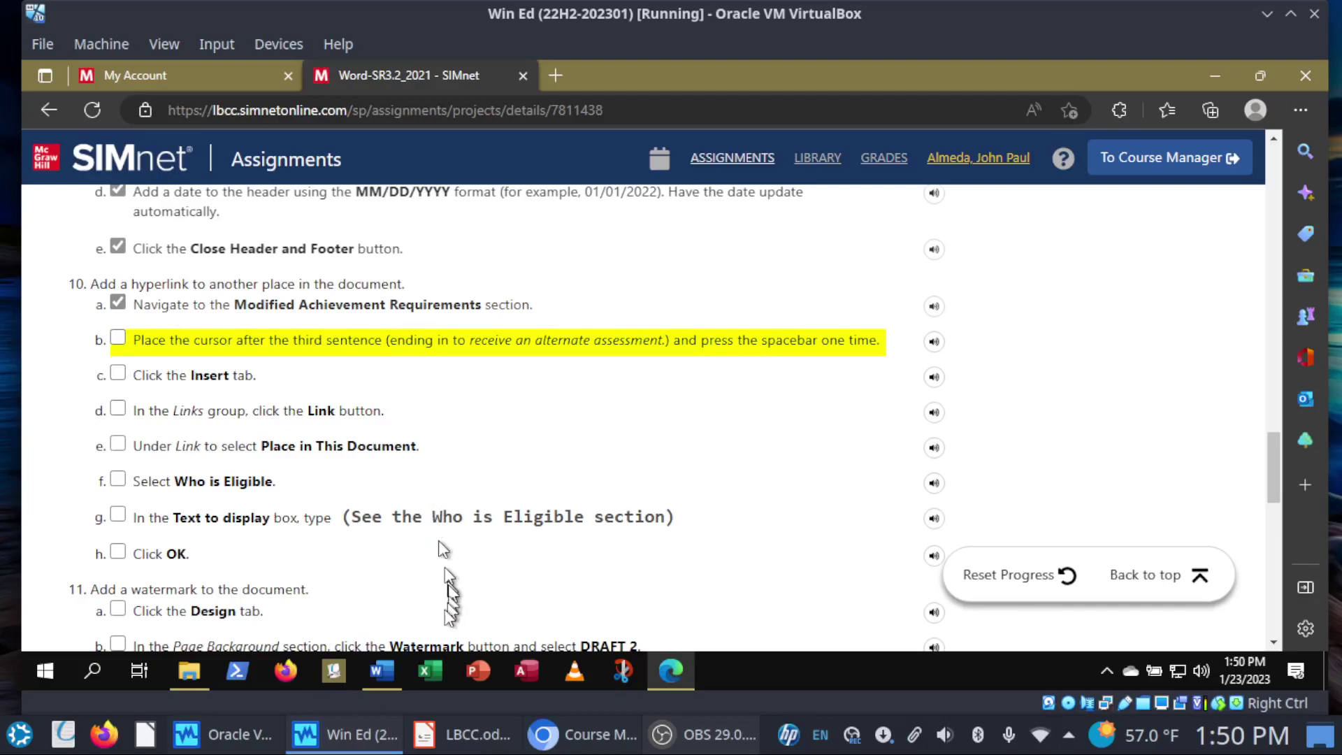
click(381, 678)
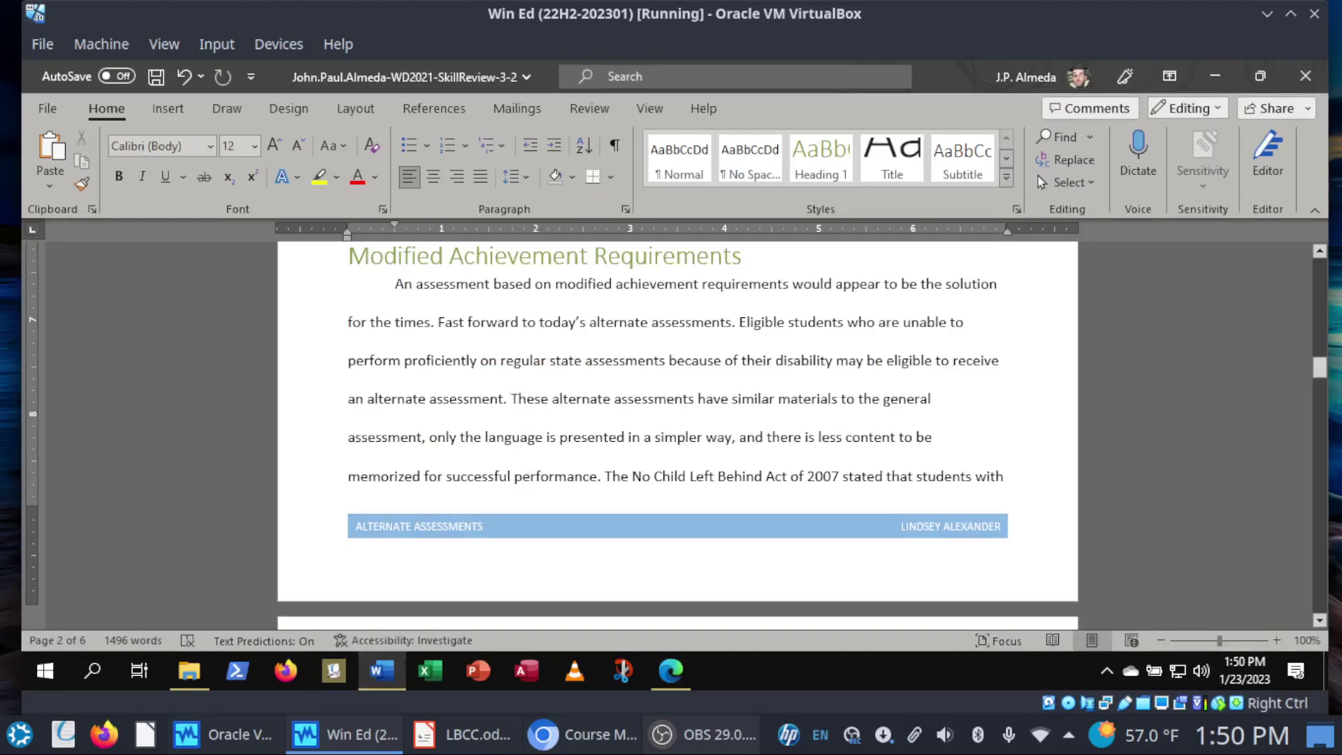
click(509, 398)
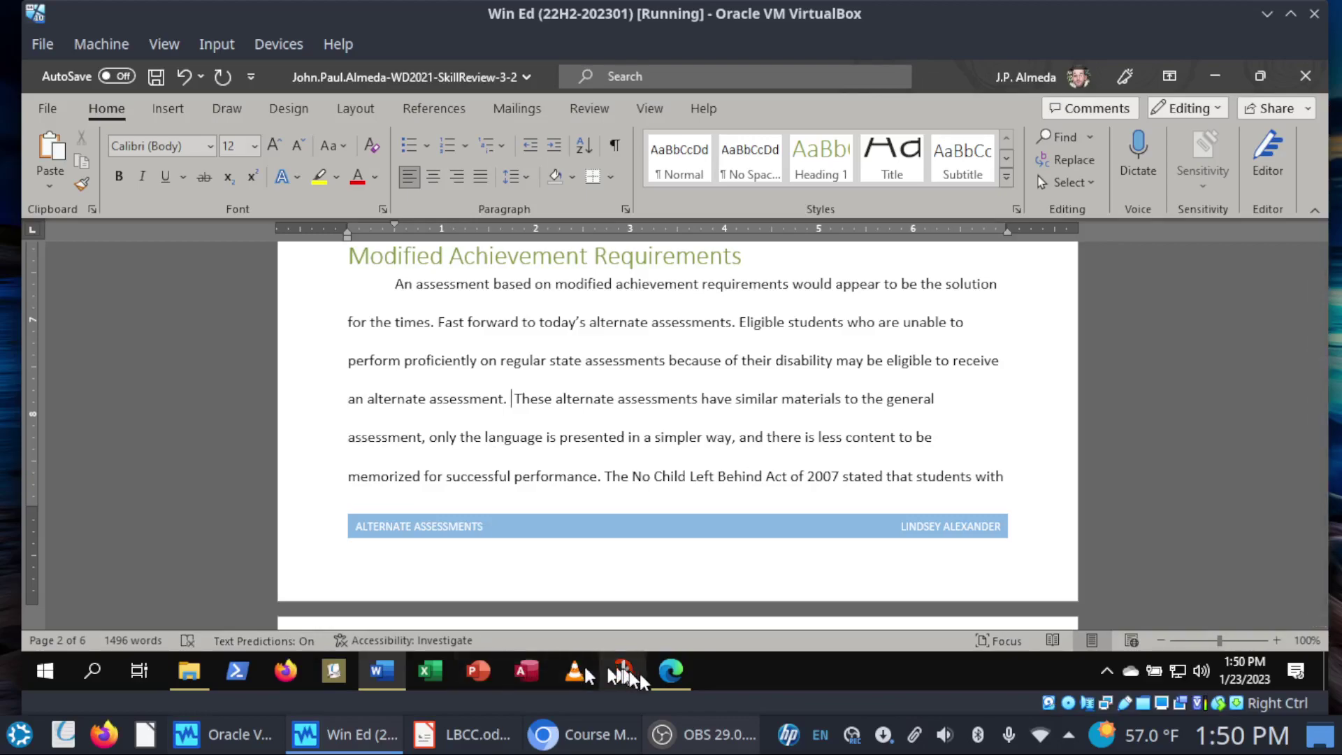
Tick off the spacing and Insert steps in the SIMnet checklist.
click(682, 671)
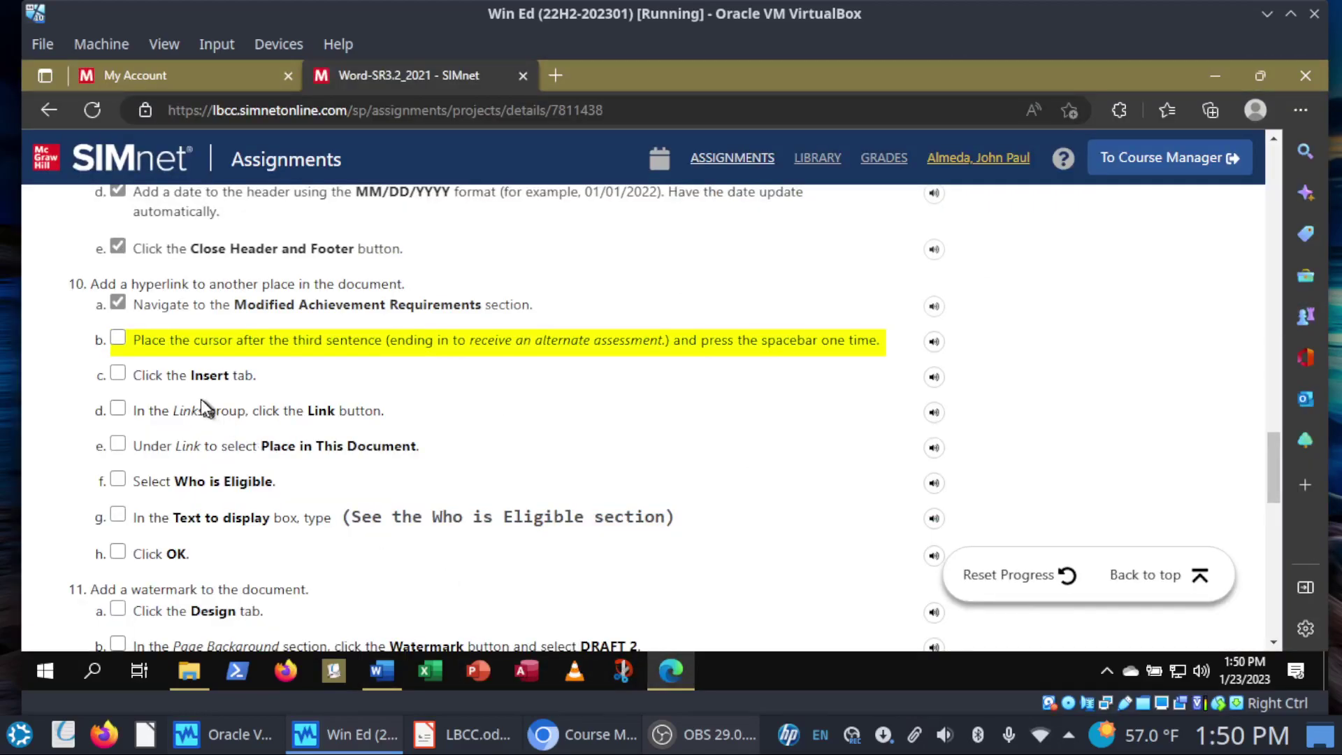
click(155, 344)
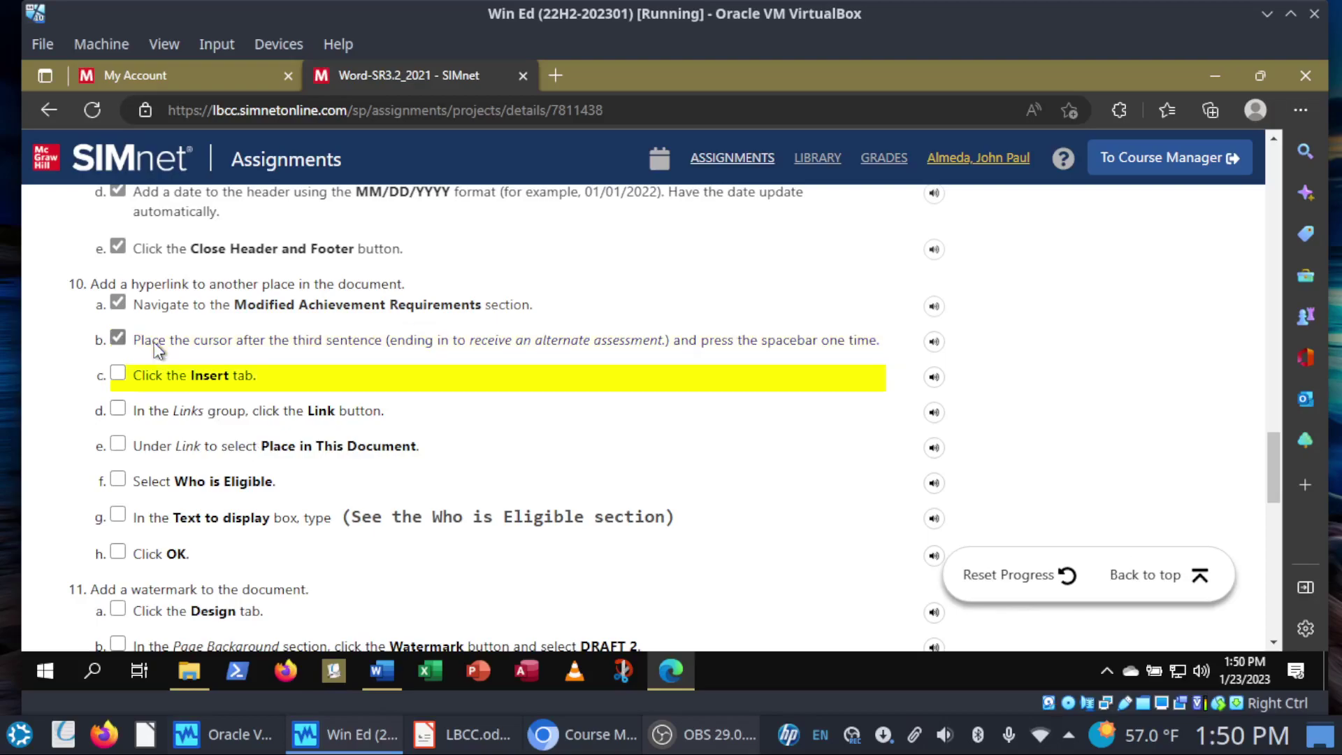
click(143, 384)
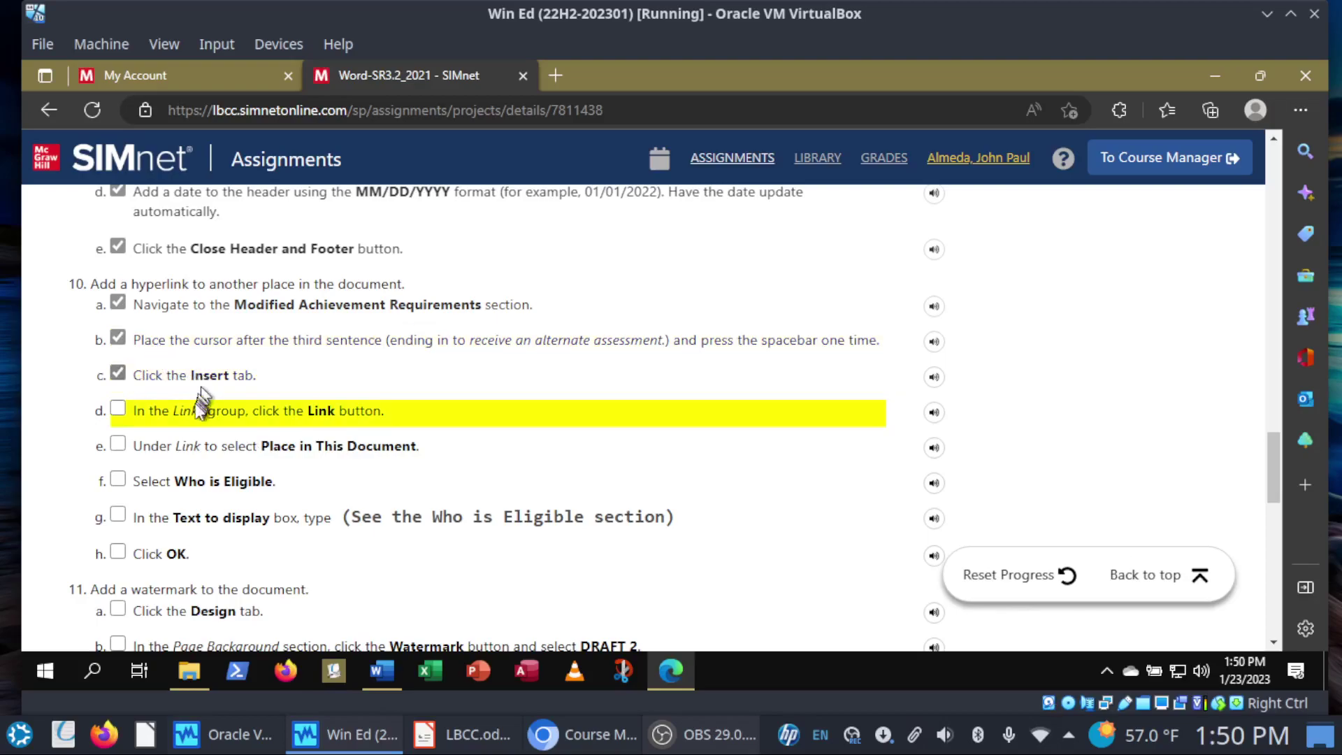
click(378, 672)
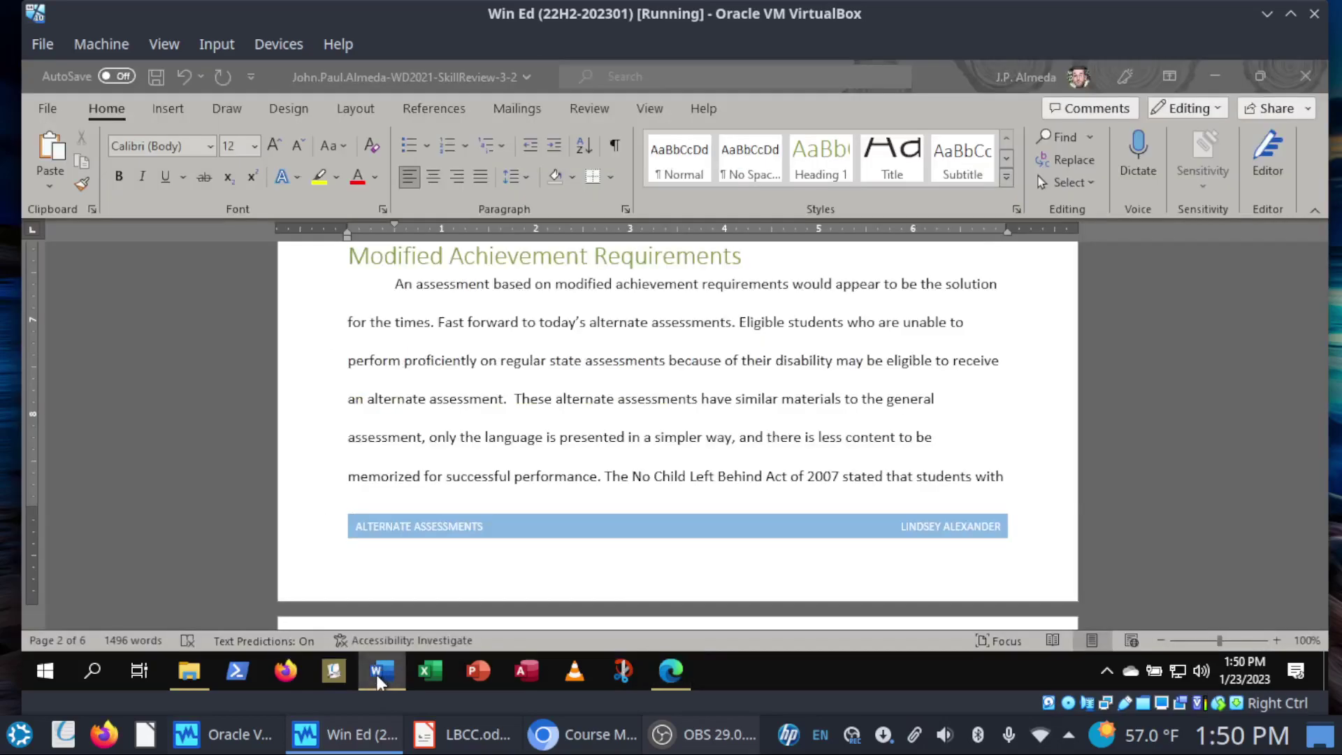
Start a hyperlink from the Insert tab's Link and target Place in This Document.
click(164, 109)
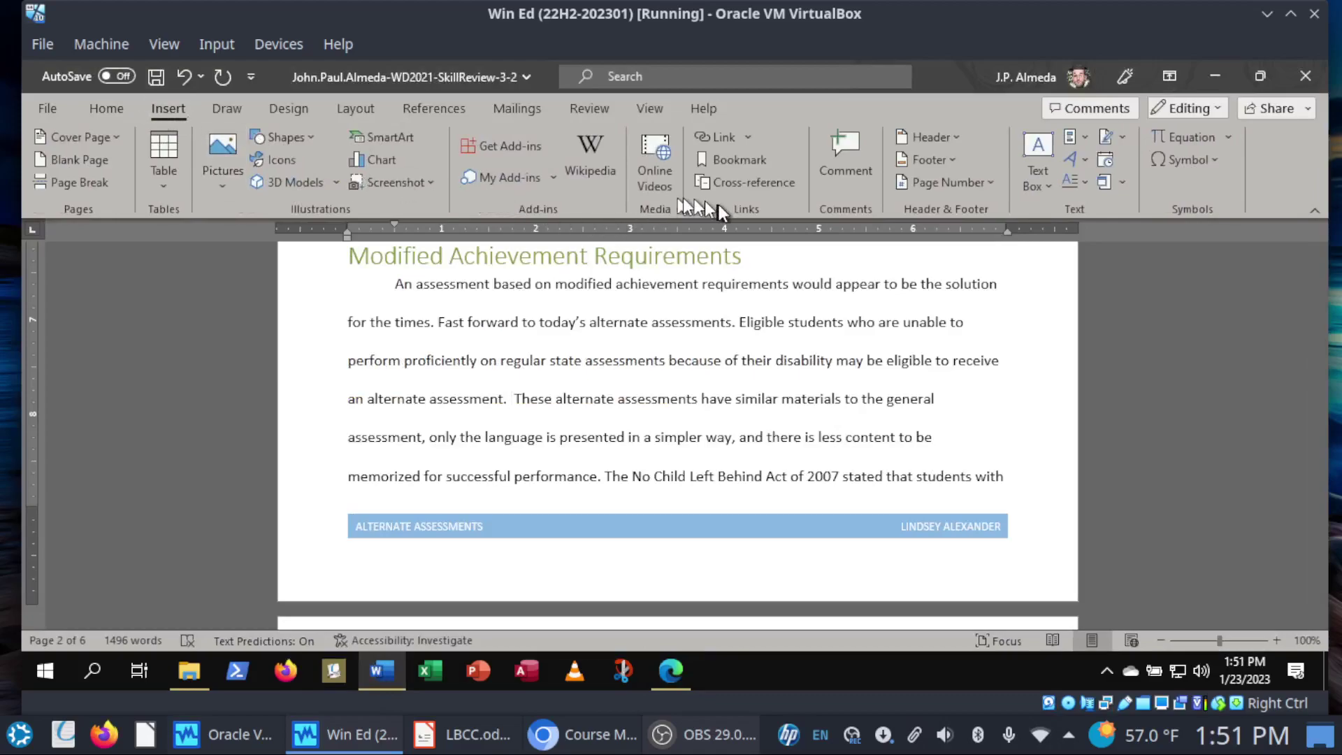
click(728, 138)
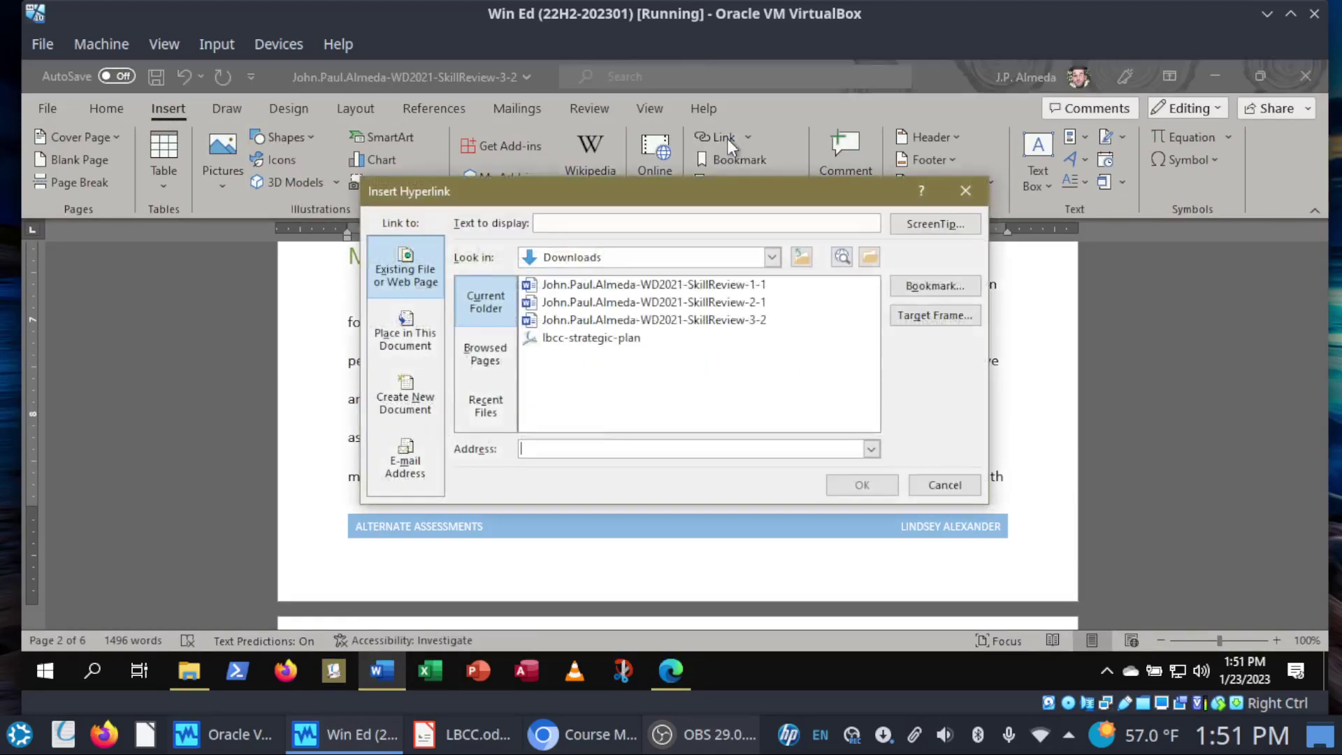
click(671, 671)
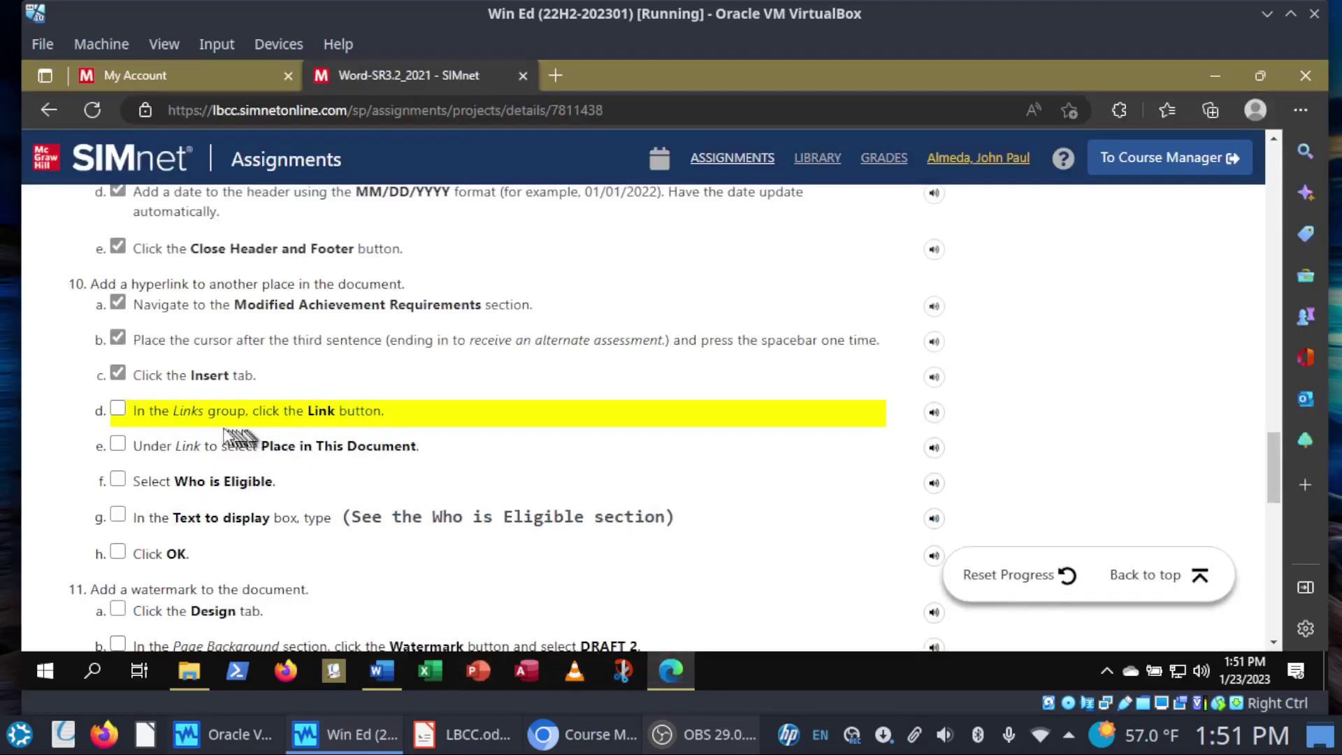
click(190, 416)
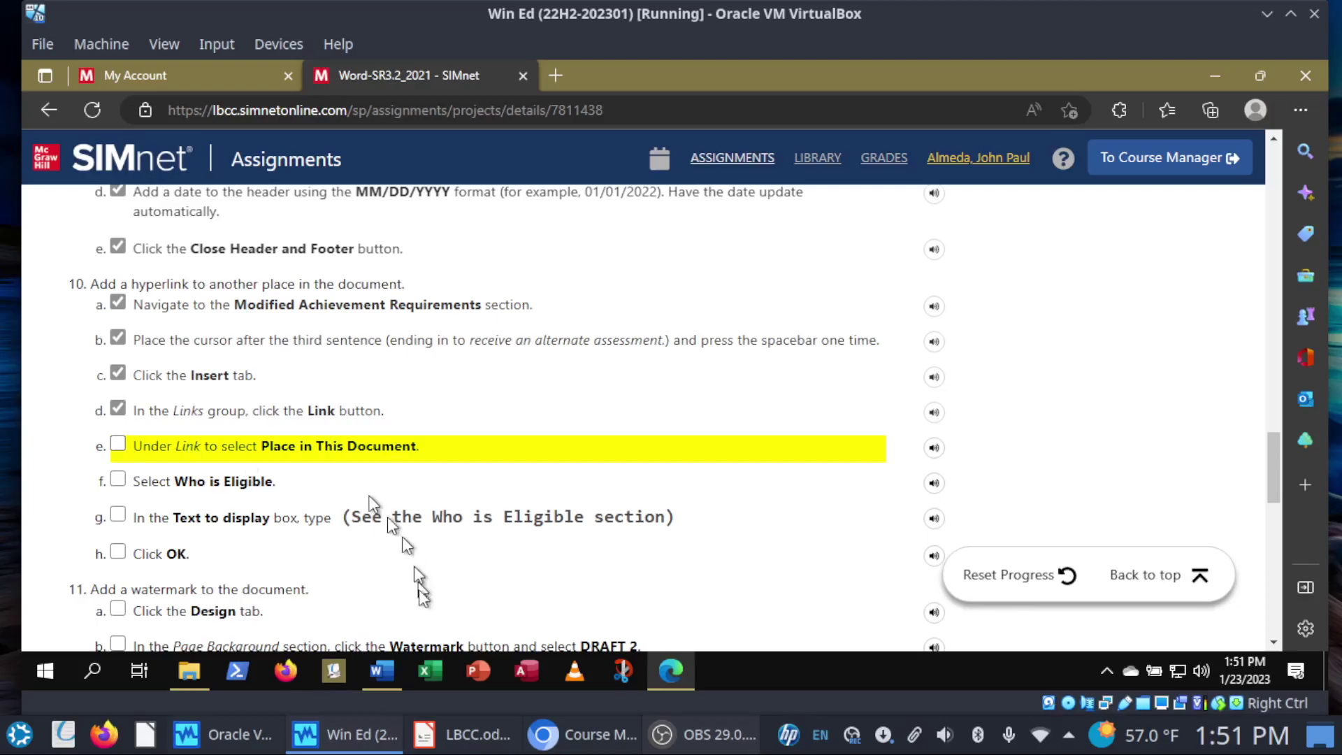
click(387, 672)
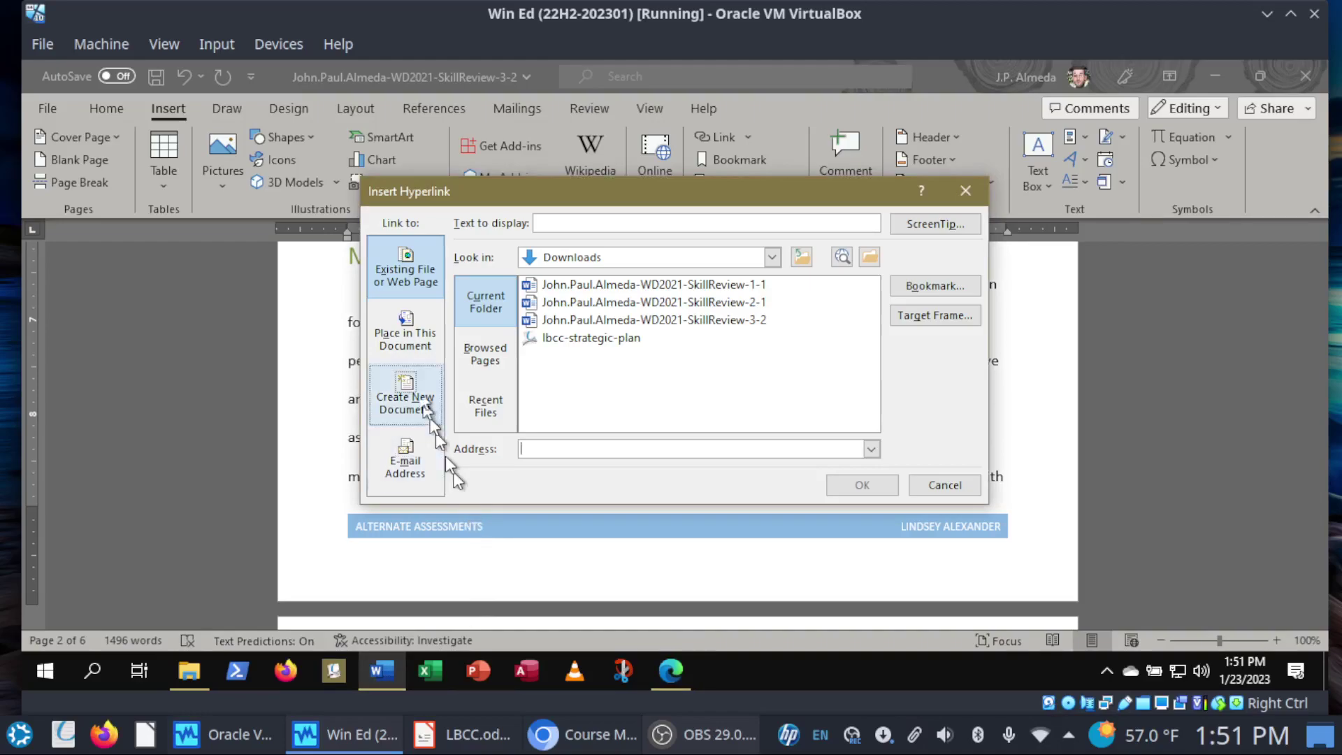
click(411, 350)
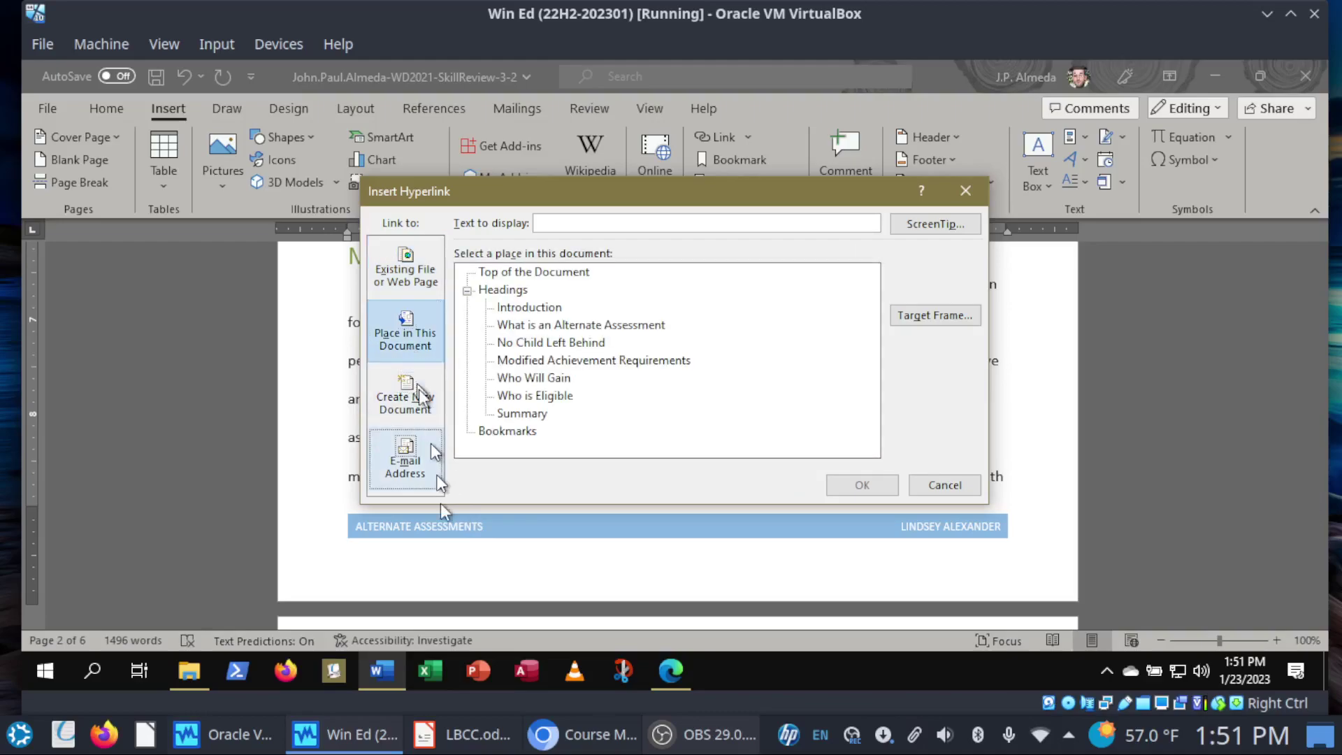
Tick SIMnet steps 10e–10f and select the Who is Eligible heading as the link target.
click(671, 669)
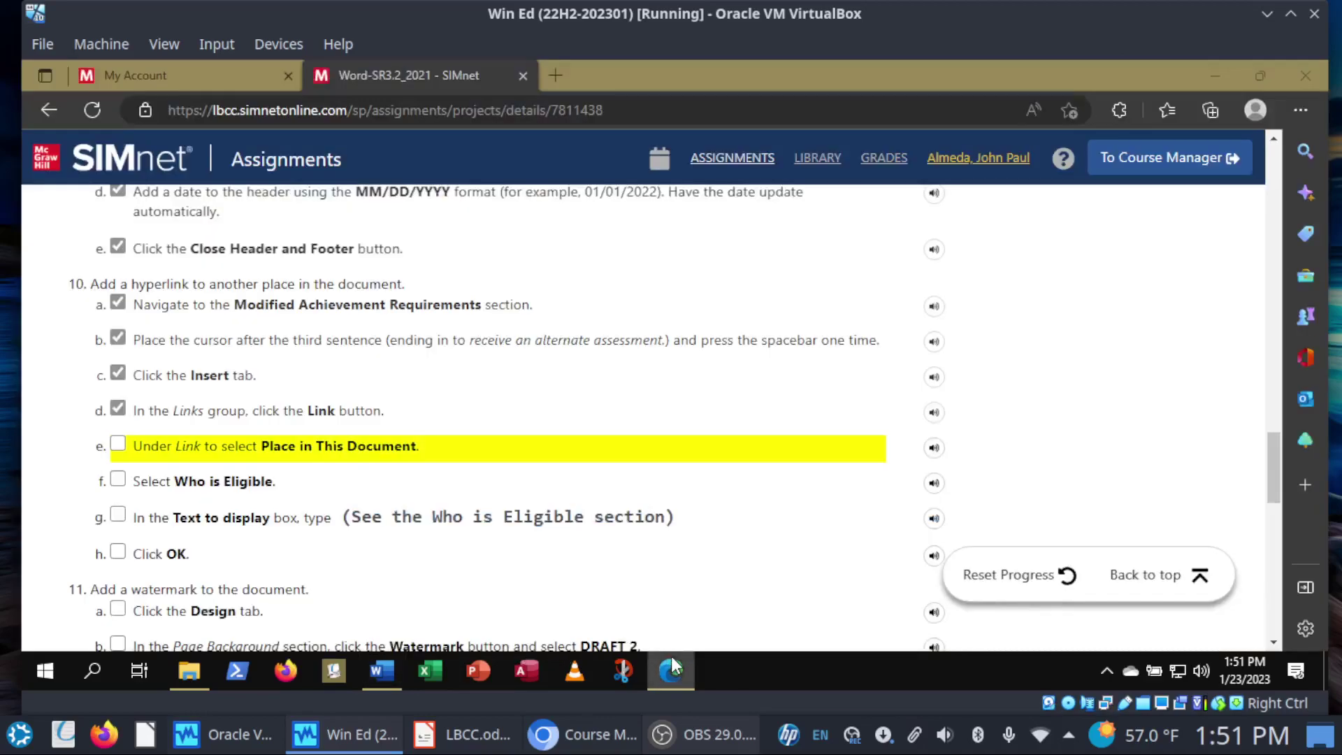
click(220, 450)
click(220, 482)
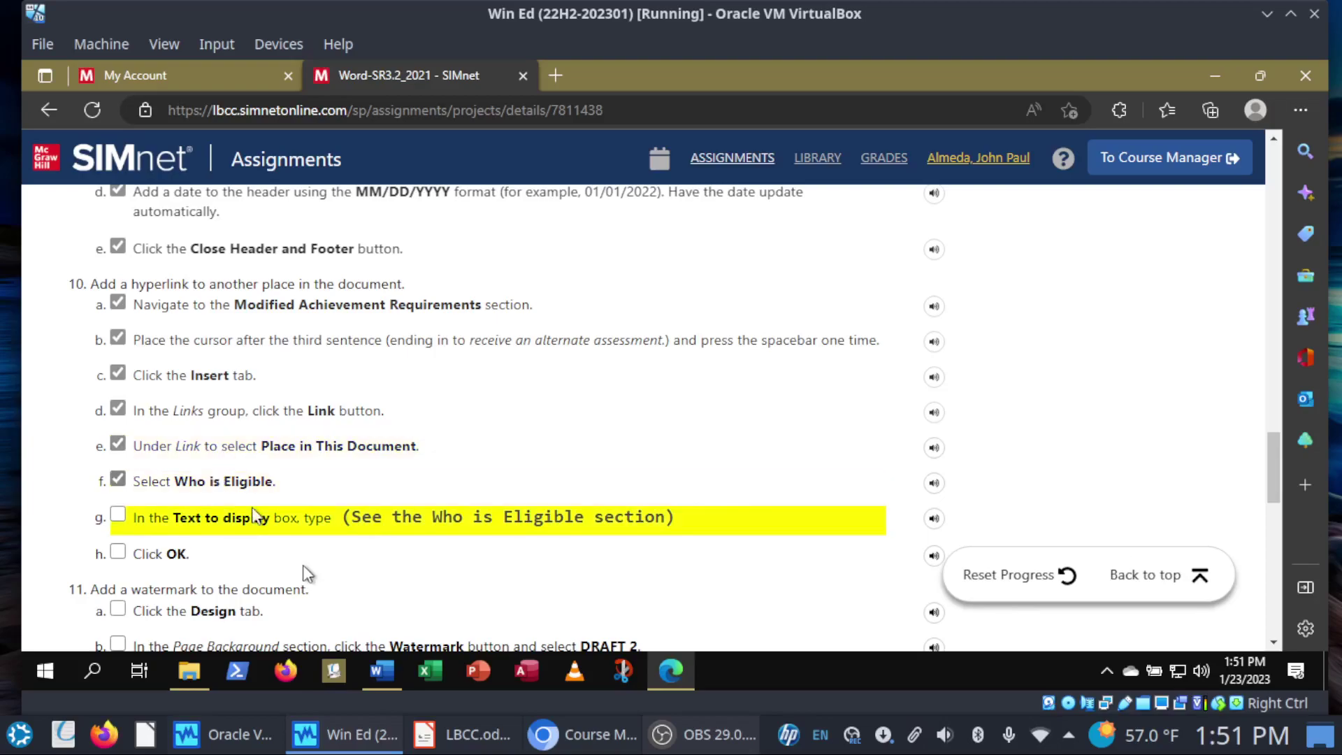
click(392, 663)
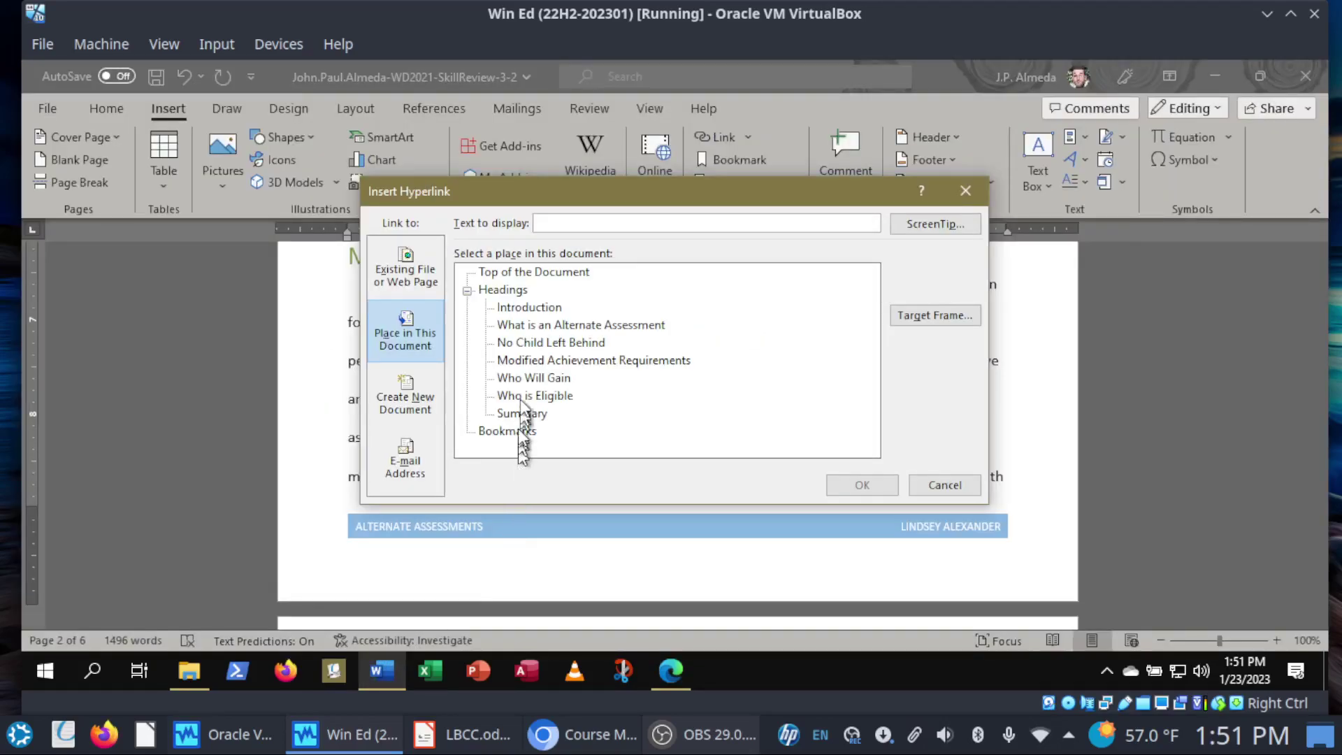
click(530, 396)
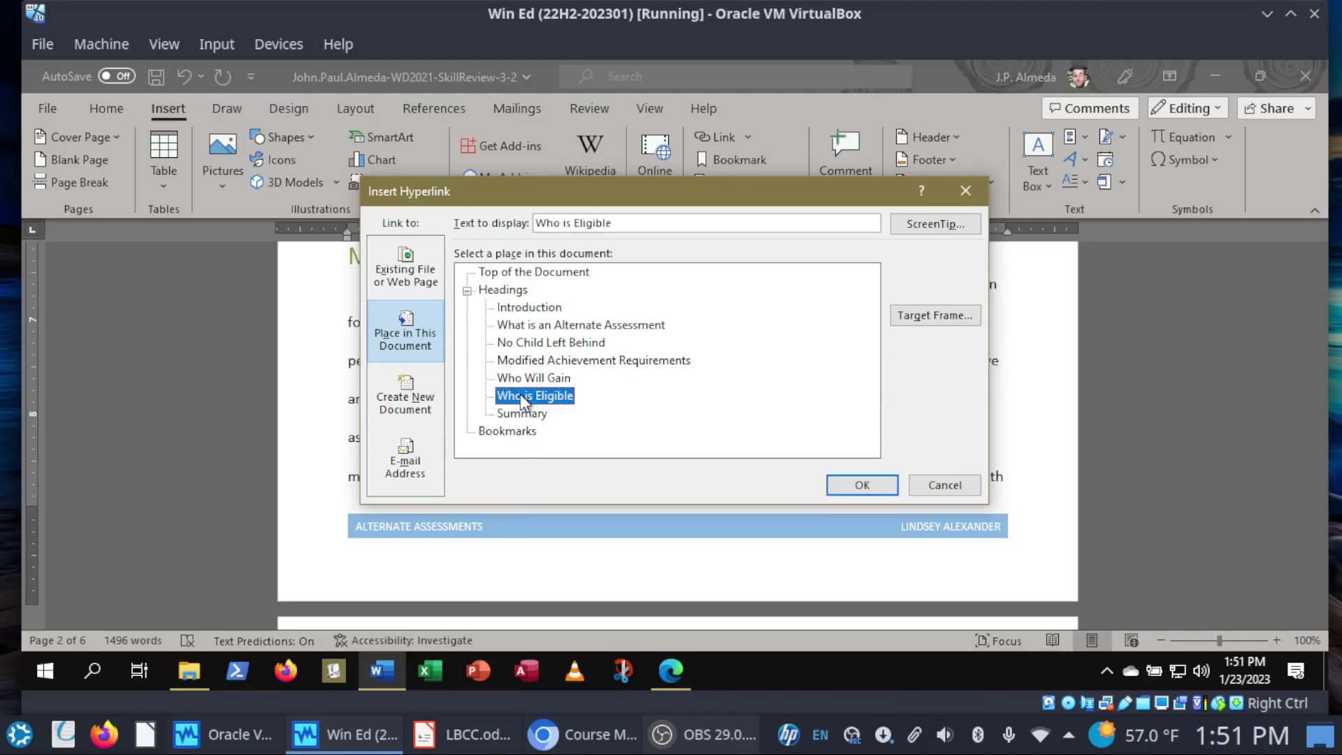
click(625, 223)
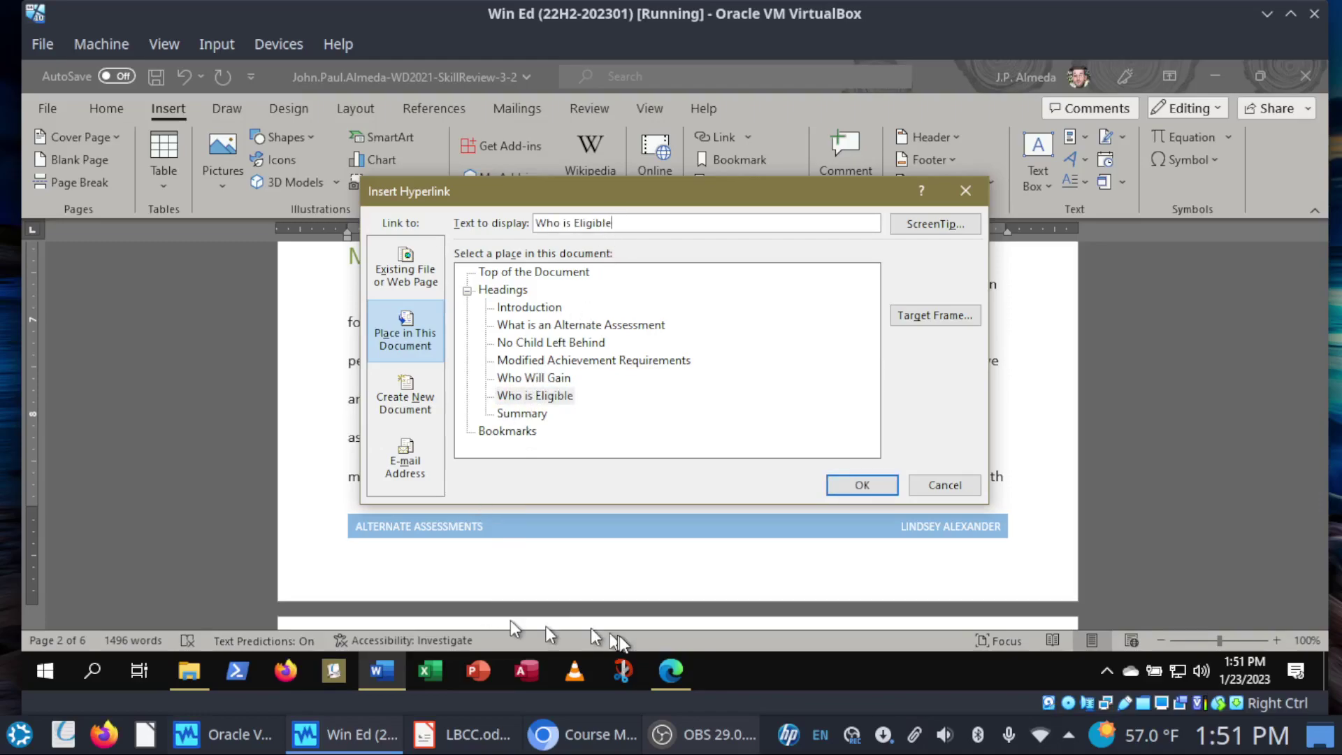
Make the display text '(See the Who is Eligible section)' and confirm the hyperlink.
click(672, 670)
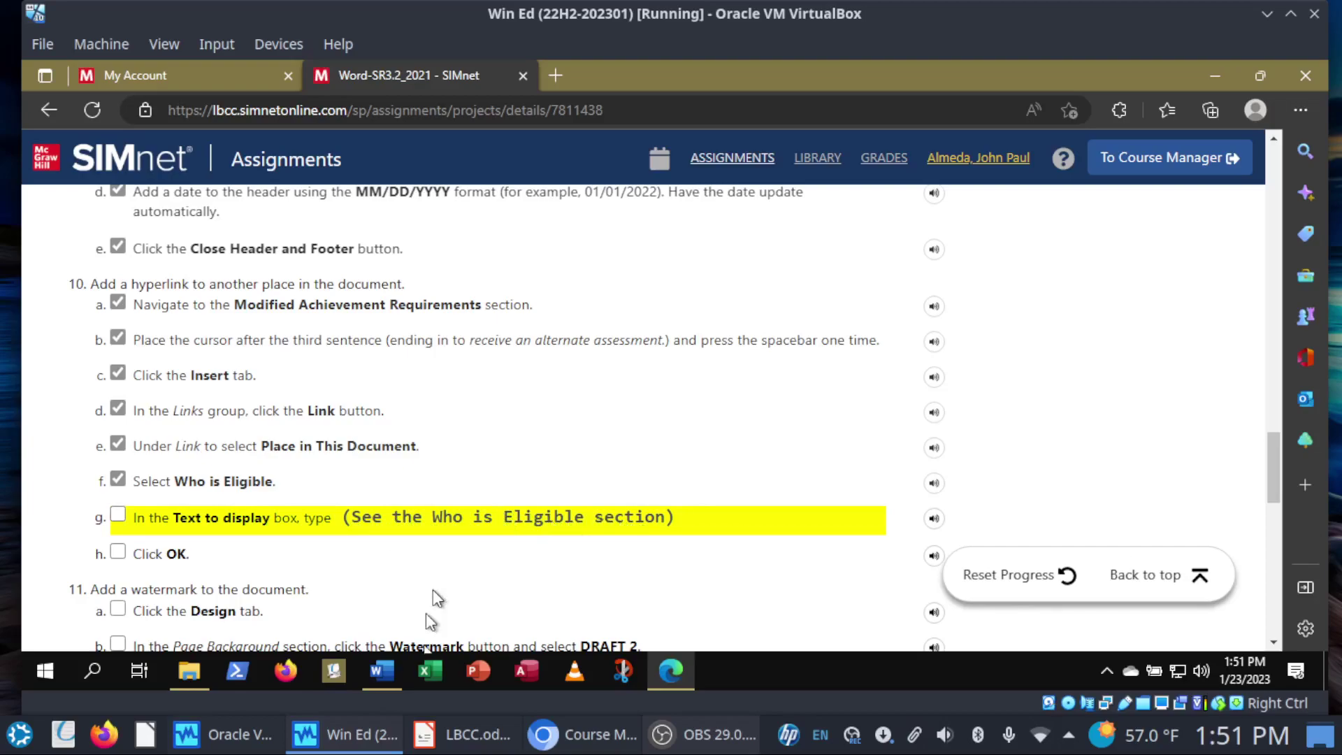
mouse_move(378, 684)
click(396, 652)
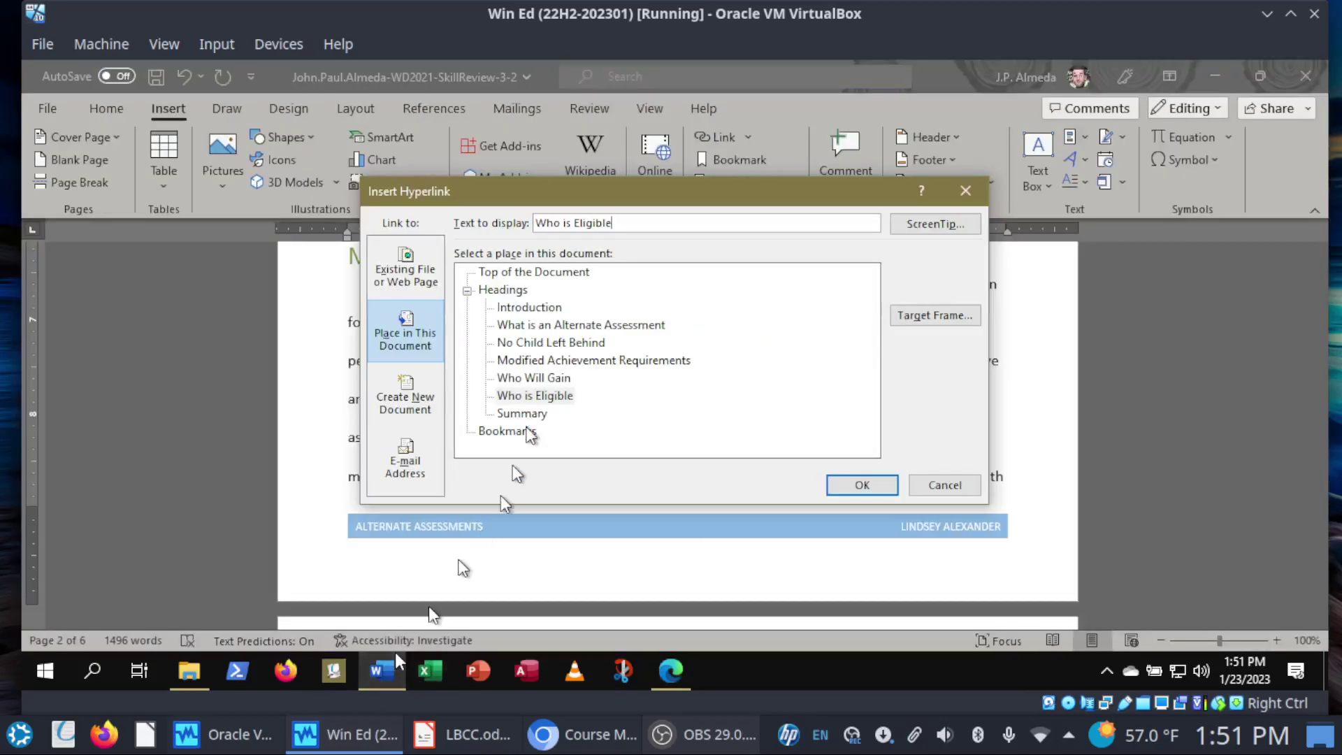
click(537, 222)
text((See the)
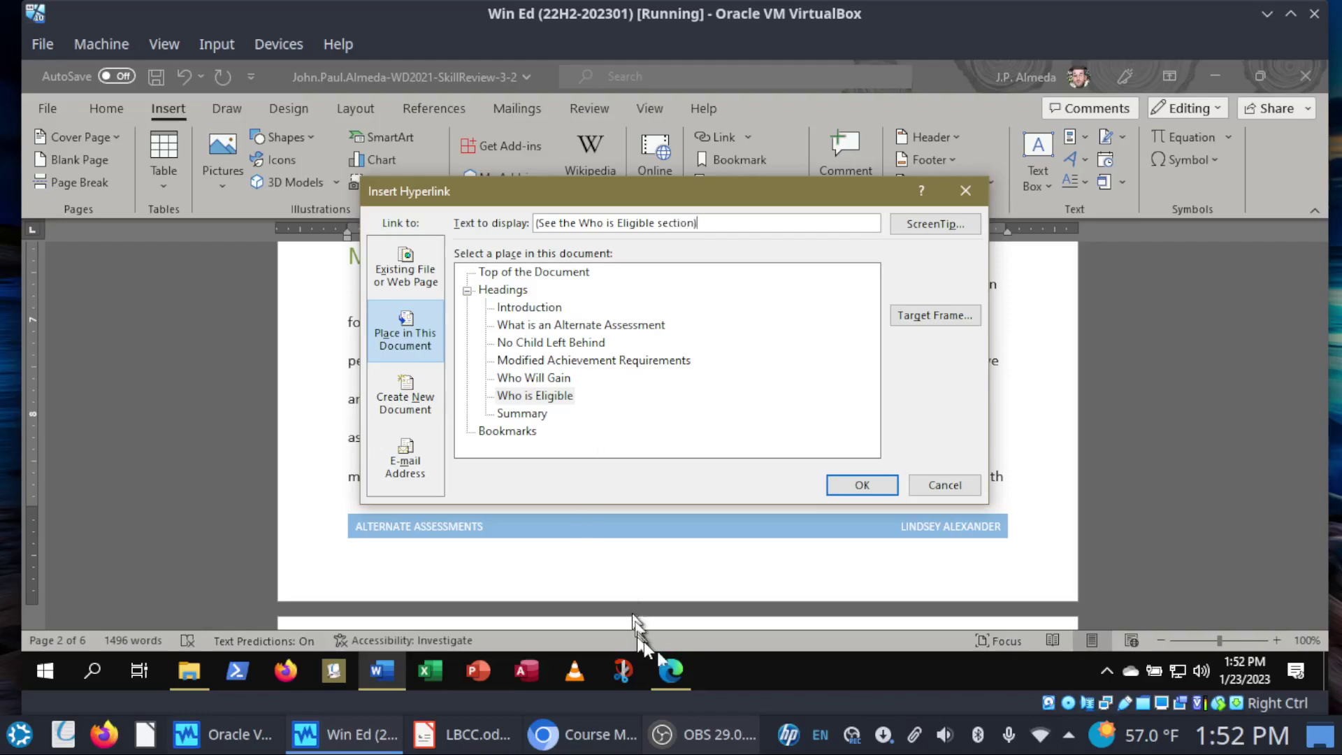
click(671, 671)
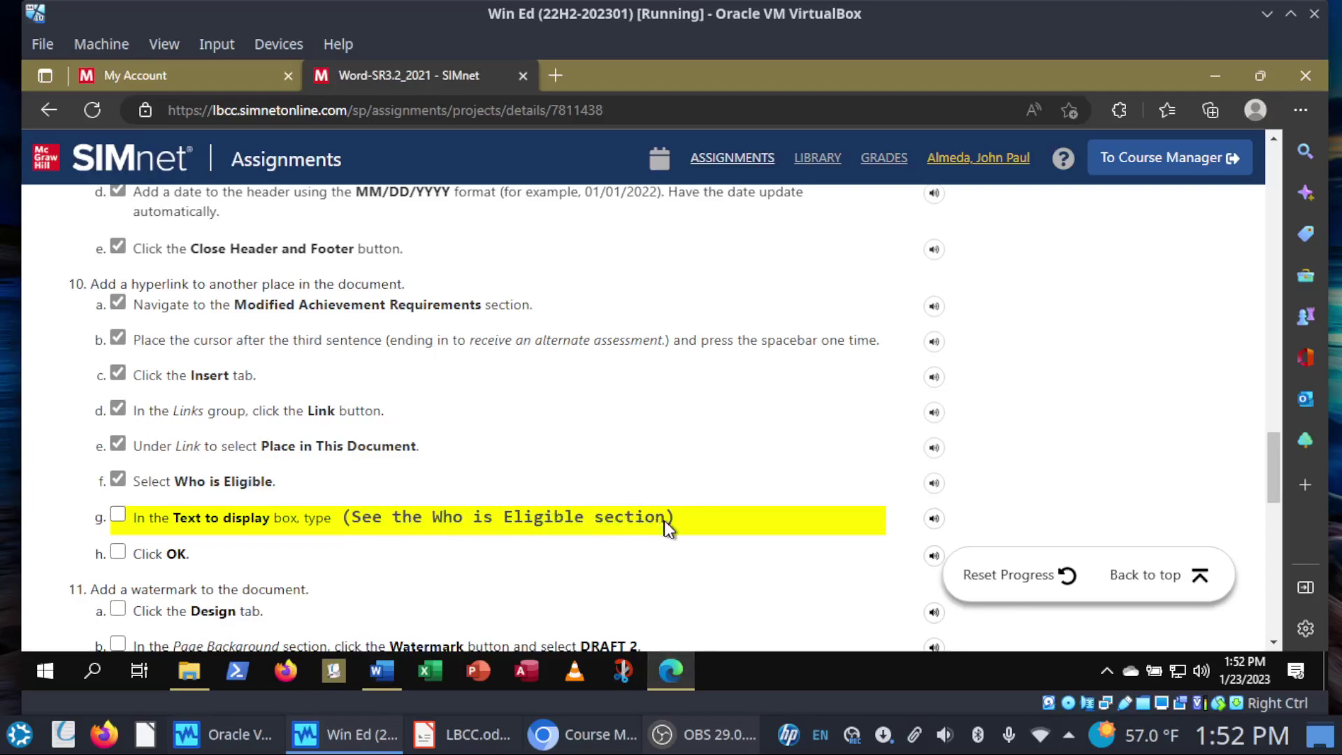
click(265, 531)
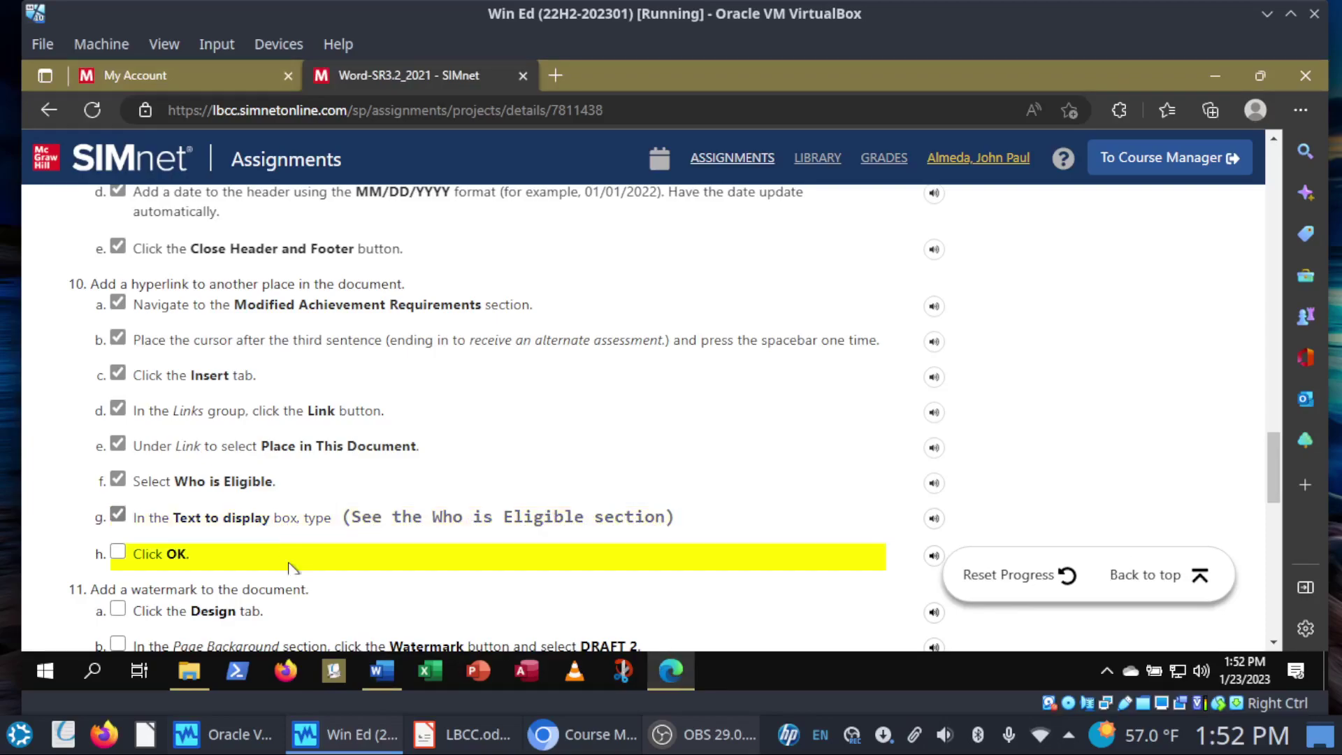
click(384, 673)
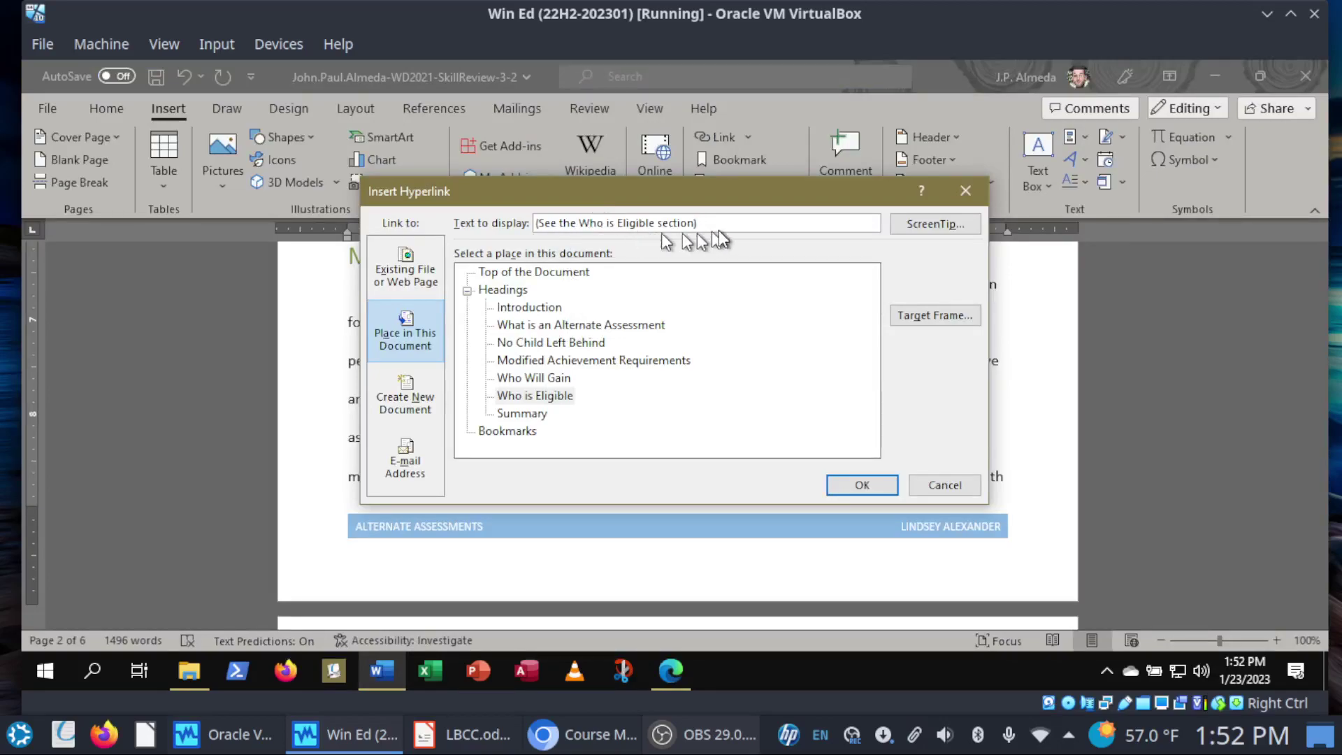
click(853, 488)
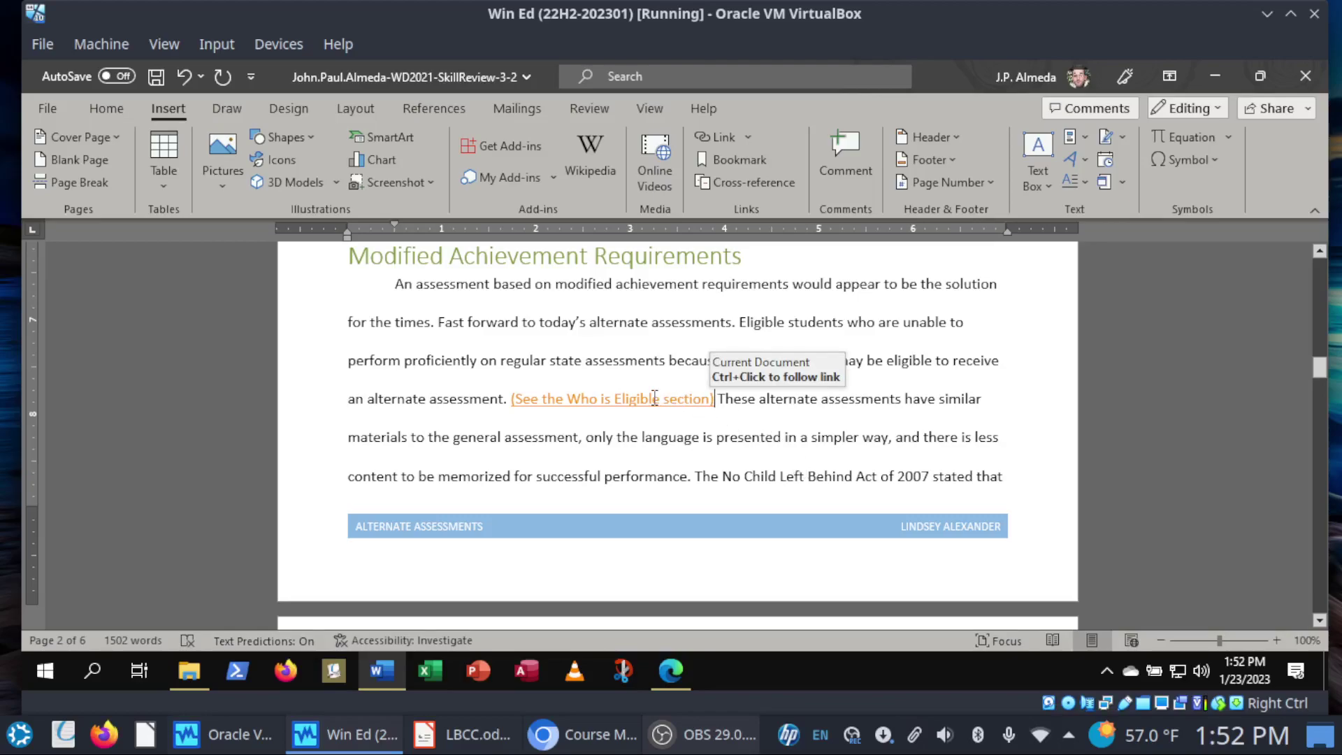
Tick step 10h, test the Who is Eligible link, and save the report.
click(675, 678)
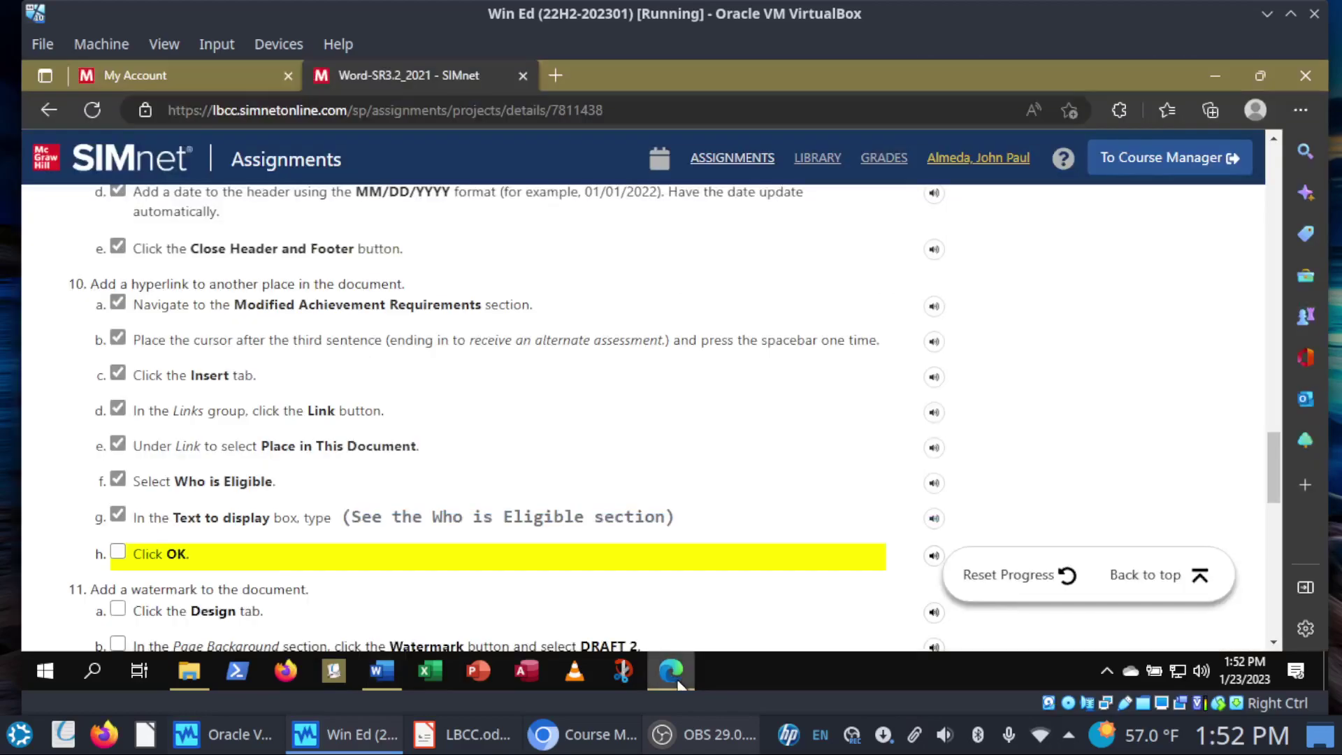
click(155, 554)
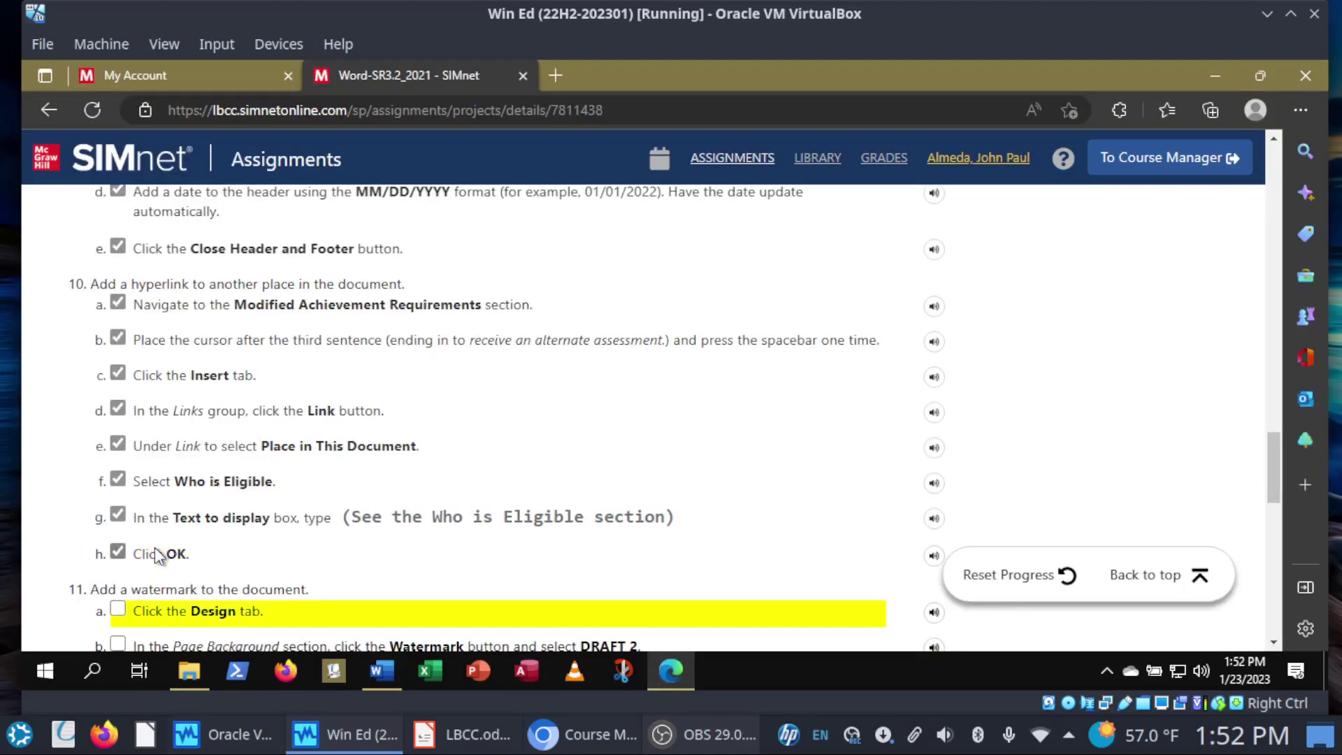
click(373, 665)
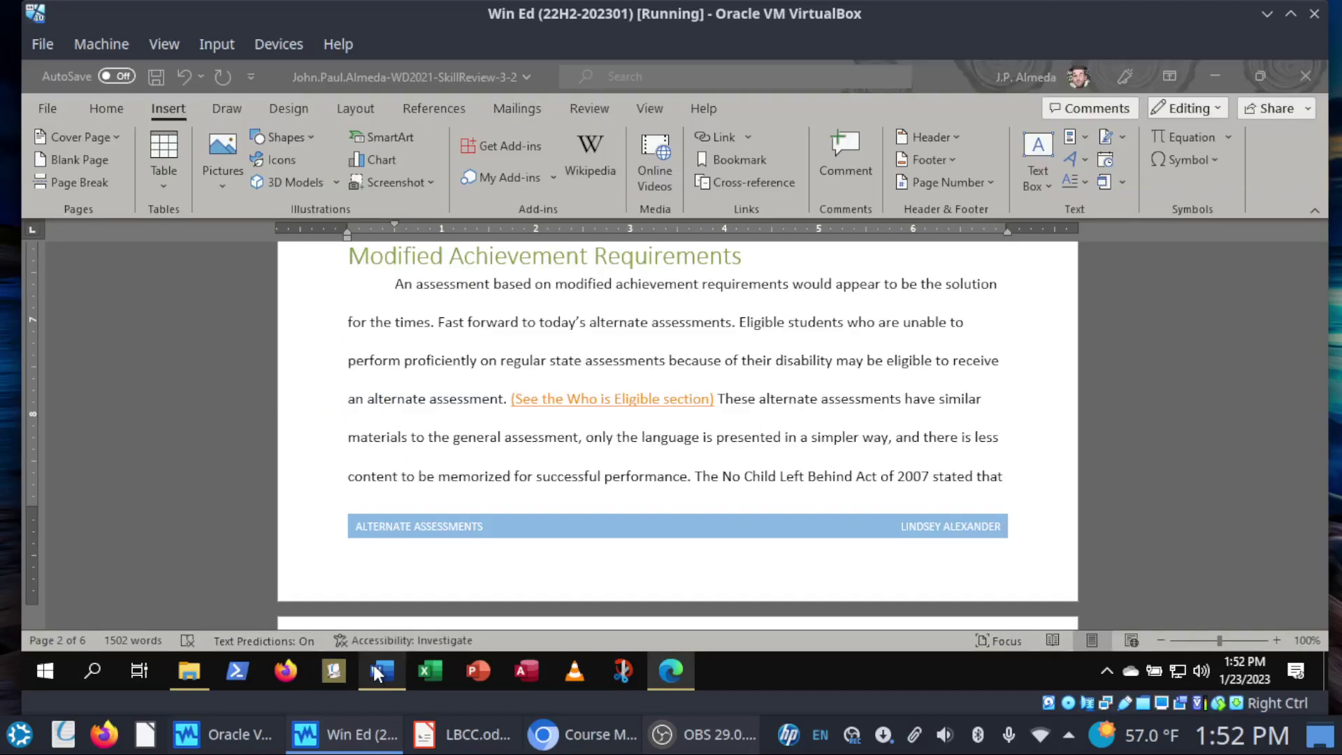
ctrl+click(585, 400)
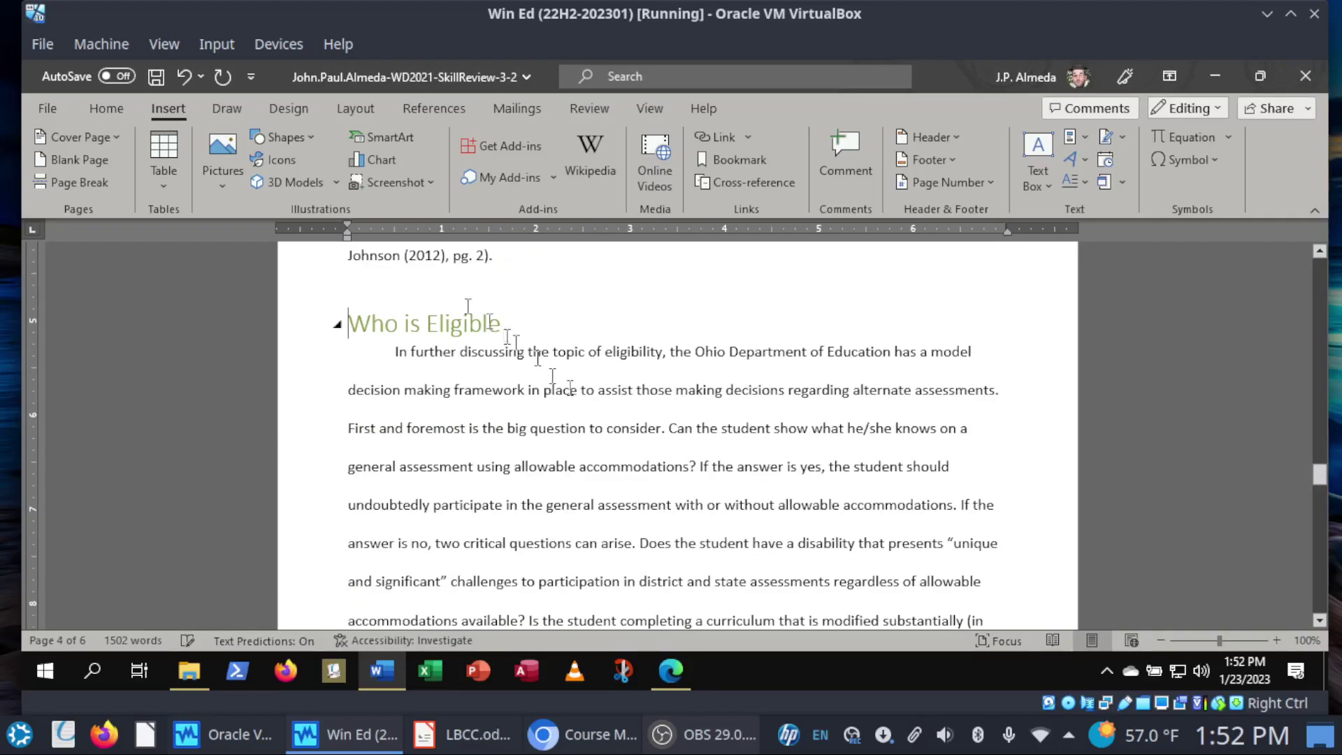
click(155, 77)
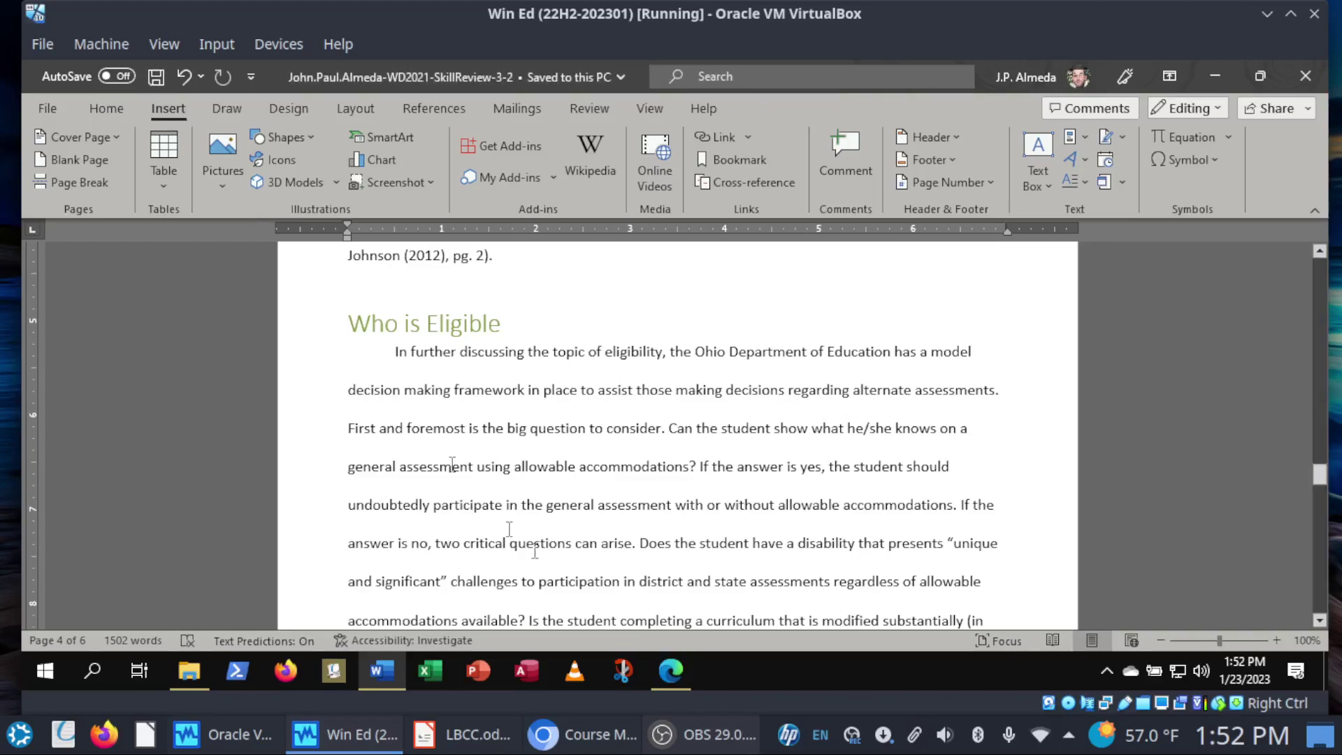
click(678, 675)
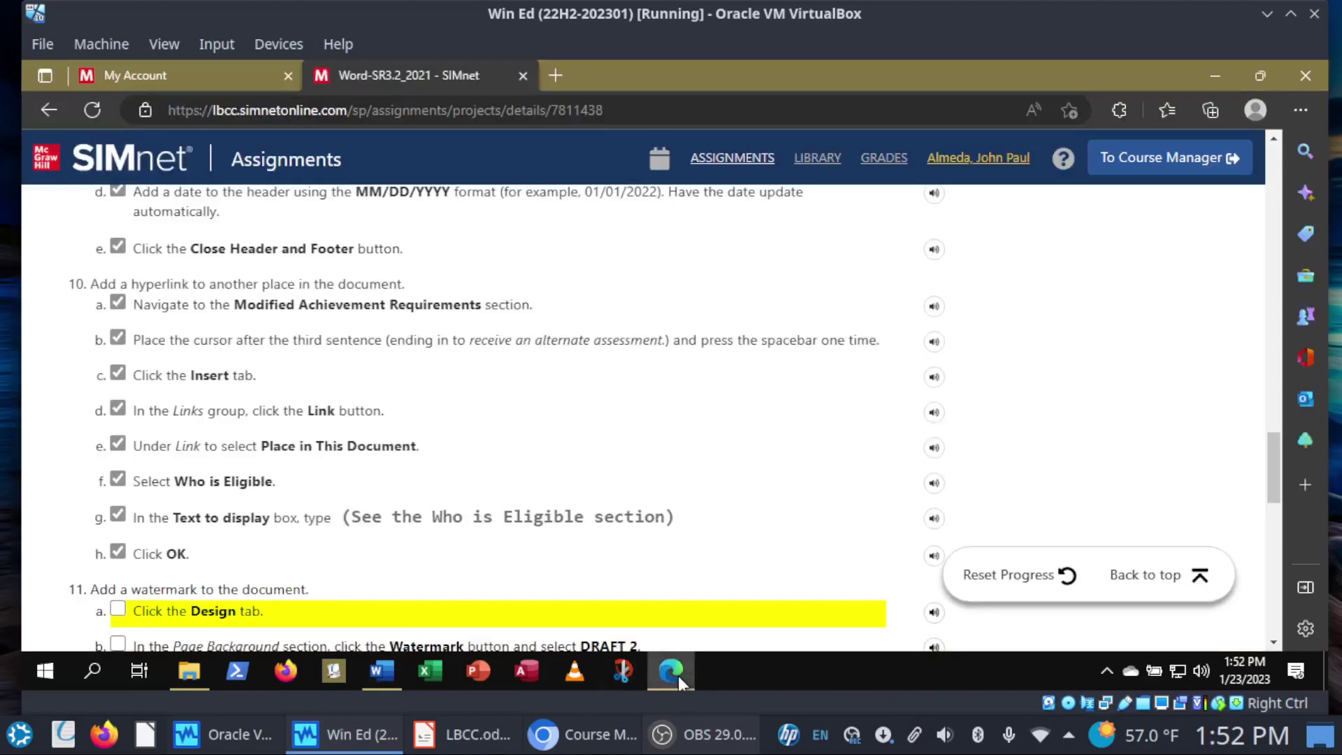
Scroll SIMnet to step 11, tick step 11a, and bring Word back to the front.
scroll(501, 505, down, 3)
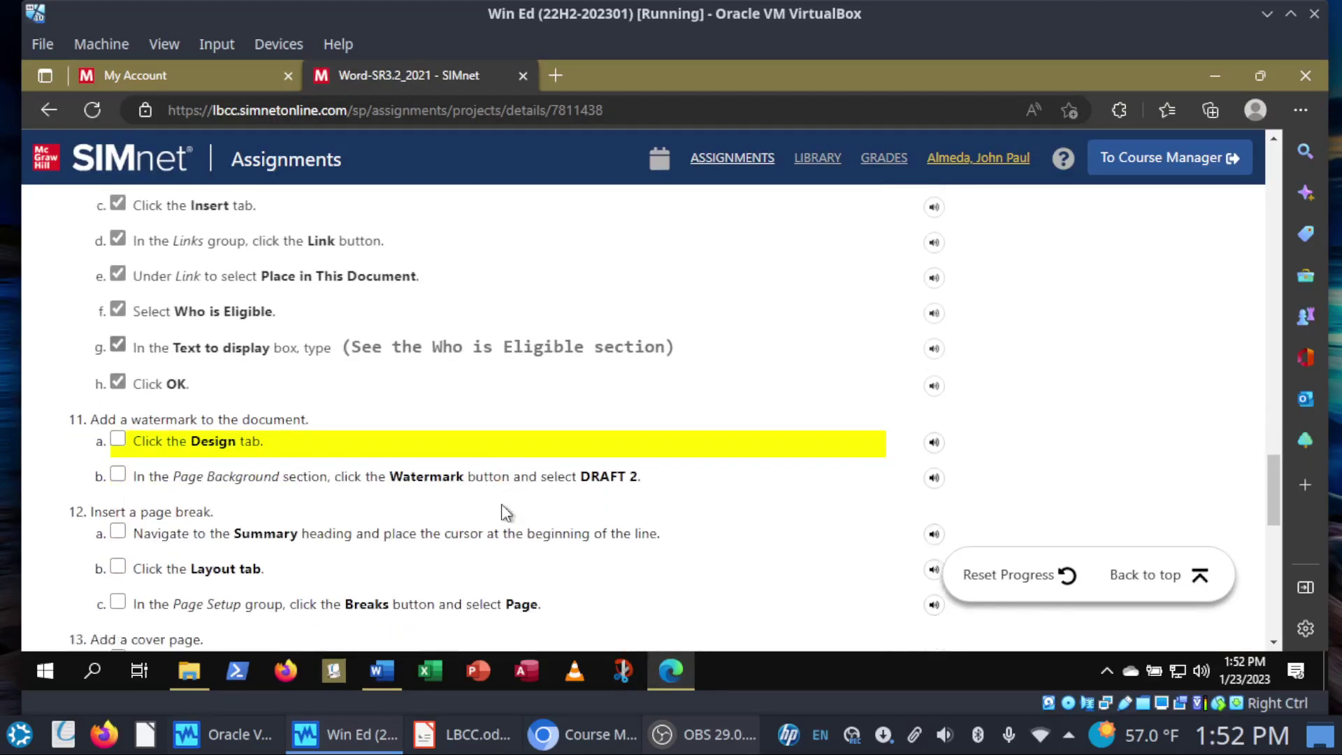
scroll(501, 505, down, 1)
scroll(501, 505, down, 1)
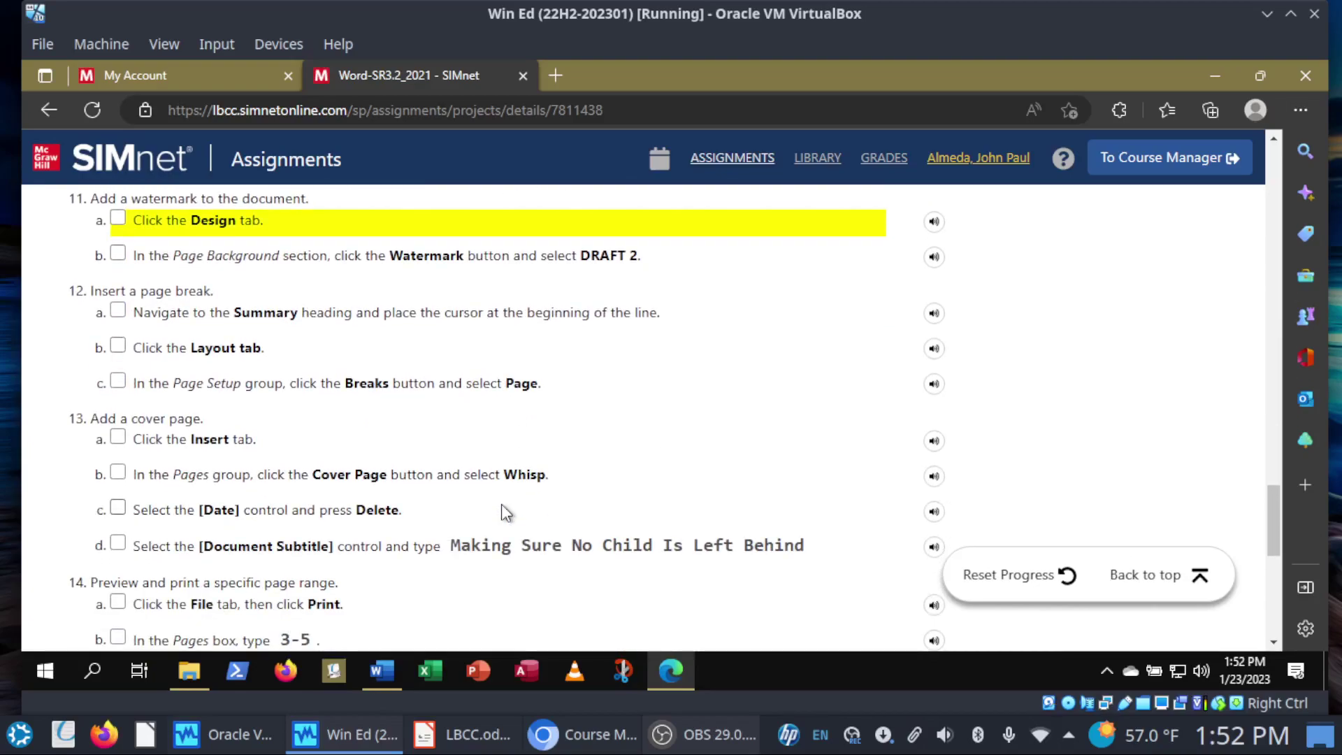
click(170, 225)
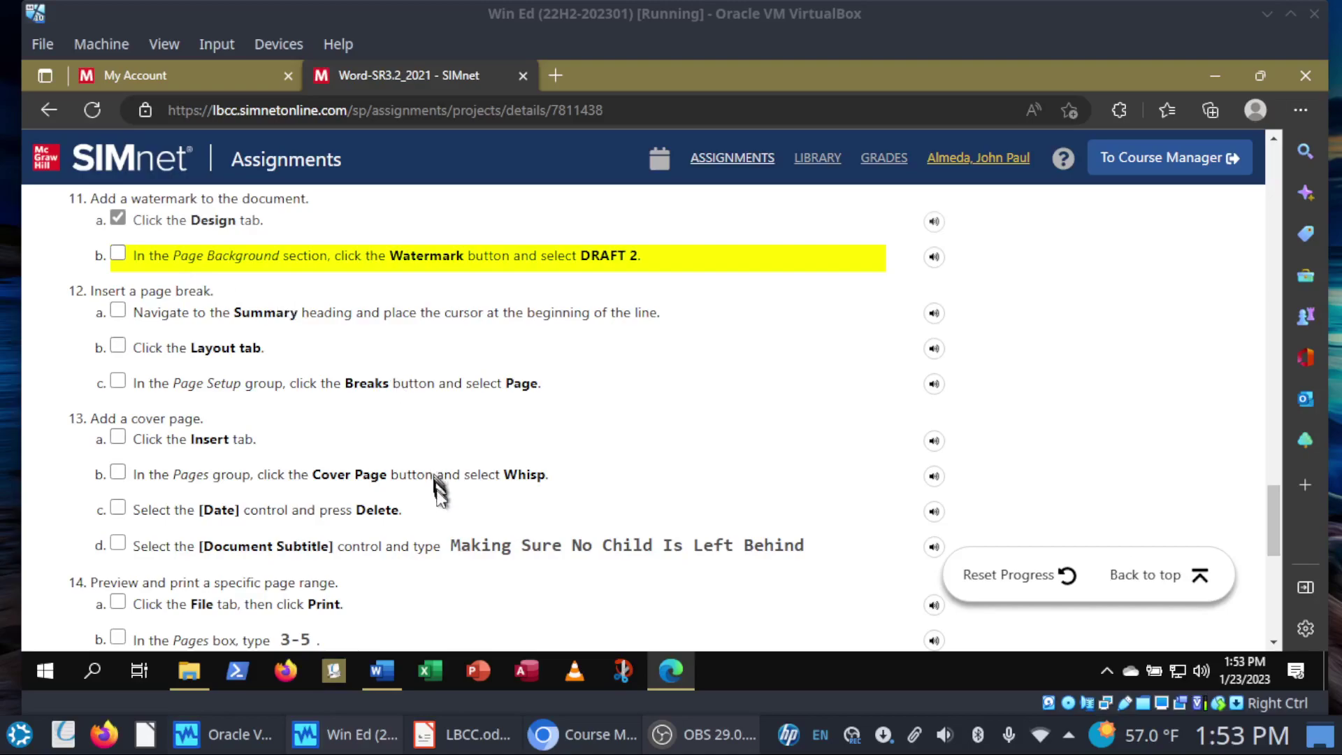
click(378, 673)
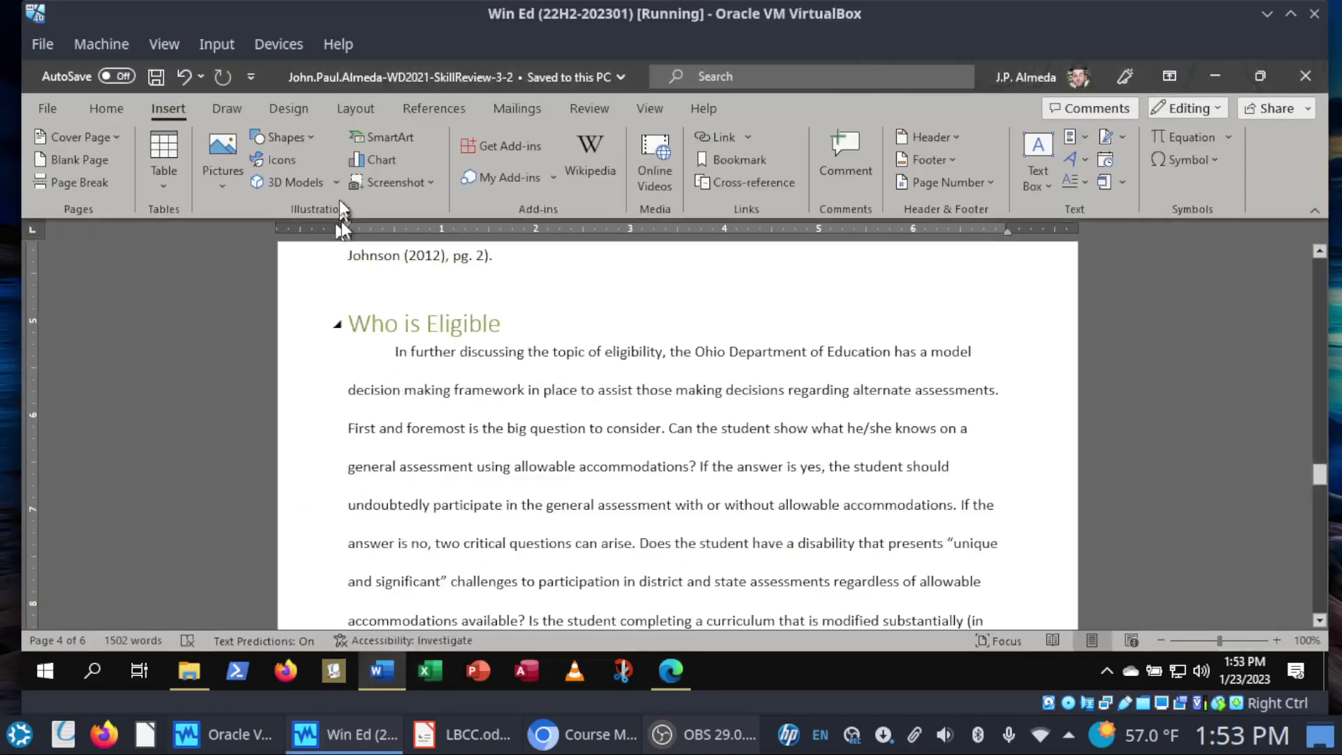
Apply the DRAFT 2 watermark from the Design tab's Watermark gallery.
click(289, 116)
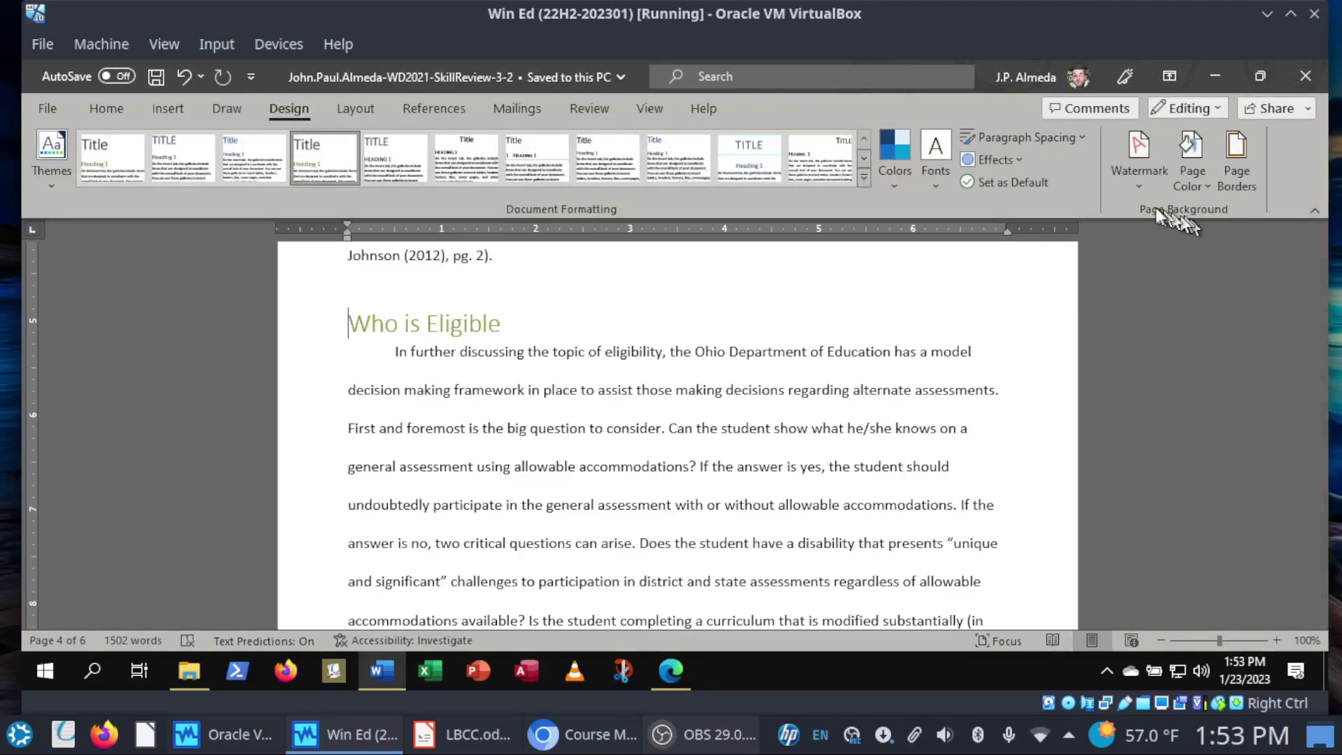
click(1140, 161)
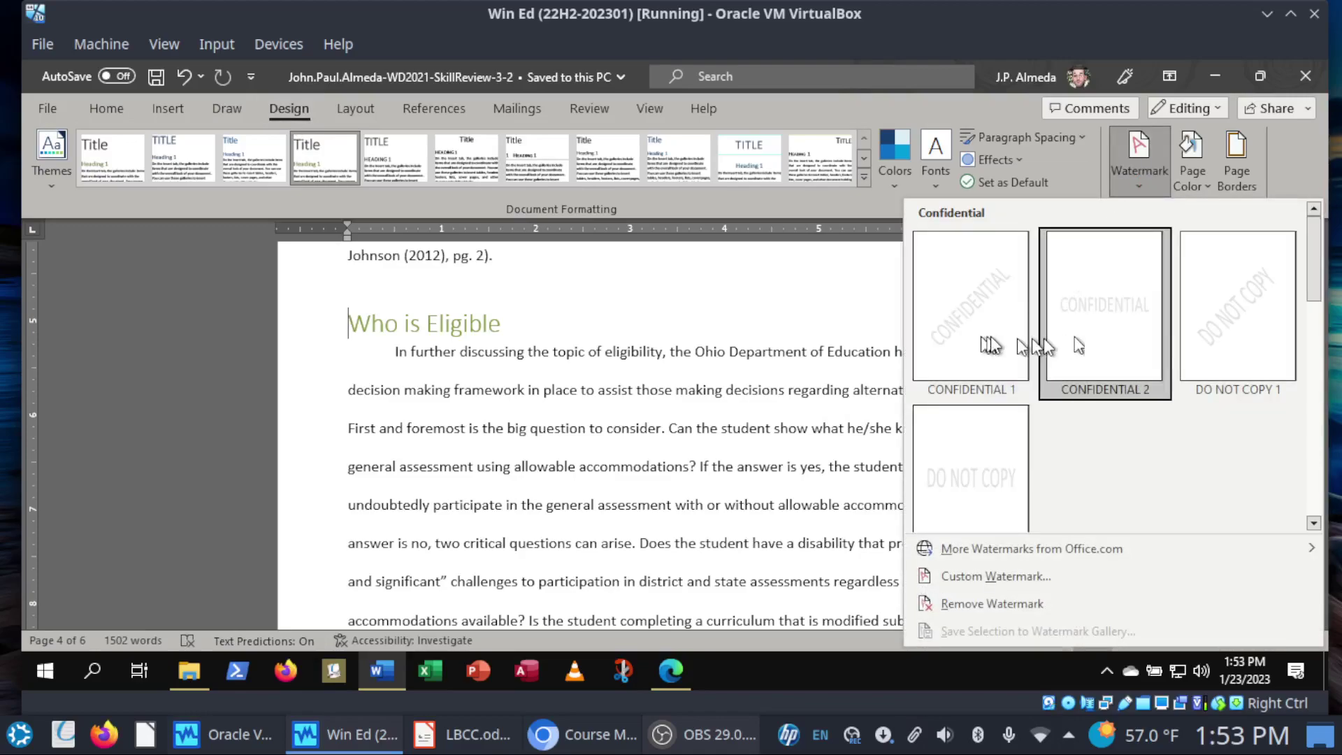
scroll(1137, 487, down, 10)
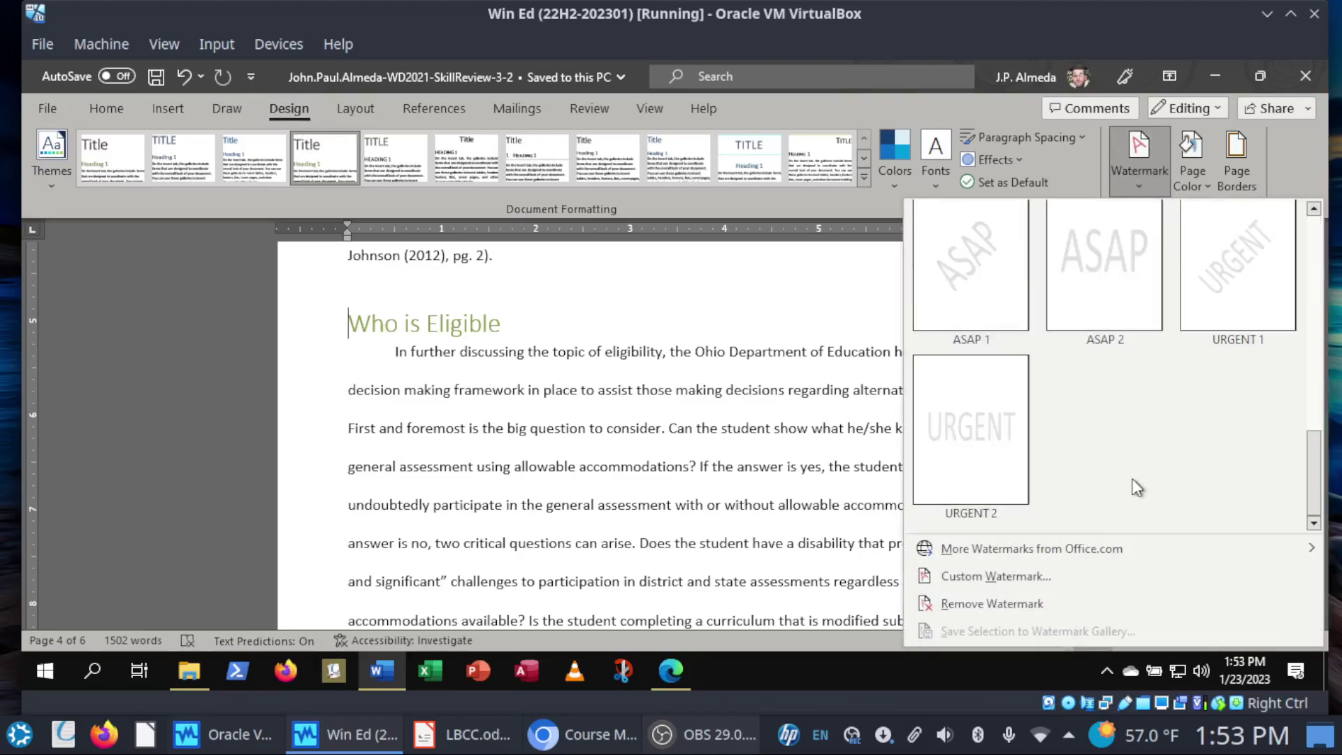
scroll(1137, 488, up, 10)
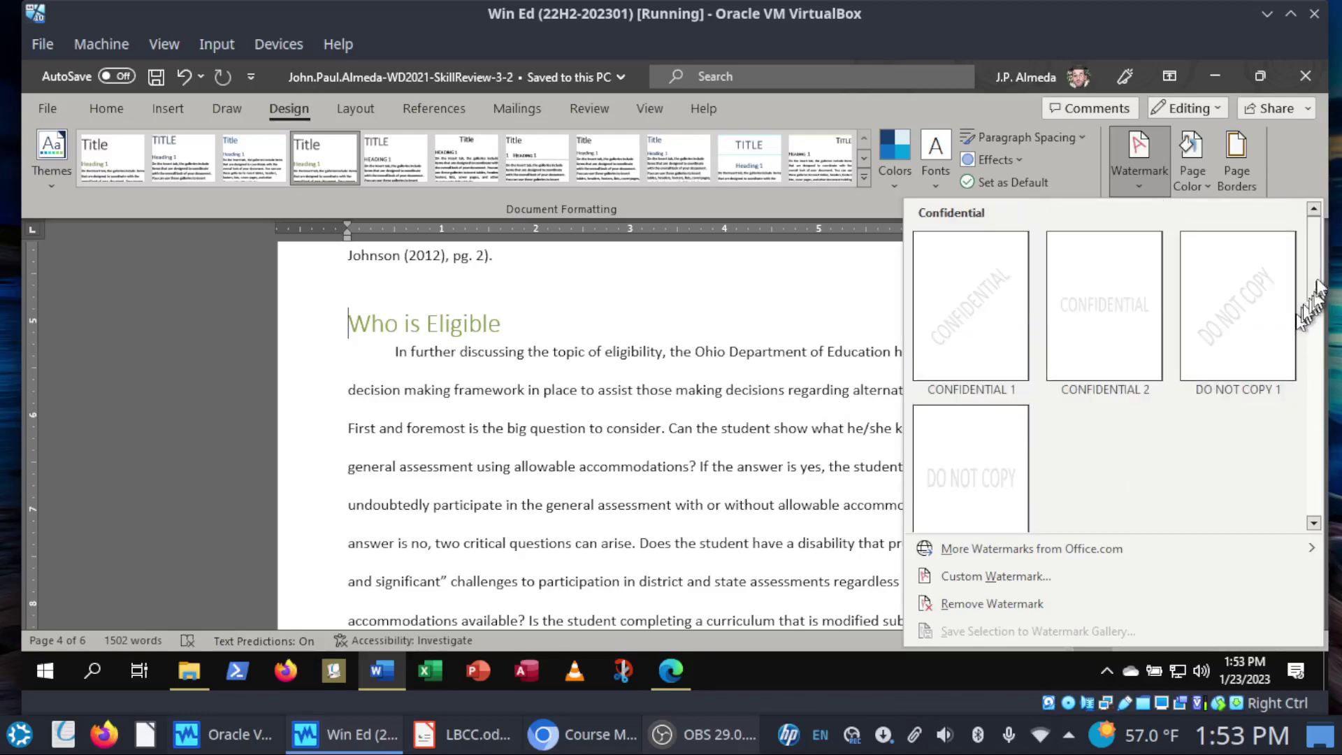
drag(1319, 265, 1319, 344)
drag(1314, 342, 1314, 356)
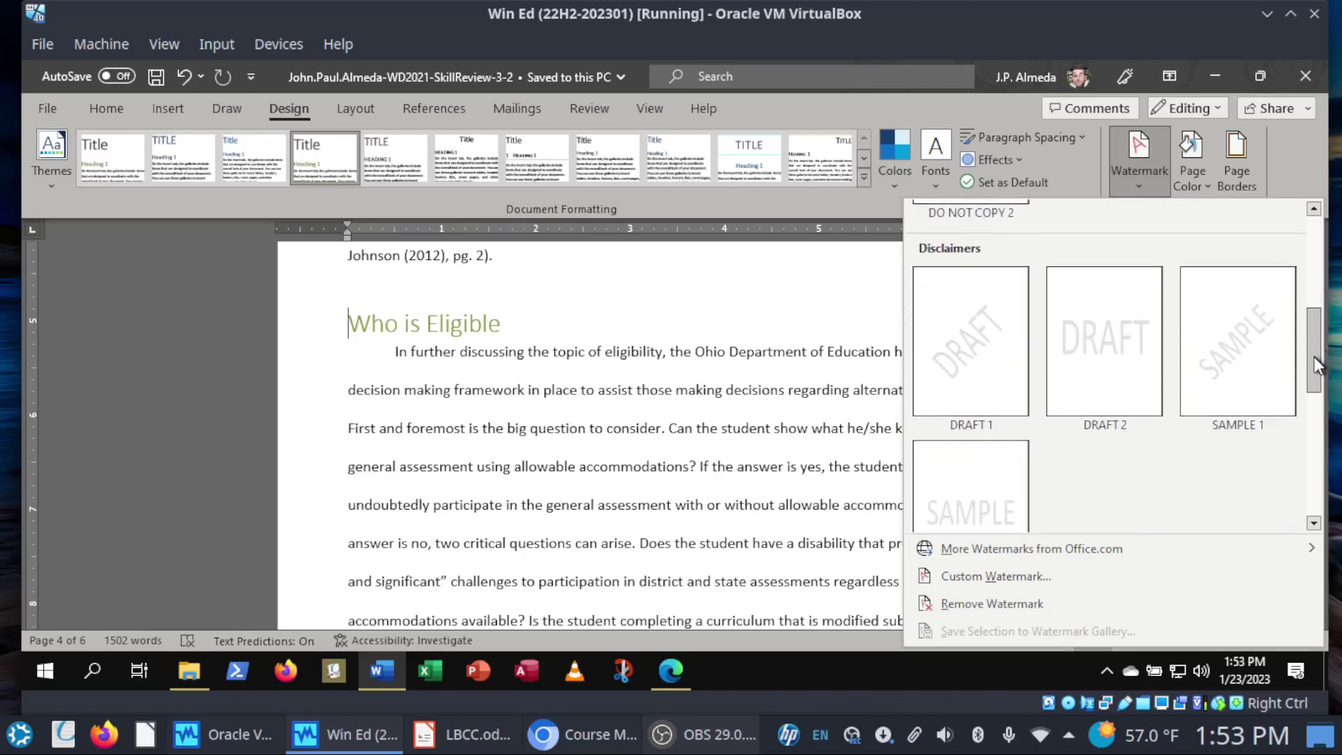
click(1075, 359)
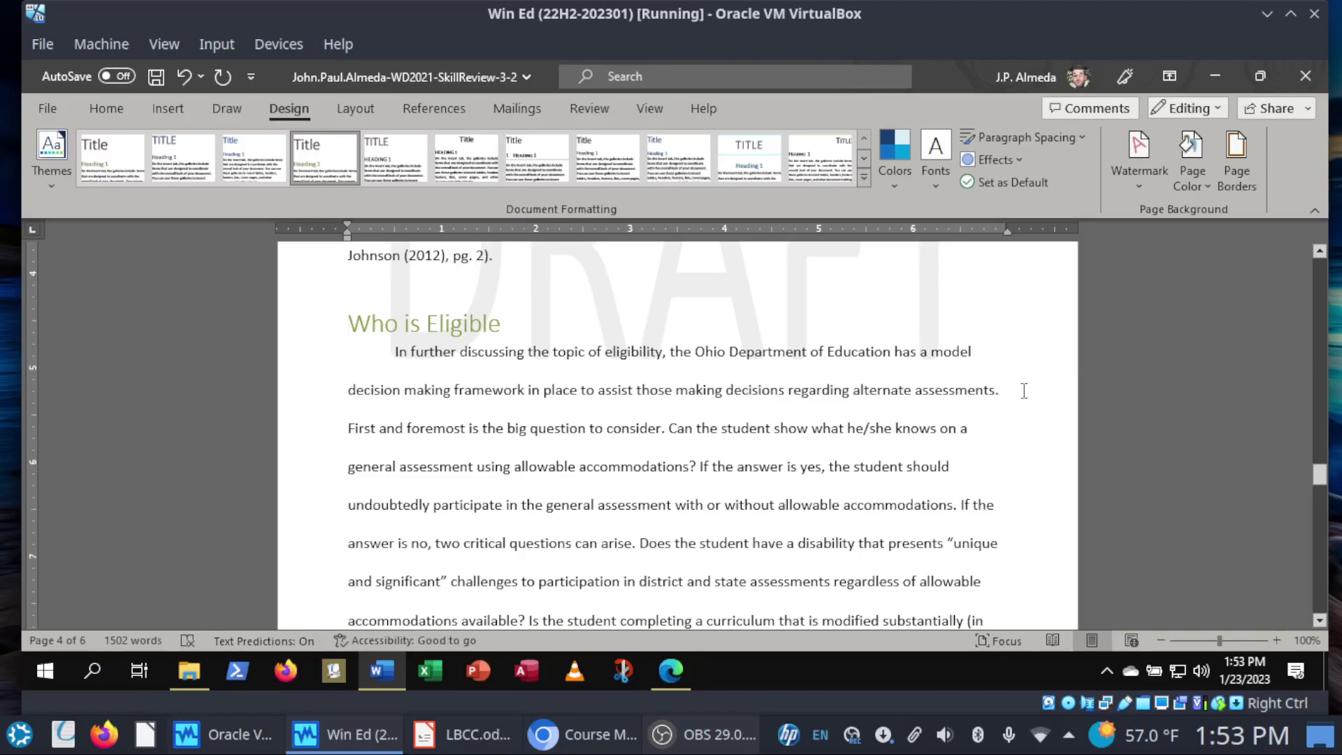
Save the DRAFT 2 watermarked report and tick step 11b in SIMnet.
scroll(1024, 390, up, 5)
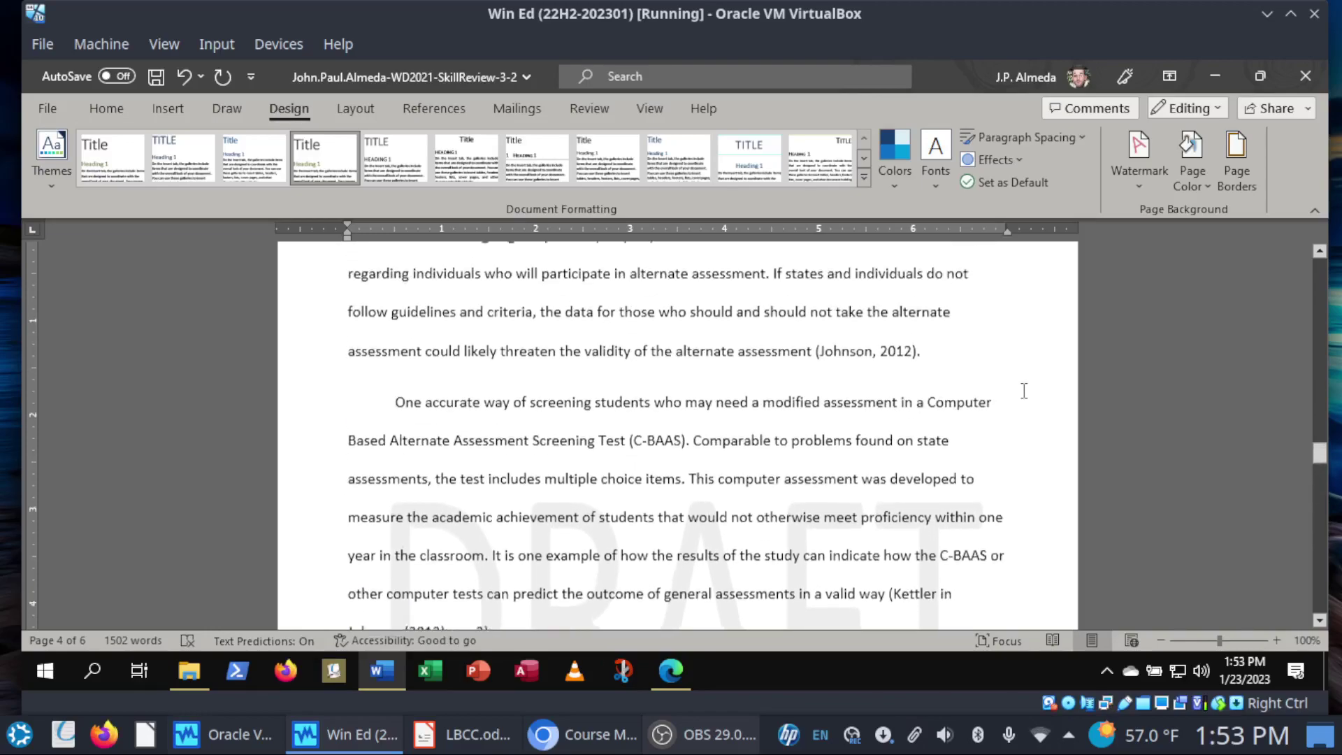
scroll(1024, 390, down, 3)
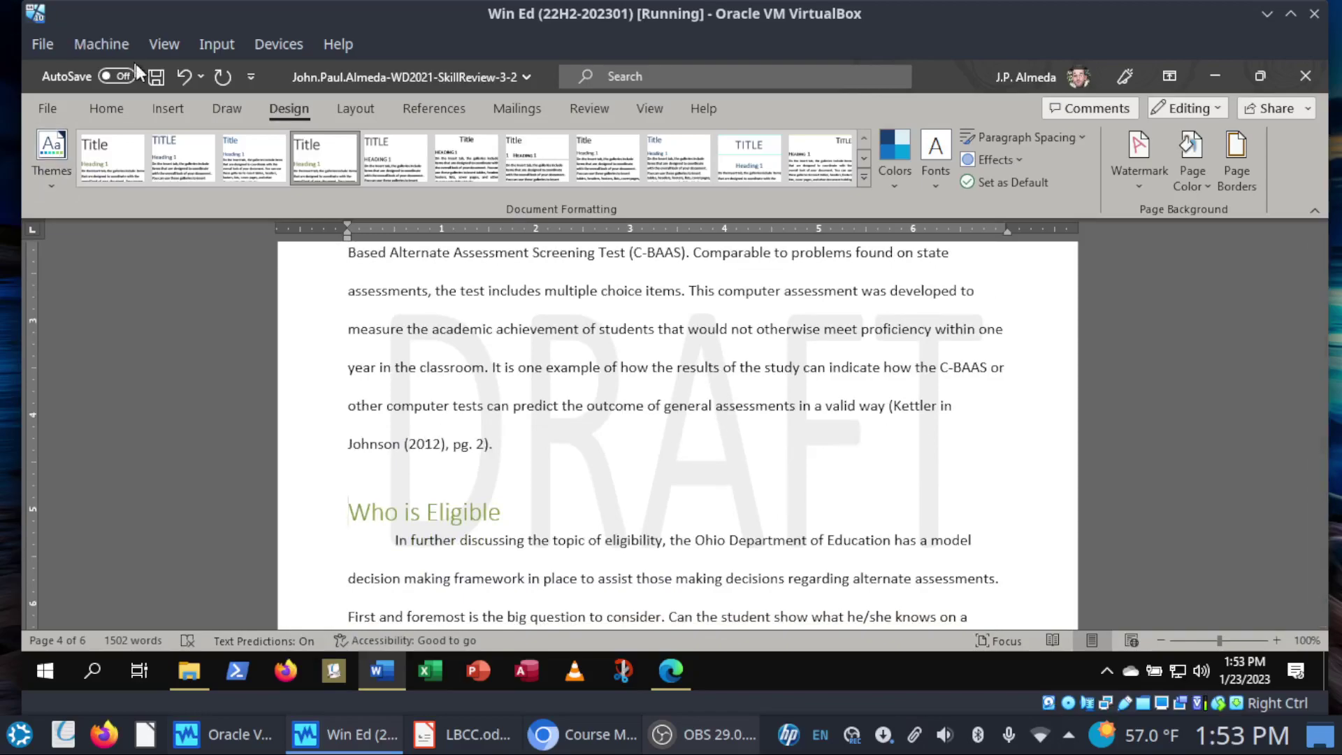
click(155, 76)
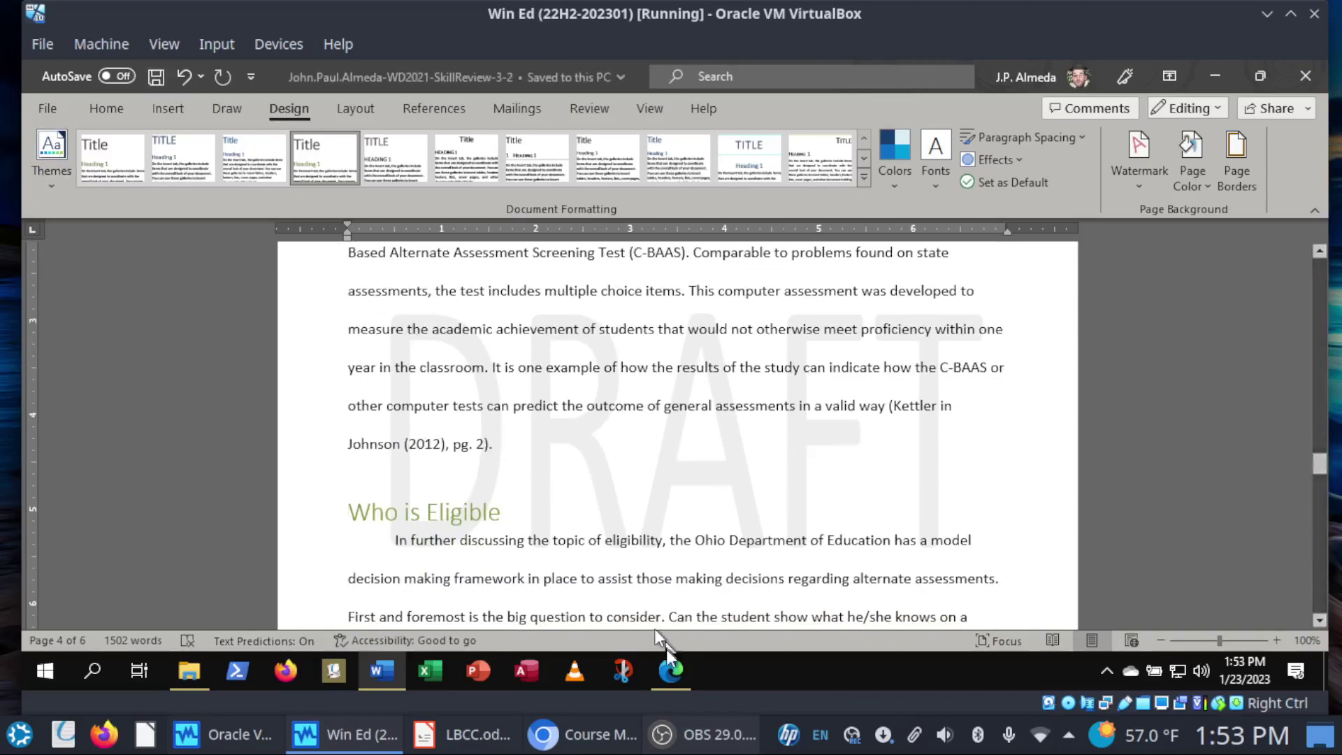
click(674, 678)
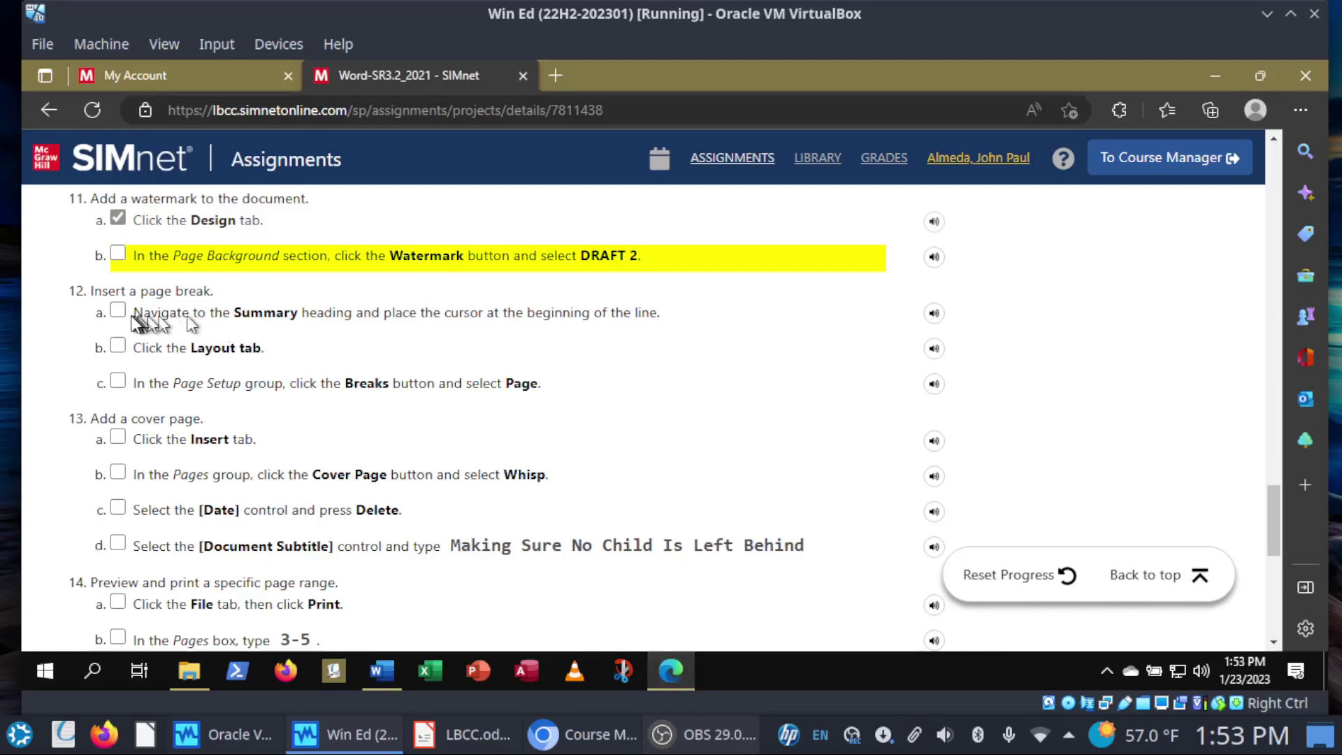
click(118, 253)
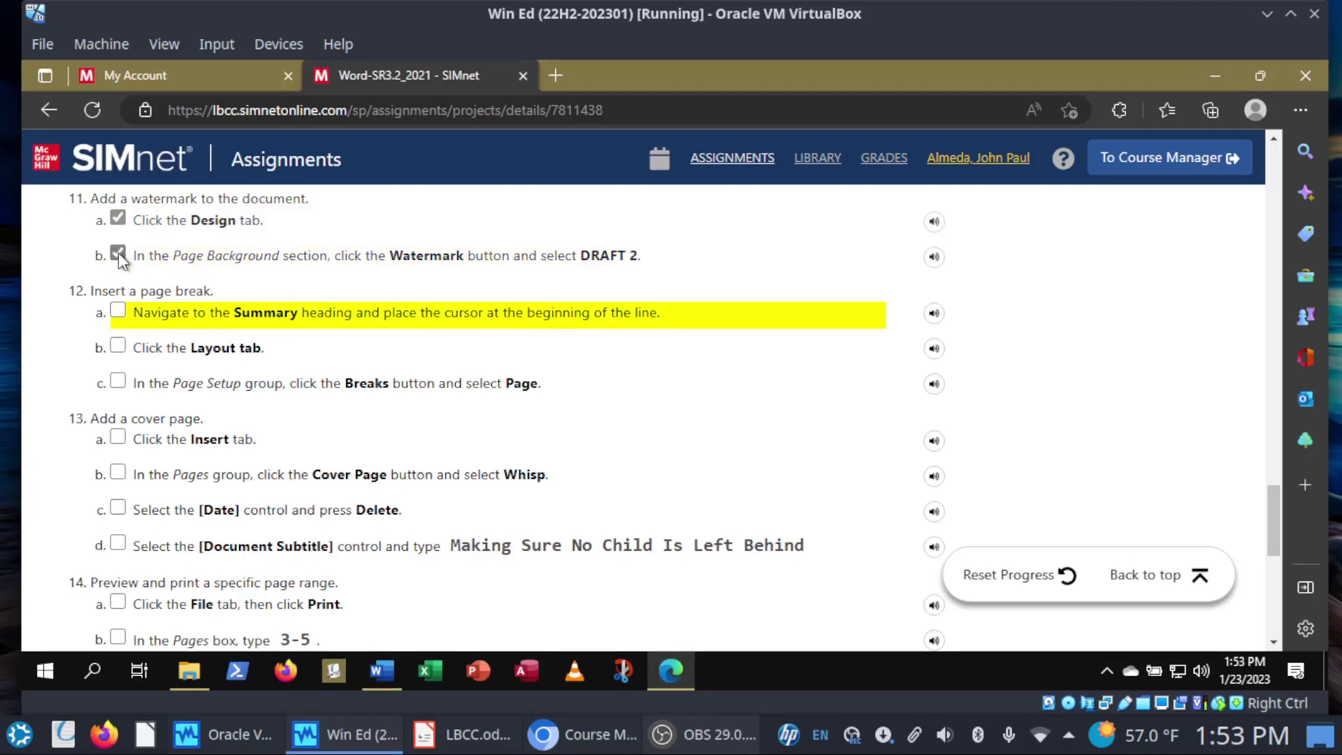
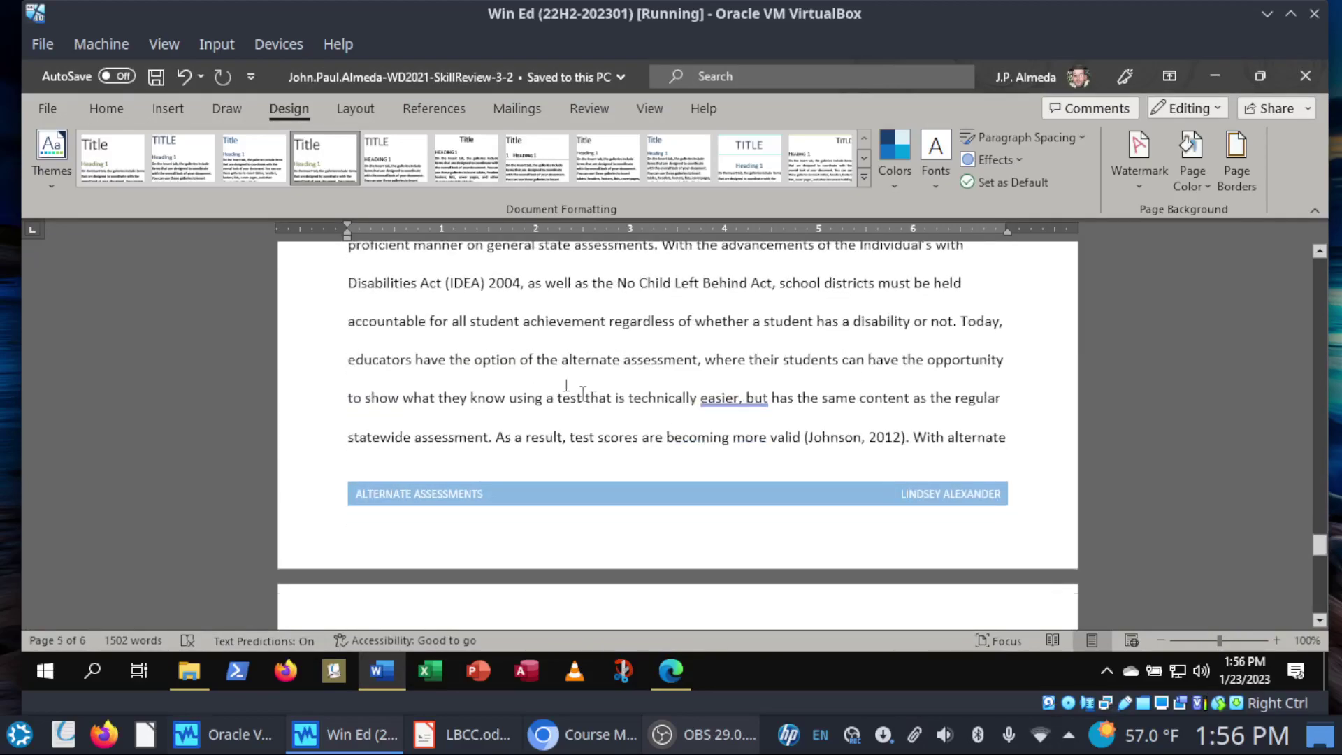
Scroll up to the start of the Summary heading, then bring the SIMnet assignment page forward.
scroll(528, 351, up, 3)
scroll(528, 352, up, 1)
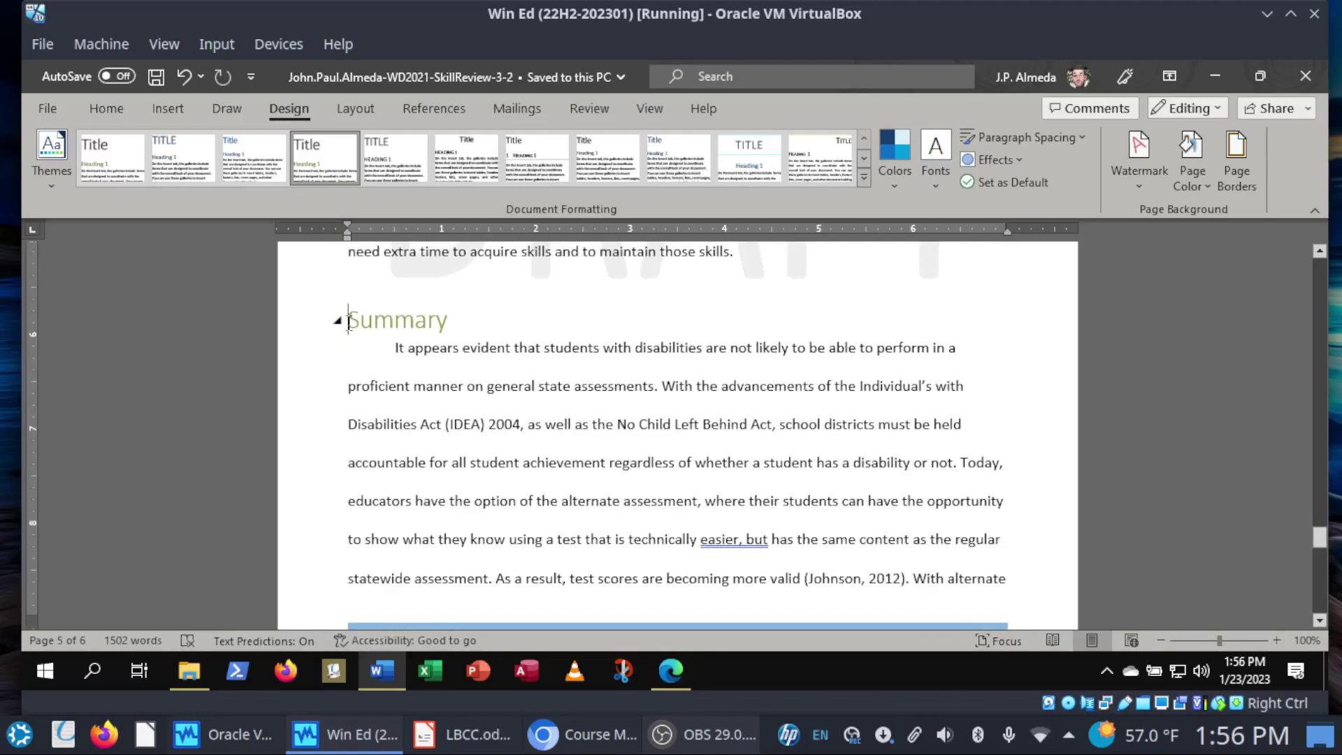
click(675, 675)
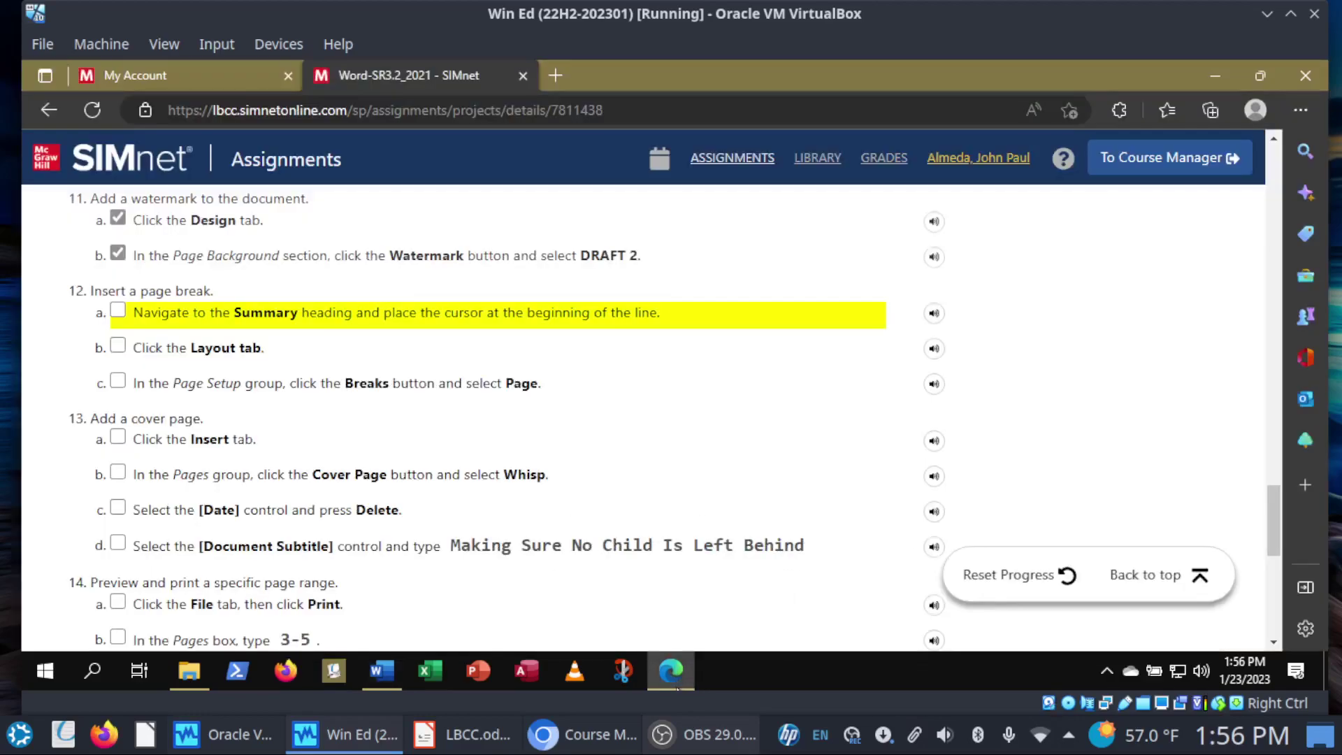
Check off steps 12a and 12b in SIMnet and return to the Word report.
click(448, 314)
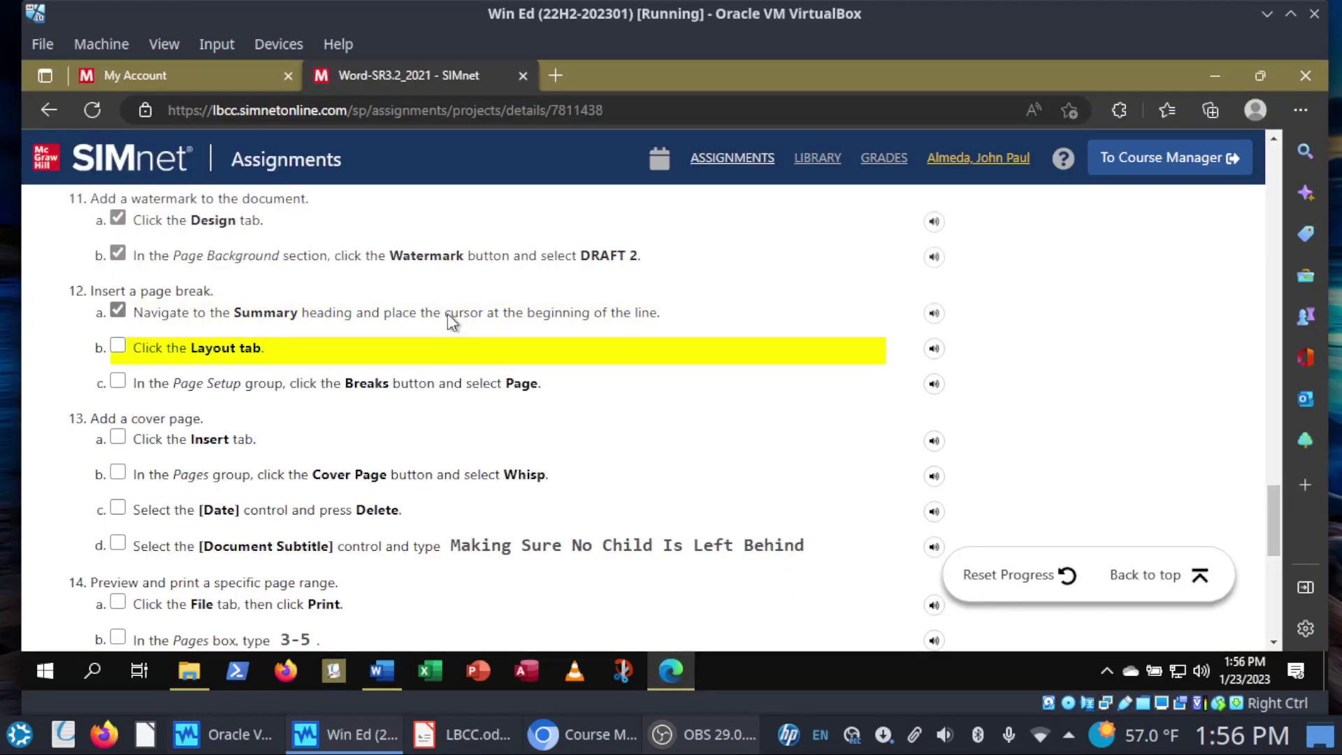
click(237, 353)
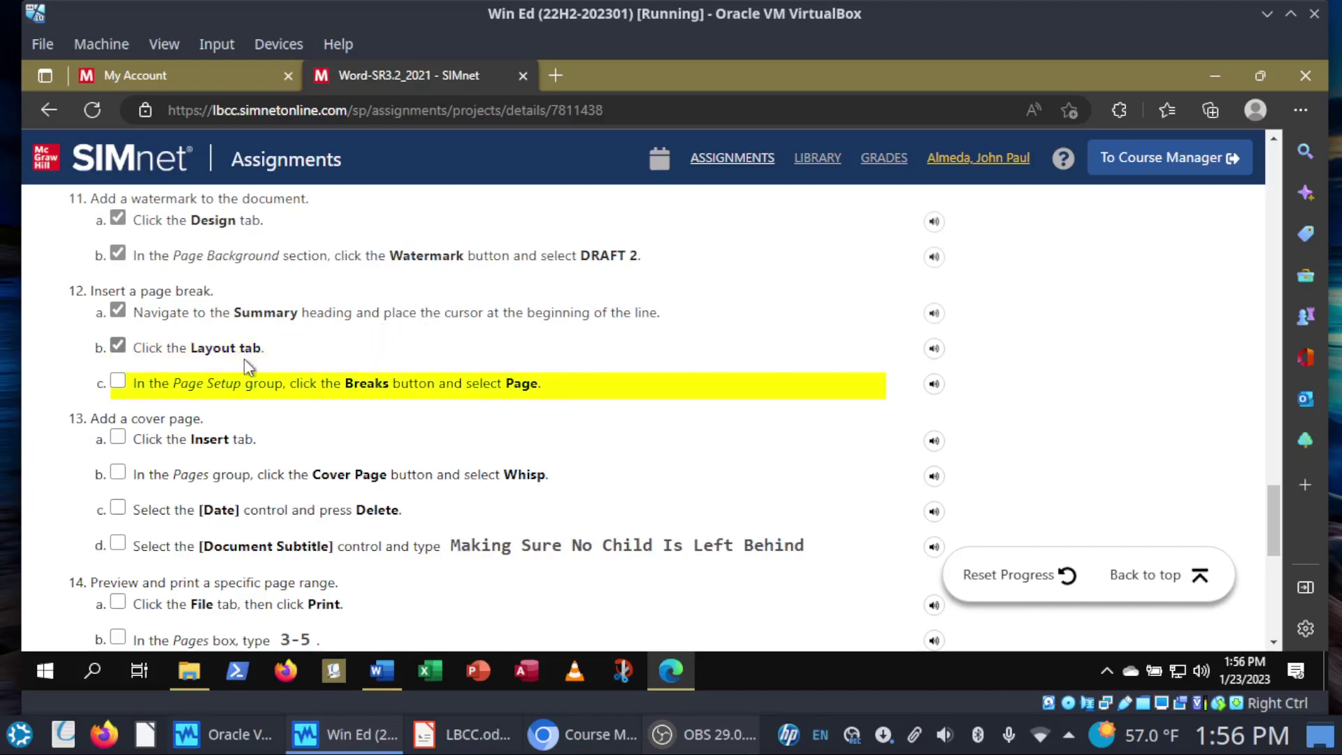
click(379, 678)
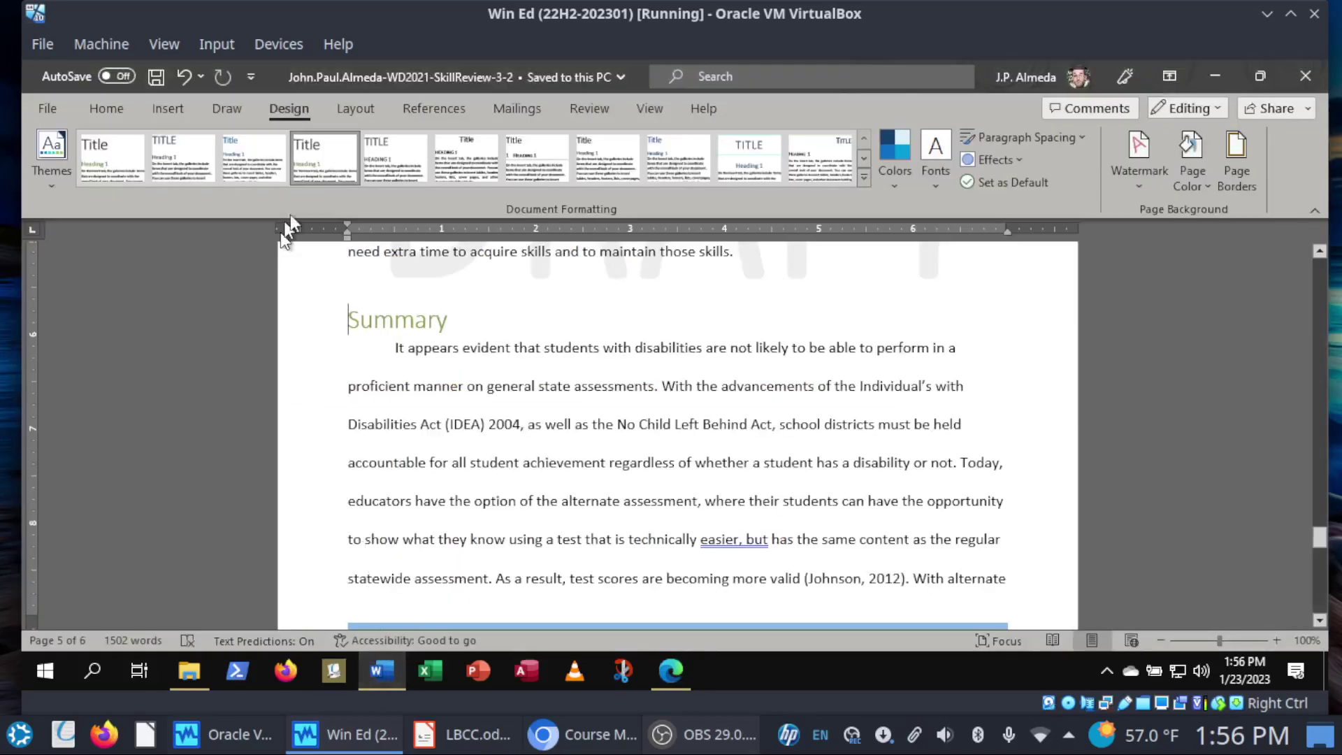
Insert a page break before the Summary heading from Layout > Breaks.
click(356, 108)
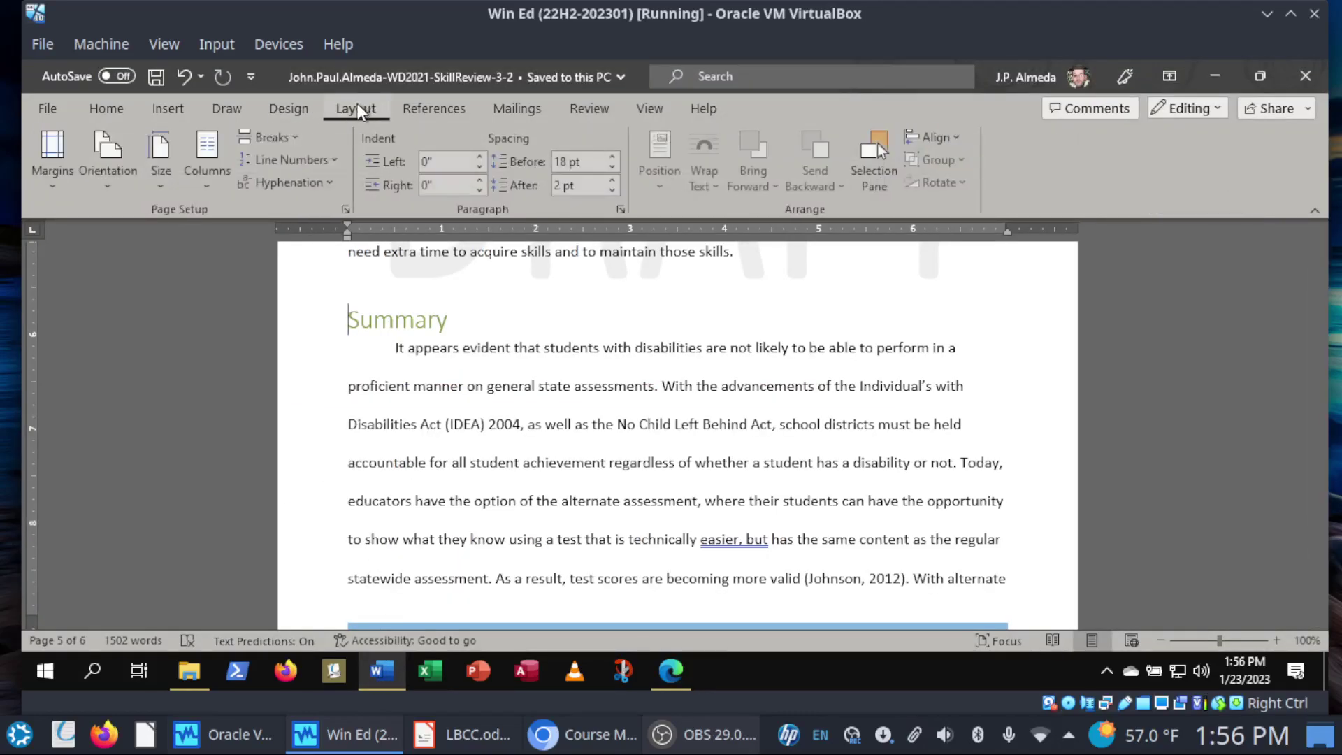
click(282, 140)
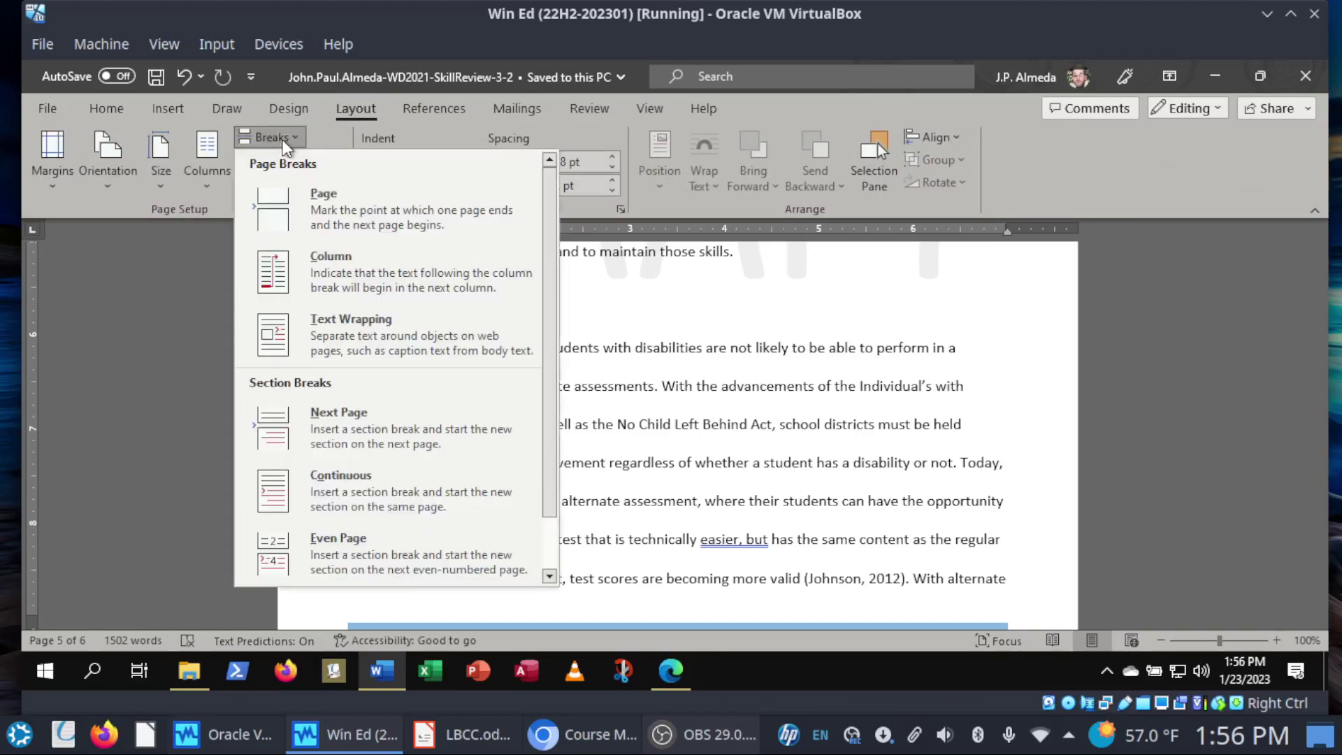
click(338, 194)
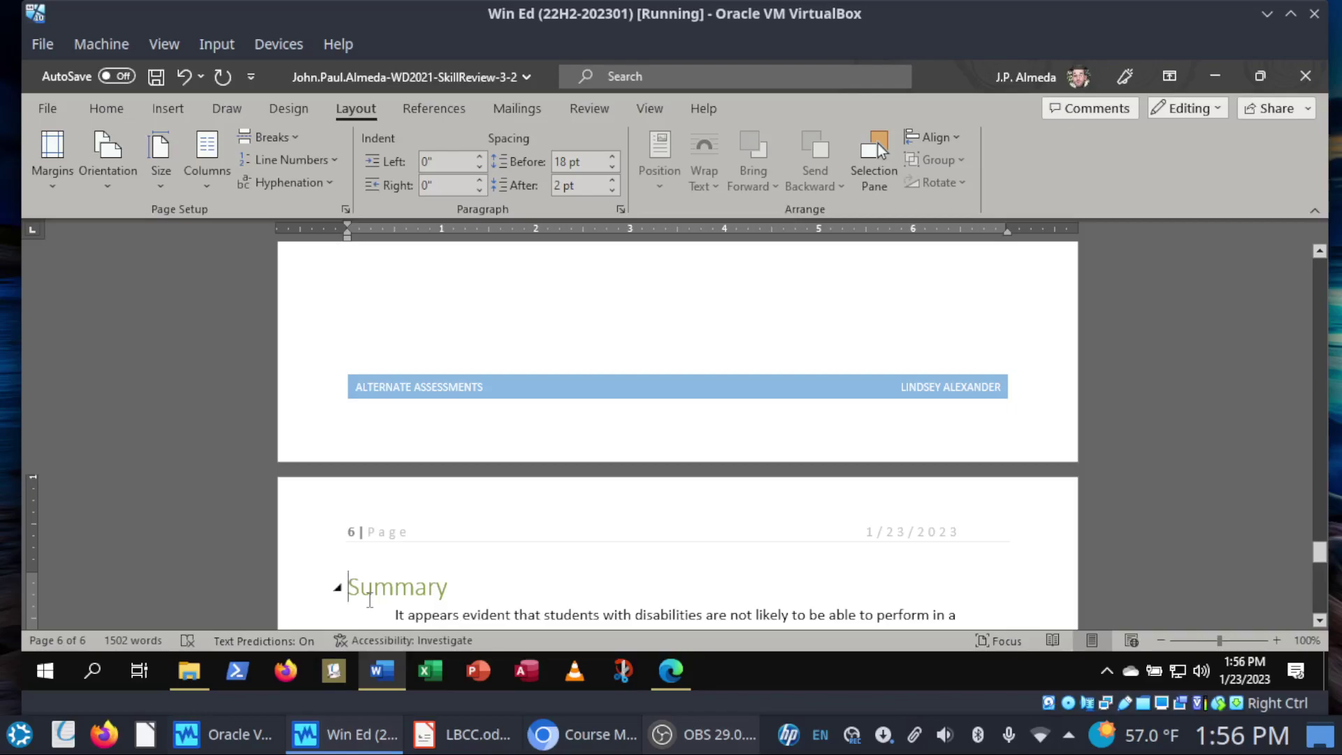
Reopen the Breaks list and close it without inserting anything, then go back to SIMnet.
click(165, 108)
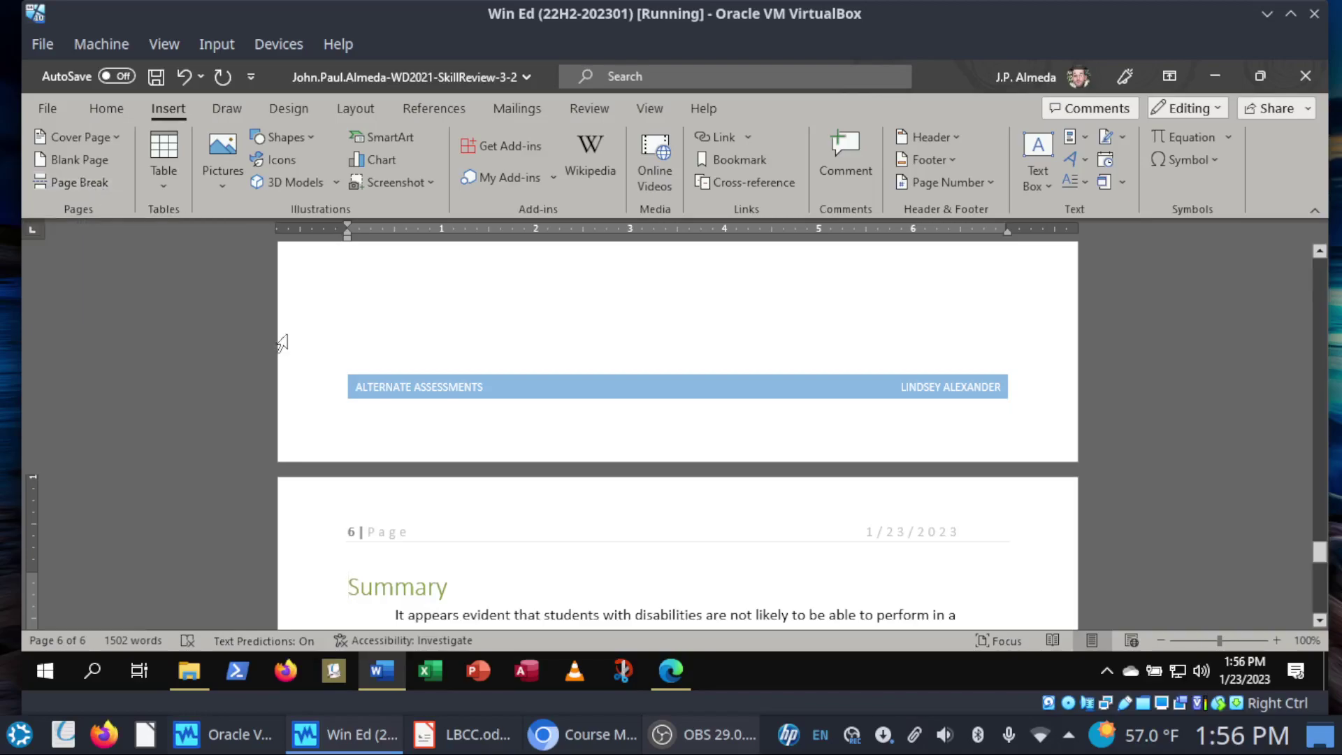
click(368, 108)
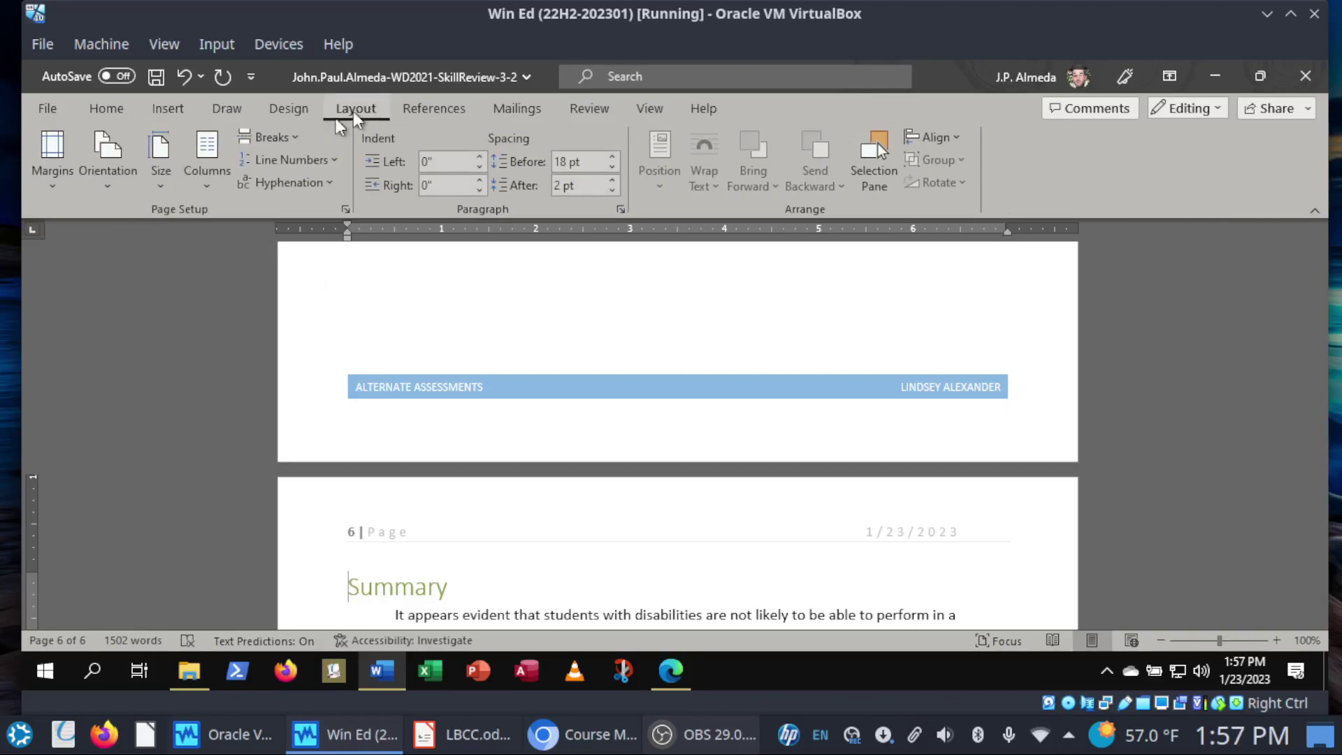
click(291, 136)
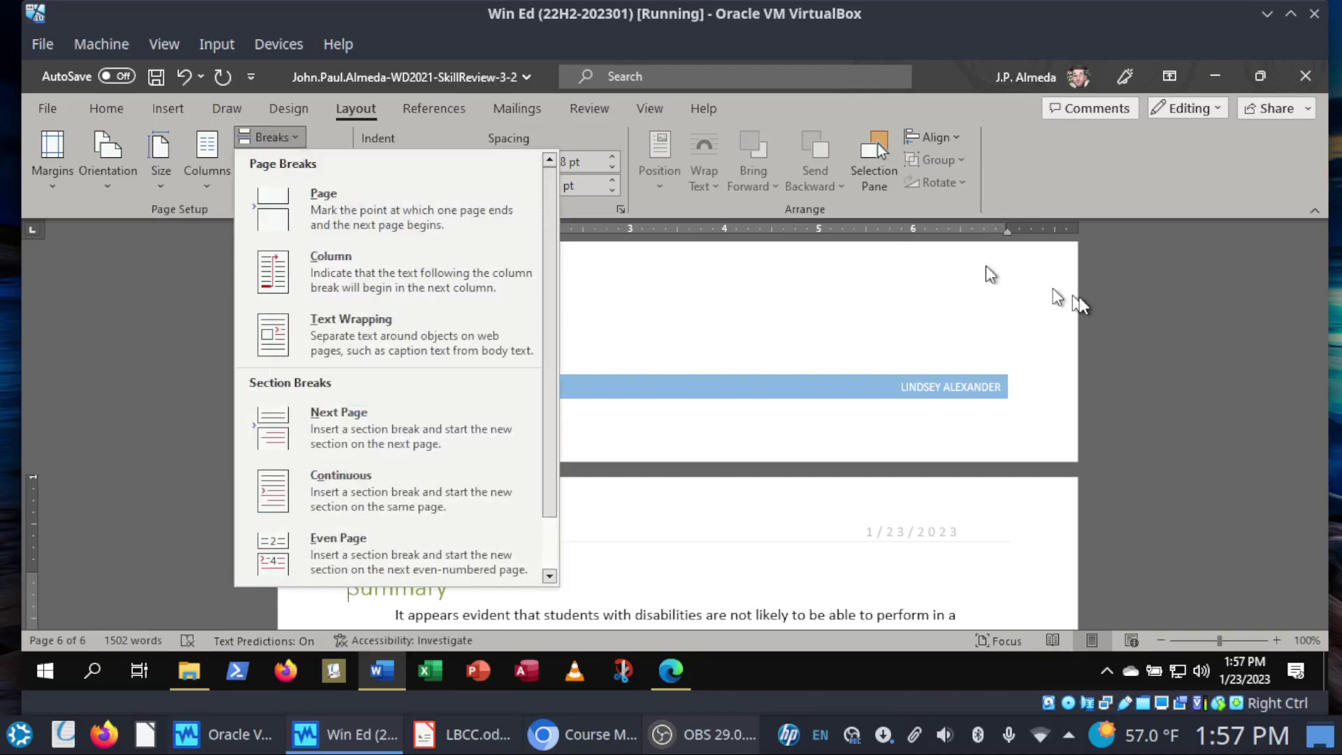
key(Escape)
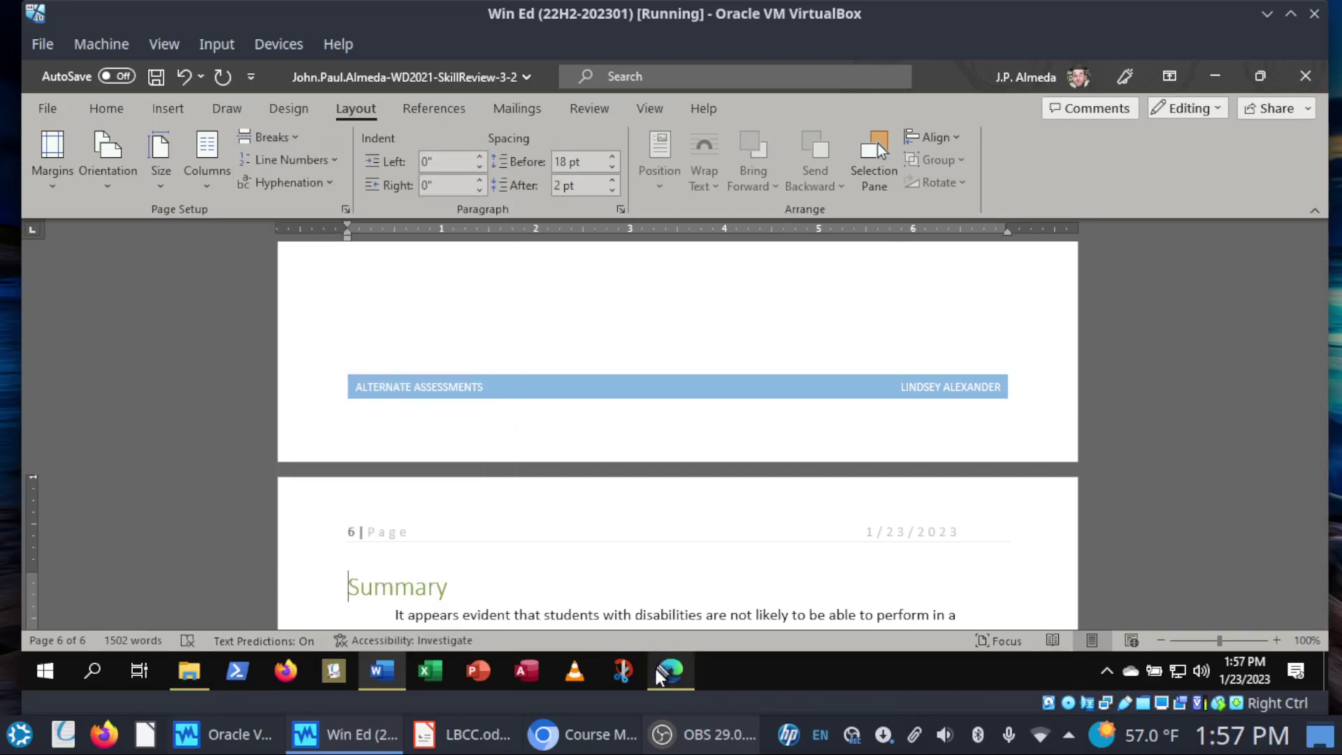
click(660, 678)
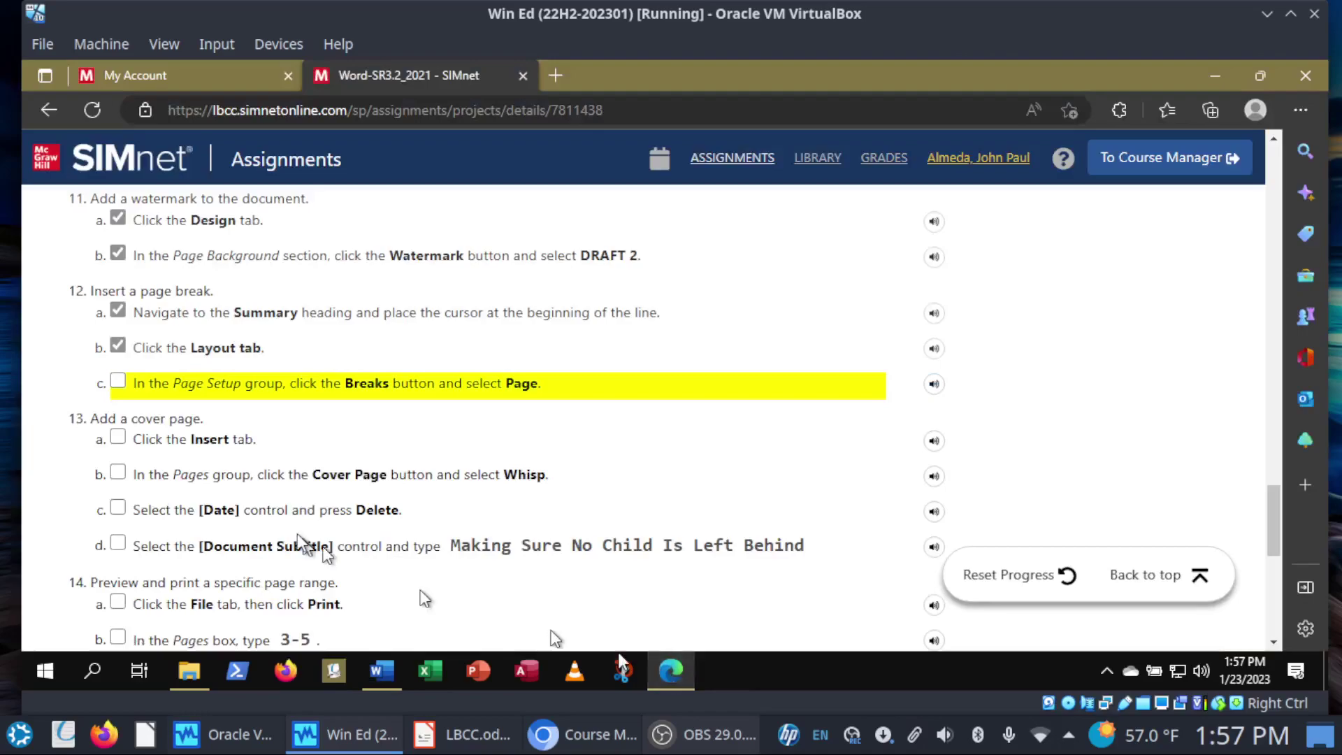
Check off steps 12c and 13a in SIMnet and return to the Word report.
click(191, 381)
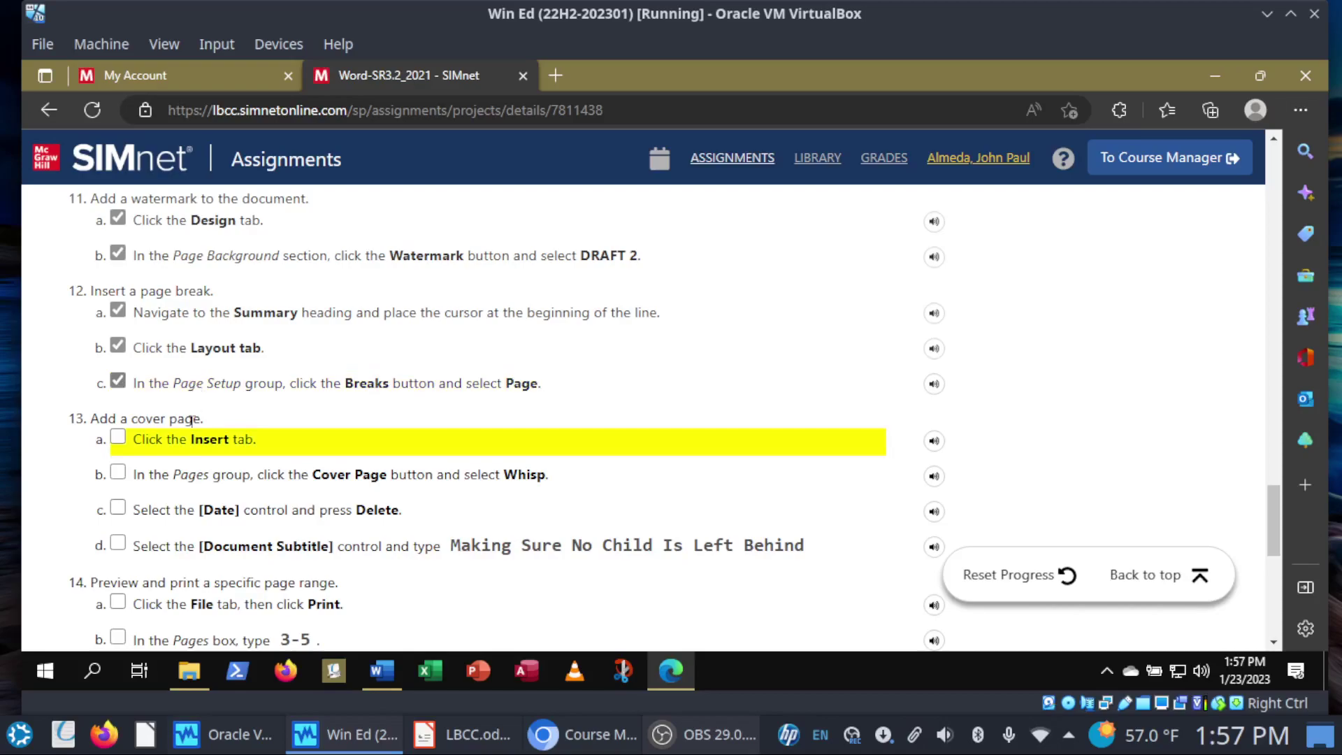
click(194, 444)
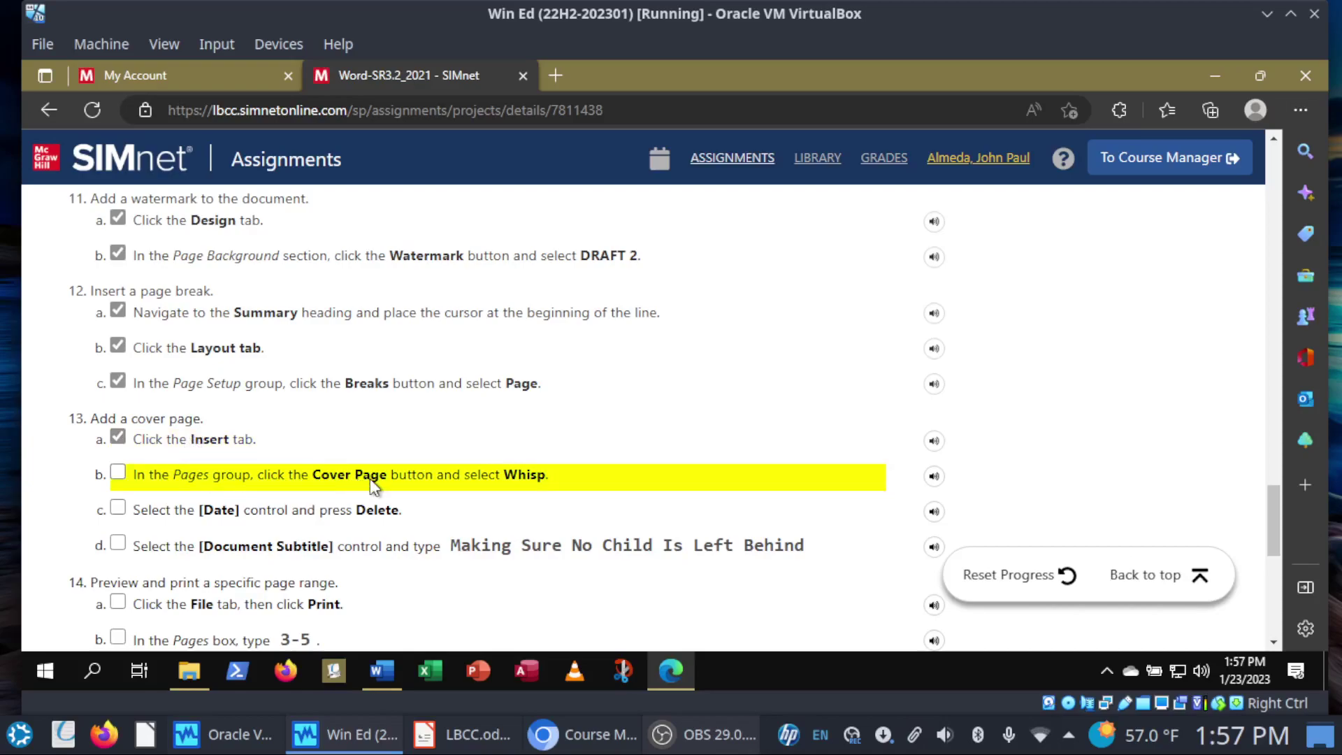
click(379, 674)
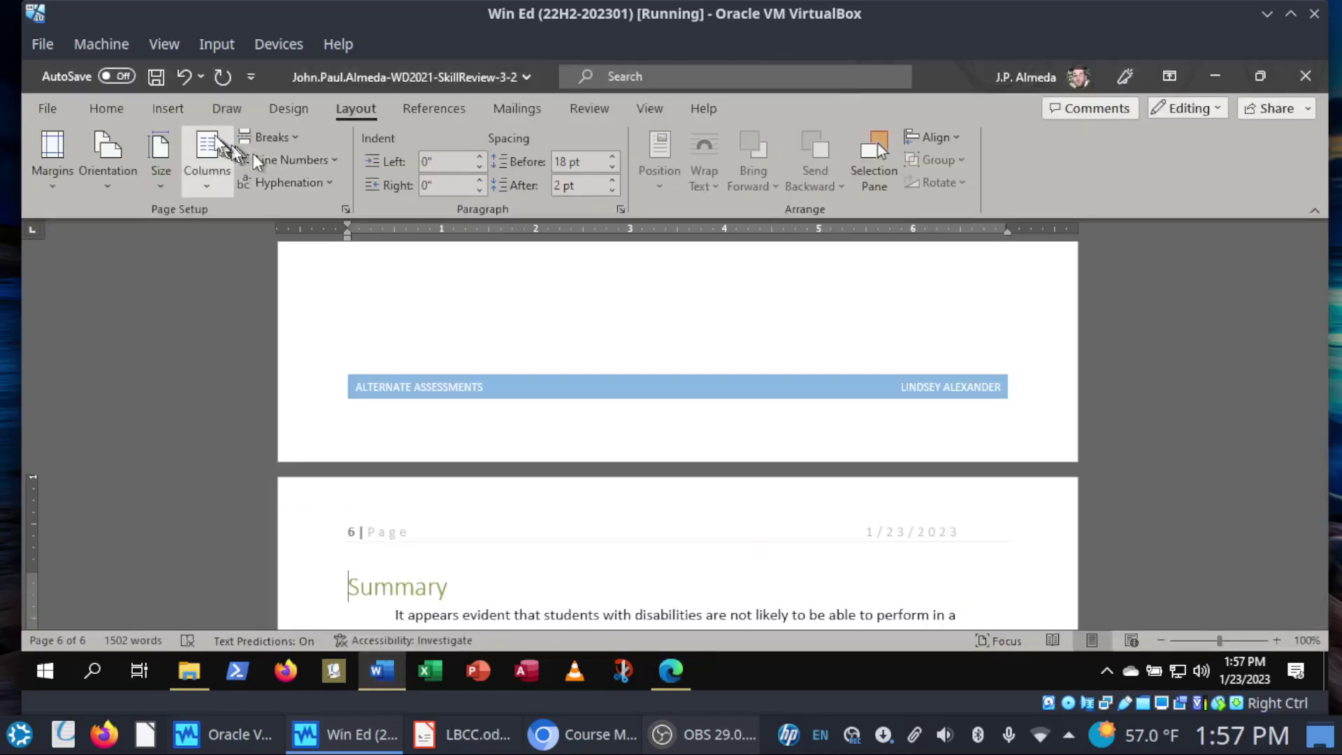
Insert the Whisp cover page from the Built-in Cover Page gallery.
click(169, 109)
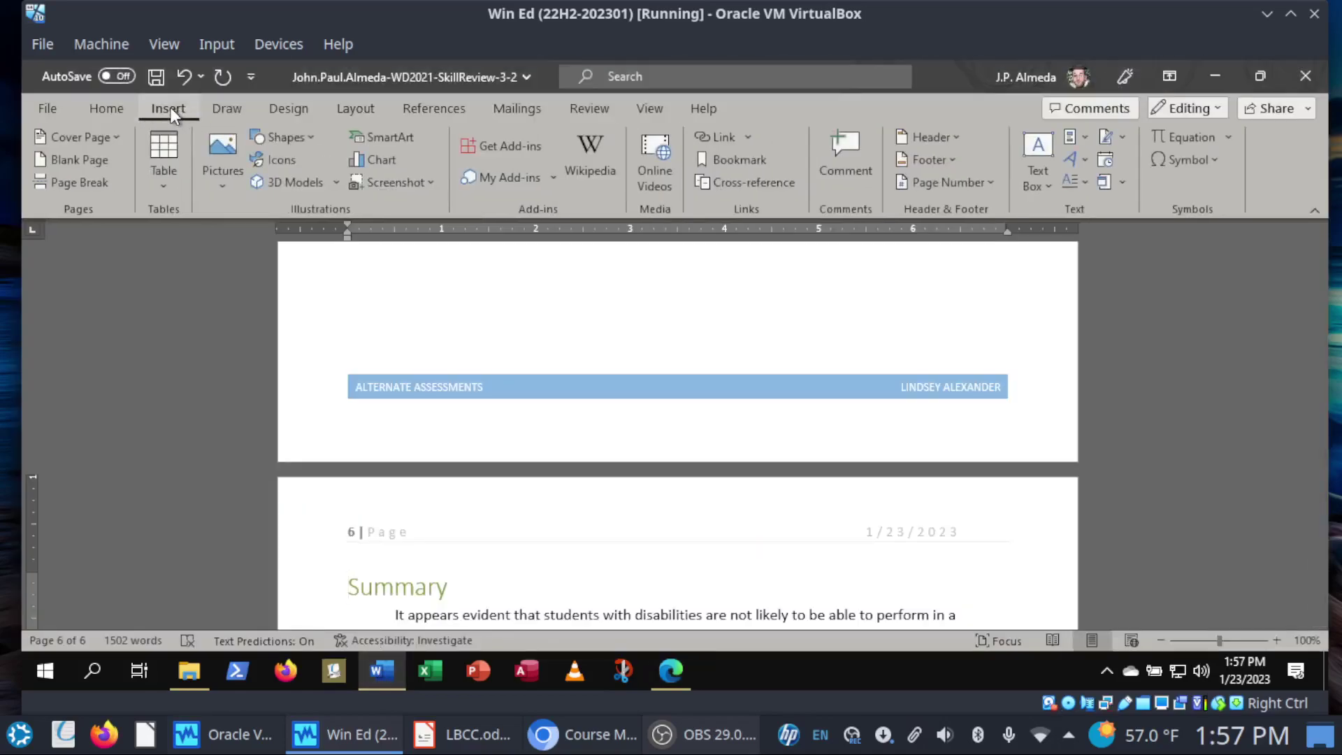
click(113, 133)
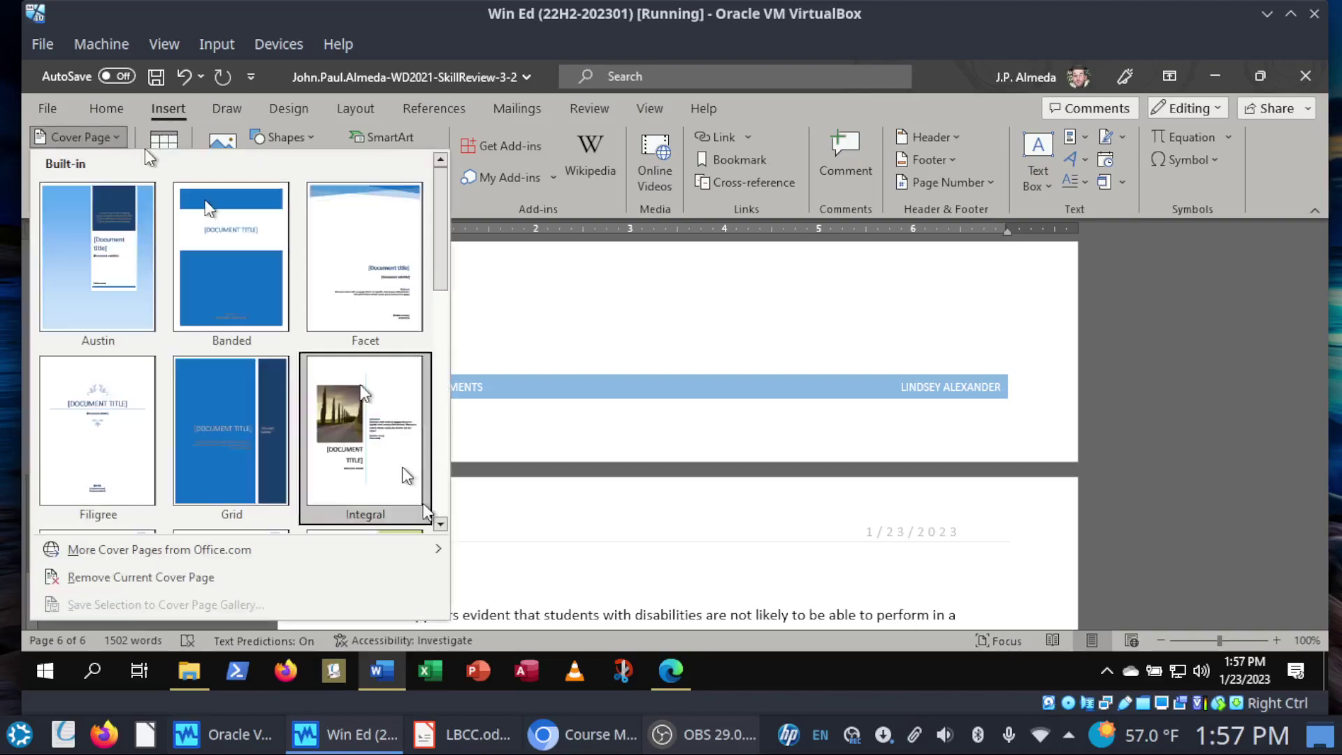
click(674, 672)
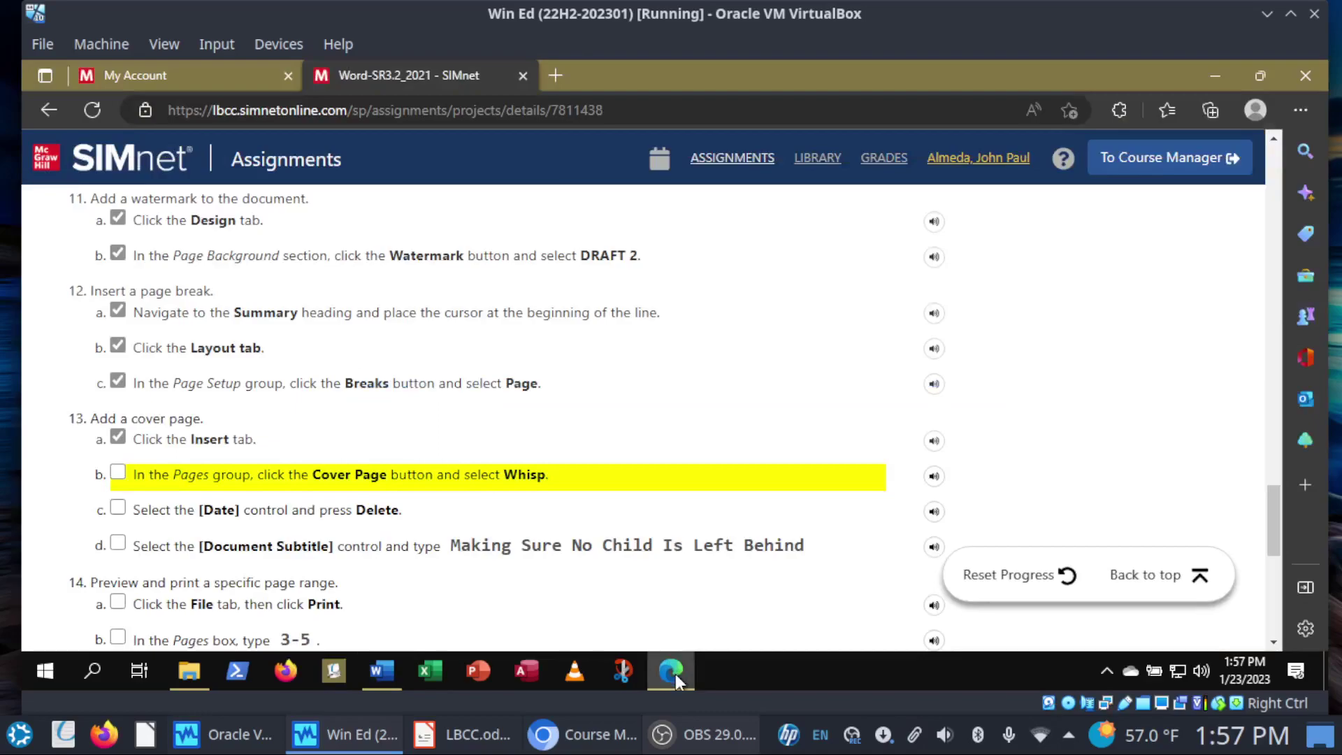
click(376, 673)
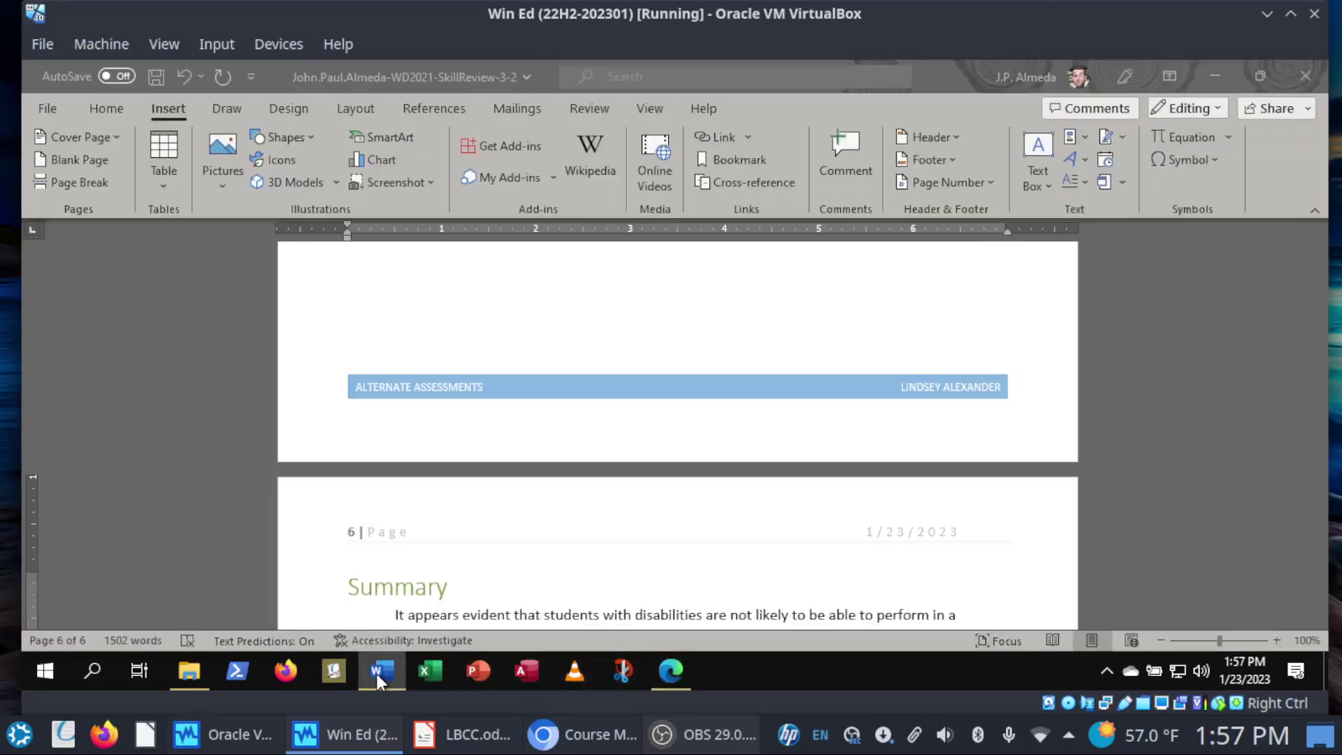
click(112, 136)
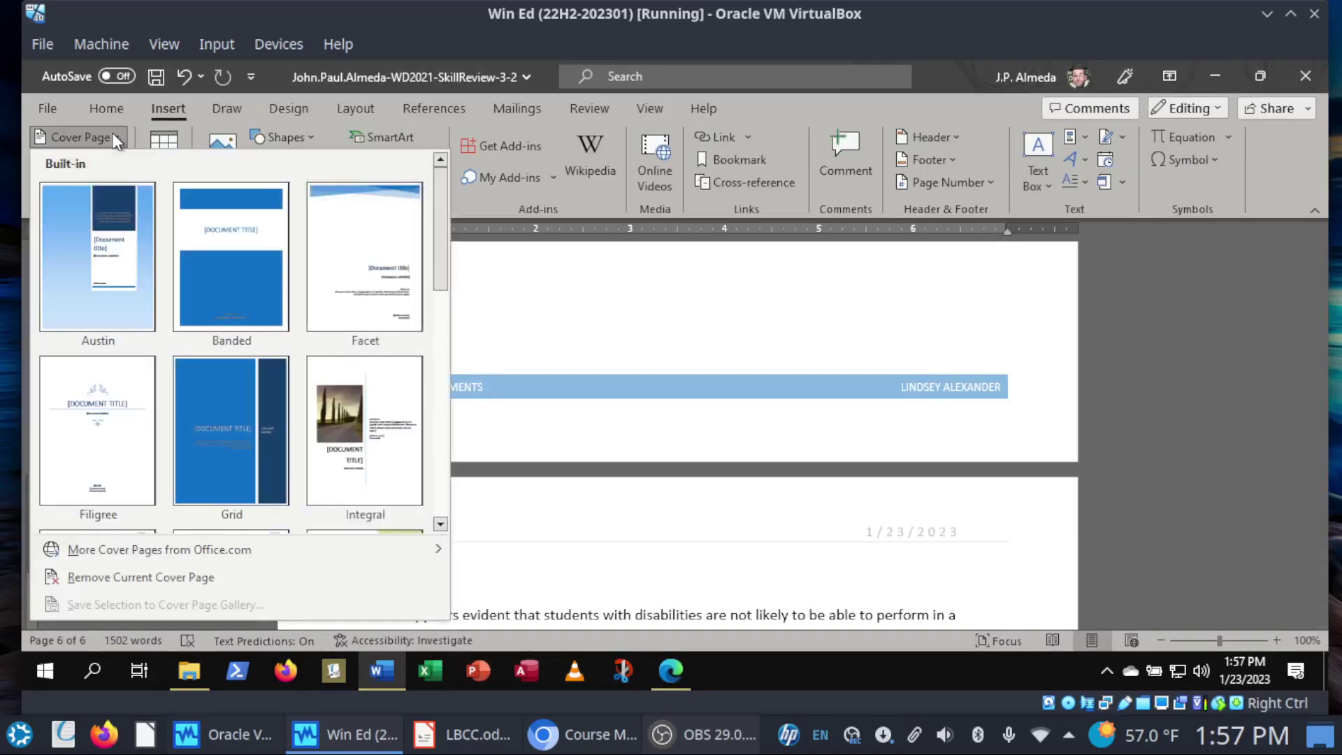
scroll(442, 464, down, 1)
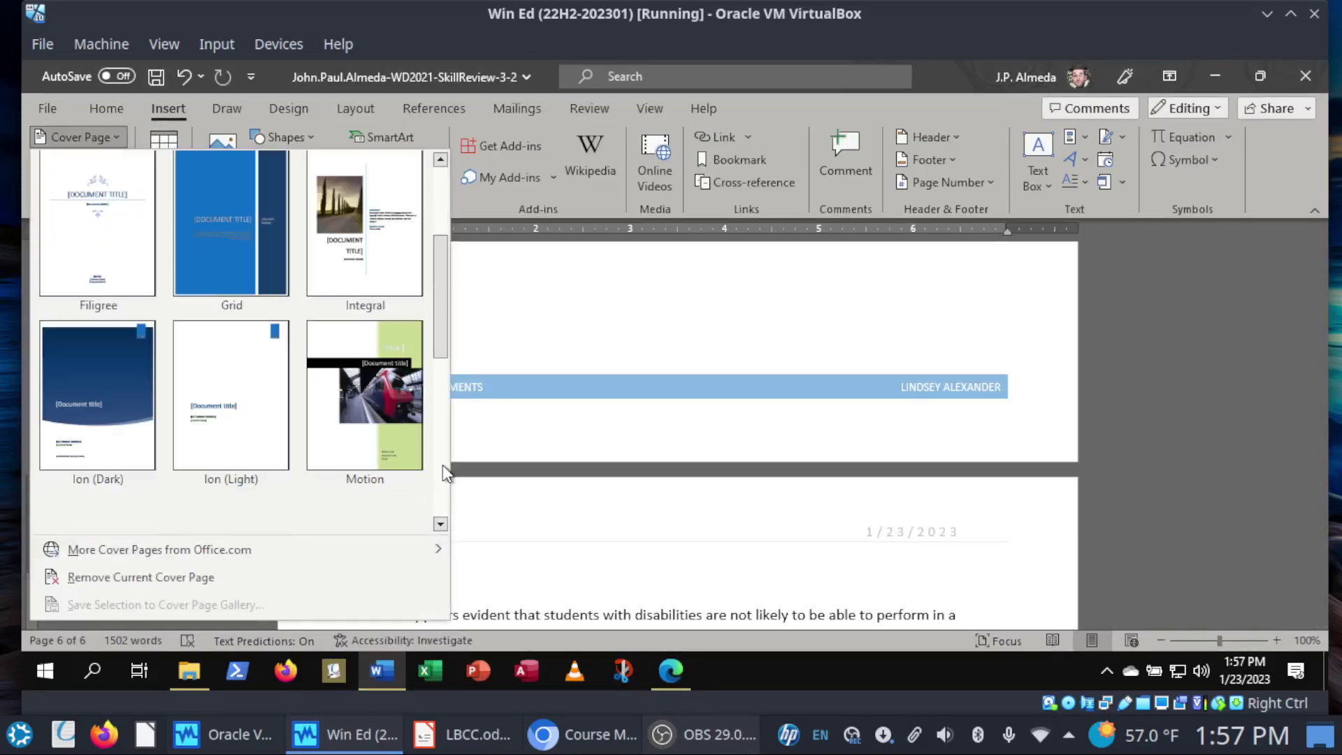
scroll(443, 464, down, 3)
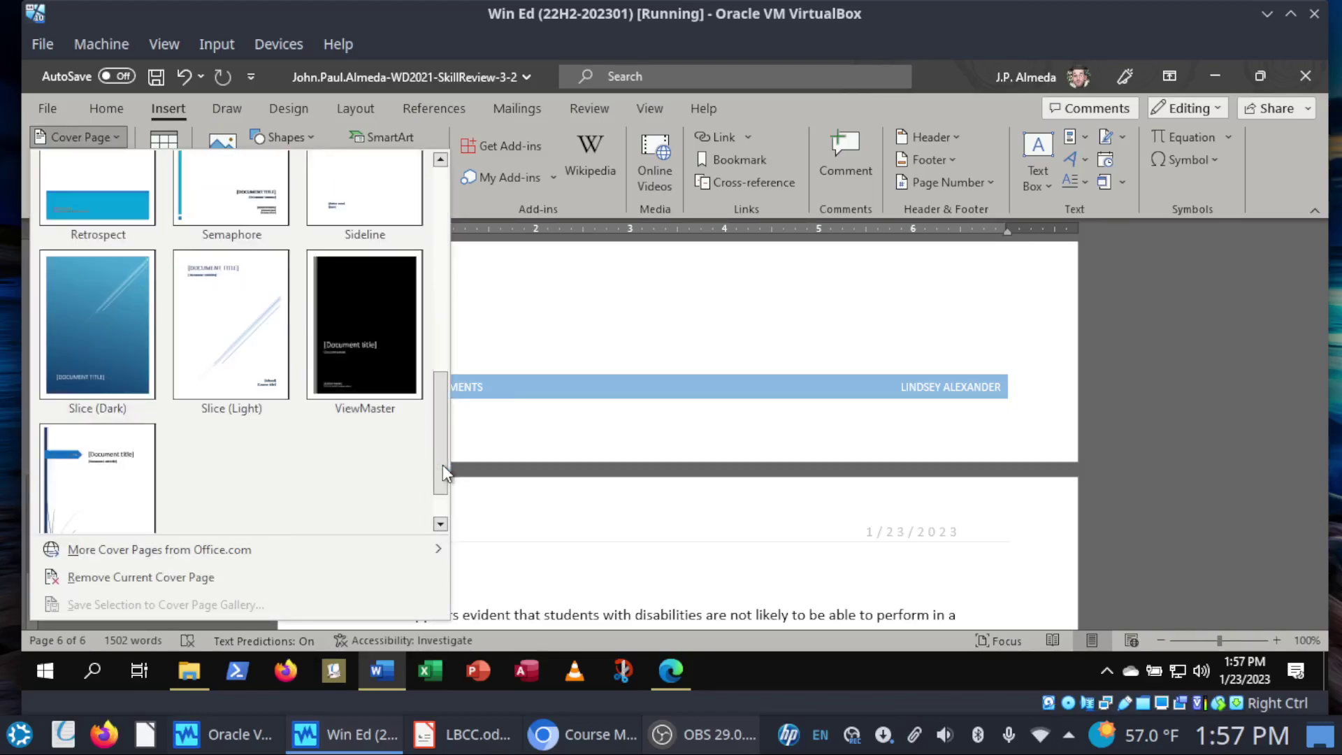
scroll(439, 501, down, 1)
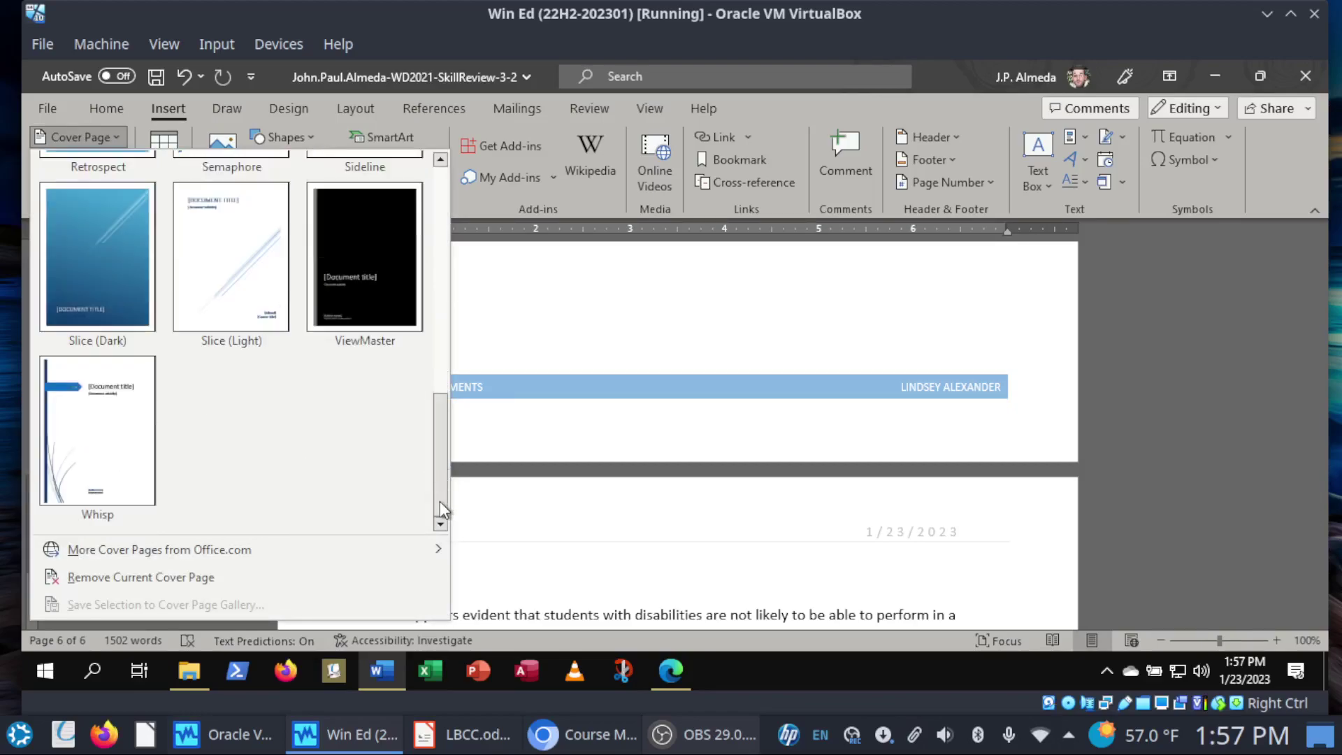
click(129, 461)
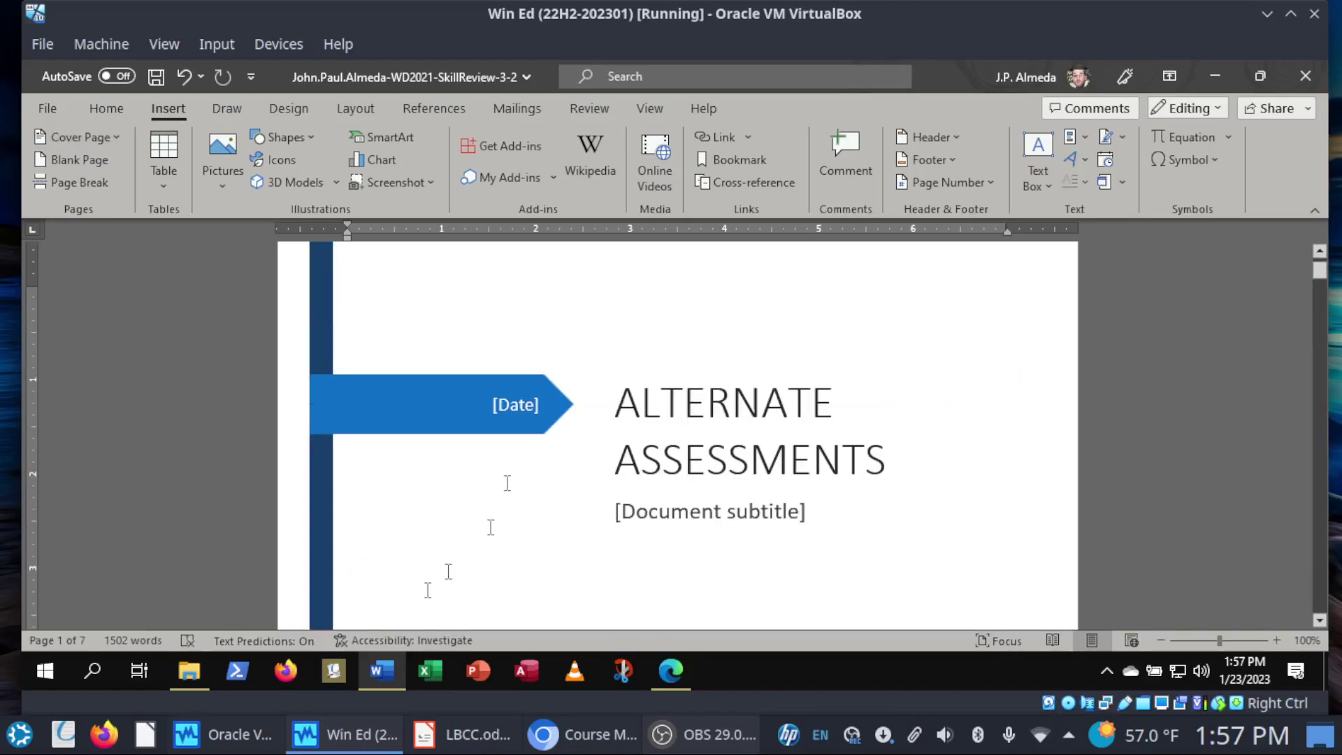
Check off steps 13b and 13c in SIMnet, then return to the Word cover page.
click(669, 676)
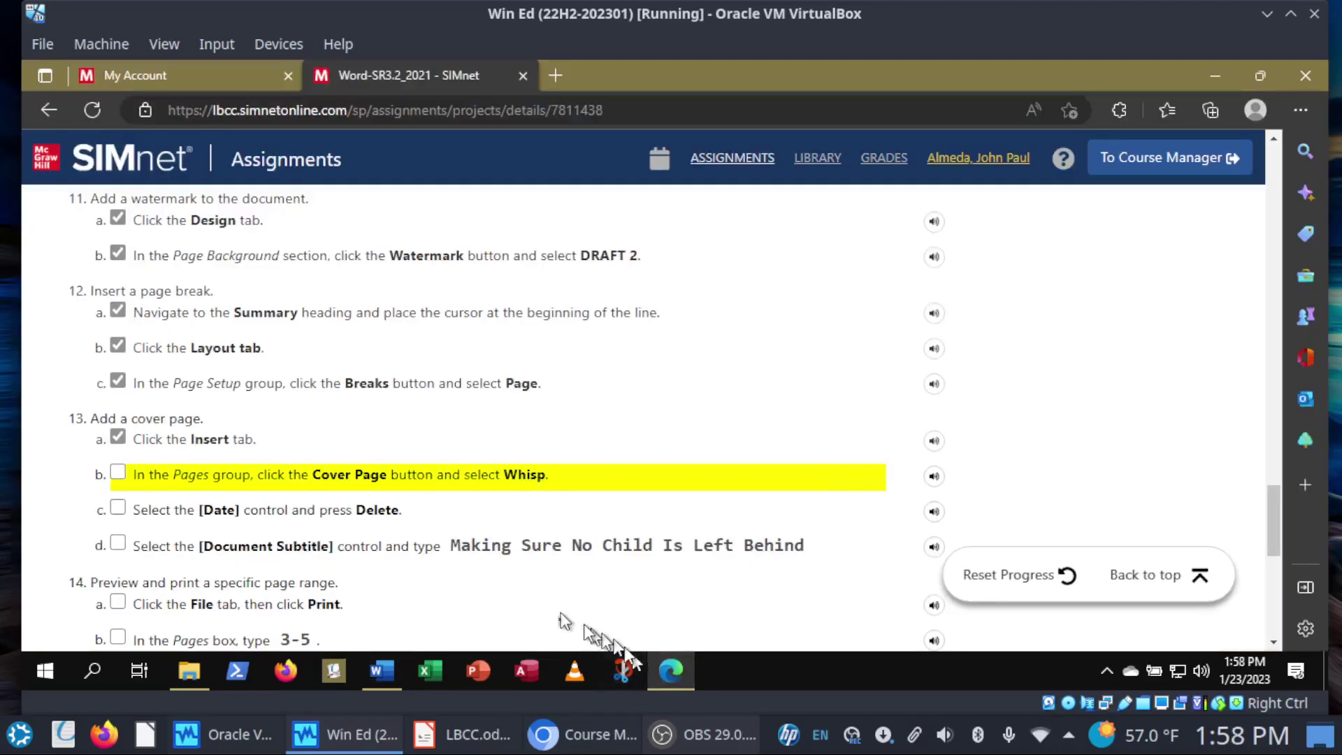
click(170, 471)
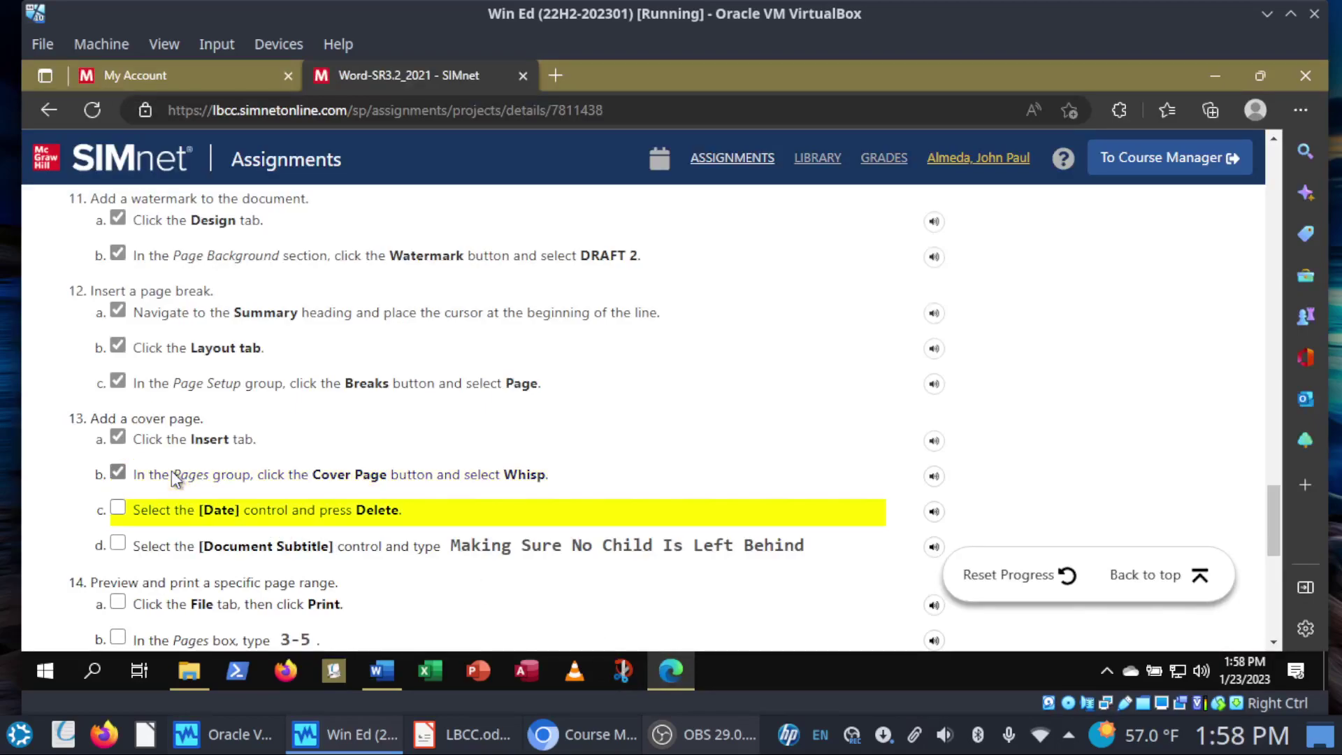
click(170, 513)
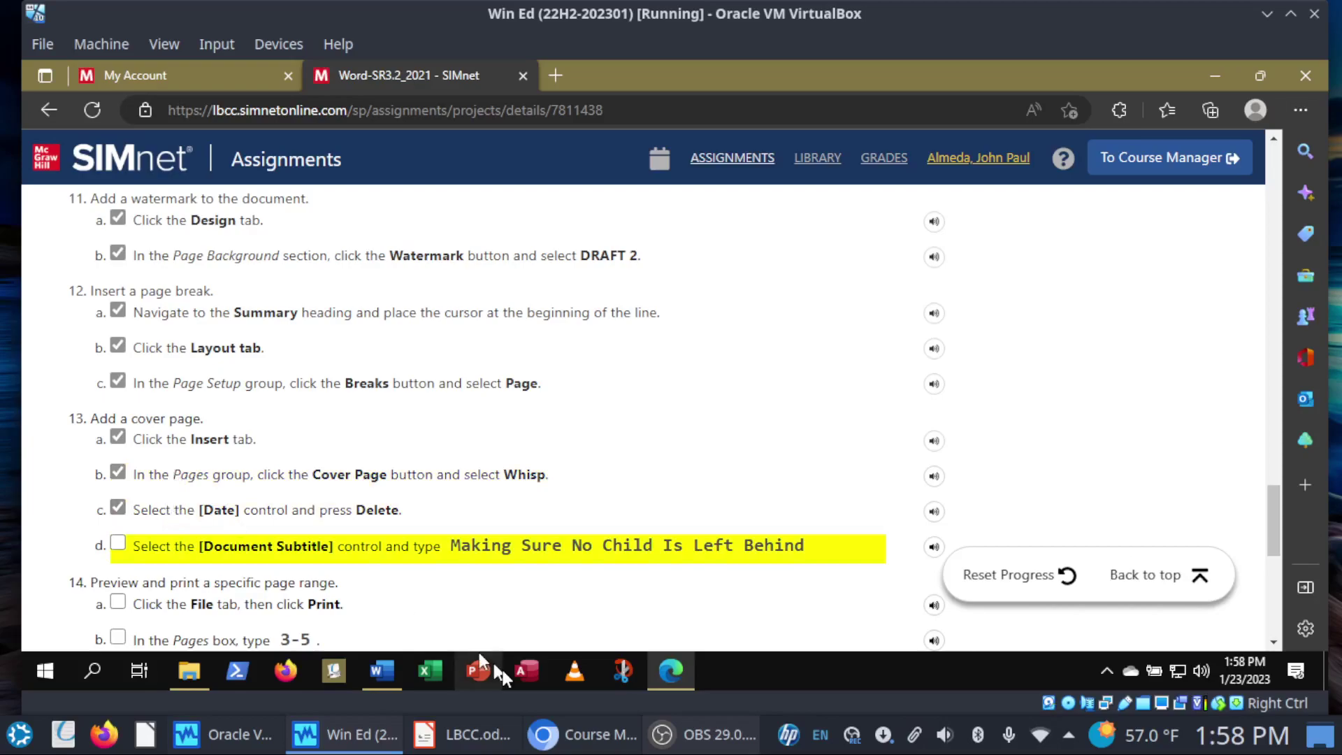
click(374, 669)
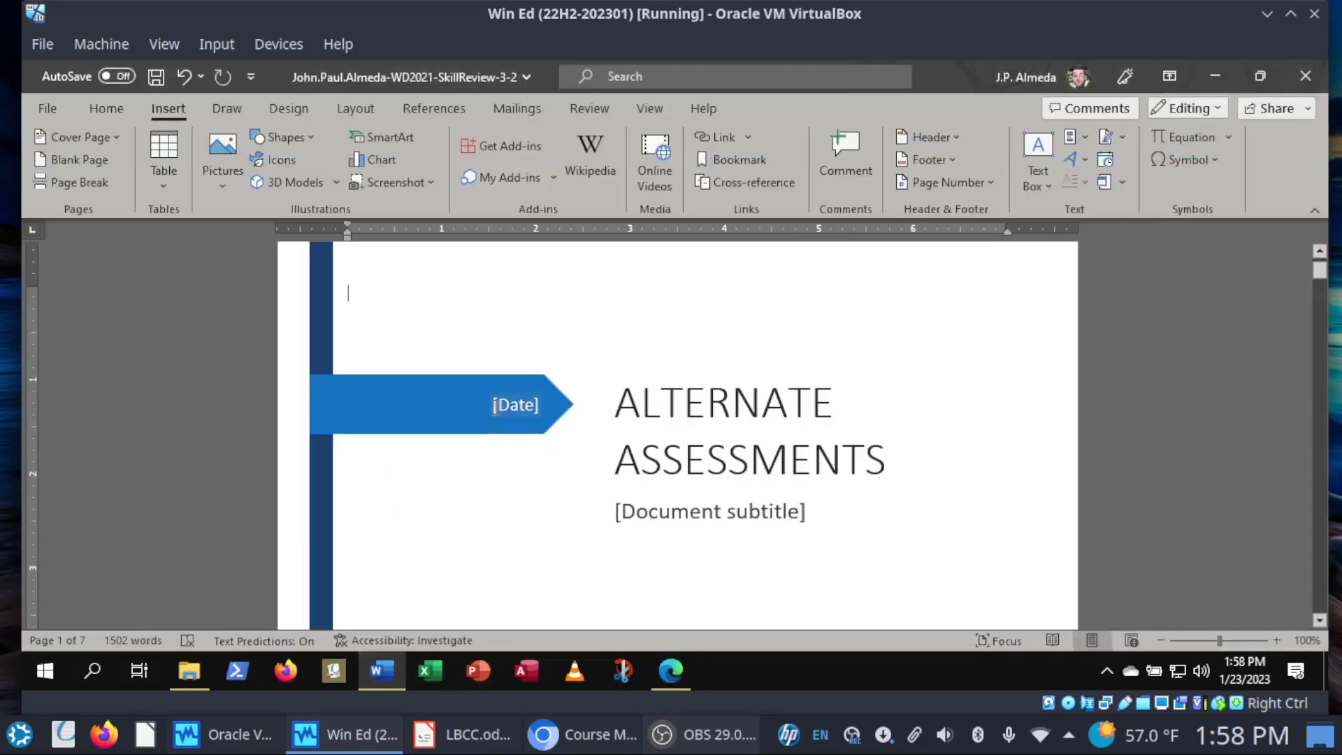
Delete the Date placeholder and its content control from the cover page's blue arrow.
click(495, 407)
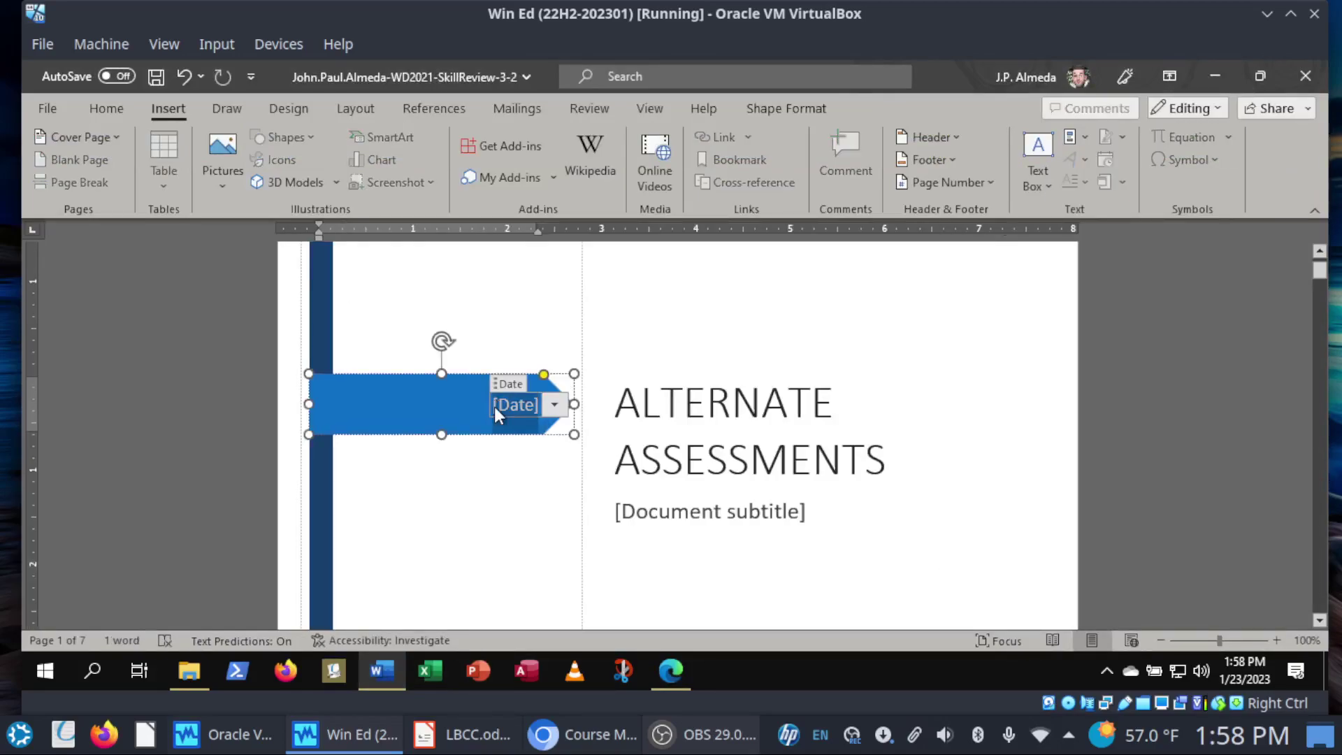
key(Delete)
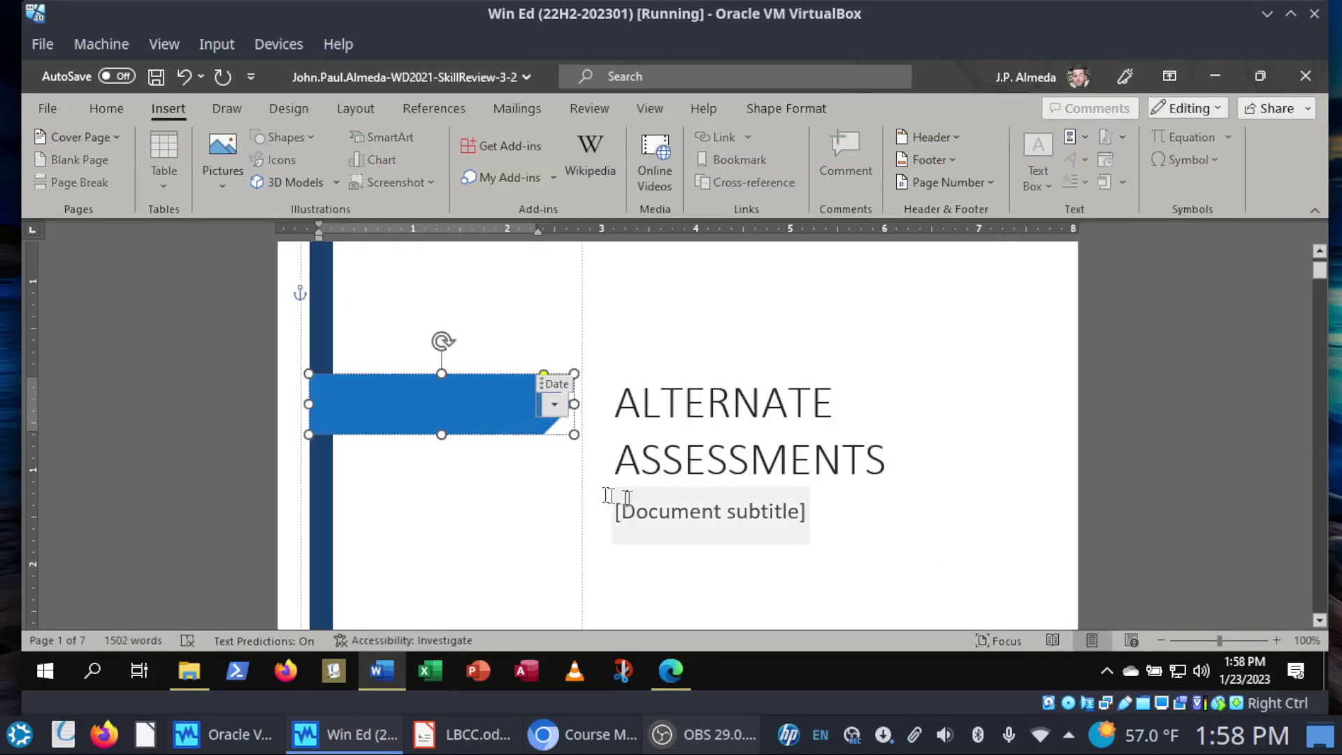
click(546, 384)
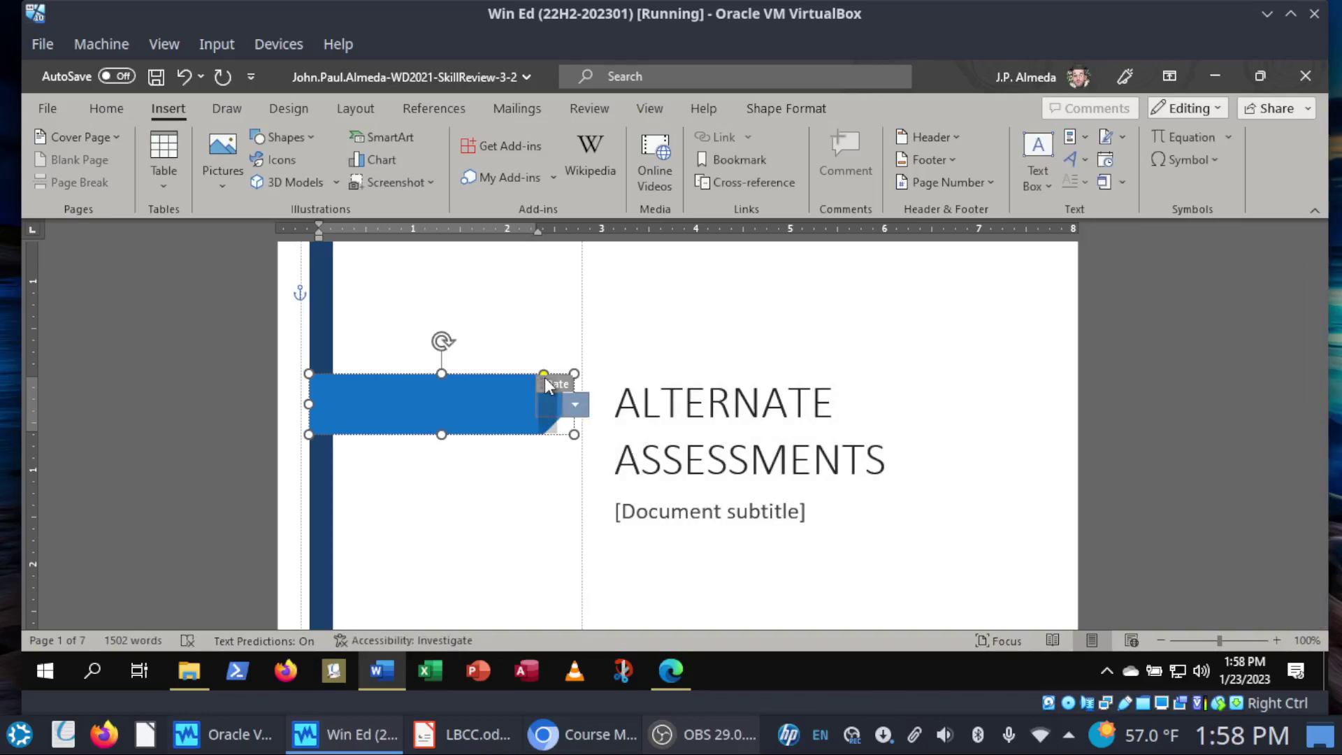
click(546, 384)
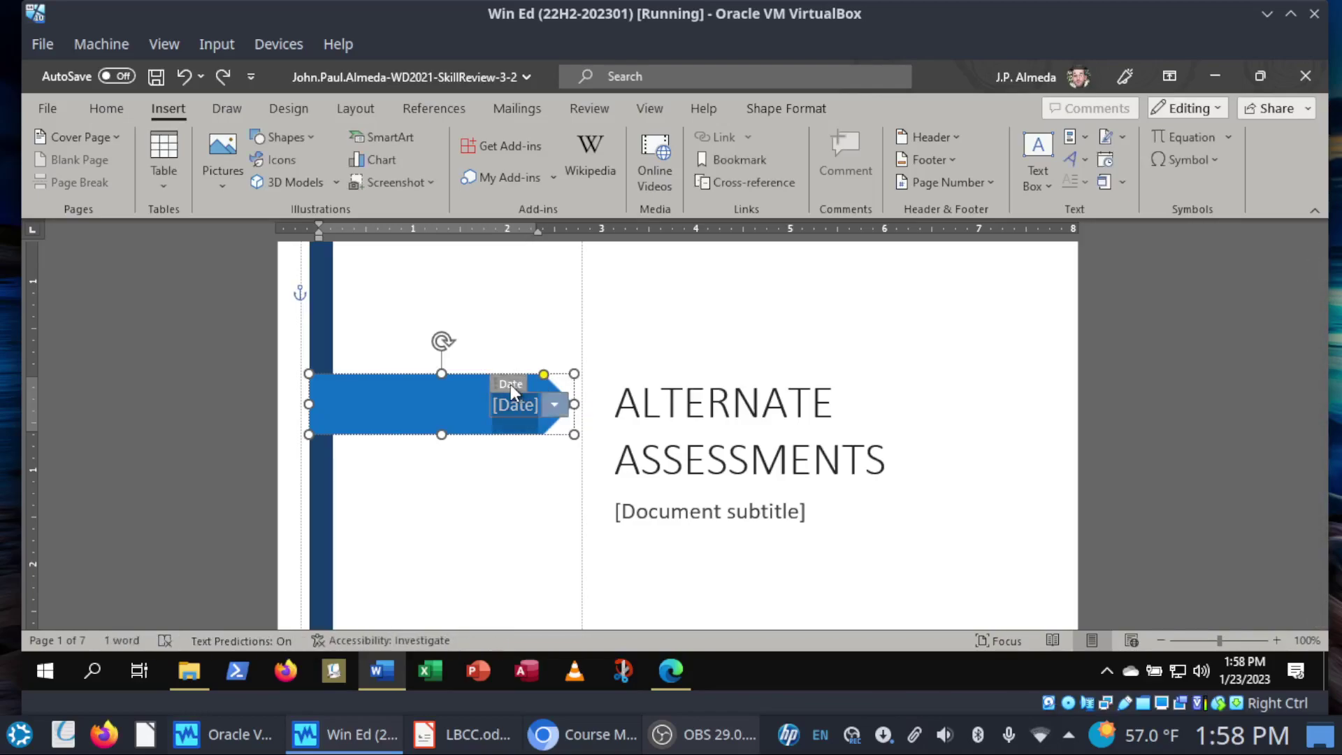
key(Delete)
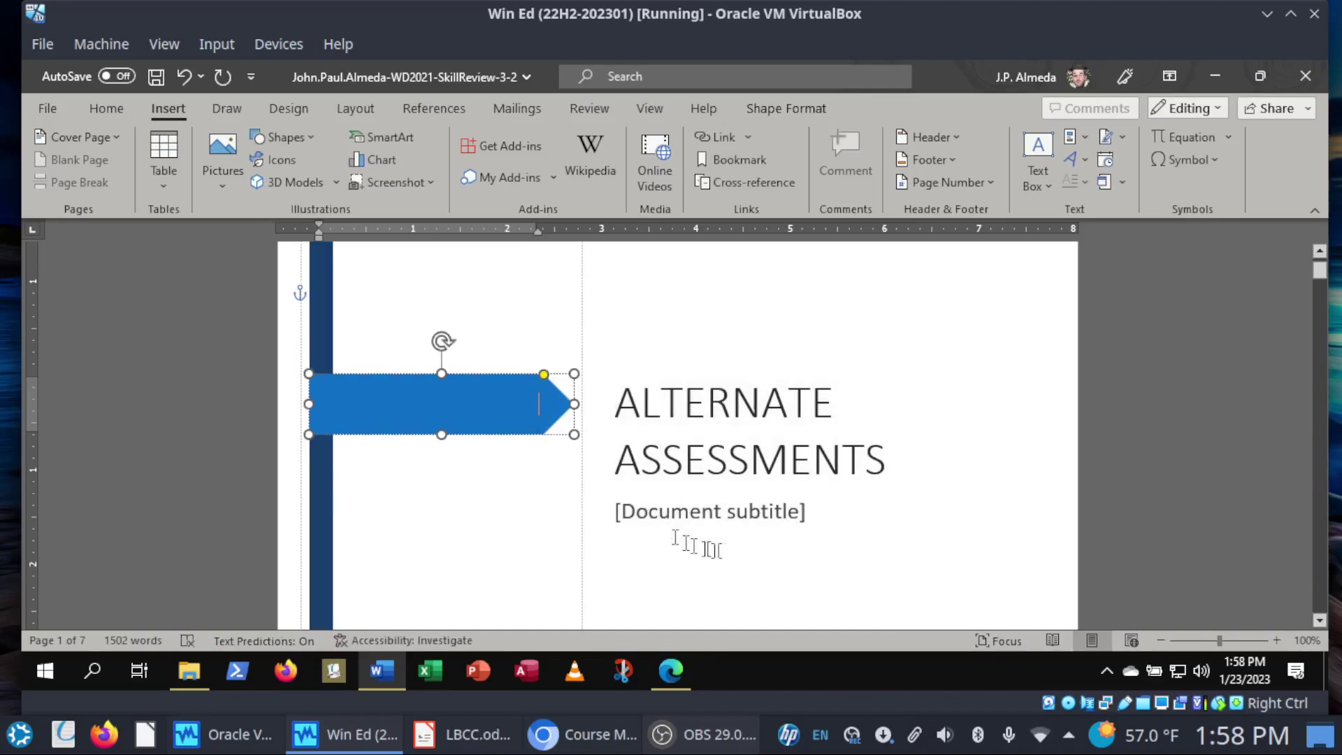
click(742, 556)
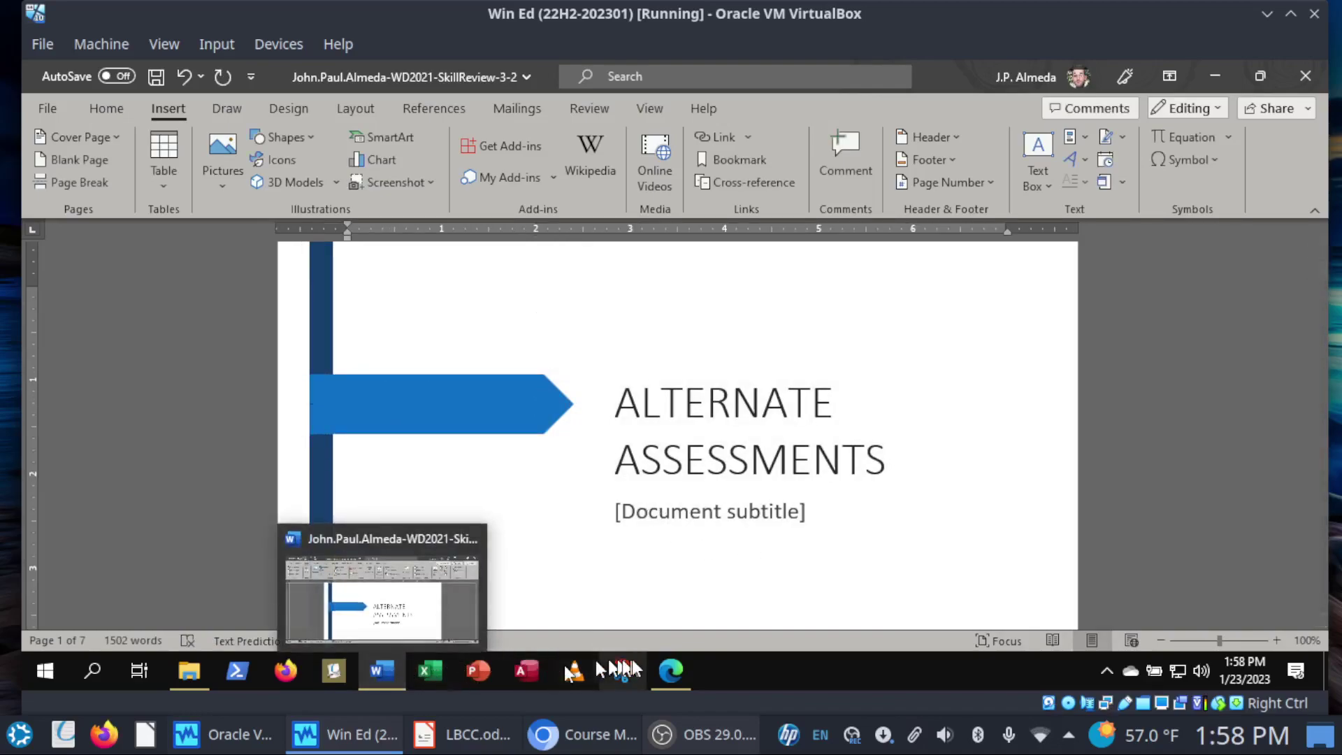
click(667, 669)
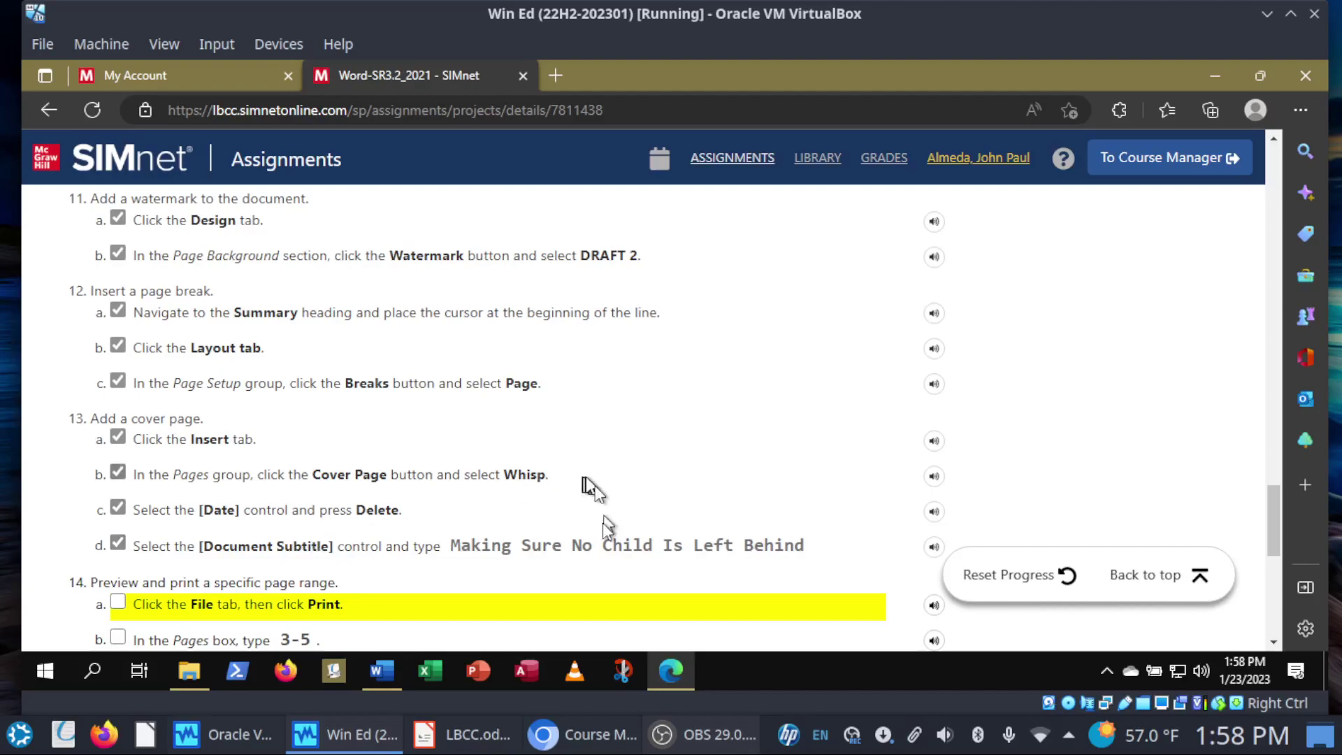
Type 'Making Sure No Child Is Left Behind' into the cover page's Document subtitle placeholder.
click(375, 670)
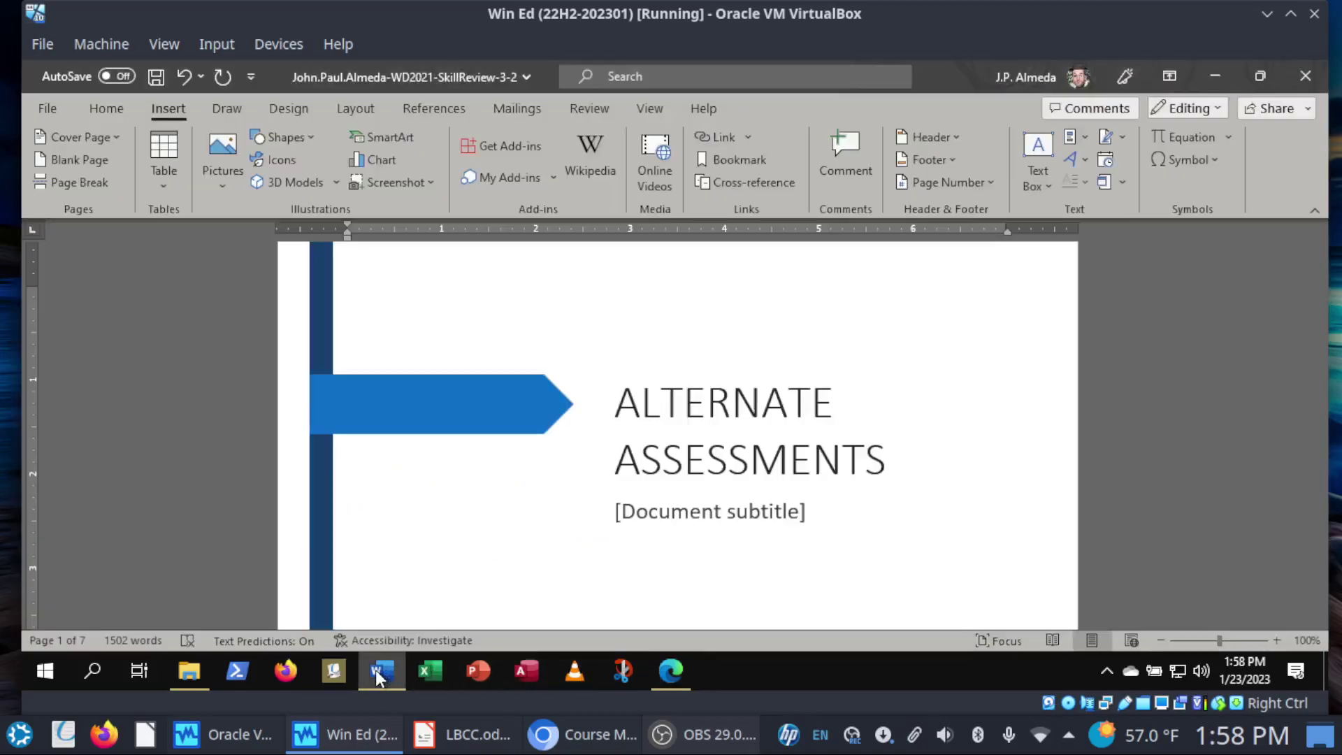
click(624, 512)
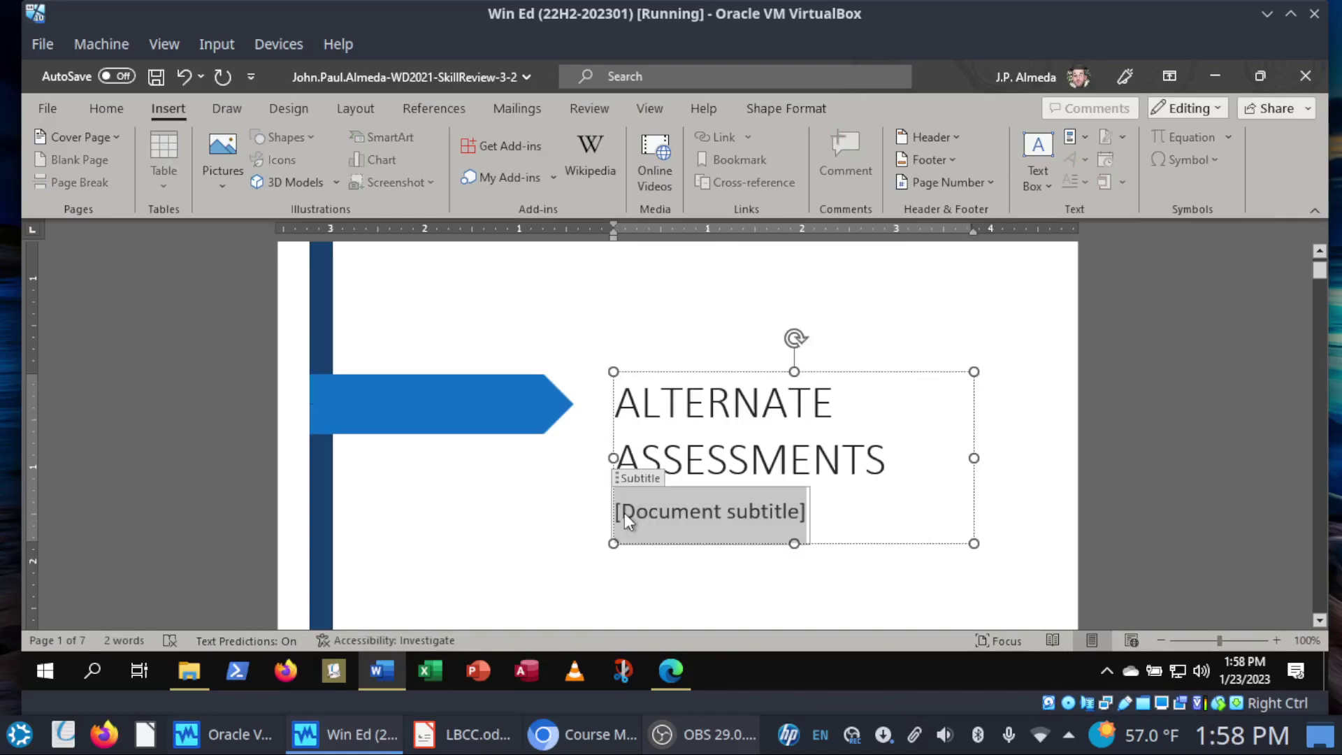
text(Makin)
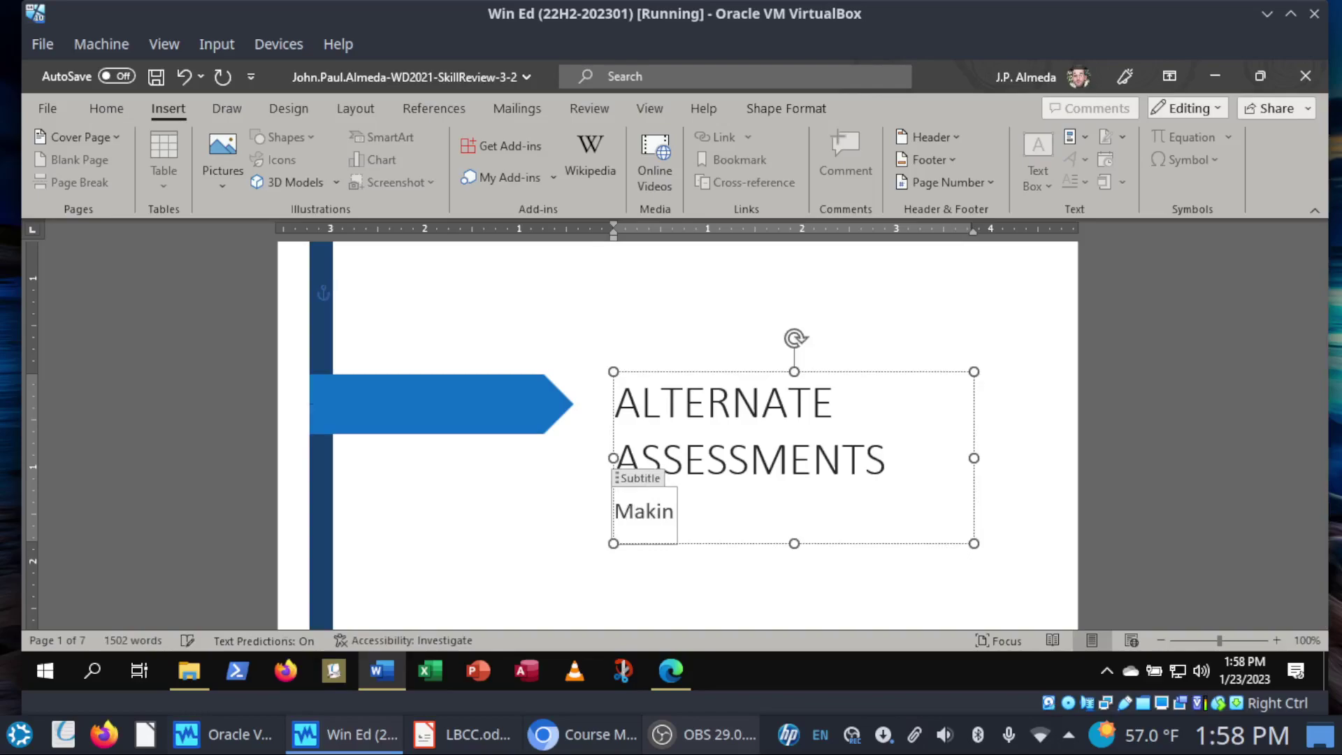
text(g)
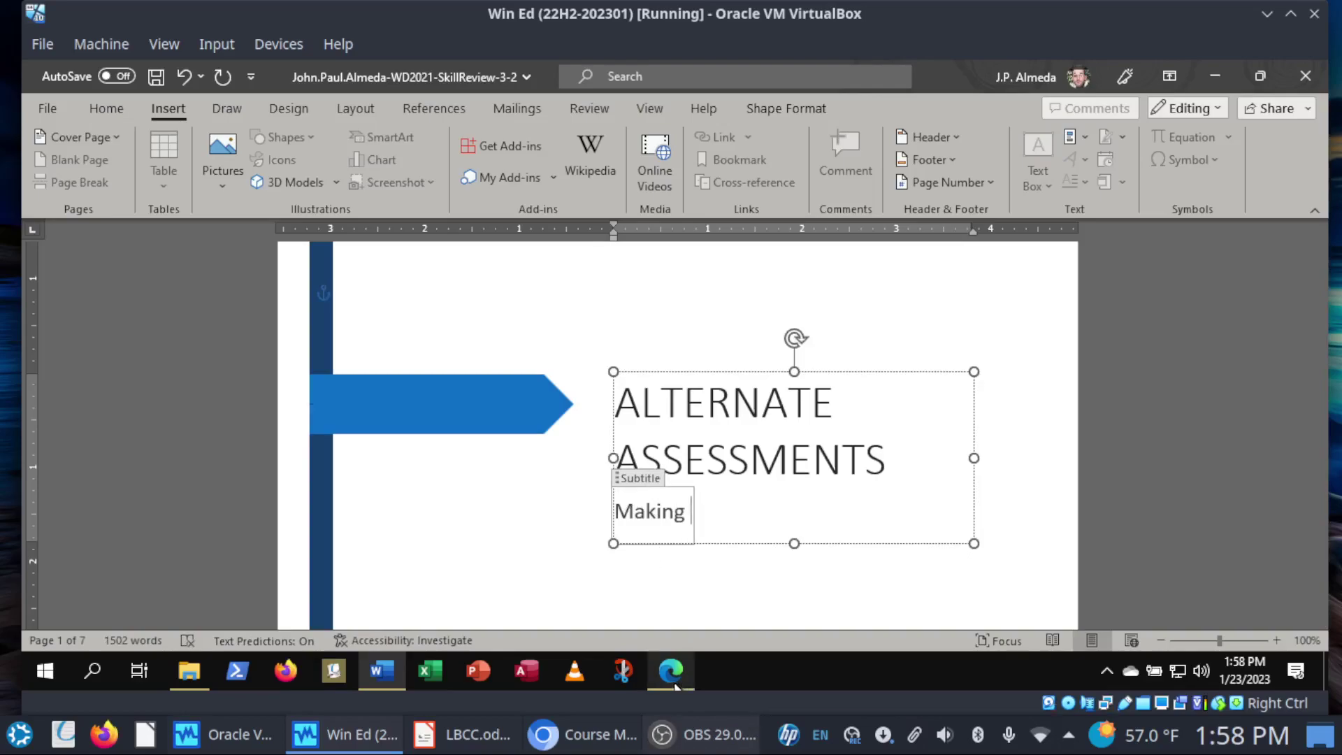
click(675, 687)
click(675, 687)
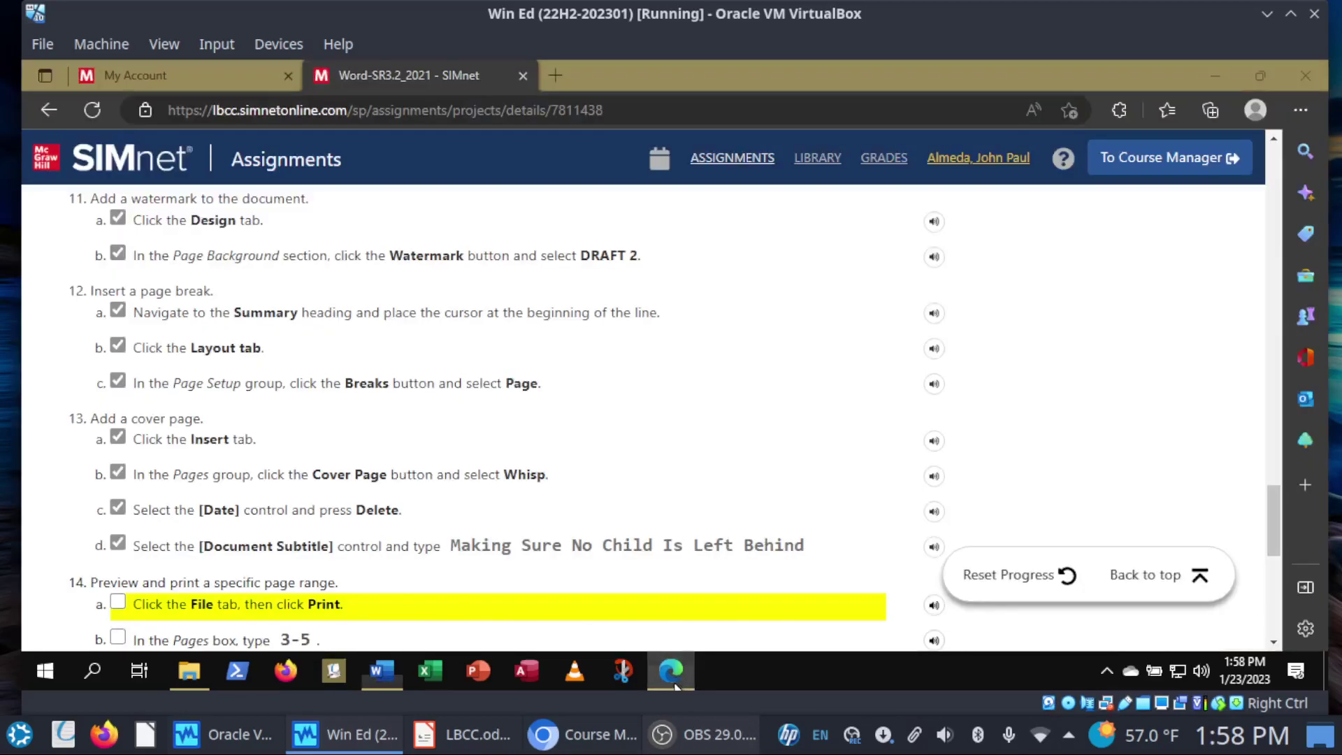
text(Sur)
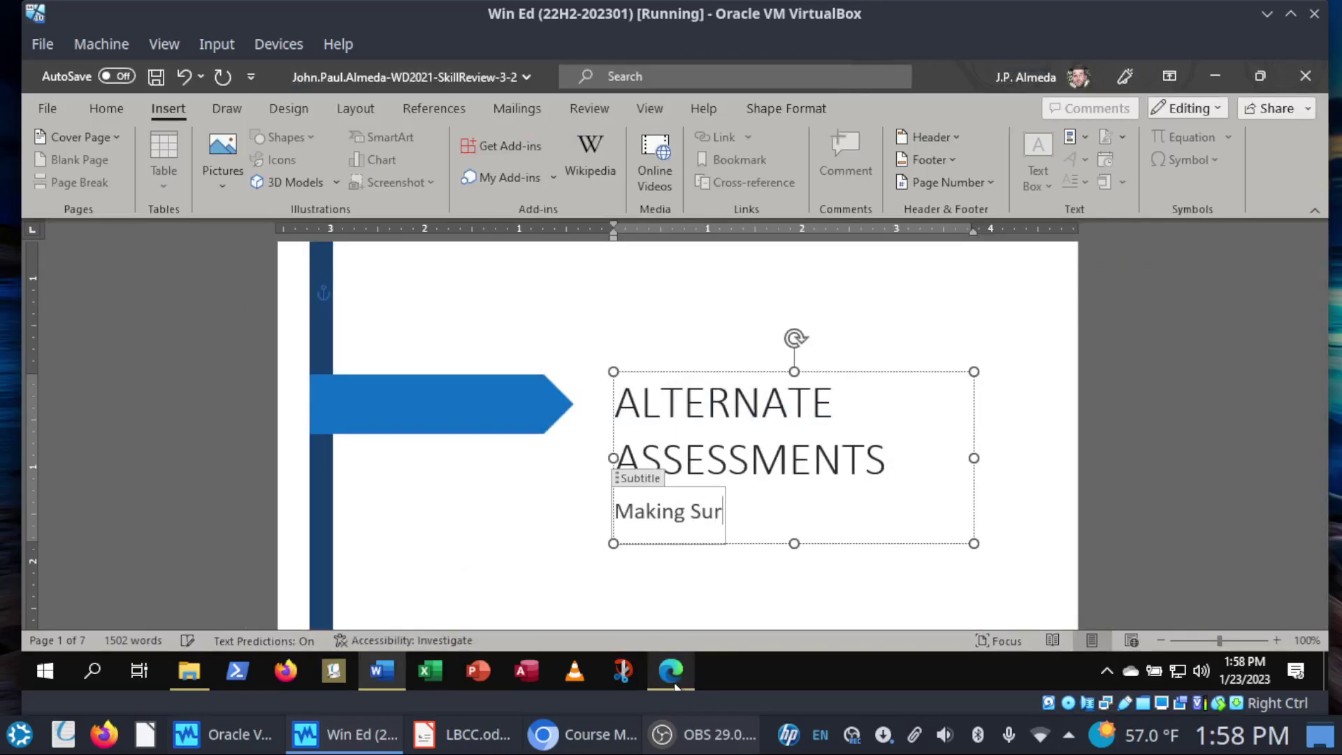
text(e No Chi)
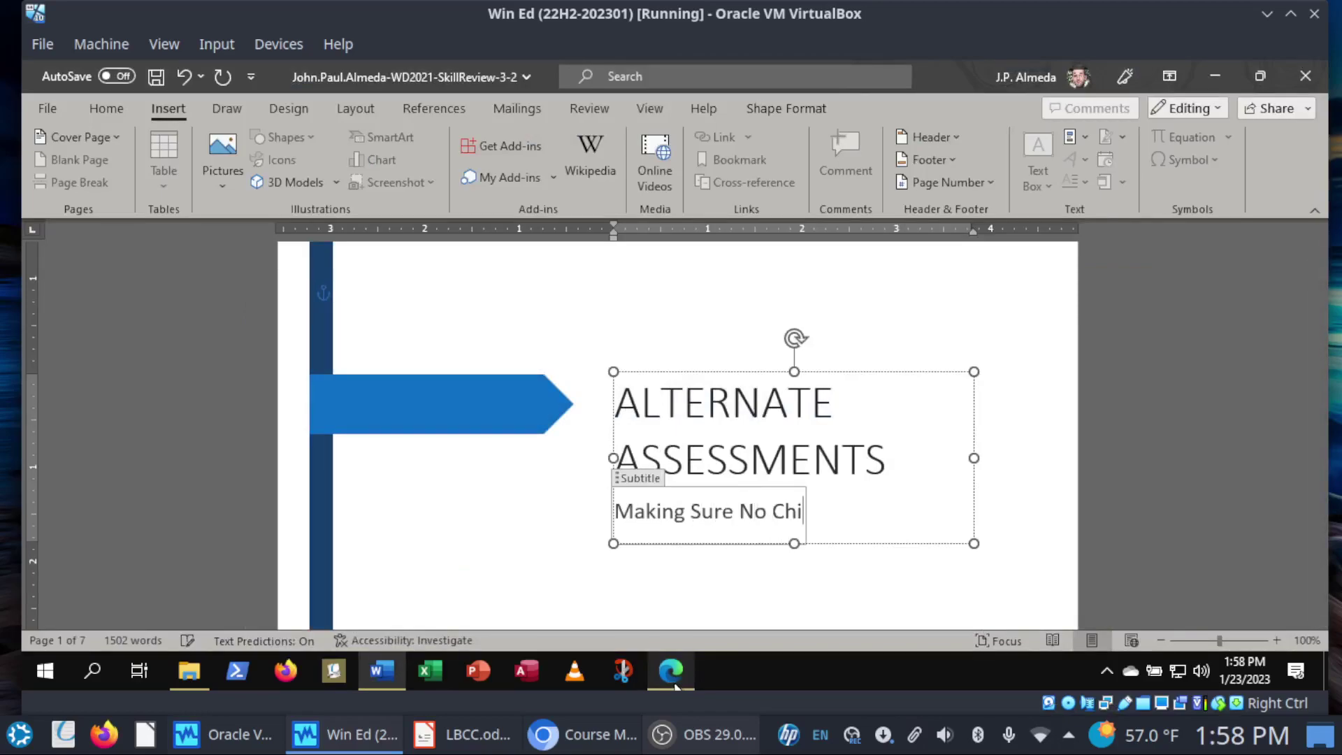
text(ld is)
click(671, 671)
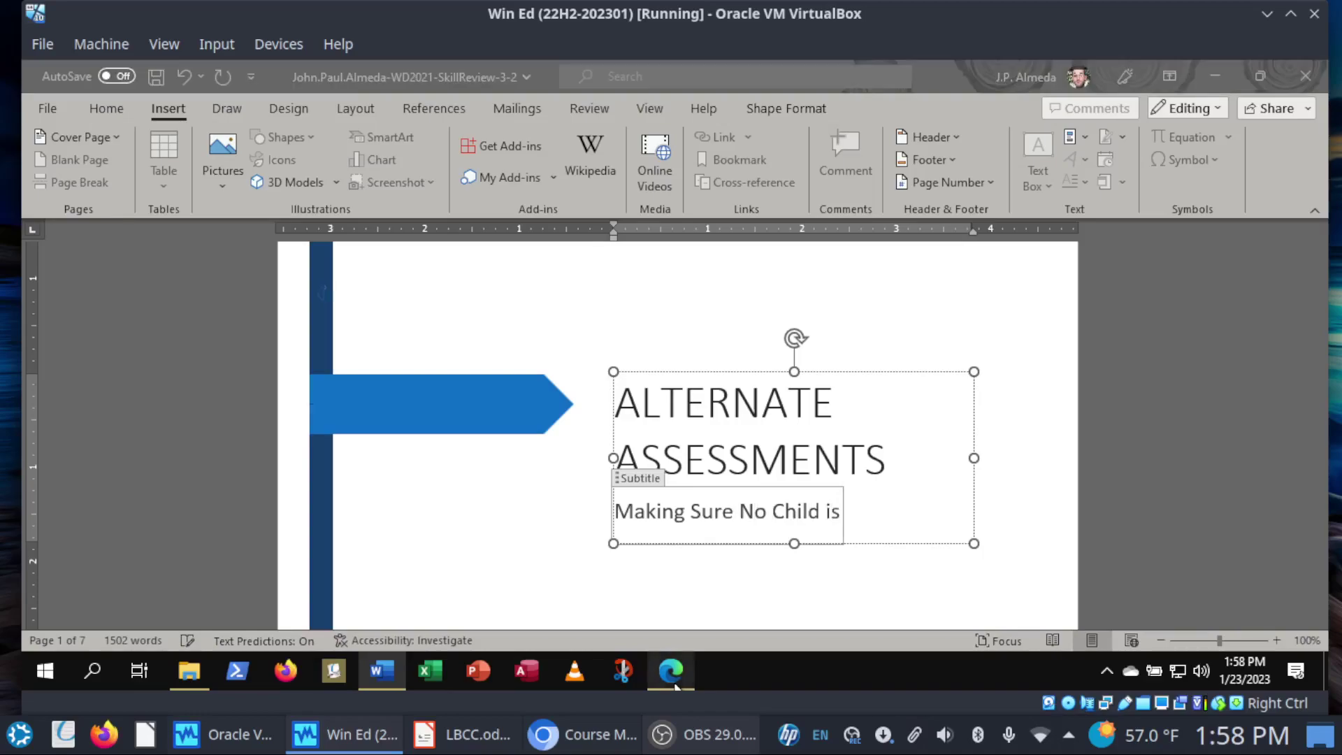
click(675, 688)
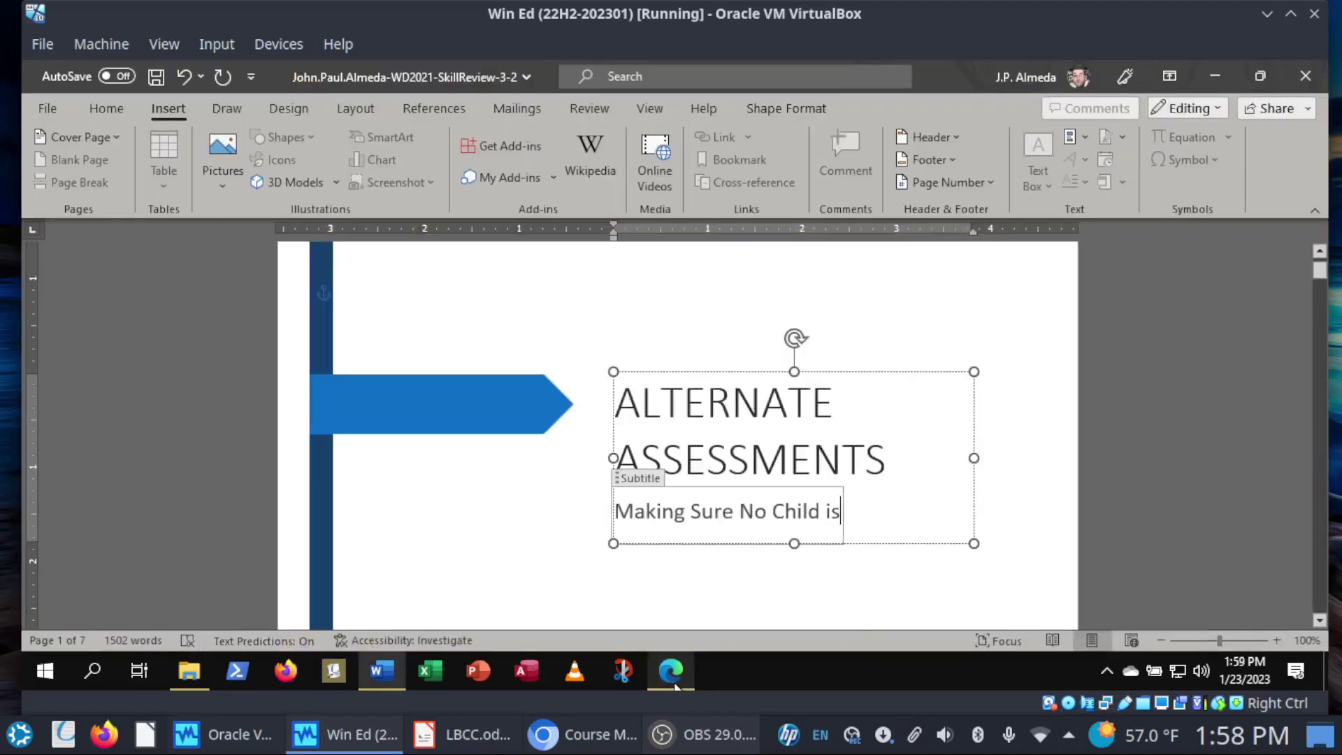
key(BackSpace)
key(BackSpace)
text(Is )
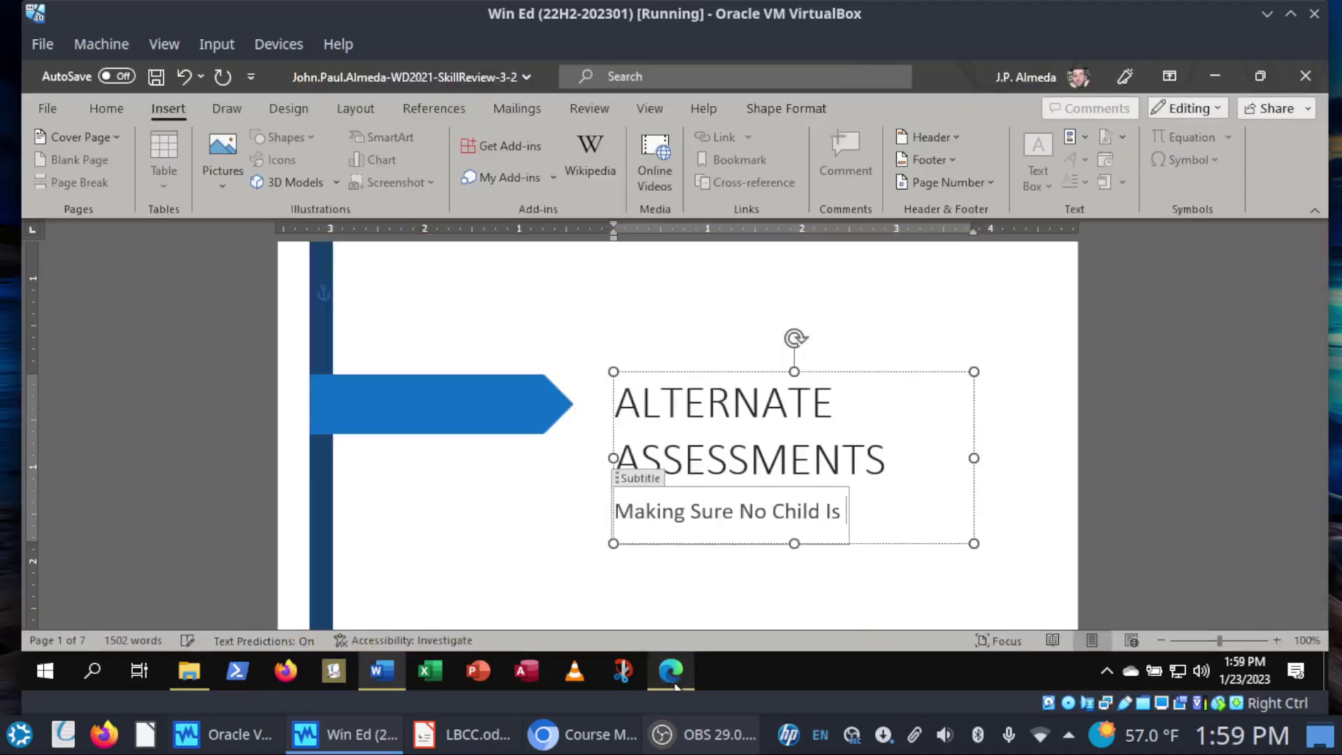
text(Left Be)
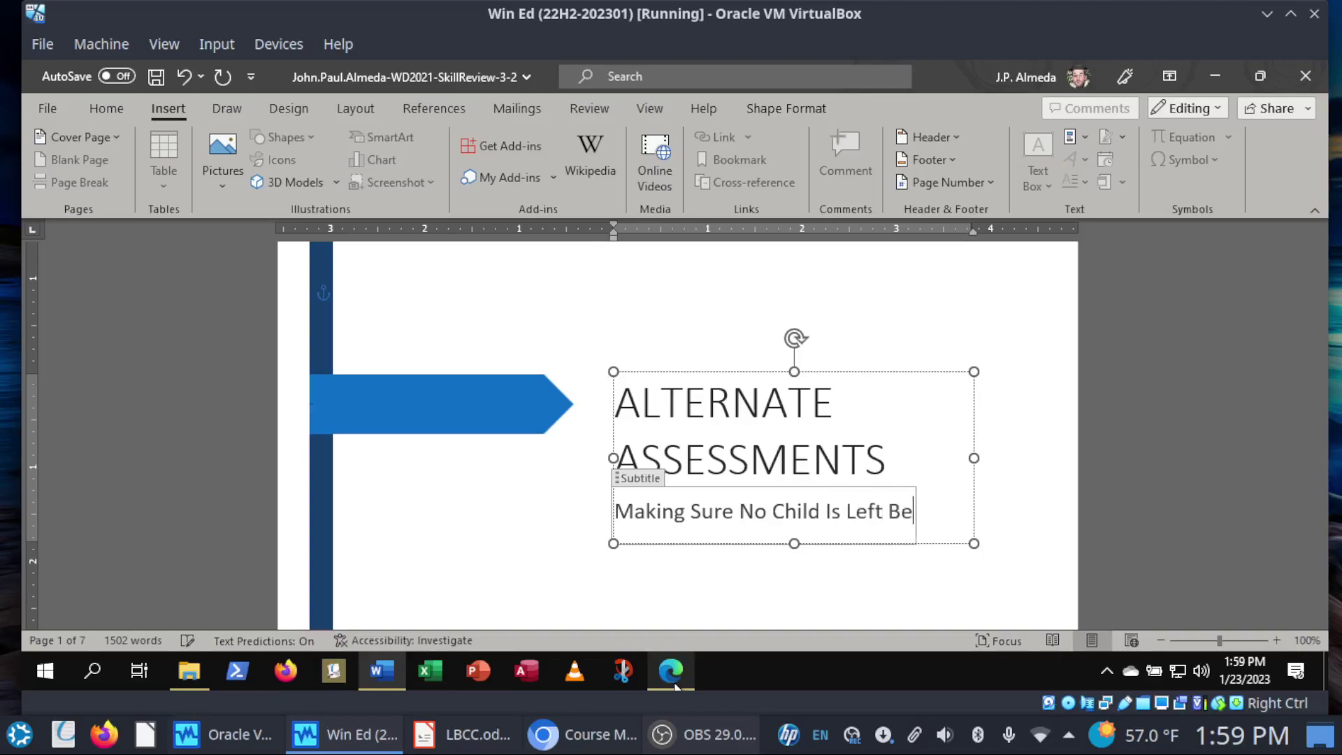
text(hind)
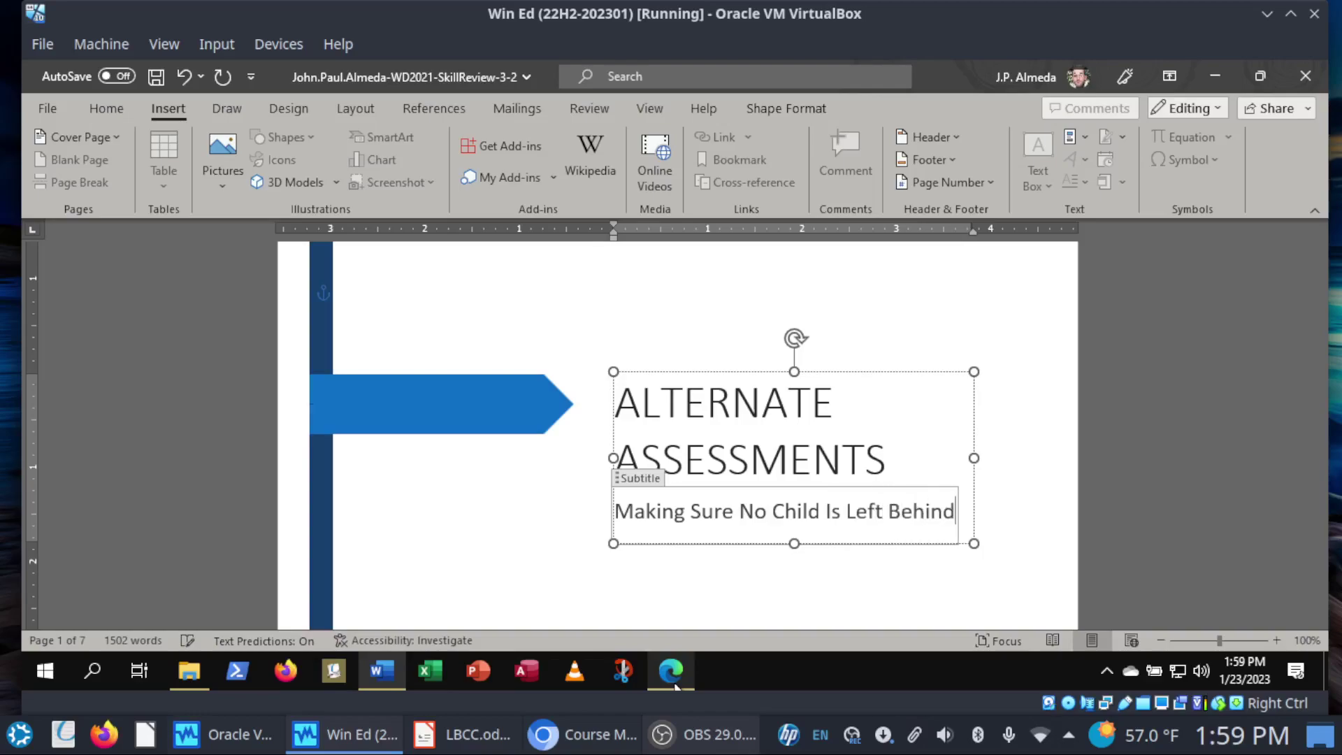
mouse_move(384, 683)
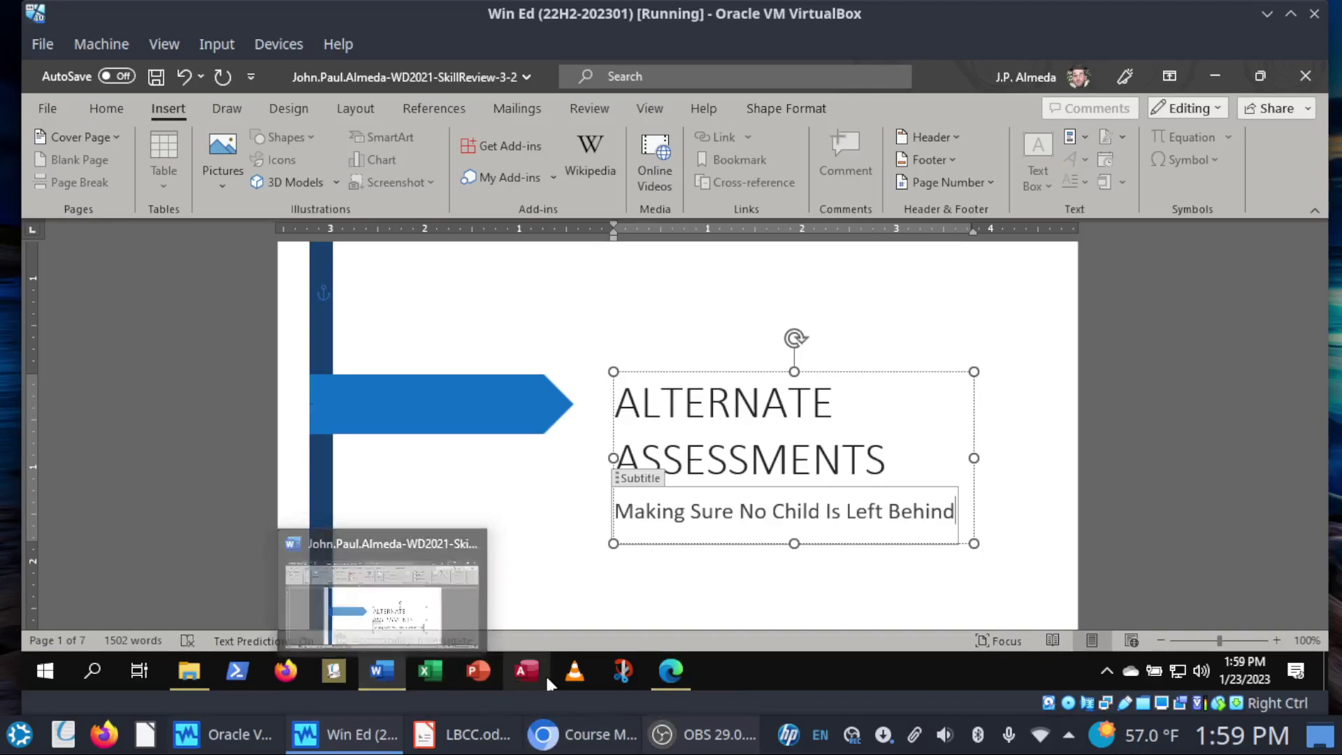
click(656, 665)
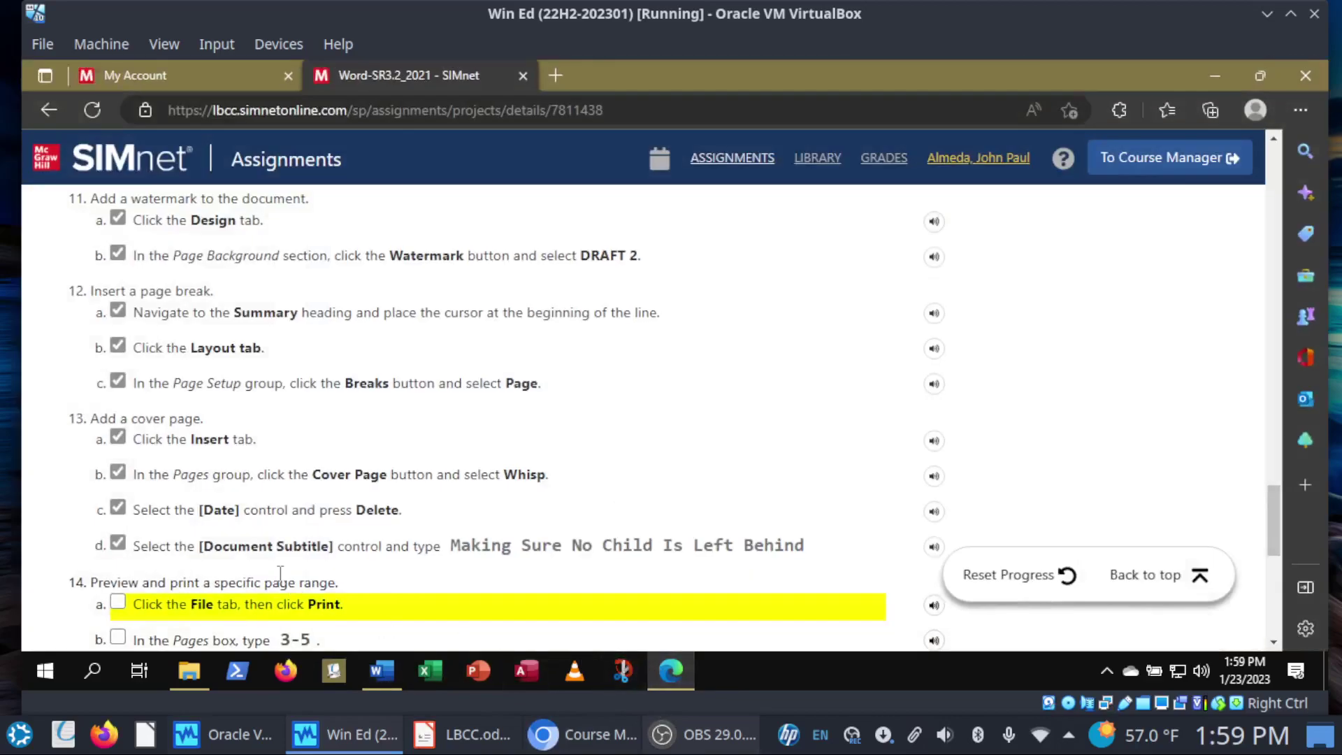
Scroll SIMnet down to read steps 14–17, then return to Word.
scroll(495, 549, down, 3)
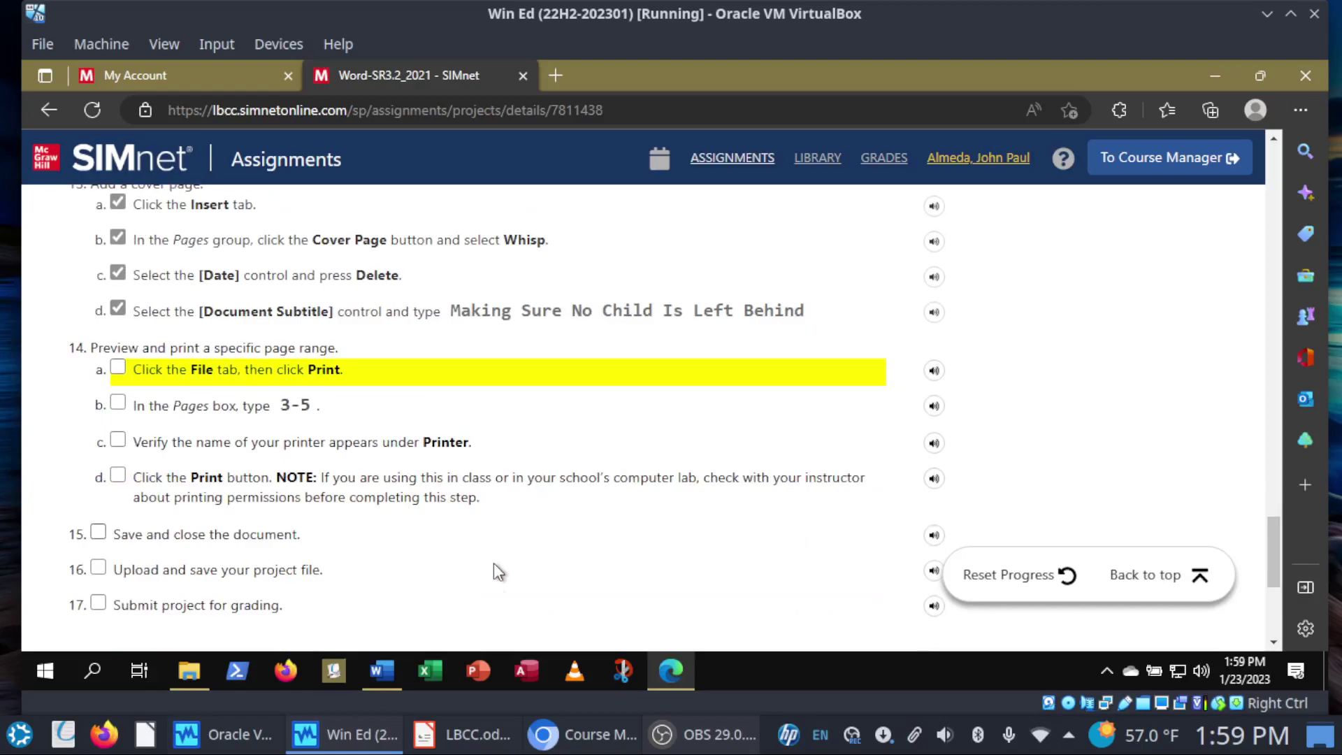
click(391, 670)
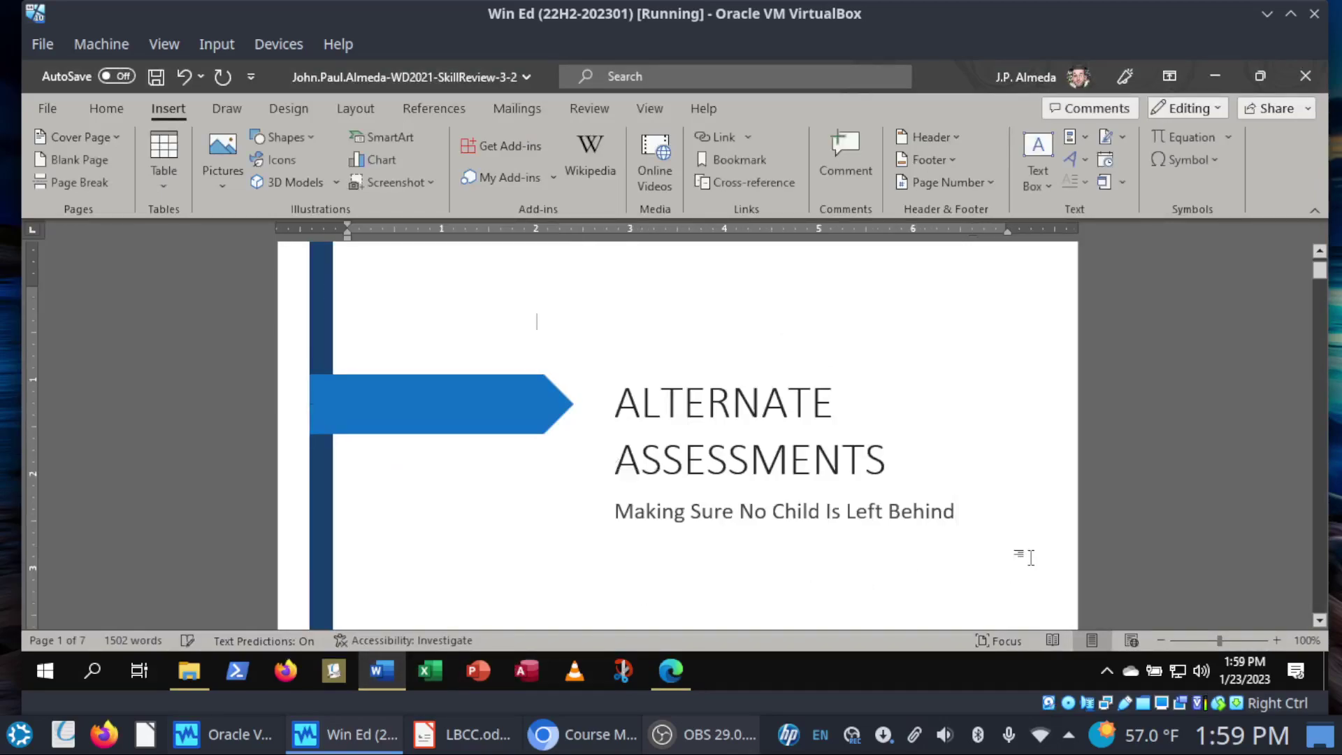
Save the report and open the File backstage Home screen.
click(155, 78)
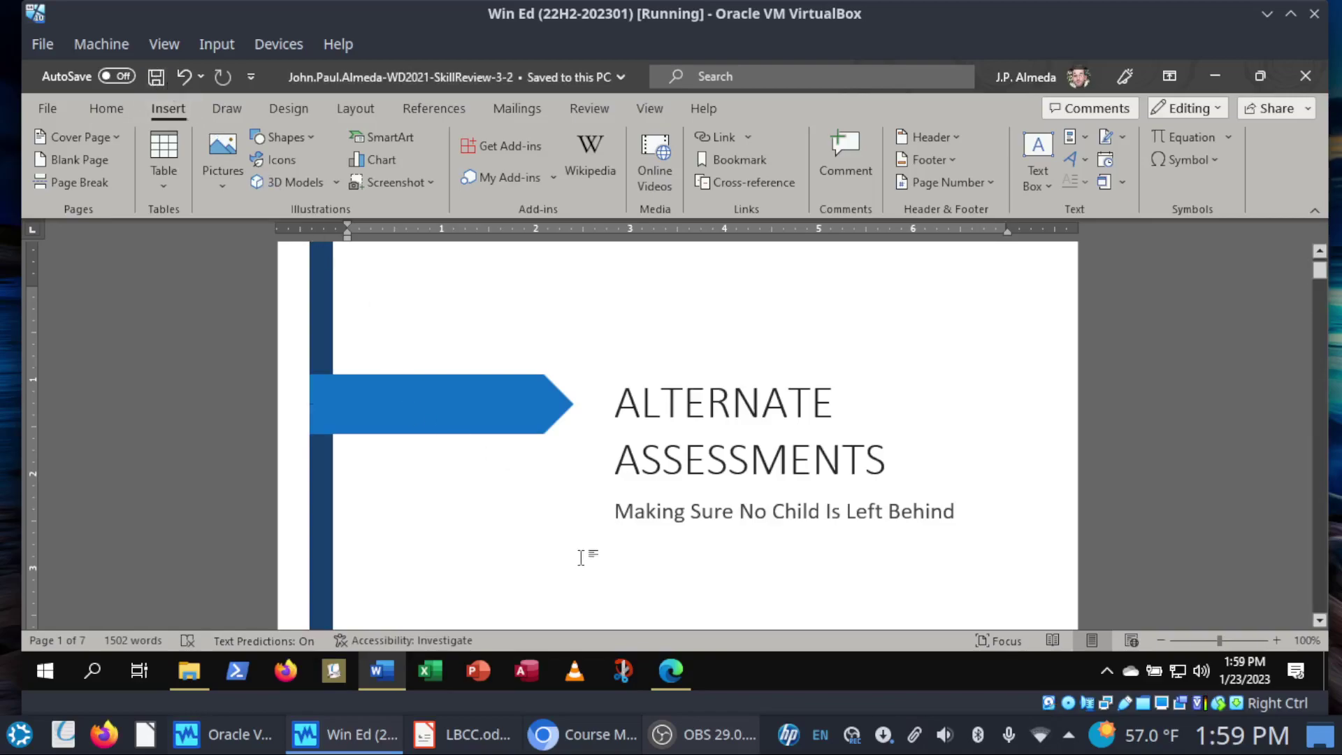
click(41, 110)
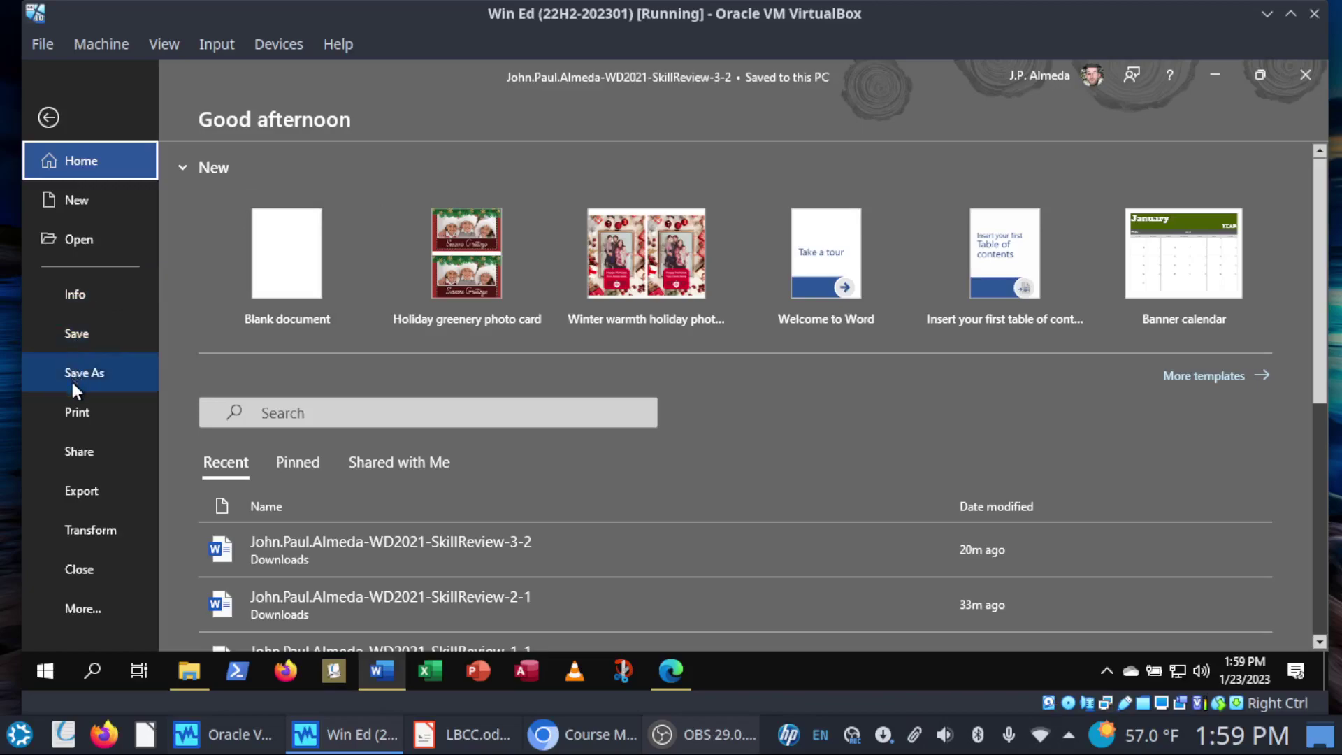
click(1338, 347)
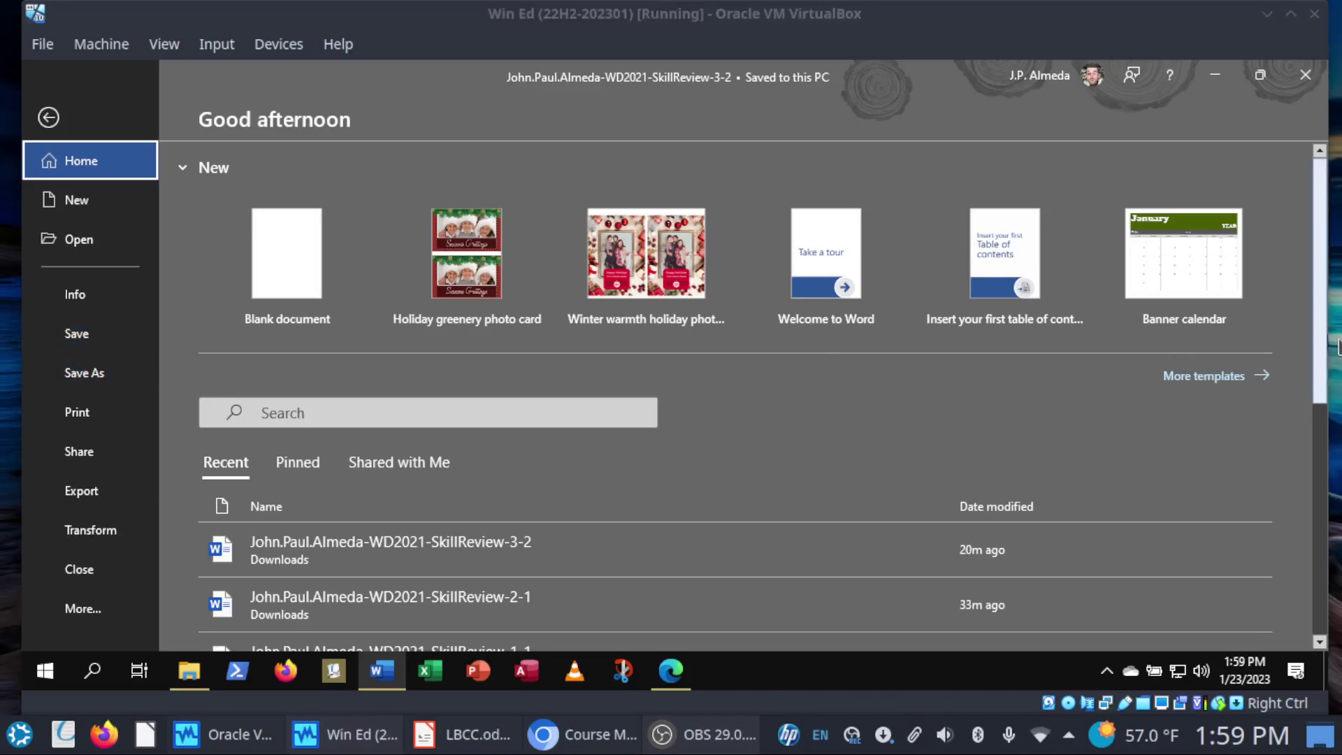